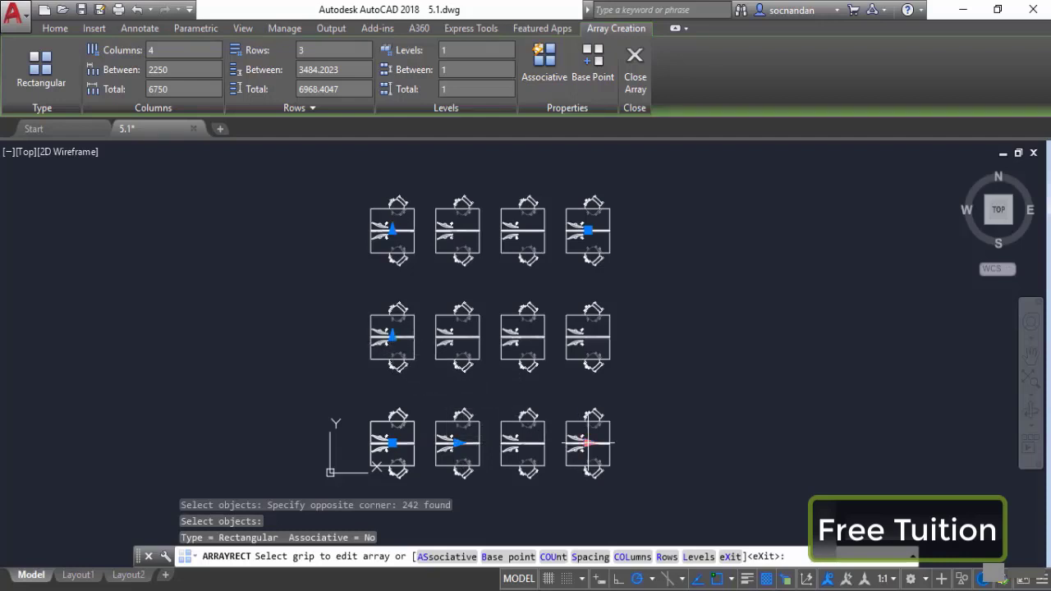
# Step: Extend the rectangular desk array to 7 columns and 4 rows directly in the drawing
pyautogui.click(588, 444)
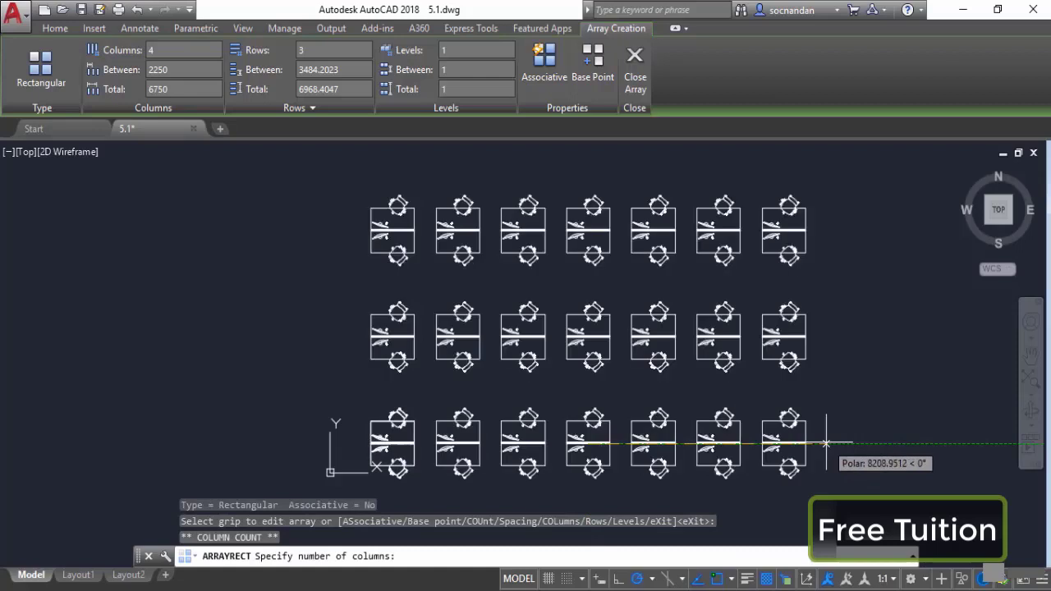
pyautogui.click(826, 444)
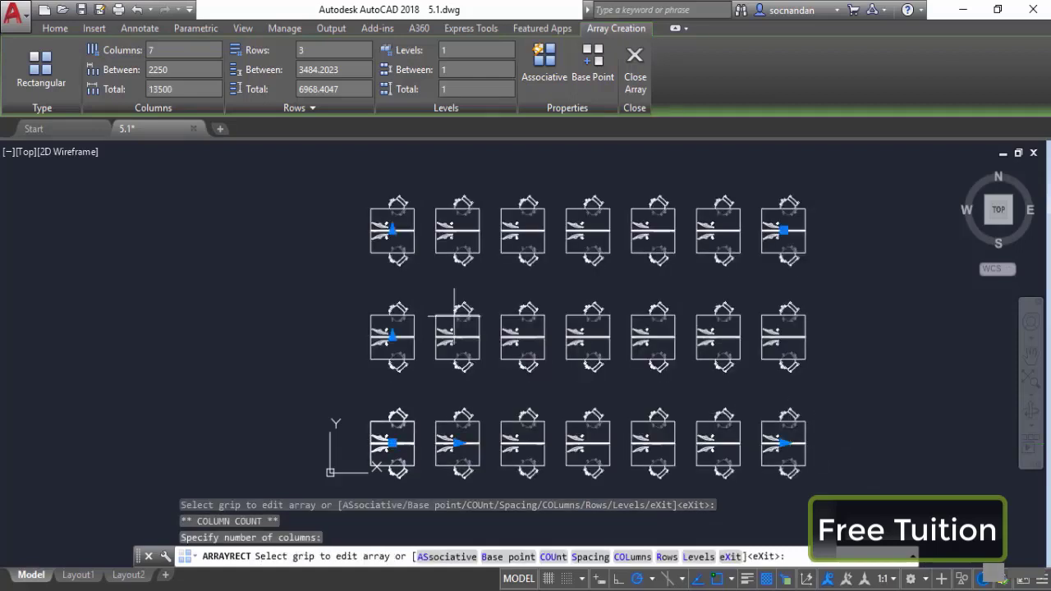
pyautogui.click(392, 230)
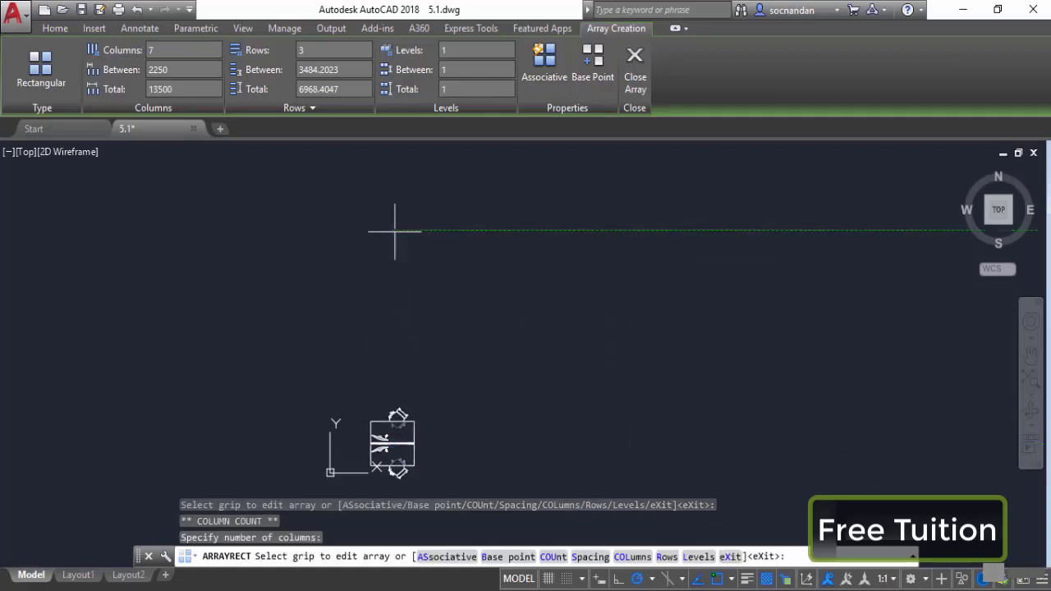
pyautogui.scroll(-1, 395, 221)
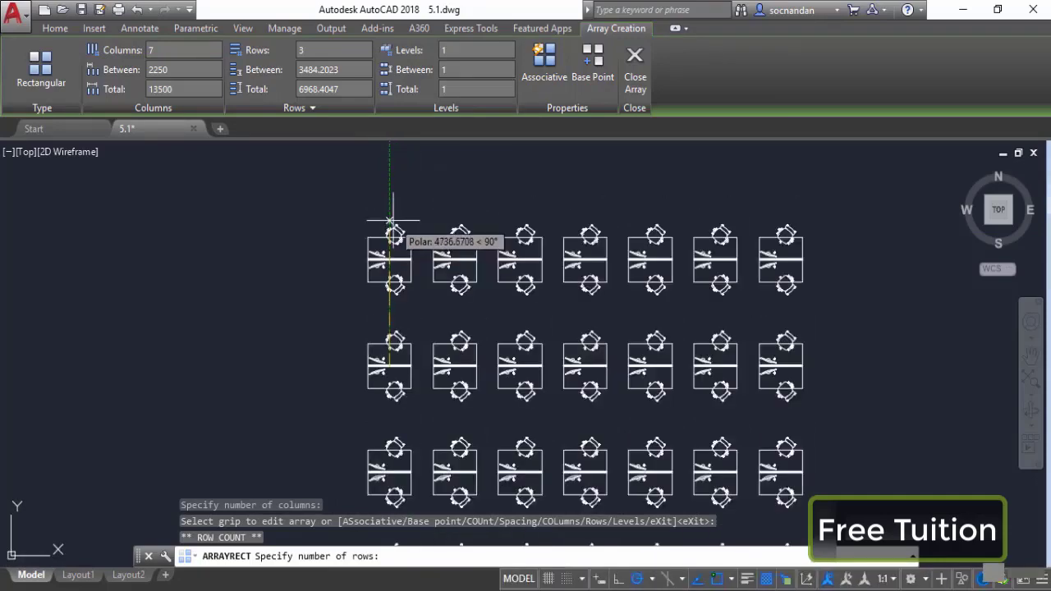
pyautogui.click(392, 220)
pyautogui.scroll(1, 446, 365)
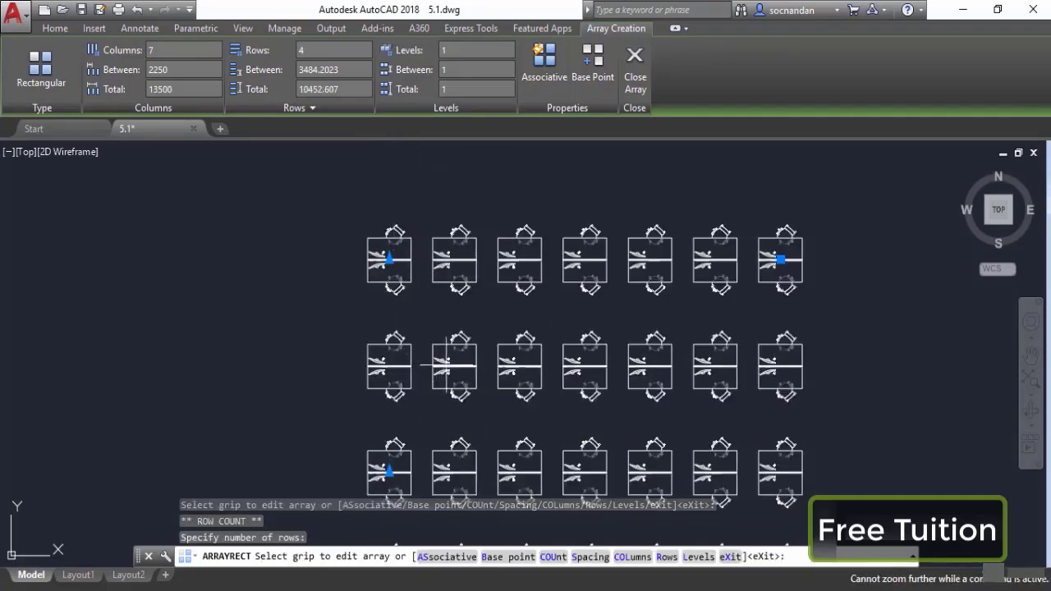
pyautogui.moveTo(474, 310)
pyautogui.mouseDown(button='middle')
pyautogui.moveTo(469, 249)
pyautogui.moveTo(488, 274)
pyautogui.mouseUp(button='middle')
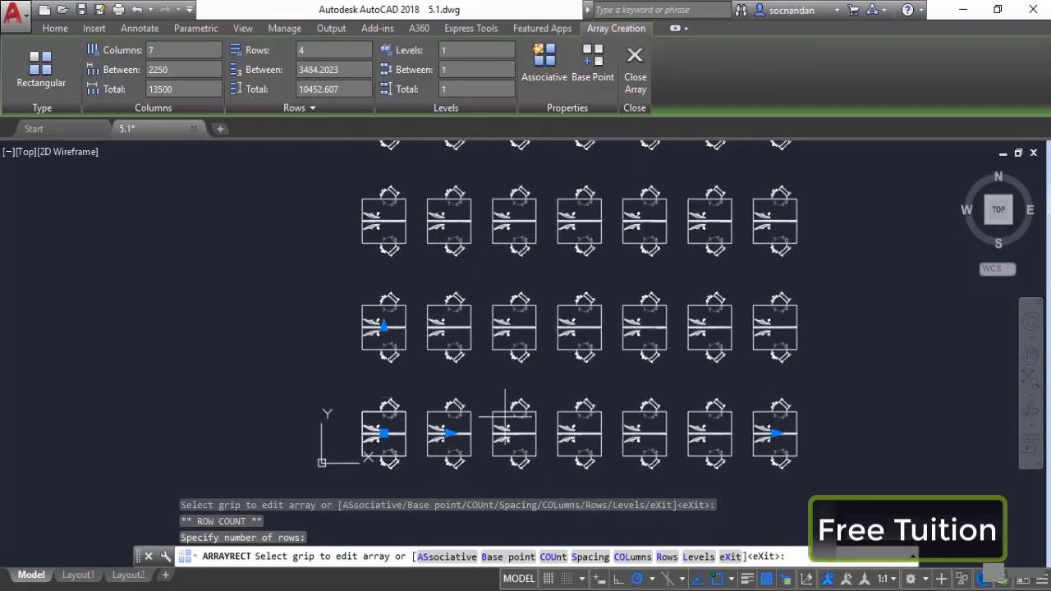
# Step: Adjust the array spacing directly in the drawing to about 2697 between rows and about 2388 between columns
pyautogui.click(384, 327)
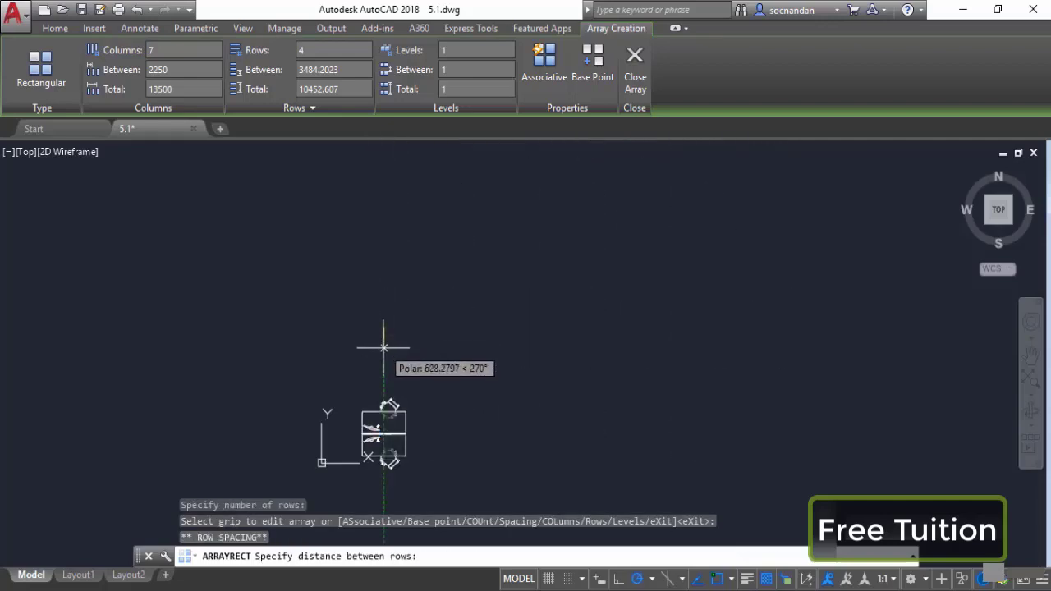
pyautogui.click(383, 352)
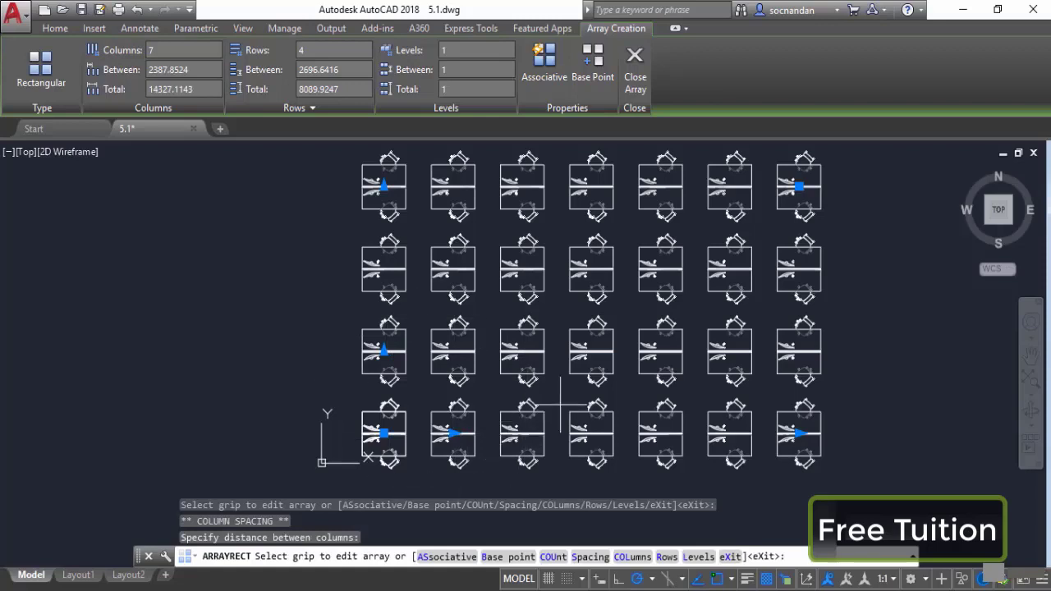
pyautogui.moveTo(562, 402)
pyautogui.mouseDown(button='middle')
pyautogui.moveTo(526, 441)
pyautogui.moveTo(516, 433)
pyautogui.mouseUp(button='middle')
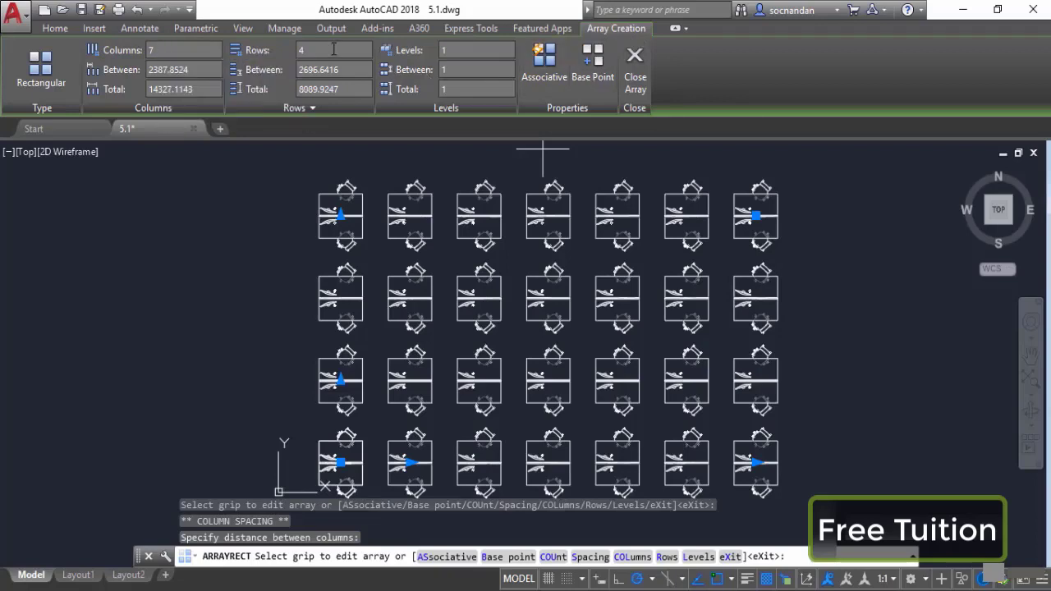
# Step: Set the array to 8 columns with a column spacing of 1500
pyautogui.click(169, 52)
pyautogui.write('8')
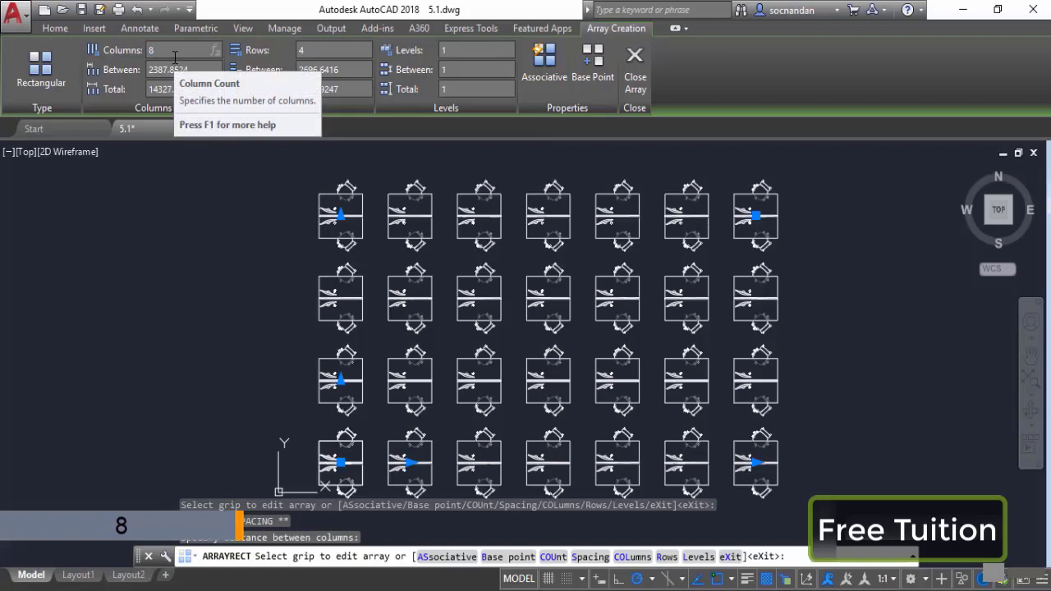
pyautogui.press('Tab')
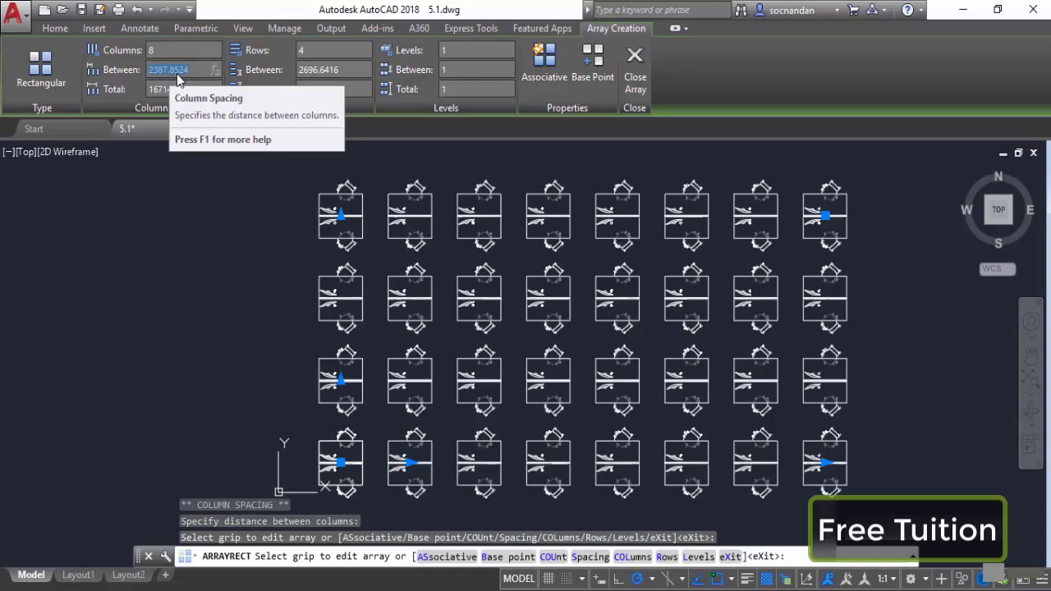
pyautogui.write('00')
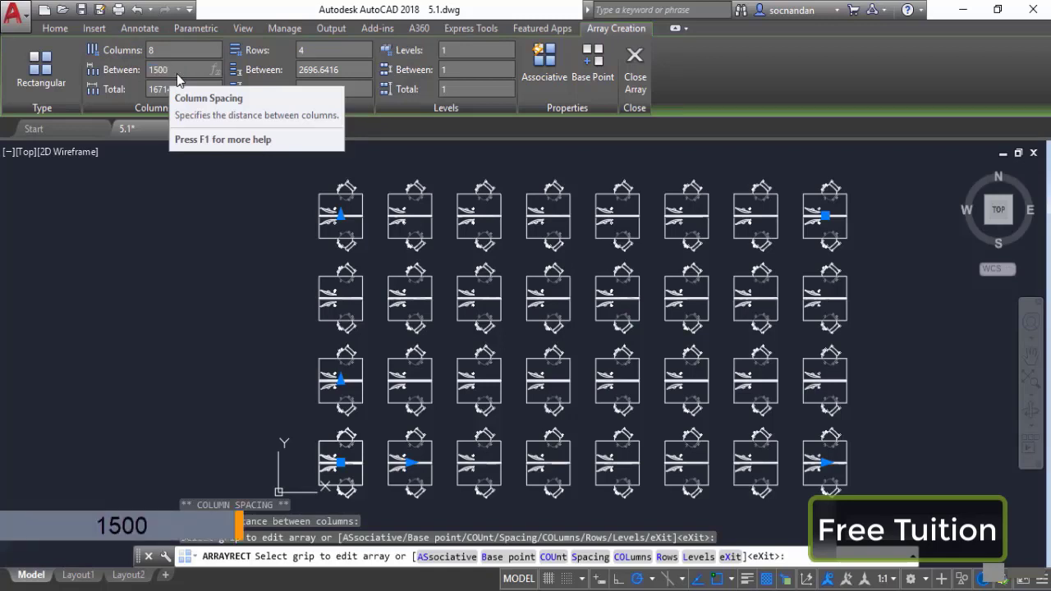
pyautogui.press('Return')
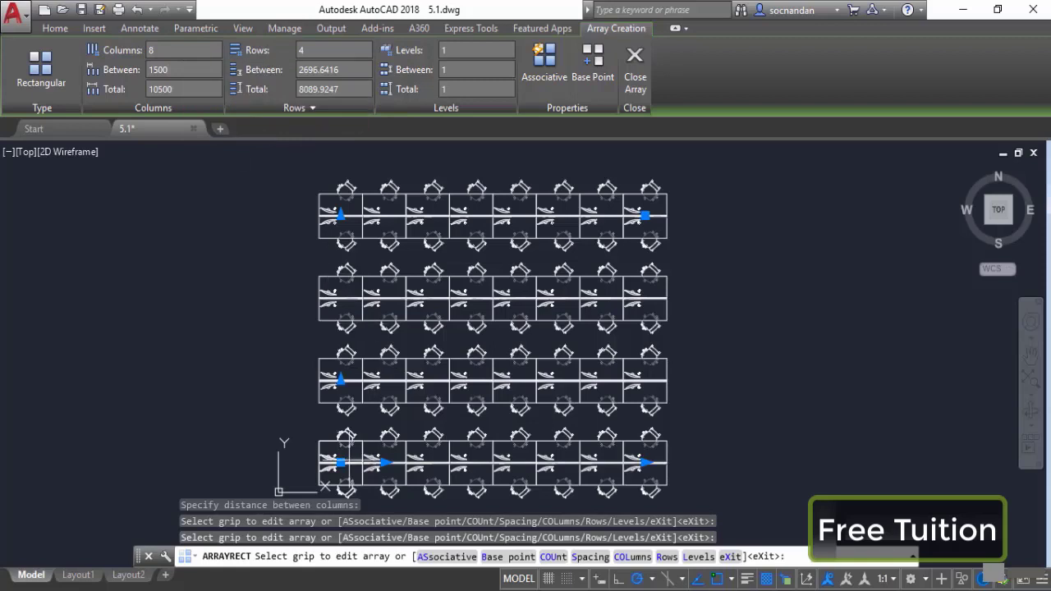
# Step: Set the array to 3 rows with a row spacing of 3000
pyautogui.click(333, 52)
pyautogui.write('3')
pyautogui.click(303, 72)
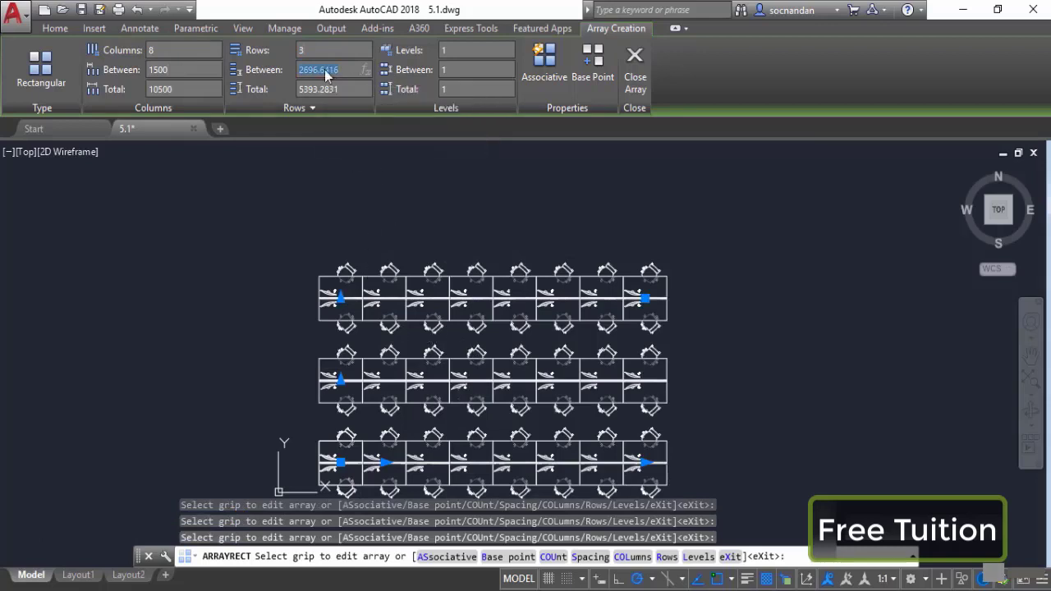
pyautogui.write('3000')
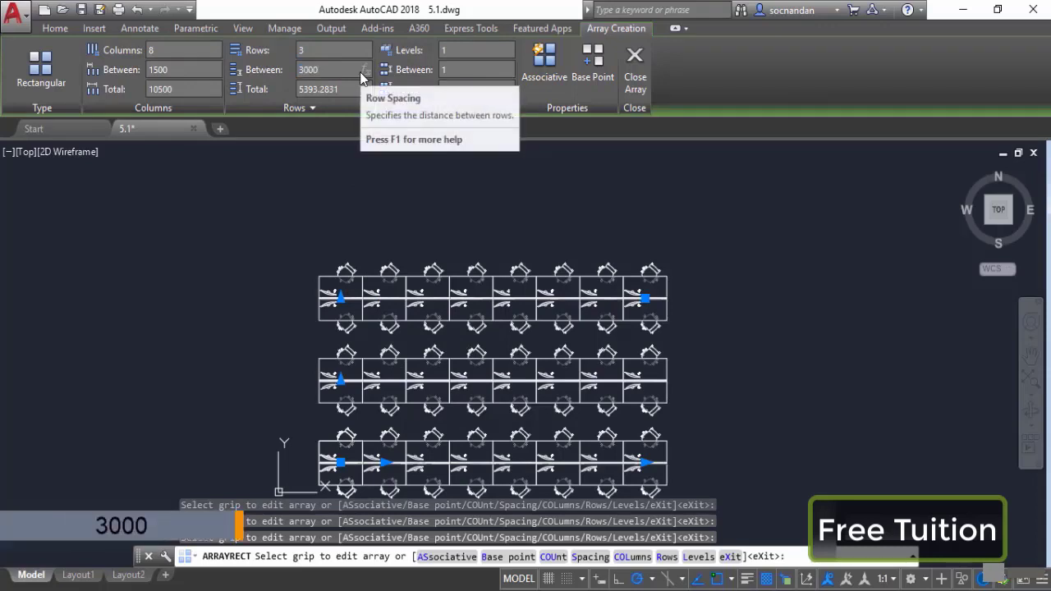
pyautogui.press('Return')
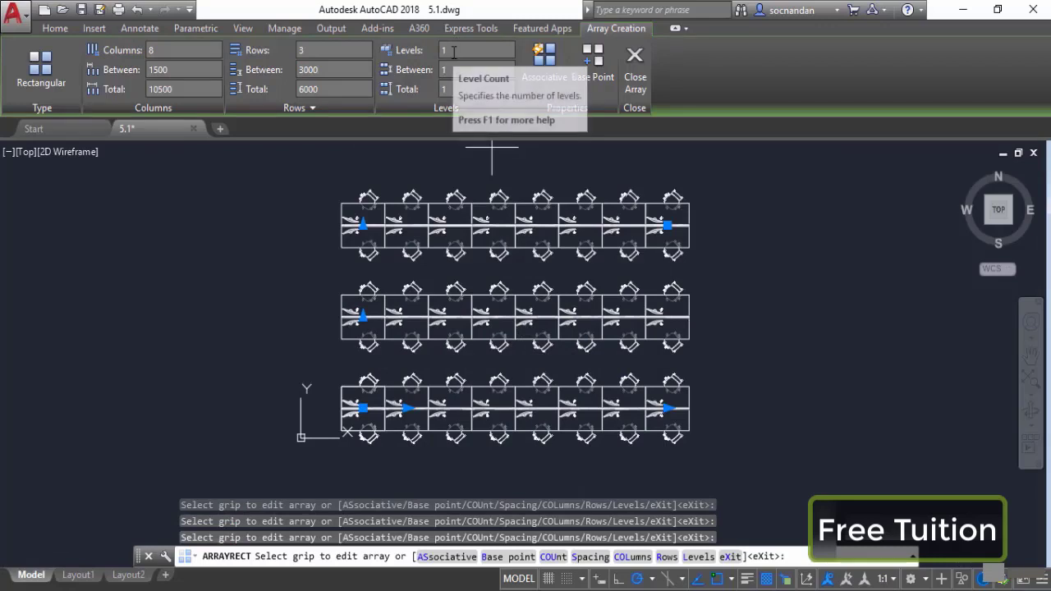
# Step: Make the desk array associative and finish creating it
pyautogui.click(556, 56)
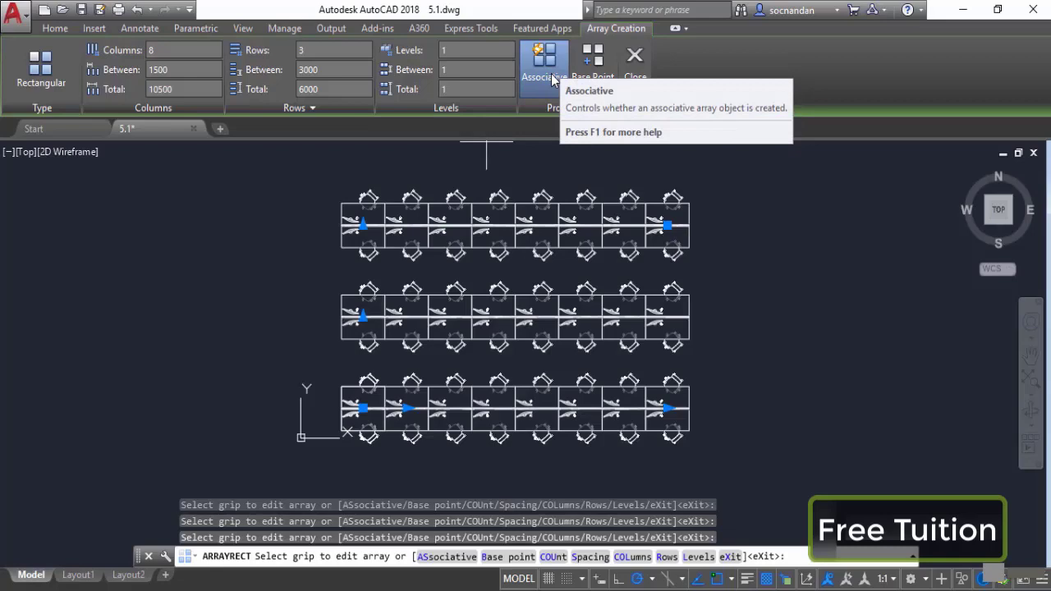
pyautogui.click(639, 72)
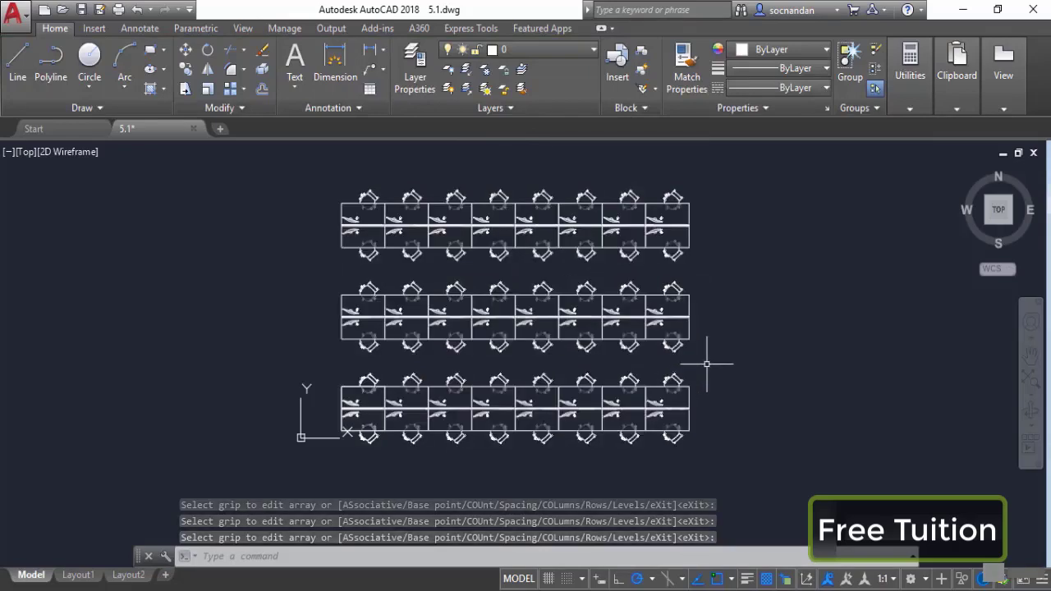
# Step: Open the source objects of the associative array for editing, using the first desk unit of the lowest row
pyautogui.click(687, 299)
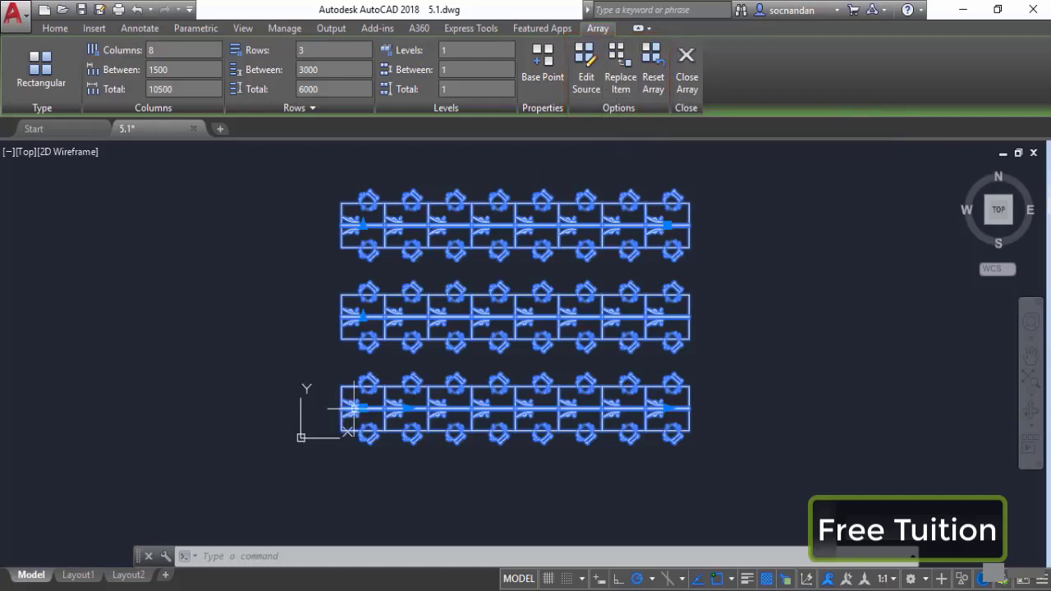
pyautogui.scroll(2, 350, 409)
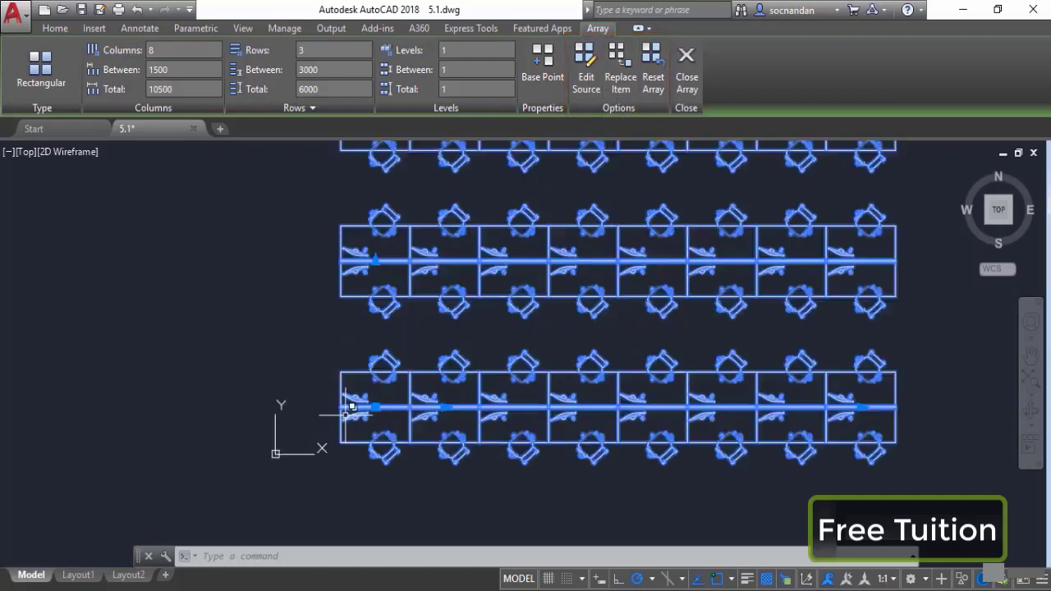
pyautogui.scroll(2, 350, 408)
pyautogui.scroll(2, 345, 415)
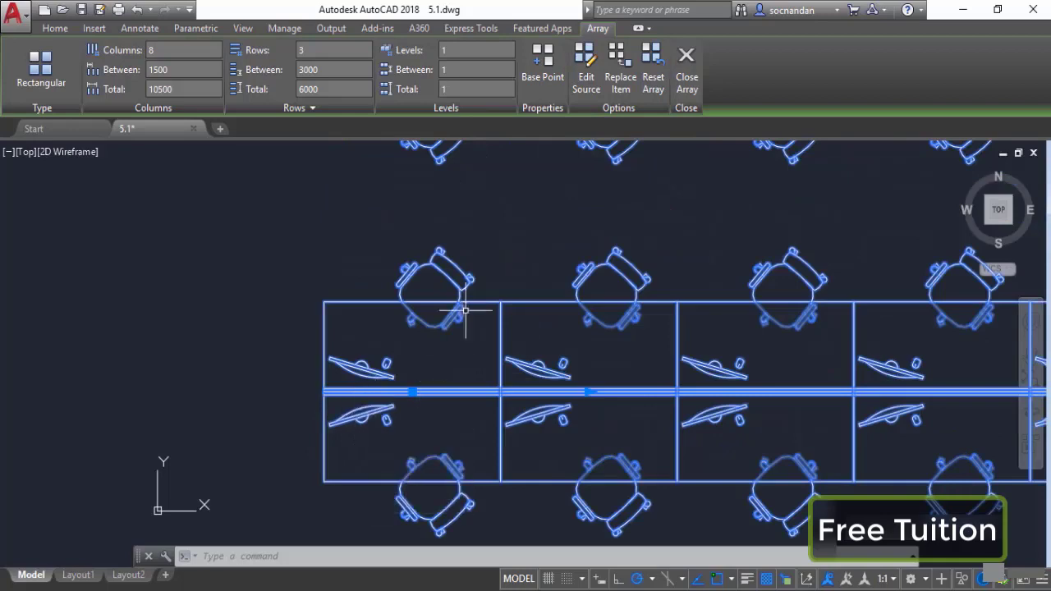
pyautogui.click(595, 56)
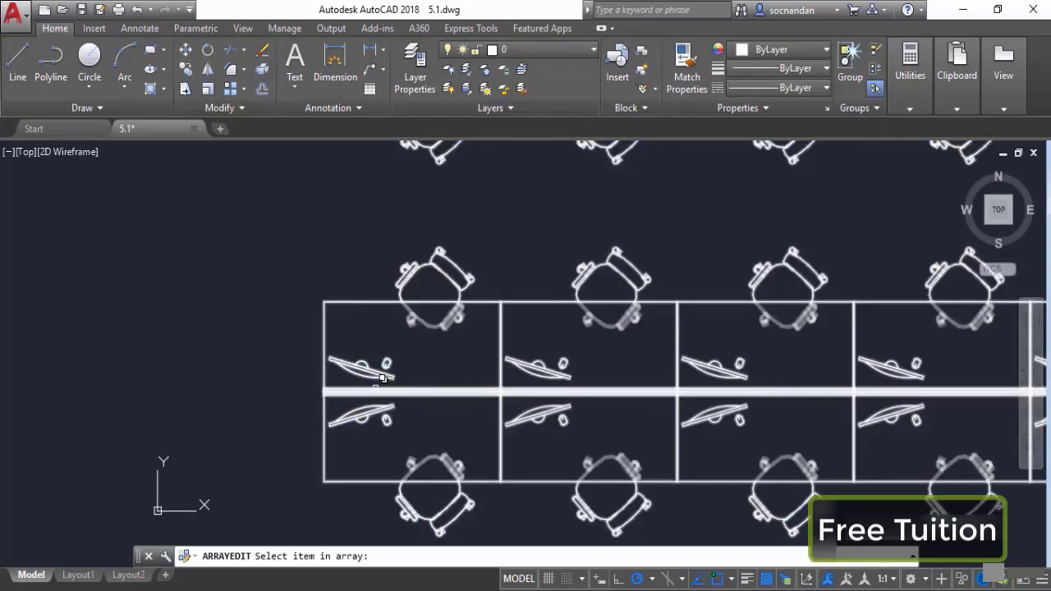
pyautogui.click(328, 434)
pyautogui.click(393, 496)
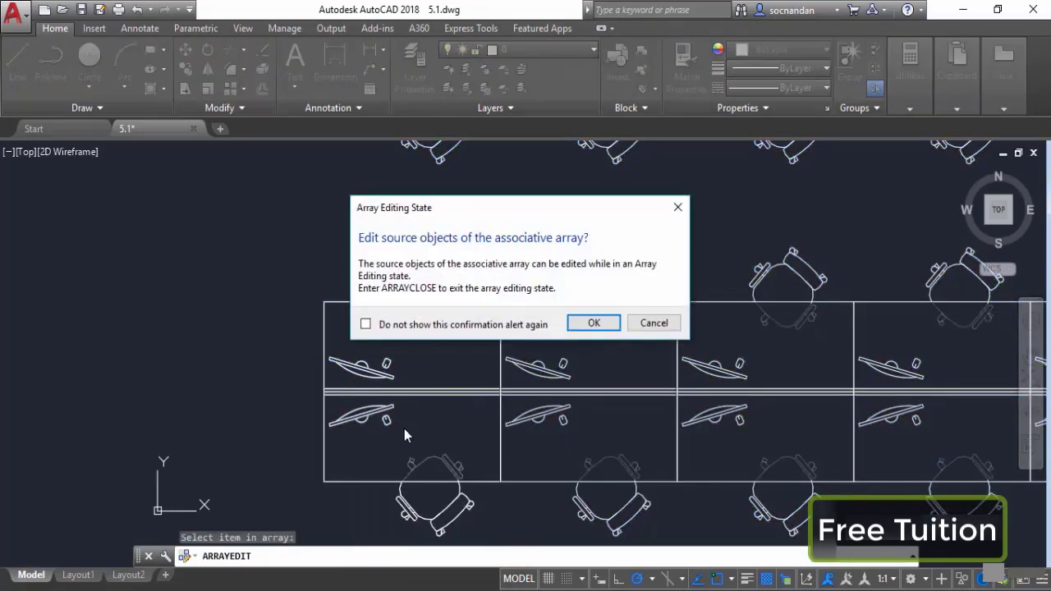
pyautogui.click(591, 323)
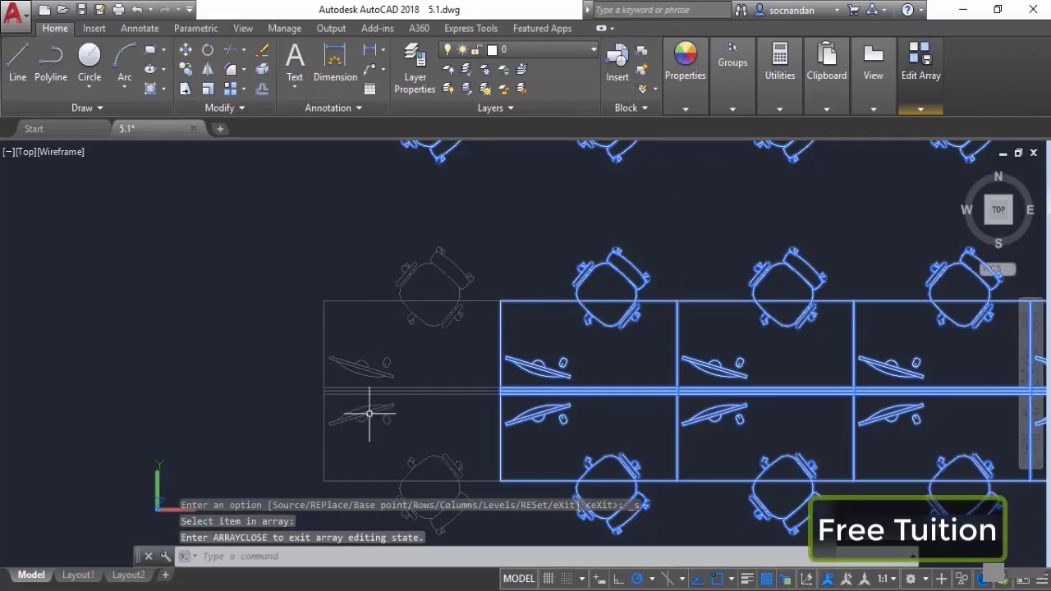
# Step: Draw a small circle on the upper desk of the source unit, between its monitor and the central partition
pyautogui.moveTo(442, 418); pyautogui.dragTo(455, 373, button='middle')
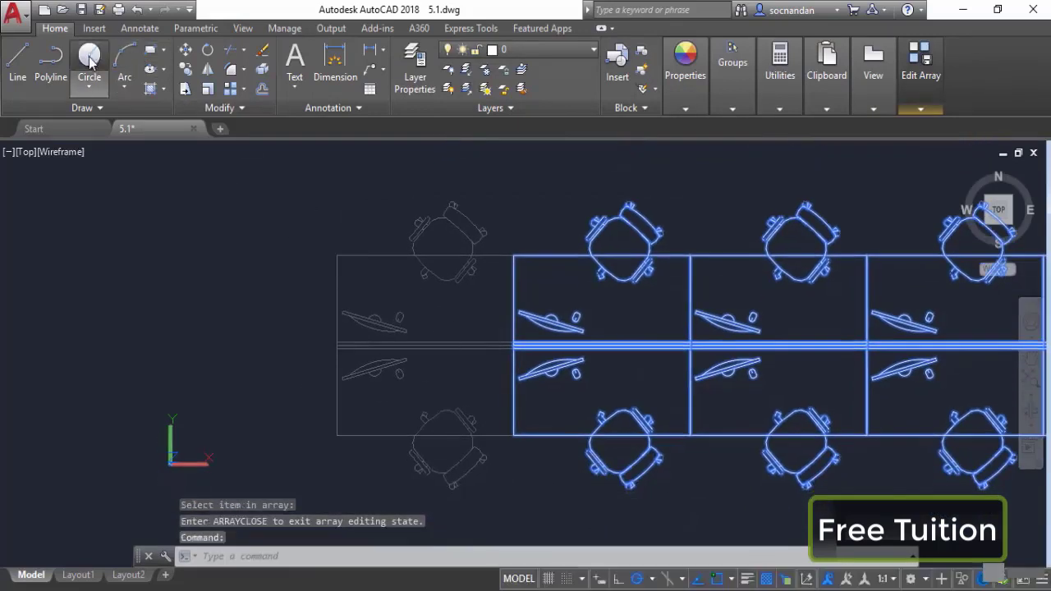
pyautogui.click(88, 59)
pyautogui.scroll(3, 348, 343)
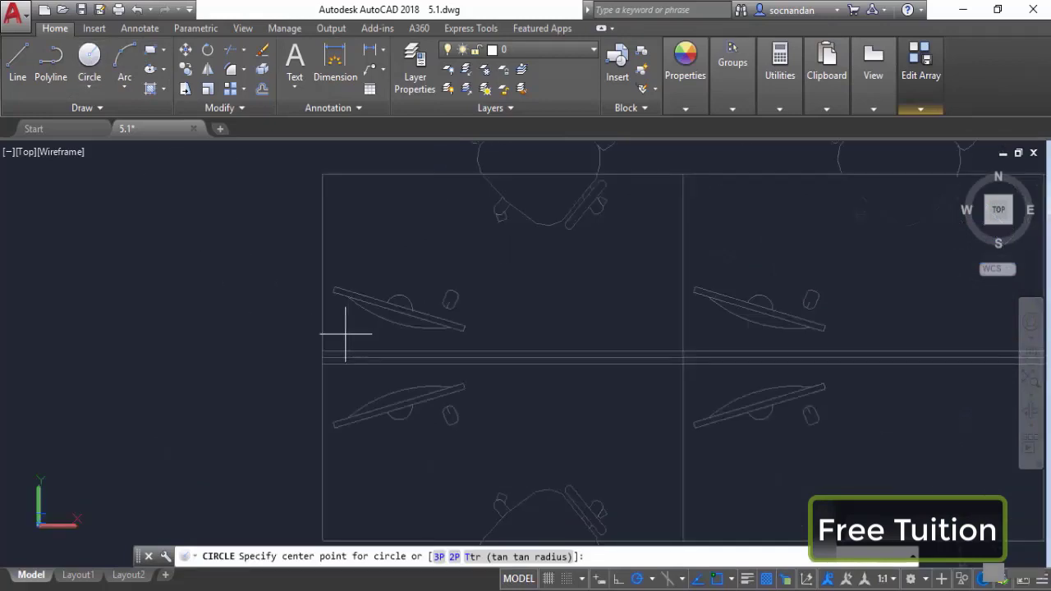
pyautogui.click(347, 327)
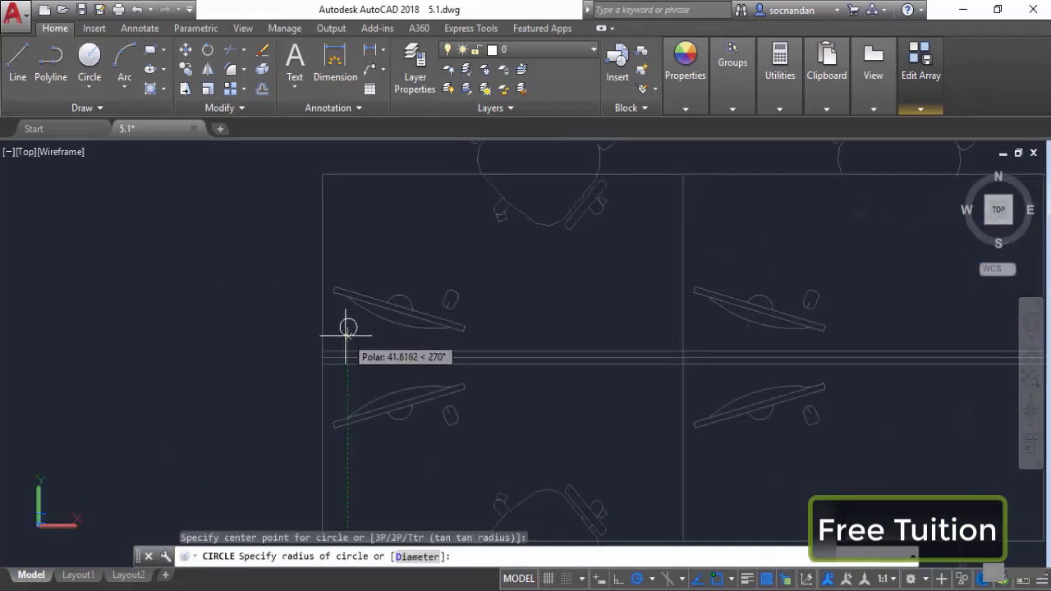
pyautogui.click(344, 333)
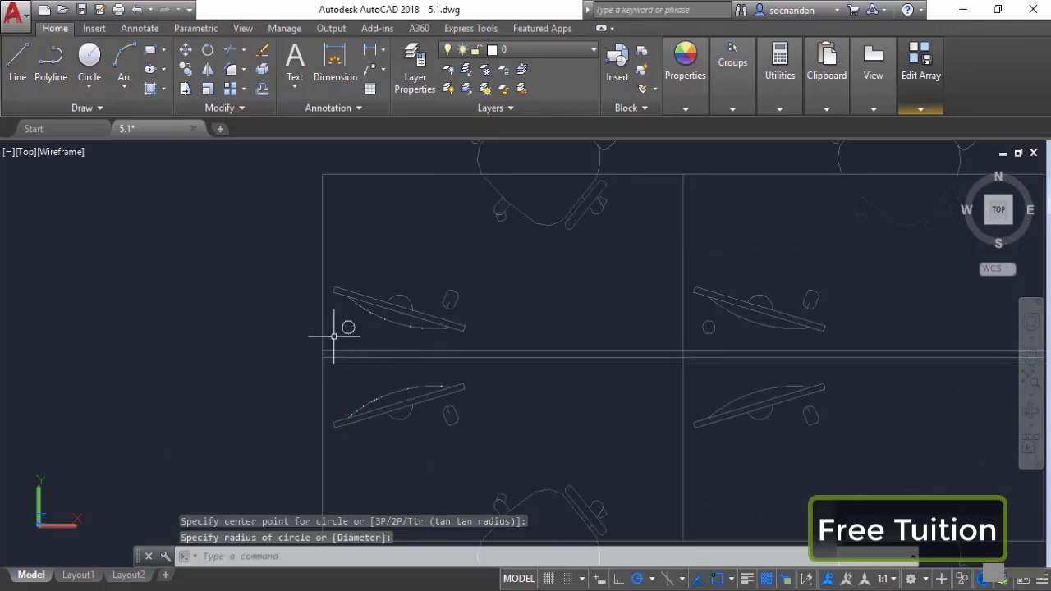
# Step: Copy the small circle straight down across the central partition to the matching spot on the lower desk
pyautogui.click(348, 327)
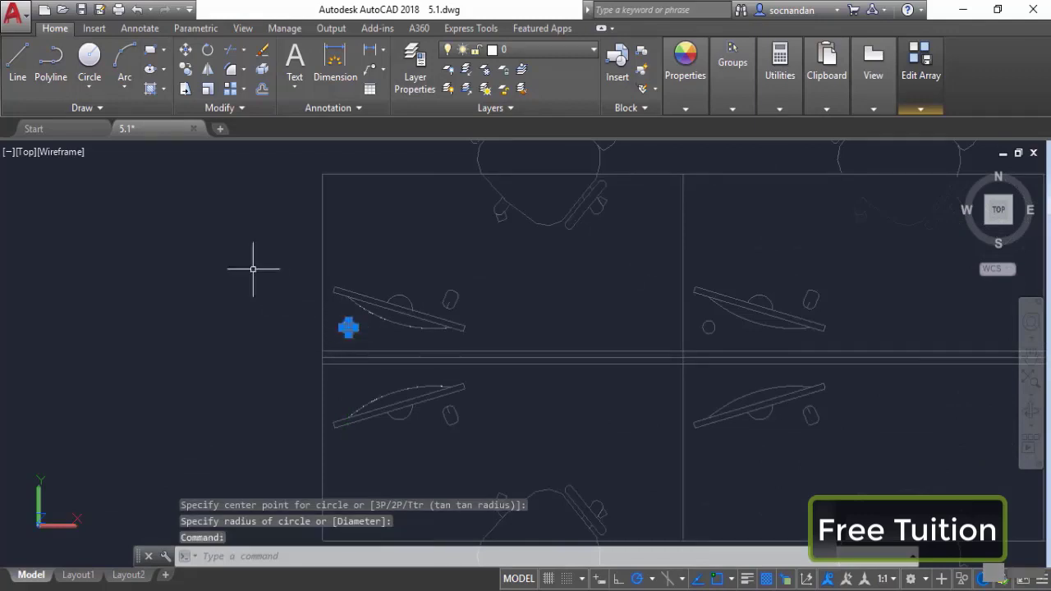
pyautogui.click(186, 69)
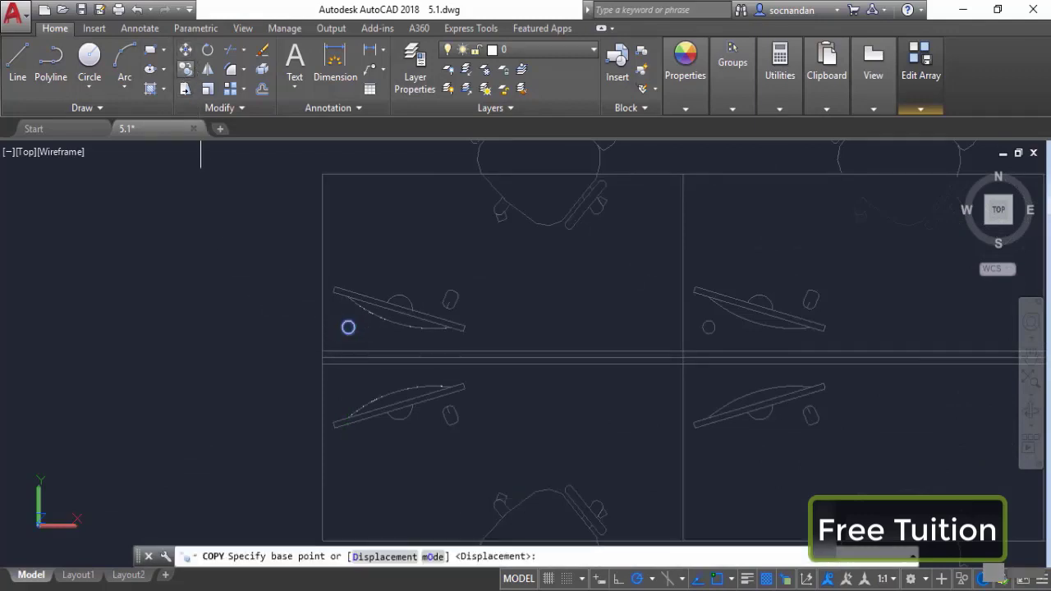
pyautogui.click(348, 327)
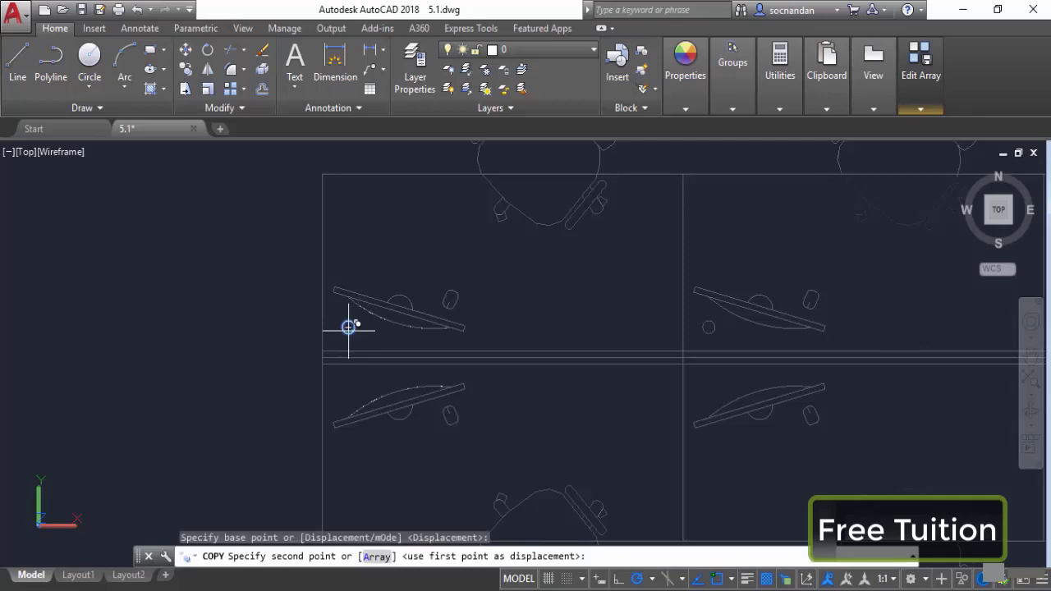
pyautogui.click(348, 379)
pyautogui.rightClick(260, 348)
pyautogui.click(289, 365)
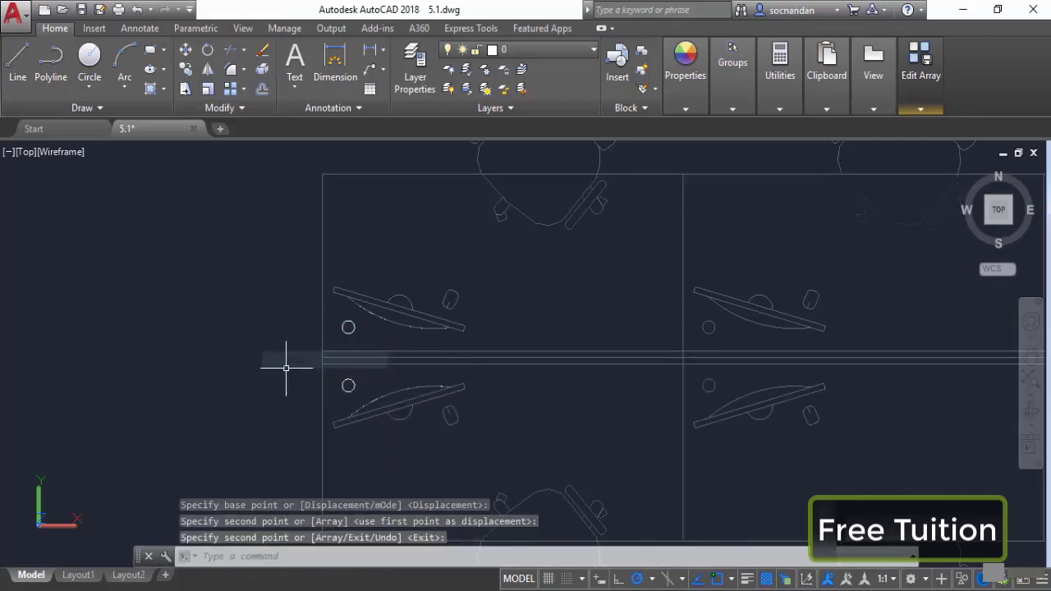
pyautogui.scroll(-4, 291, 374)
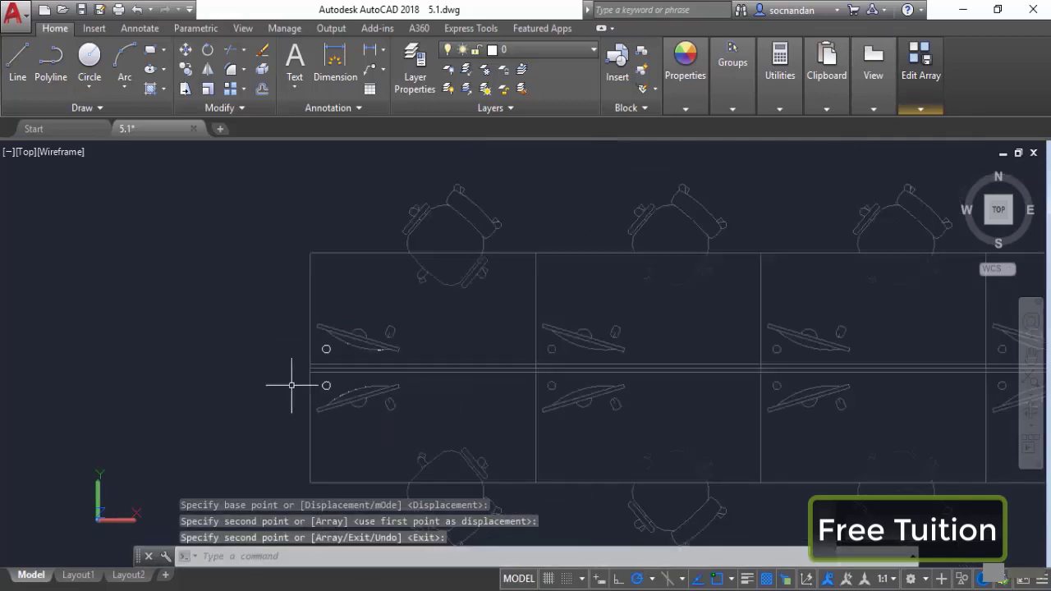
pyautogui.click(348, 387)
pyautogui.press('Escape')
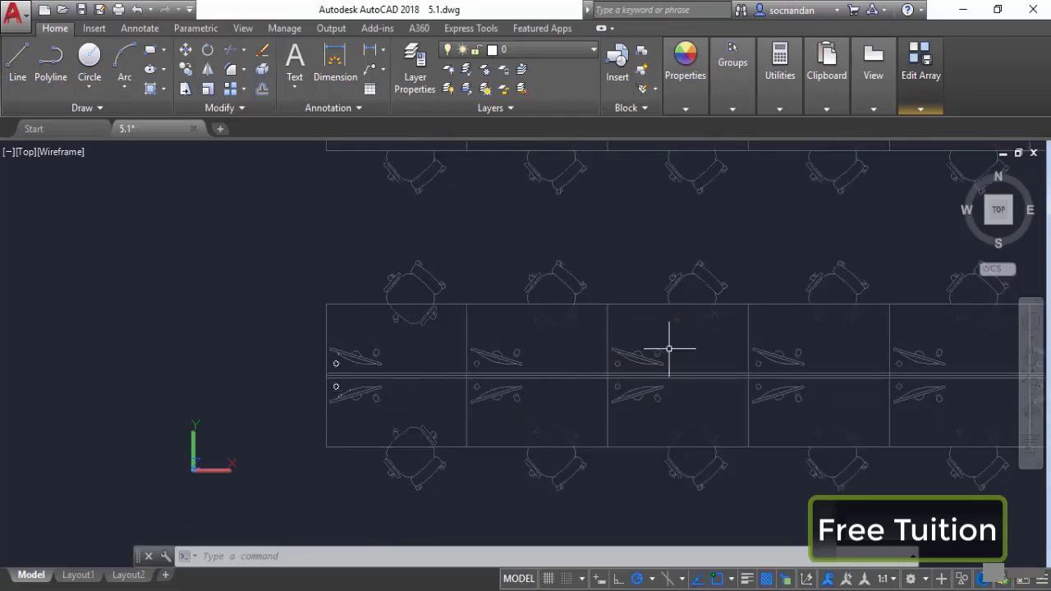
pyautogui.scroll(-2, 883, 235)
pyautogui.moveTo(883, 235); pyautogui.dragTo(488, 329, button='middle')
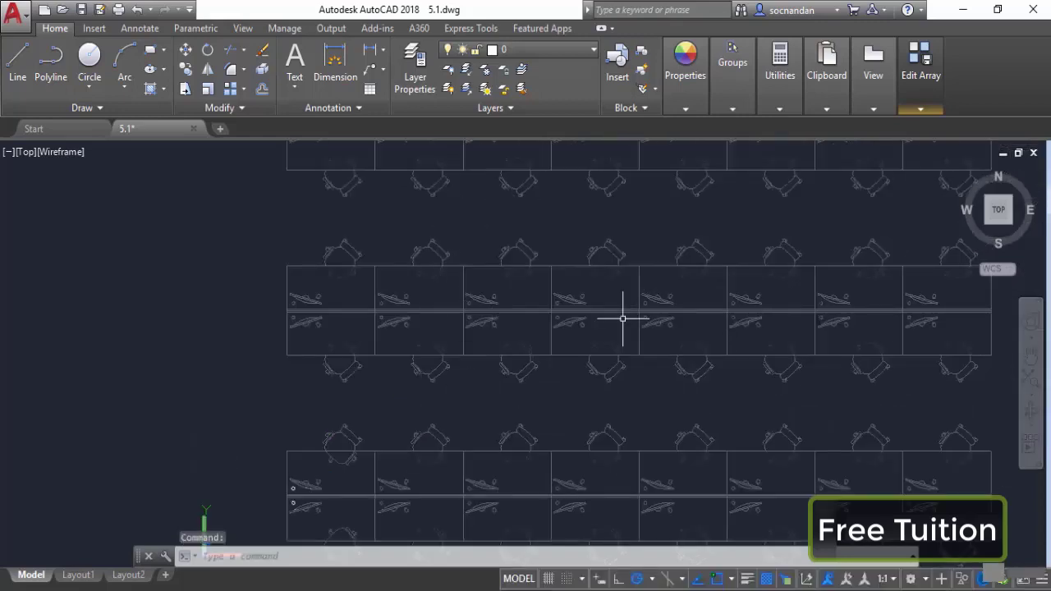
# Step: Save the changes made to the desk array's source objects so the added circles apply to every desk unit
pyautogui.click(932, 92)
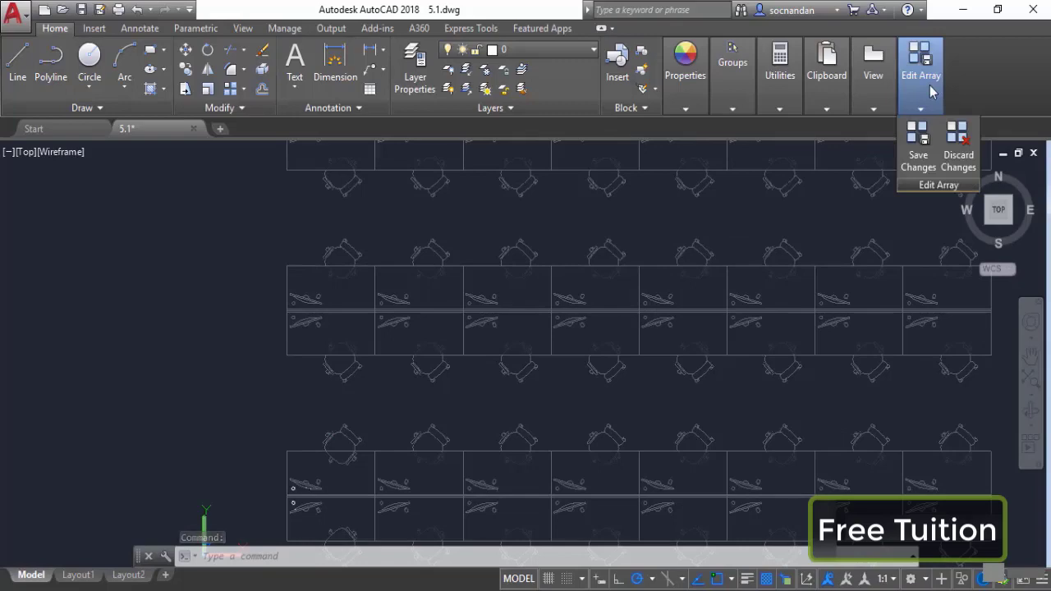
pyautogui.click(920, 146)
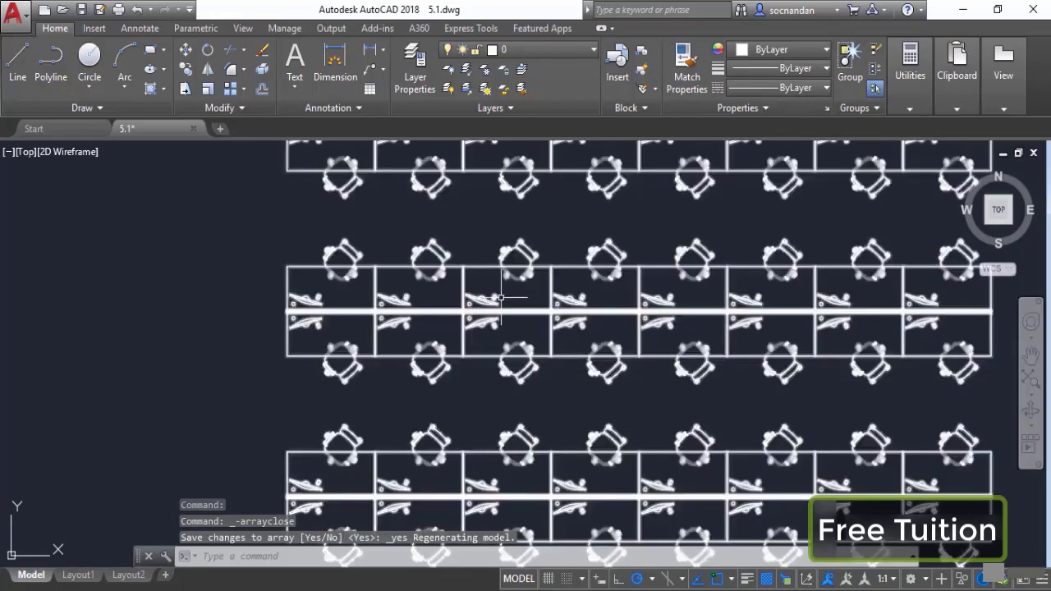
pyautogui.scroll(-2, 621, 303)
pyautogui.moveTo(896, 317); pyautogui.dragTo(773, 326, button='middle')
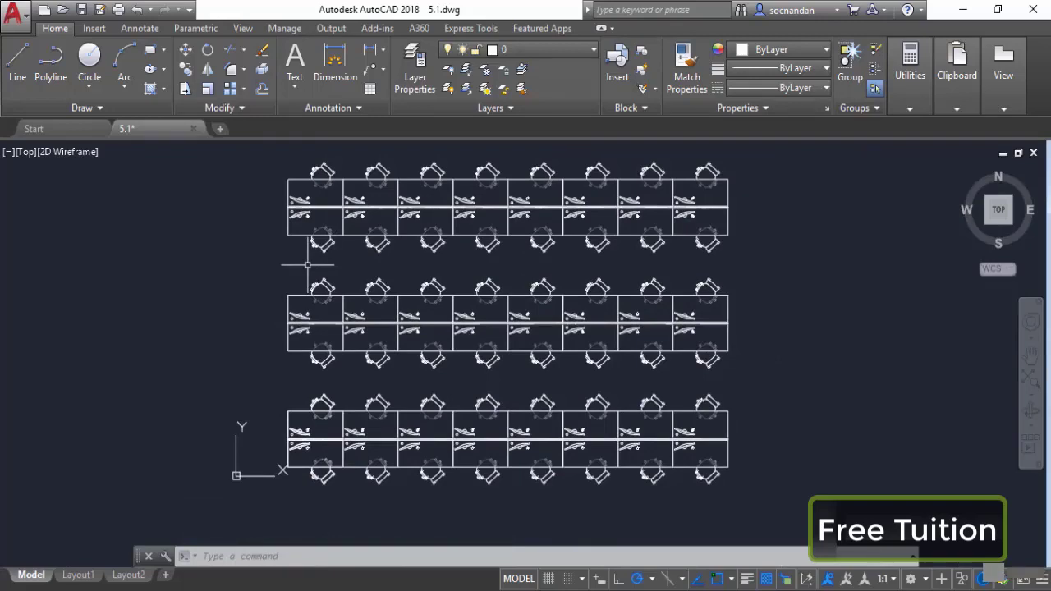
pyautogui.scroll(4, 296, 279)
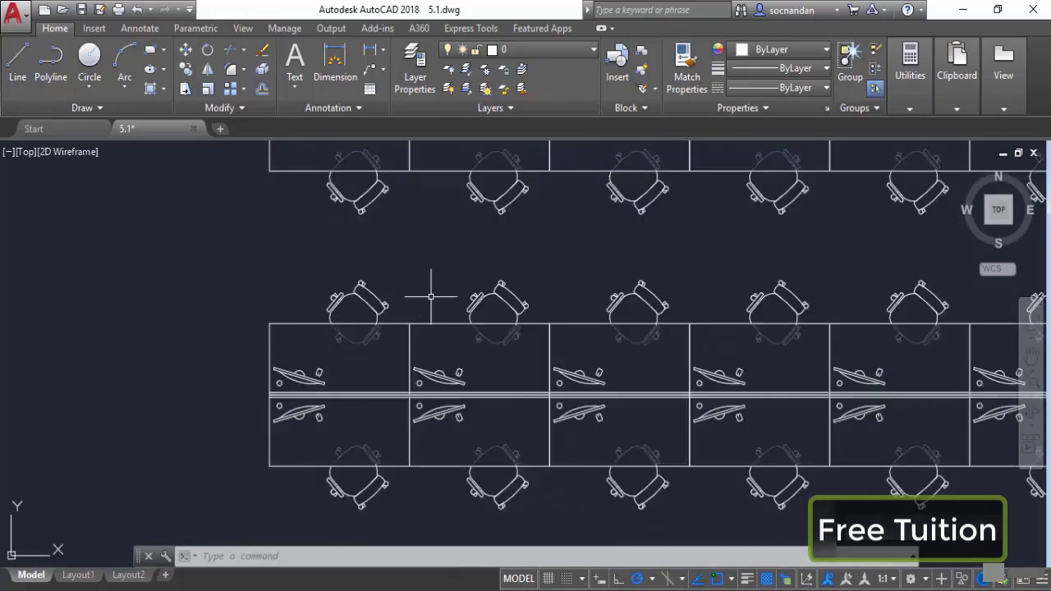
pyautogui.scroll(-4, 434, 299)
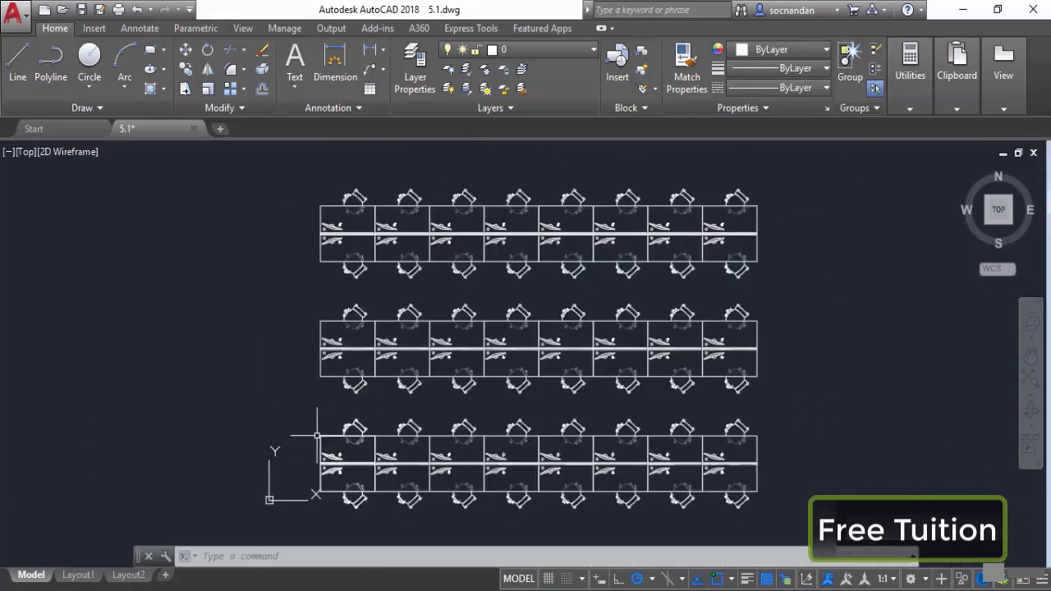
pyautogui.click(319, 436)
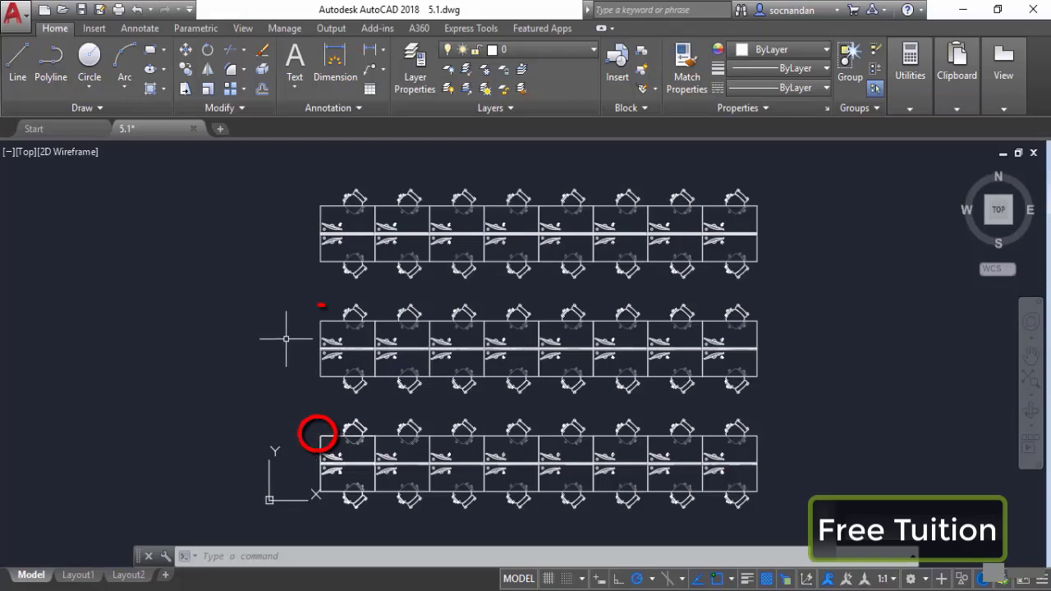
pyautogui.click(319, 320)
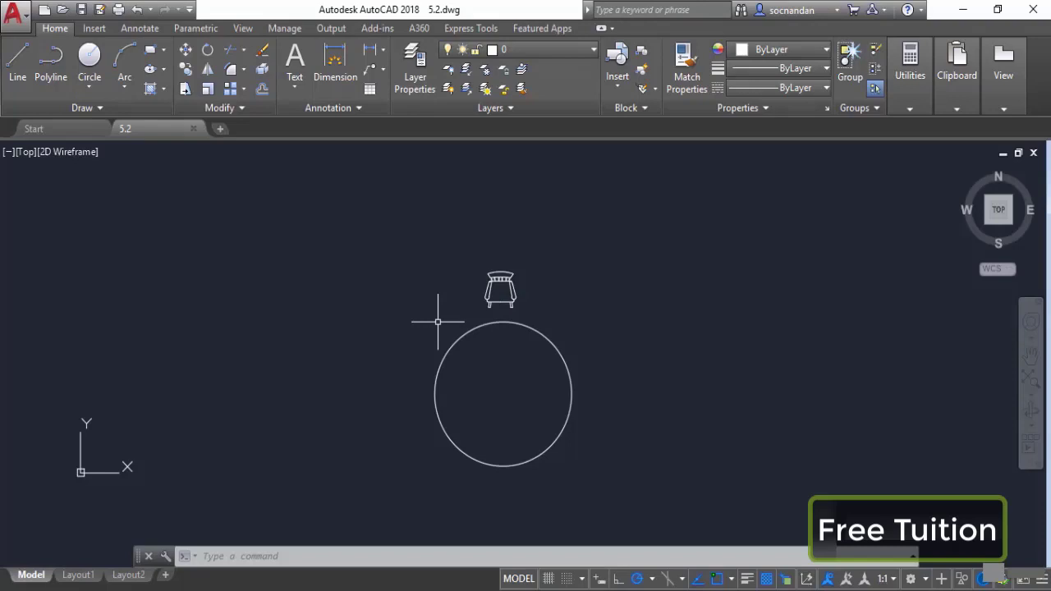
# Step: Create a polar array of the chair around the centre of the round table
pyautogui.click(244, 92)
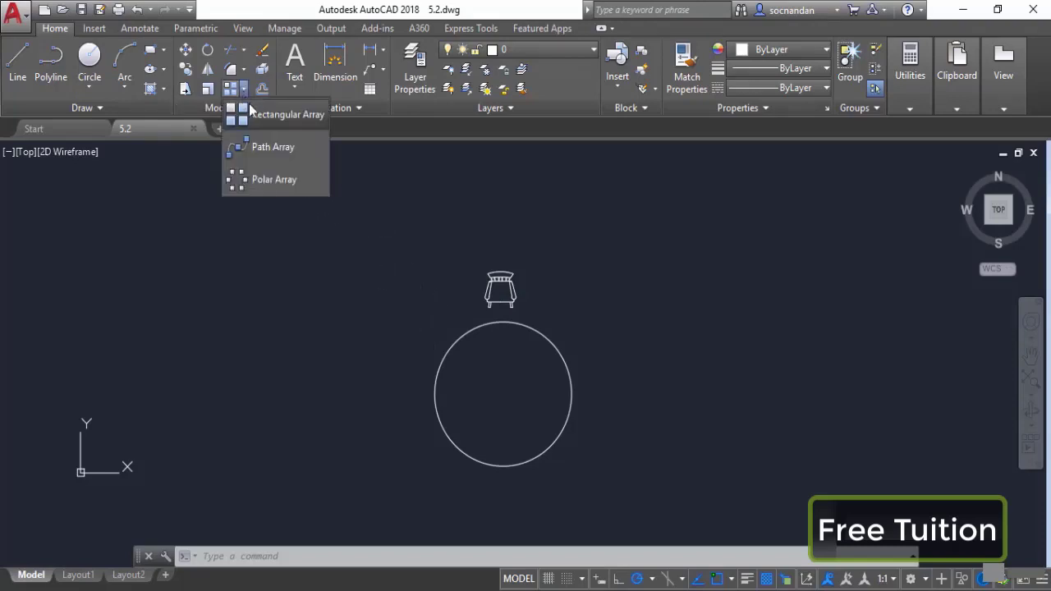
pyautogui.click(302, 181)
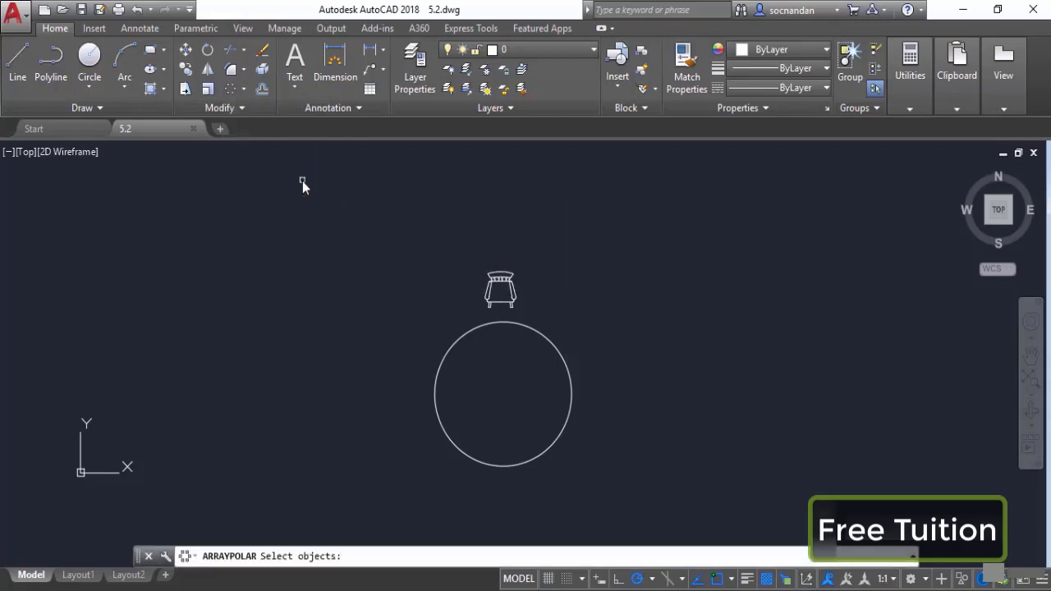
pyautogui.click(501, 289)
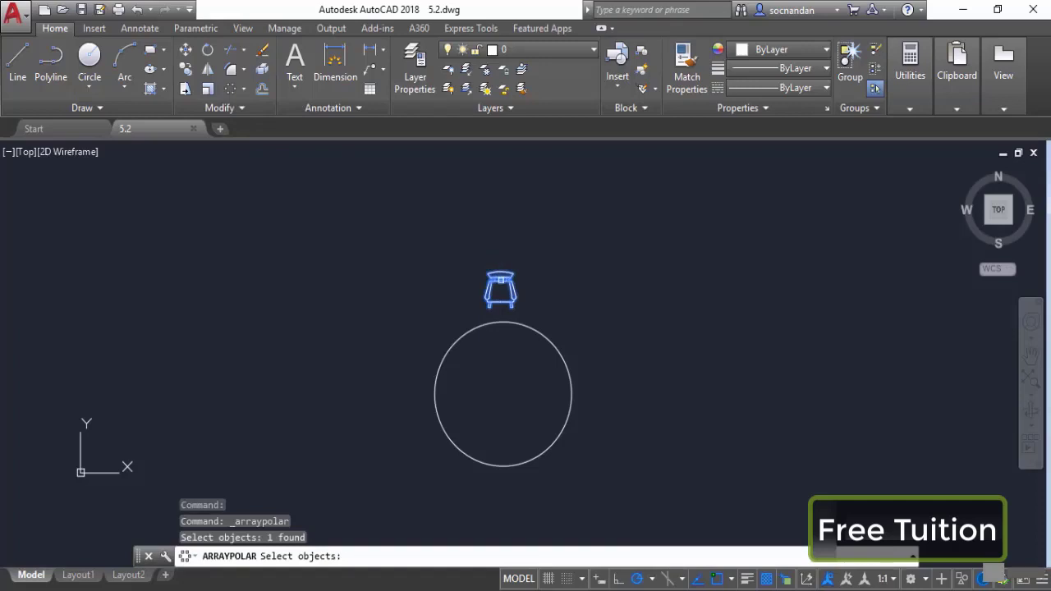
pyautogui.press('Return')
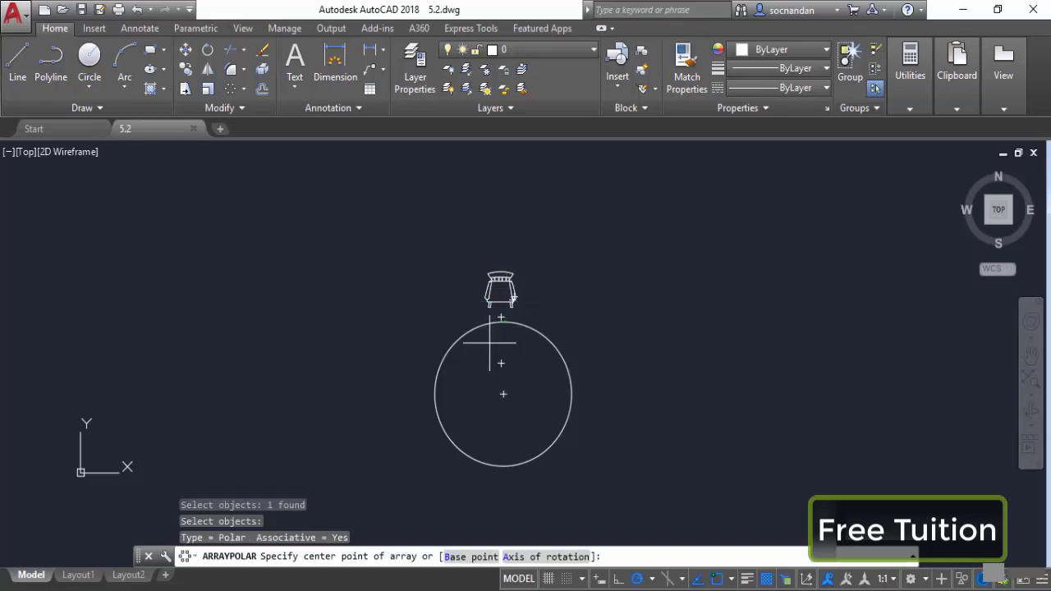
pyautogui.click(503, 394)
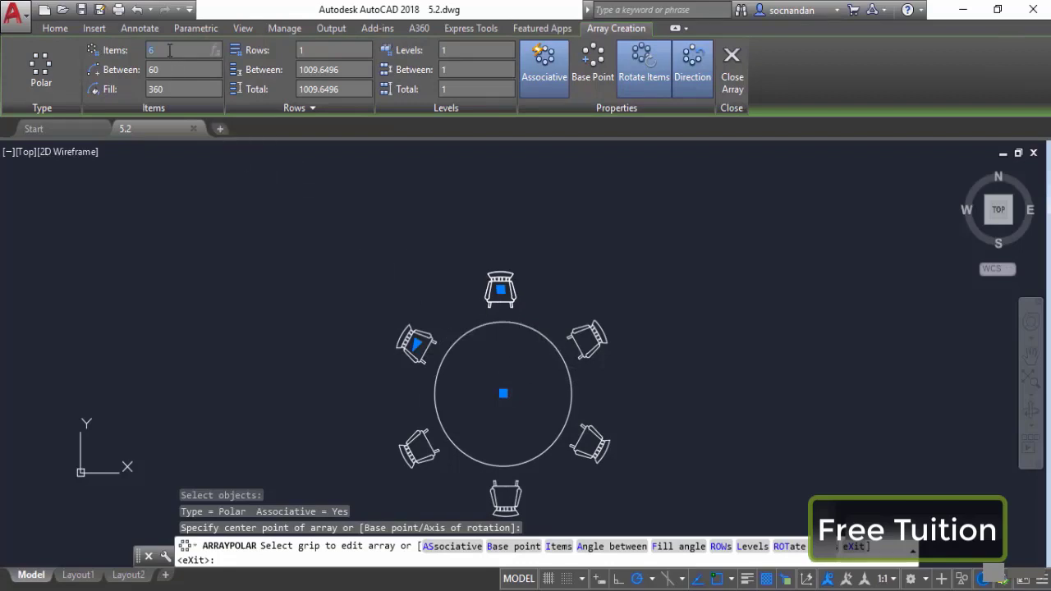
# Step: Set the number of items in the polar chair array to 8
pyautogui.write('8')
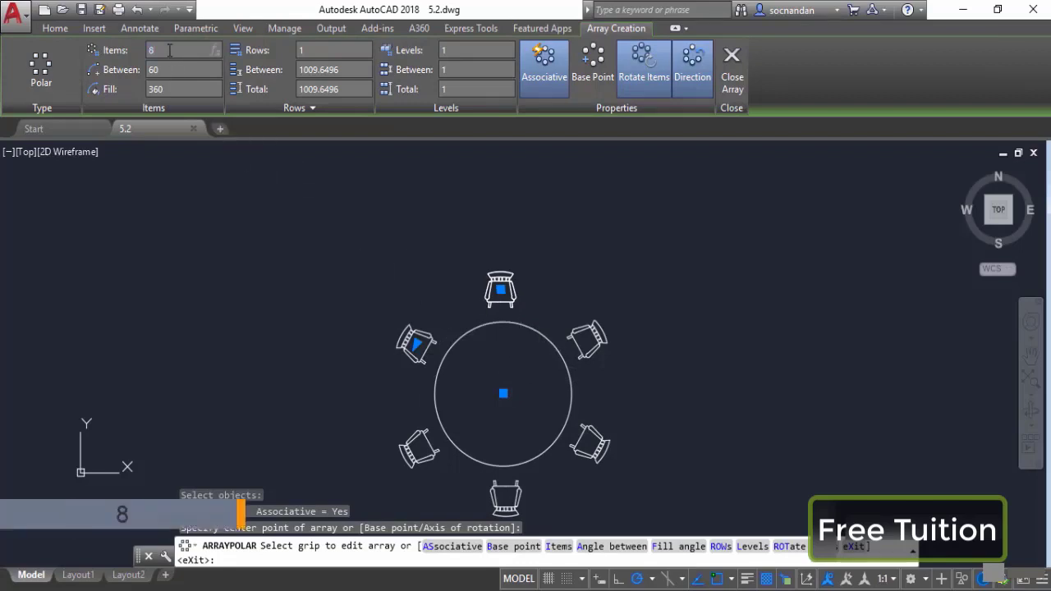
pyautogui.press('Return')
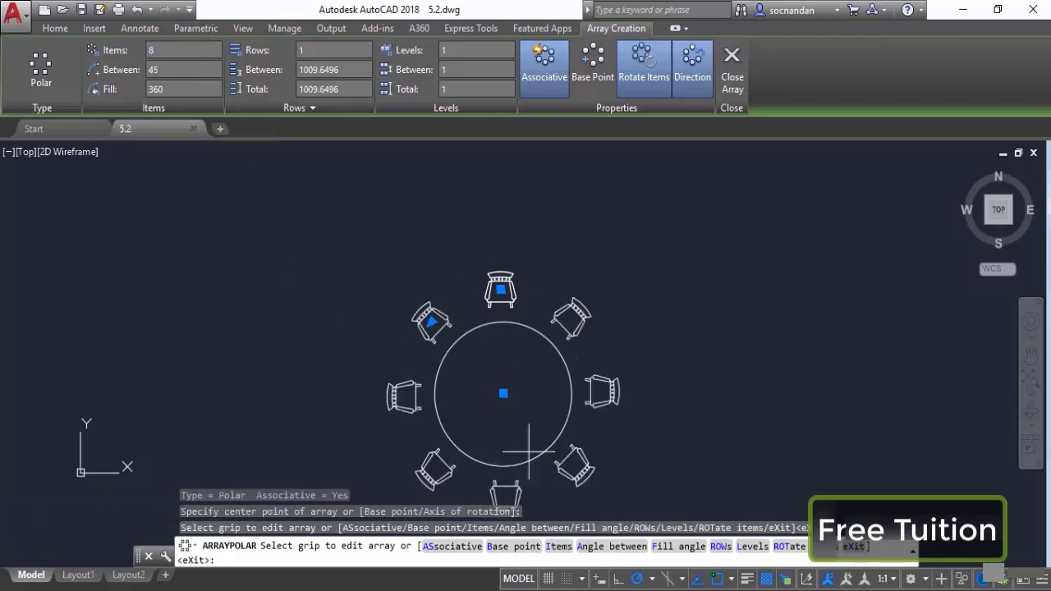
pyautogui.moveTo(526, 433); pyautogui.dragTo(506, 393, button='middle')
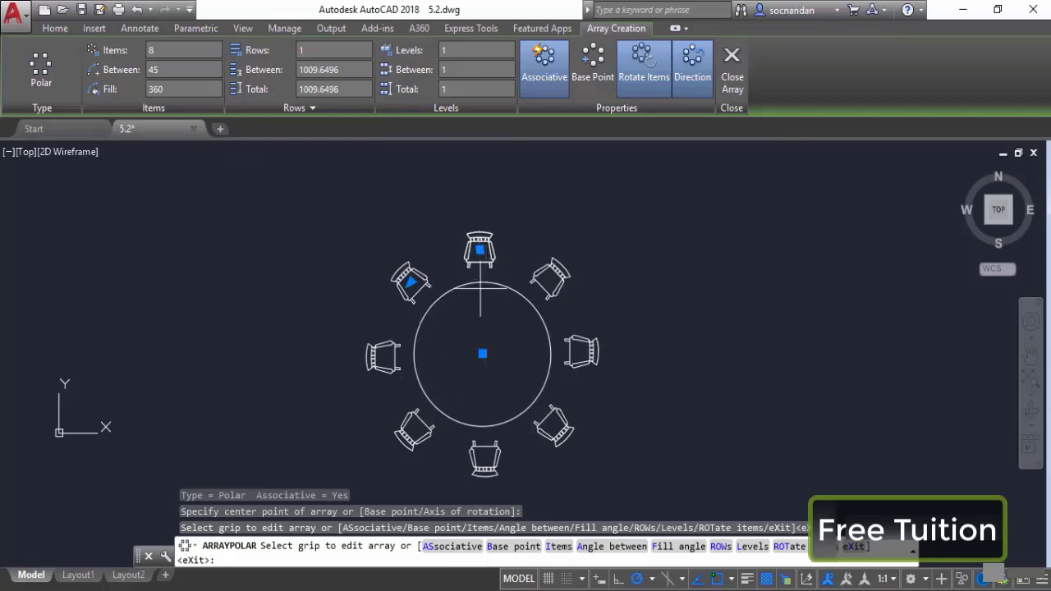
# Step: Try a fill angle of 270 degrees for the chair array and restore it to 360 degrees
pyautogui.click(177, 90)
pyautogui.write('270')
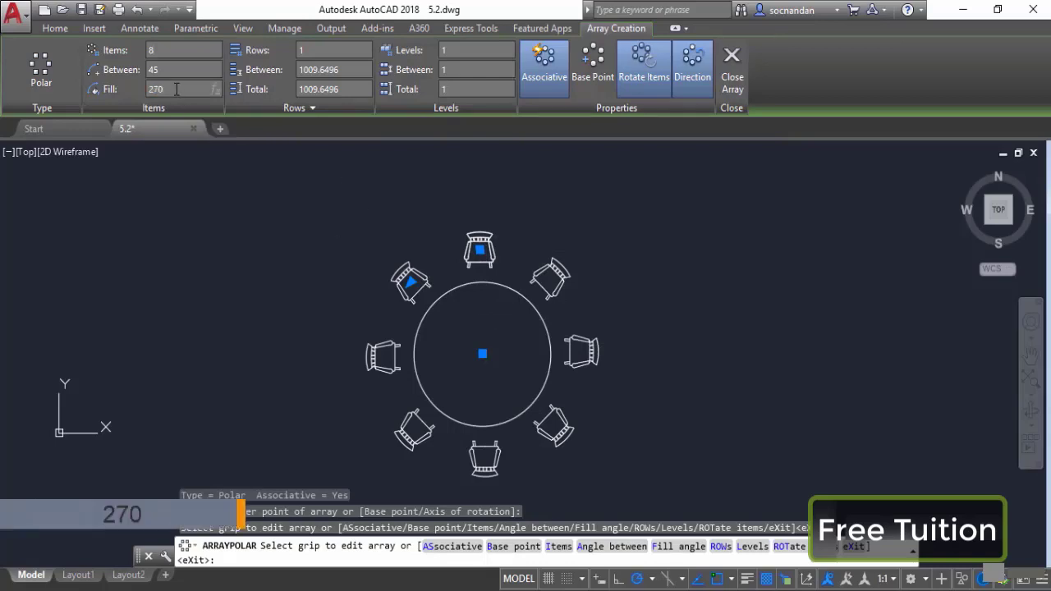
pyautogui.press('Return')
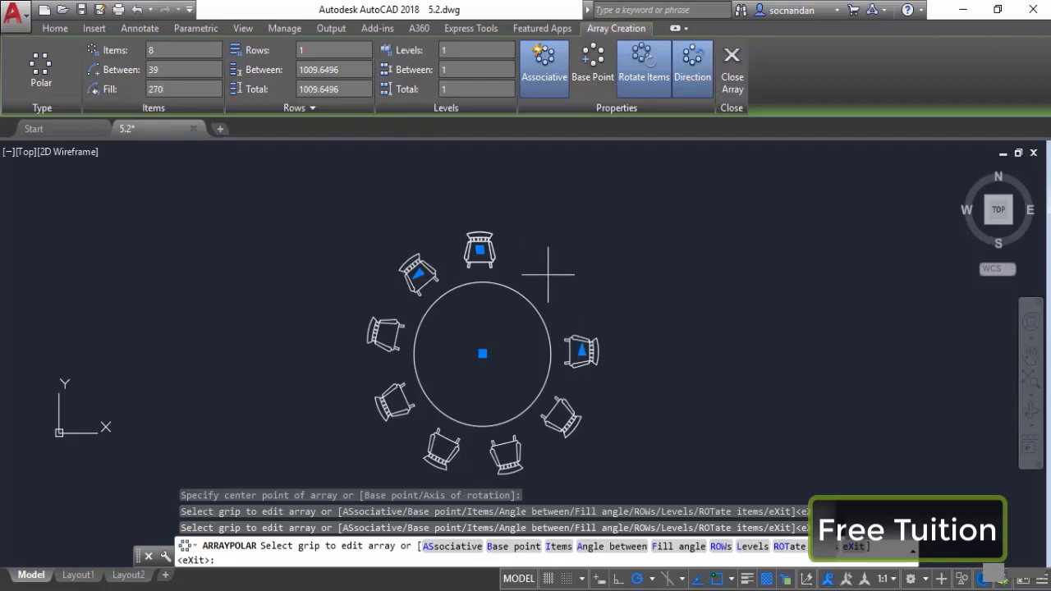
pyautogui.click(175, 91)
pyautogui.write('3')
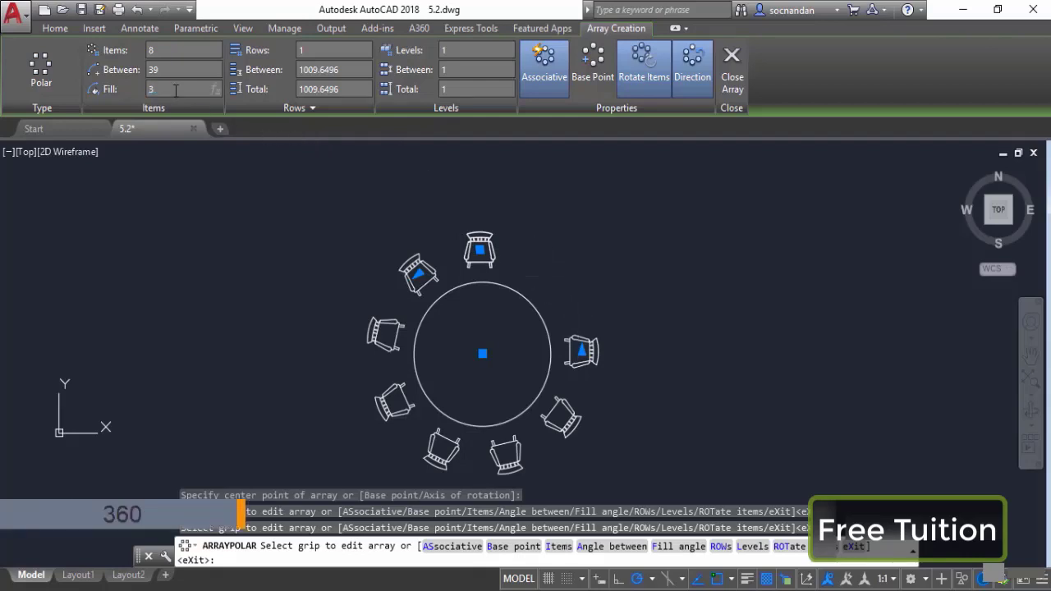
pyautogui.write('60')
pyautogui.press('Return')
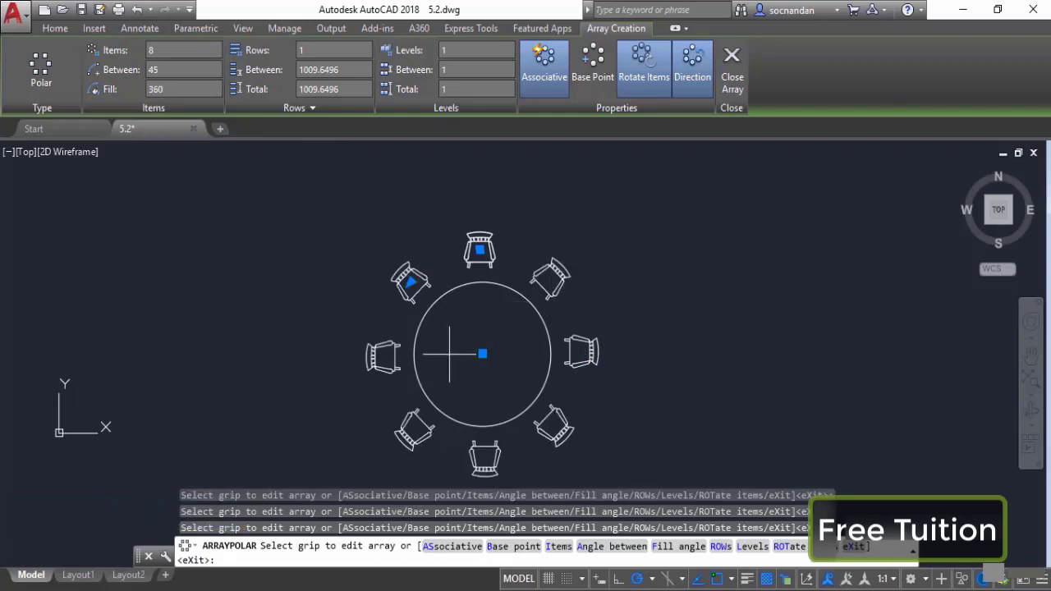
# Step: Try 2 rows of chairs in the polar array and return the row count to 1
pyautogui.click(329, 49)
pyautogui.write('2')
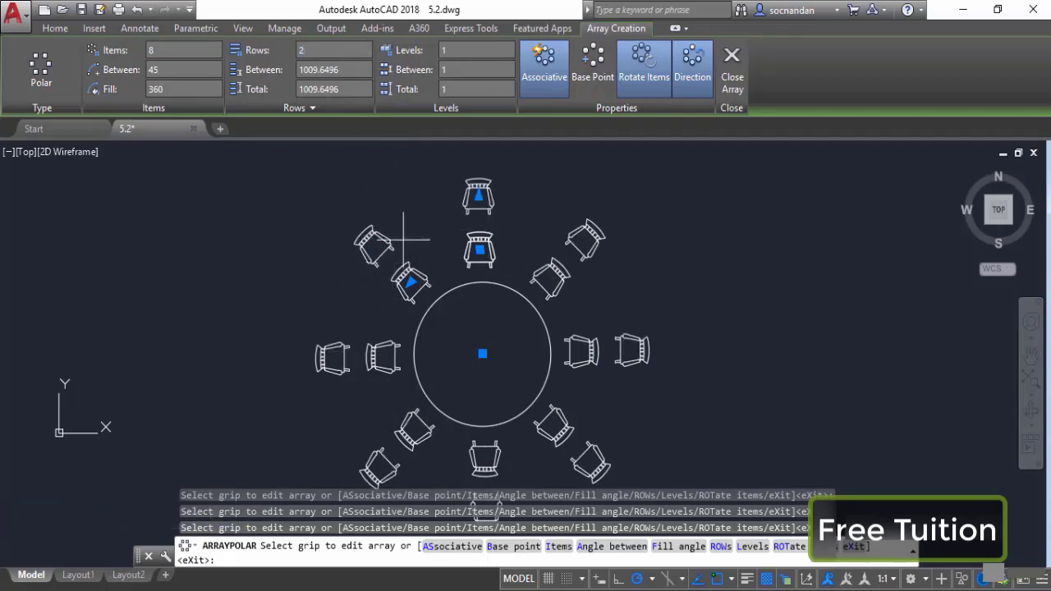
pyautogui.click(319, 53)
pyautogui.press('Return')
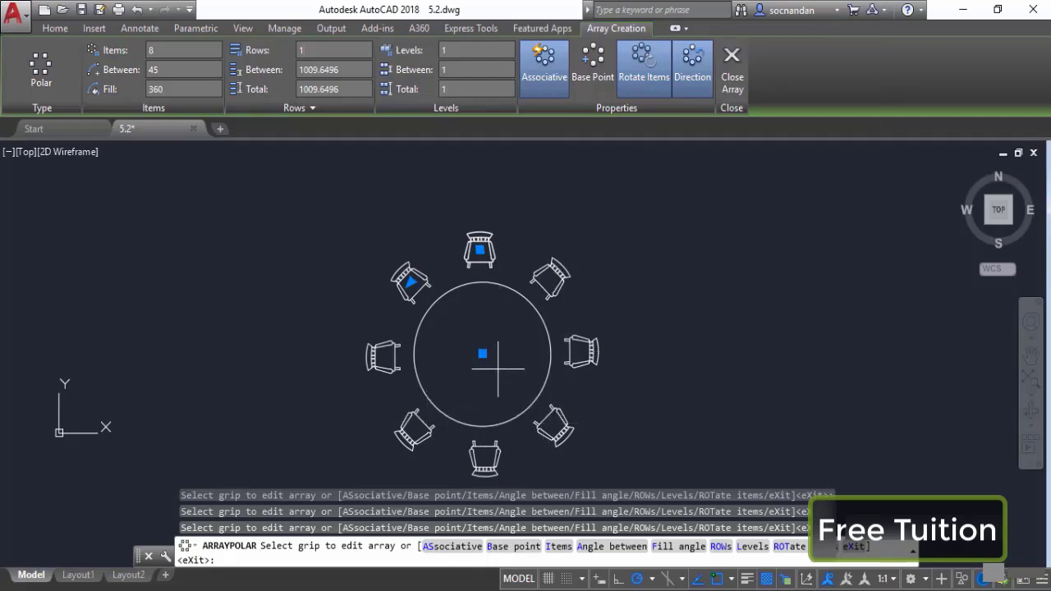
# Step: Turn item rotation off and back on for the chair array, and finish creating the array
pyautogui.click(658, 80)
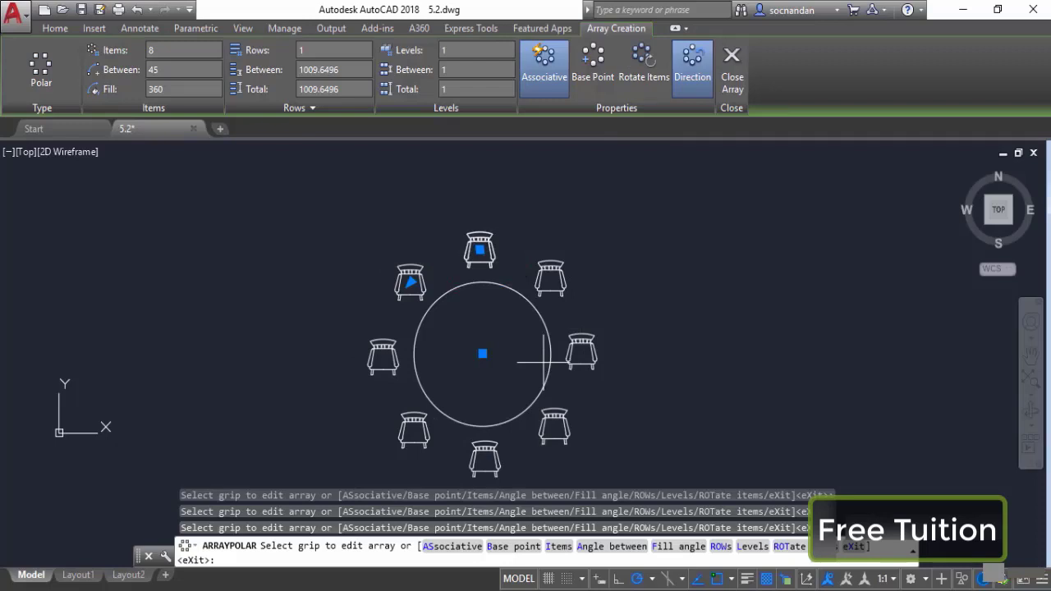
pyautogui.click(649, 69)
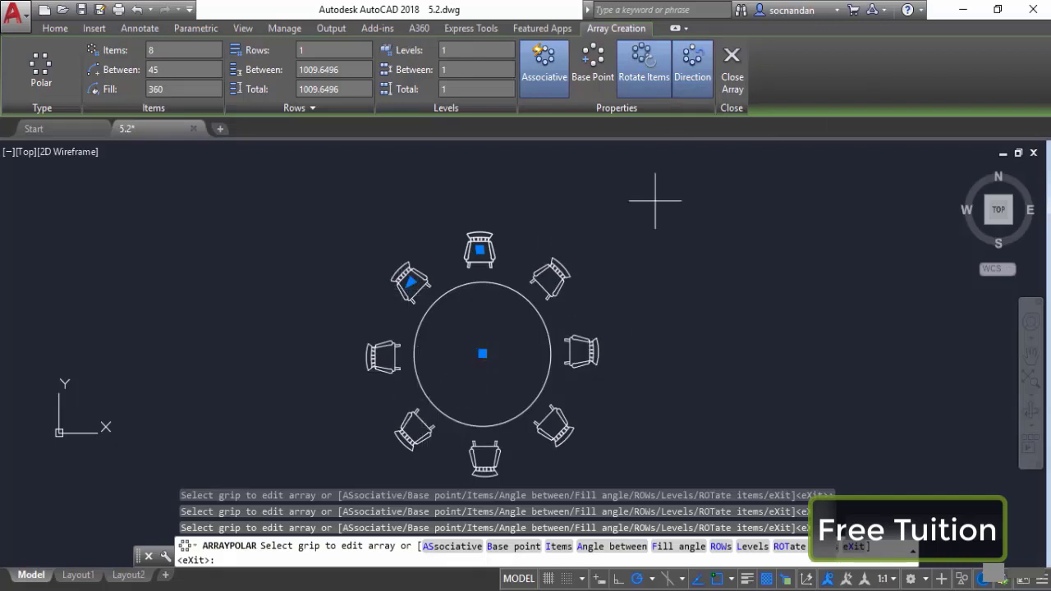
pyautogui.click(732, 70)
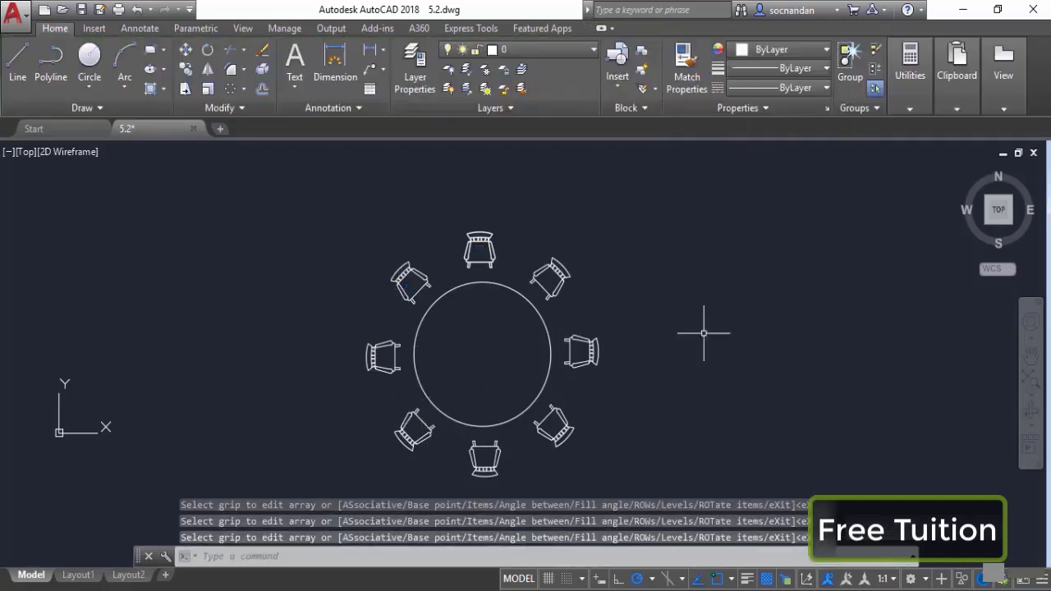
# Step: Open the source objects of the polar chair array for editing, using the chair directly above the table
pyautogui.click(564, 267)
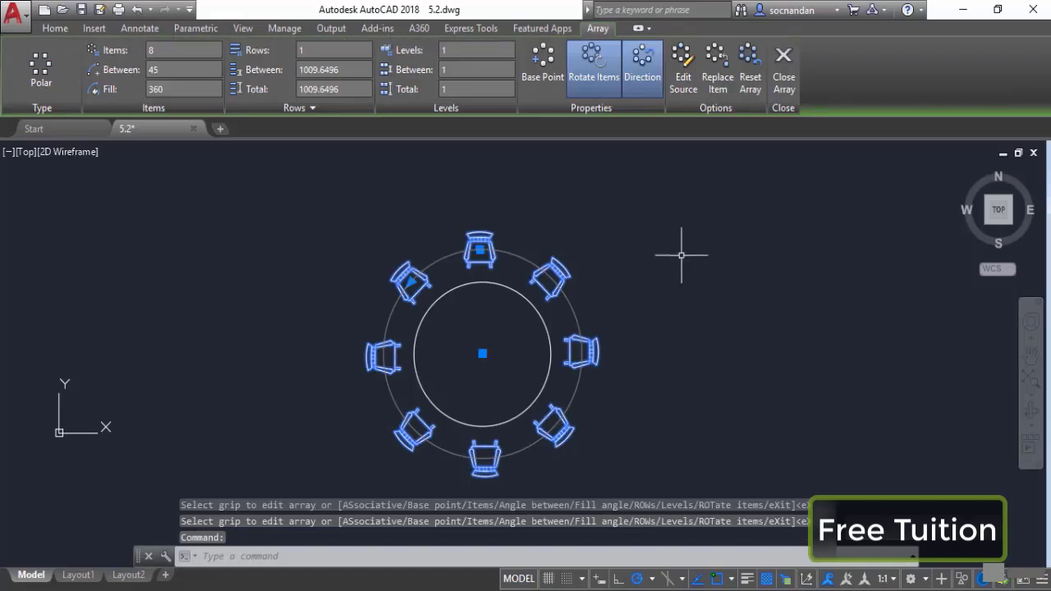
pyautogui.click(685, 65)
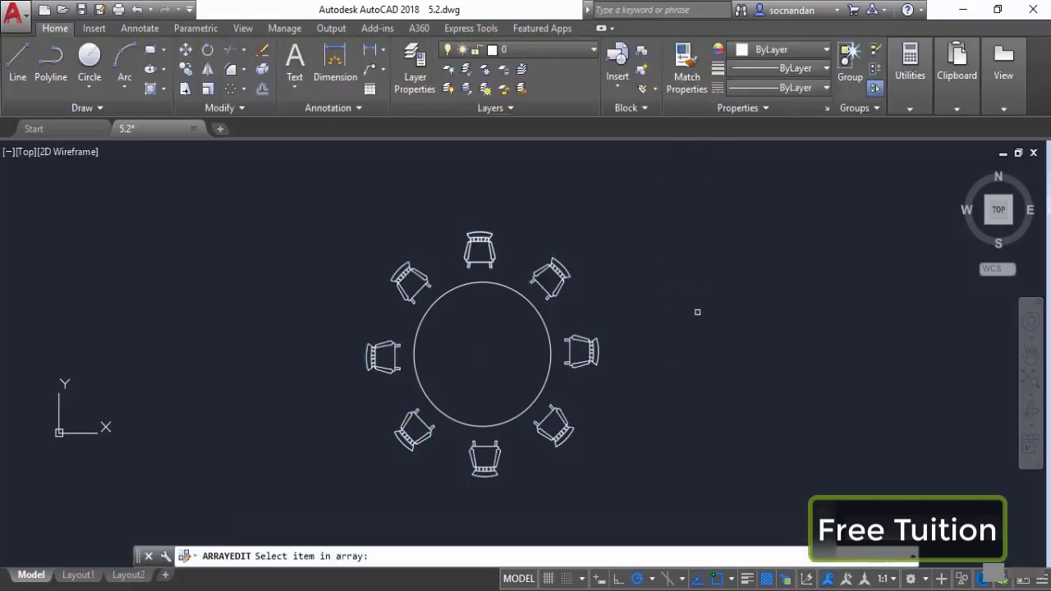
pyautogui.click(536, 270)
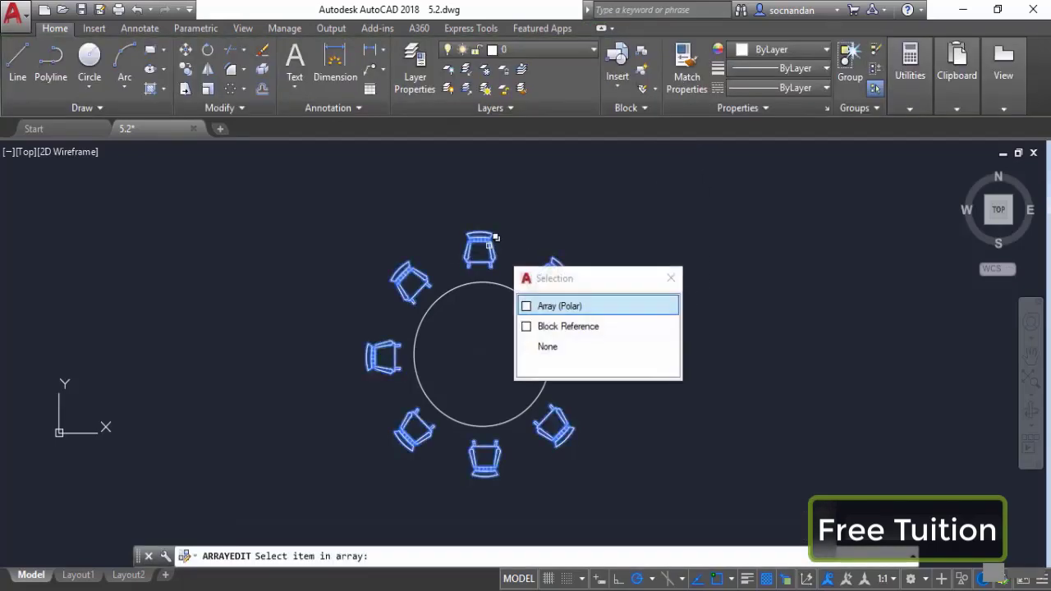
pyautogui.click(555, 304)
pyautogui.click(593, 324)
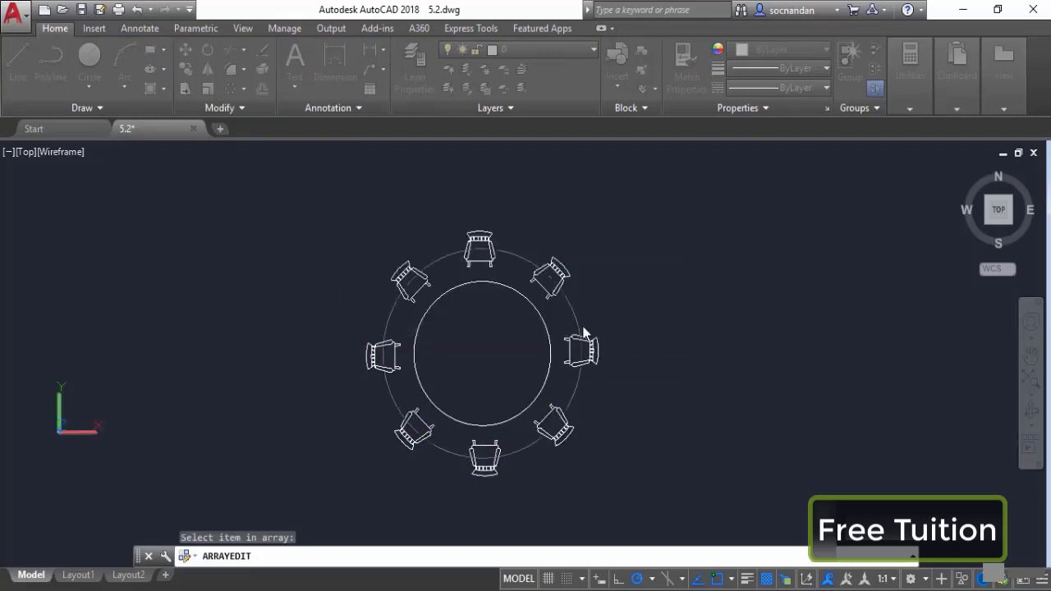
# Step: Draw a small circle in the middle of the source chair's seat
pyautogui.scroll(5, 456, 235)
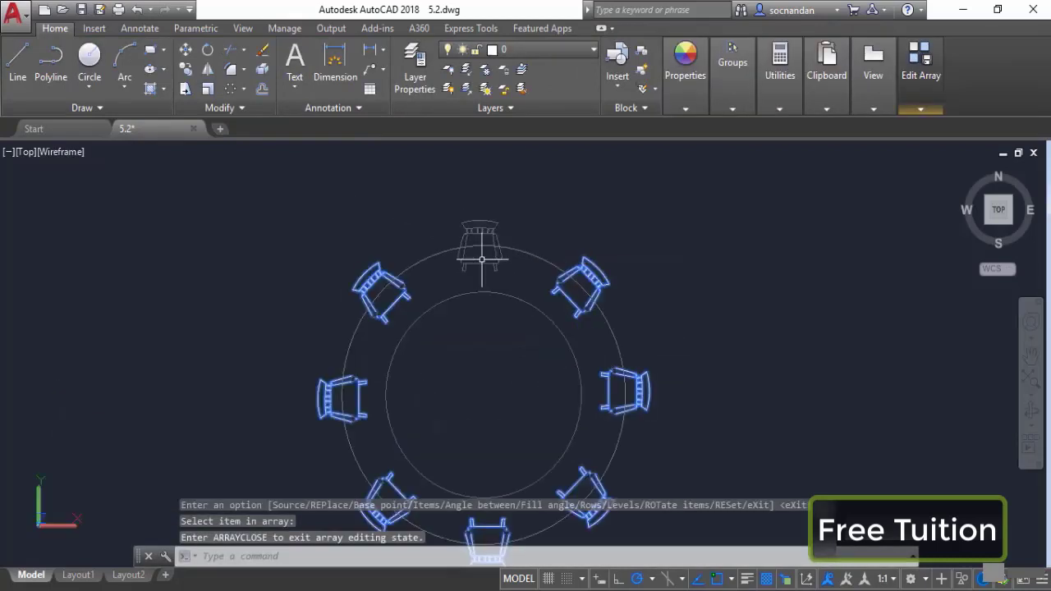
pyautogui.click(89, 57)
pyautogui.click(474, 249)
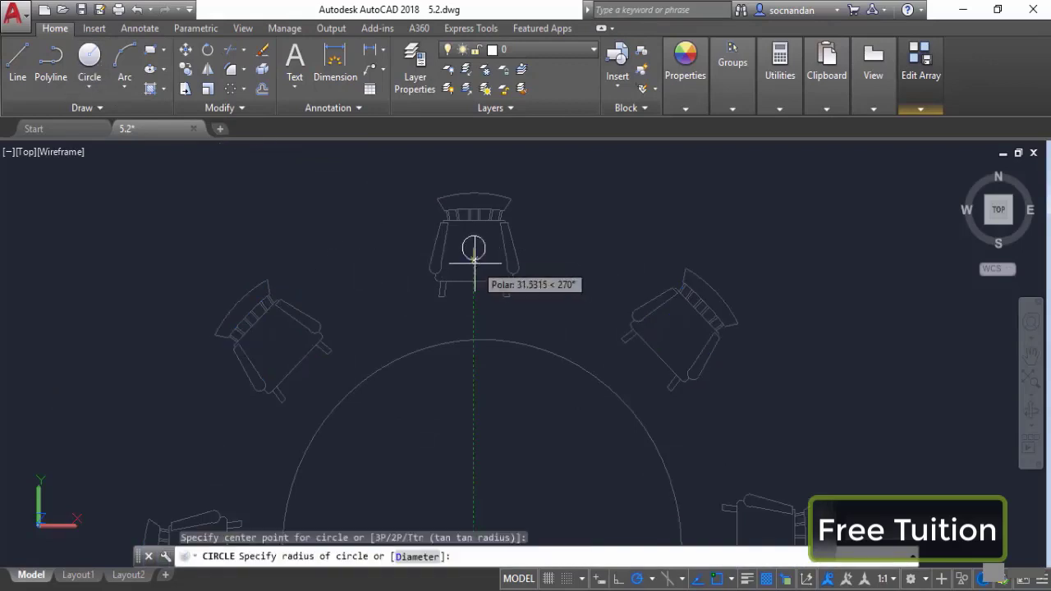
pyautogui.click(474, 266)
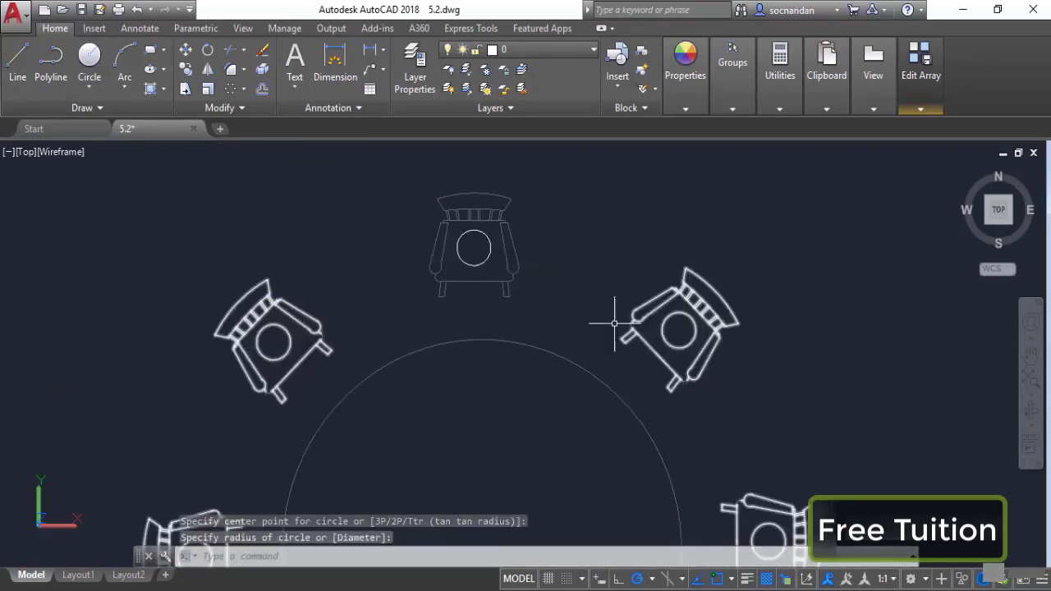
pyautogui.scroll(-2, 695, 456)
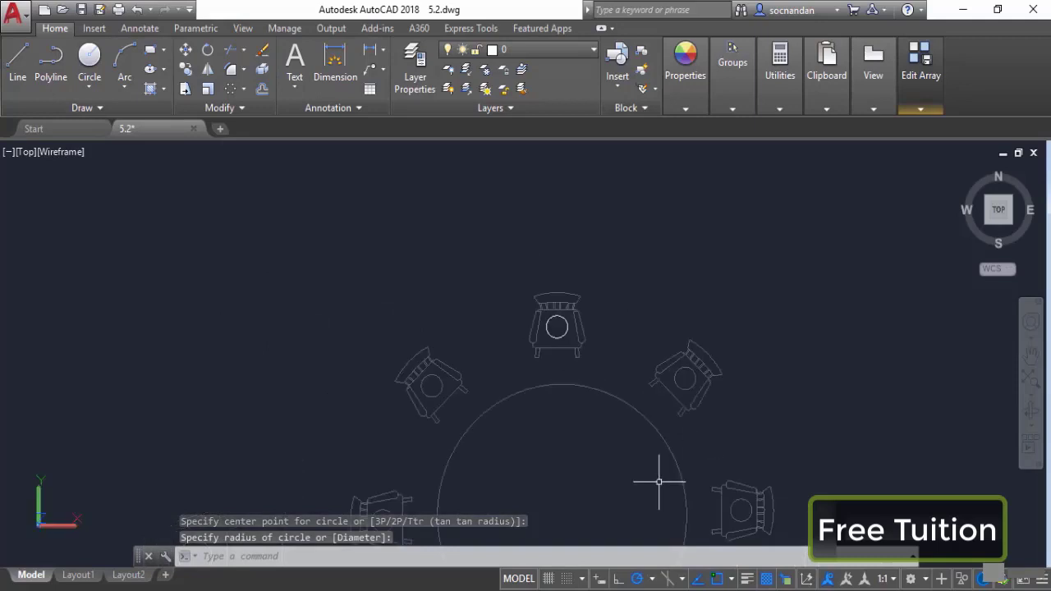
pyautogui.moveTo(621, 469); pyautogui.dragTo(557, 322, button='middle')
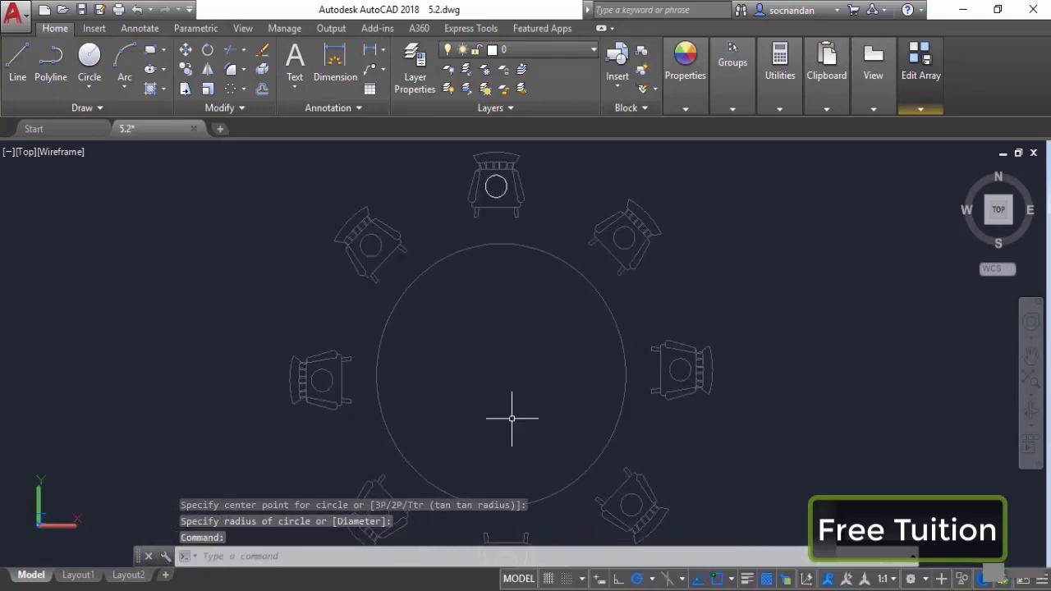
# Step: Save the changes to the polar array's source chair so all chairs around the table carry the seat circle
pyautogui.click(920, 78)
pyautogui.click(918, 156)
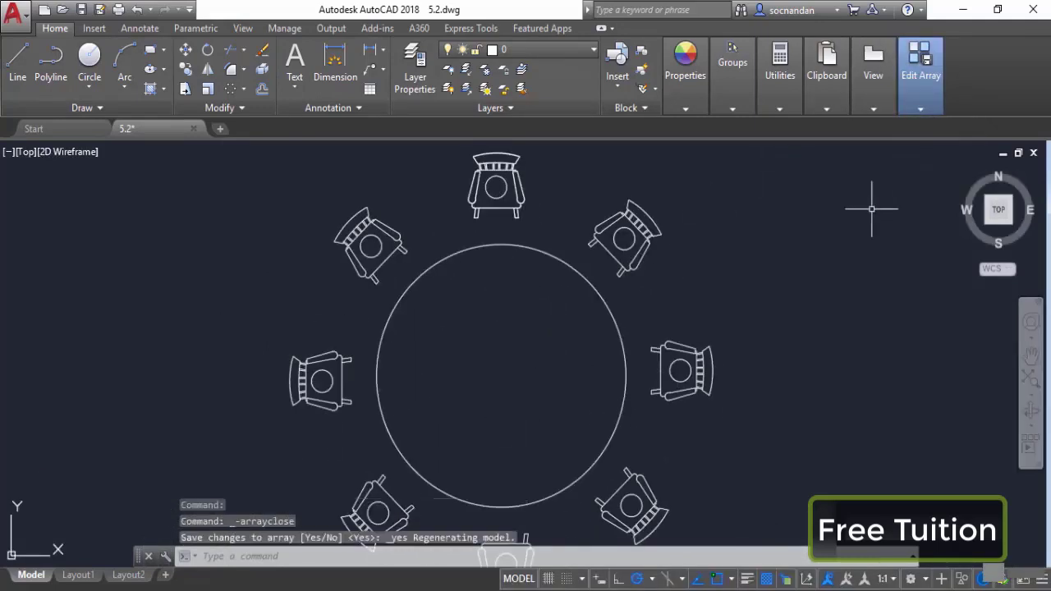
pyautogui.scroll(-1, 674, 353)
pyautogui.moveTo(741, 402)
pyautogui.mouseDown(button='middle')
pyautogui.moveTo(698, 413)
pyautogui.moveTo(690, 404)
pyautogui.mouseUp(button='middle')
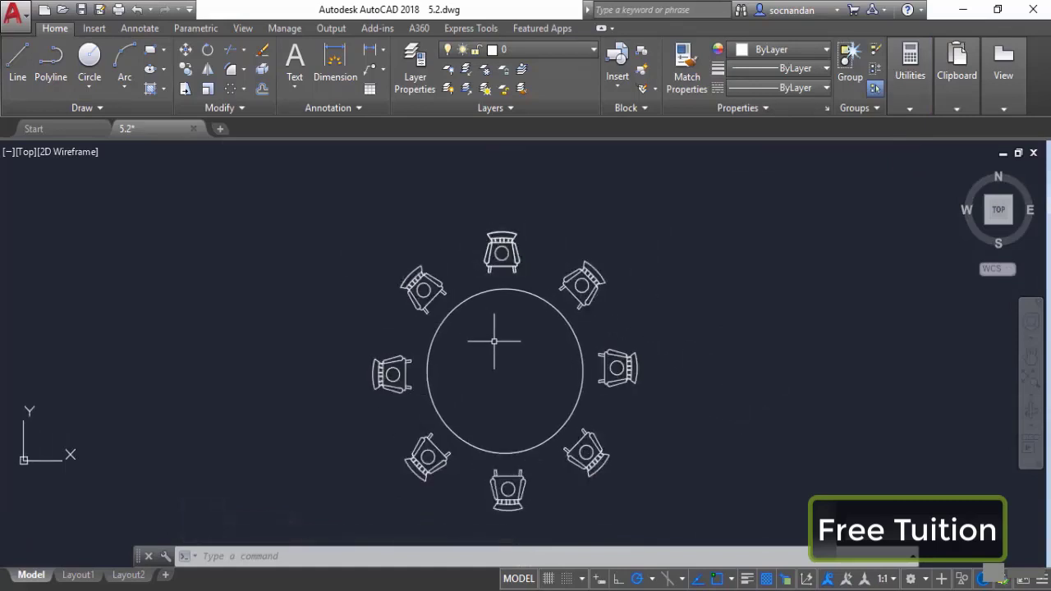
# Step: Insert a Chair - Desk block in the empty area to the upper right of the round table
pyautogui.click(527, 248)
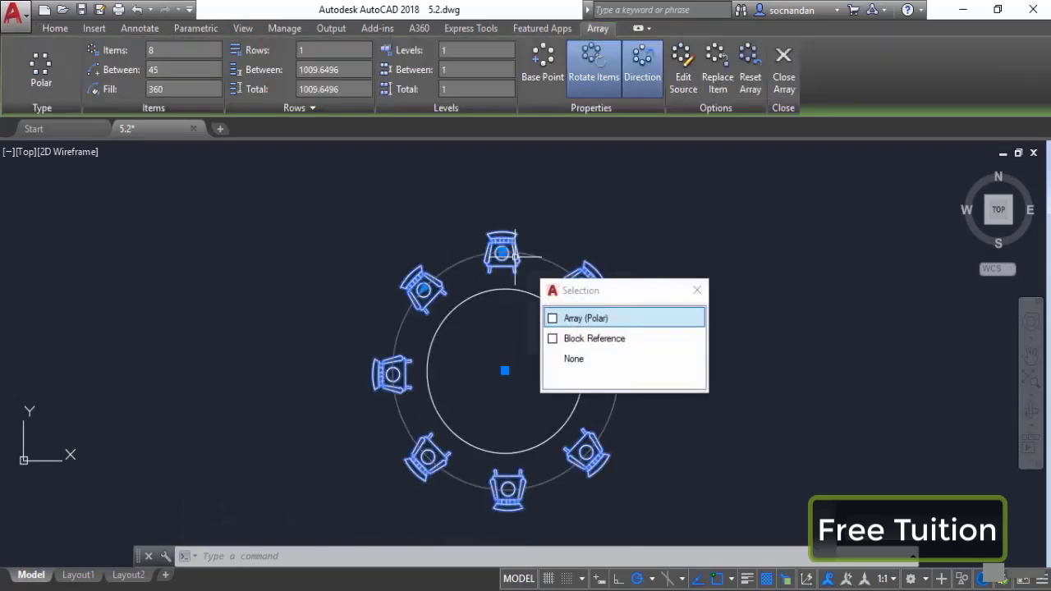
pyautogui.click(723, 58)
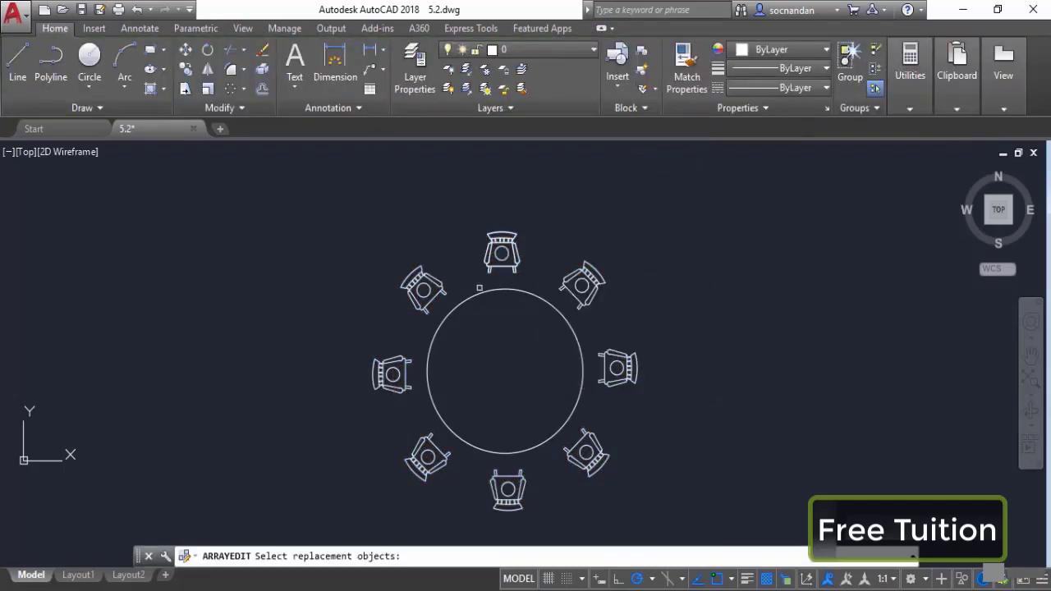
pyautogui.click(618, 66)
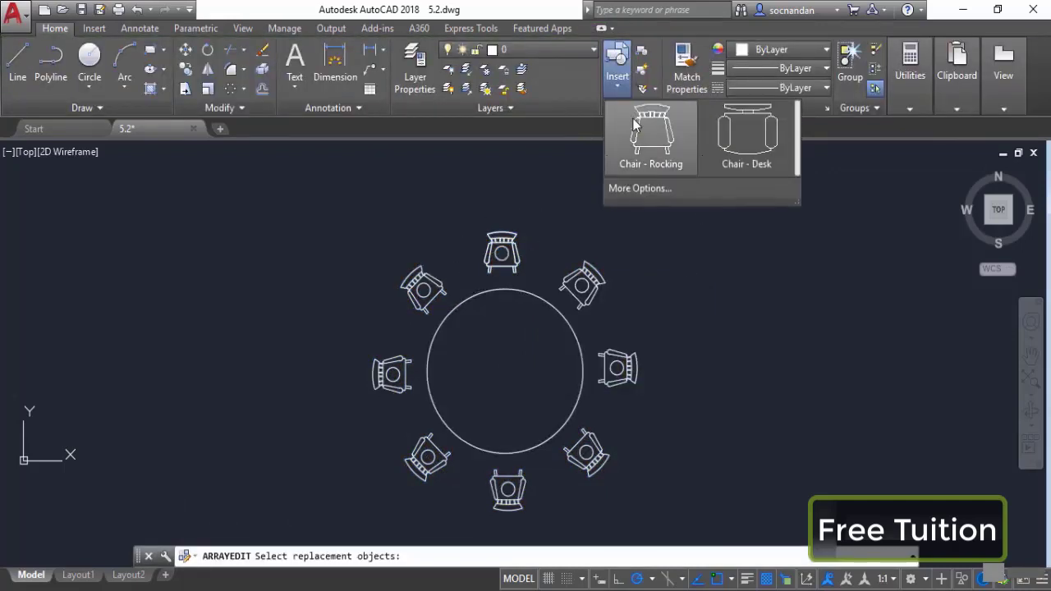
pyautogui.click(746, 142)
pyautogui.click(745, 234)
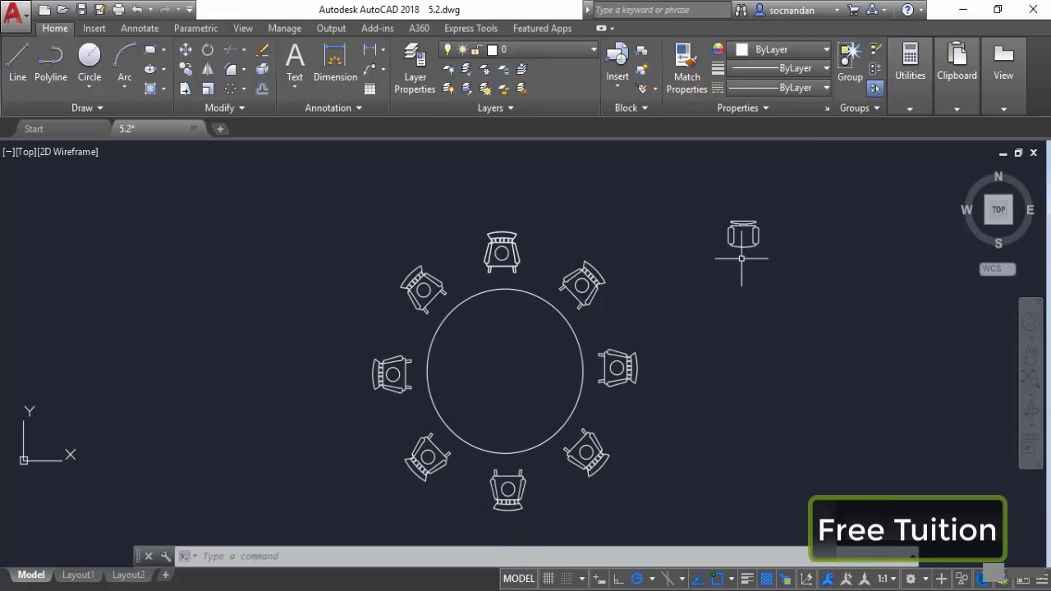
# Step: Replace the polar array's chair directly above the table with the loose desk chair, using the middle of its seat as base point
pyautogui.click(608, 282)
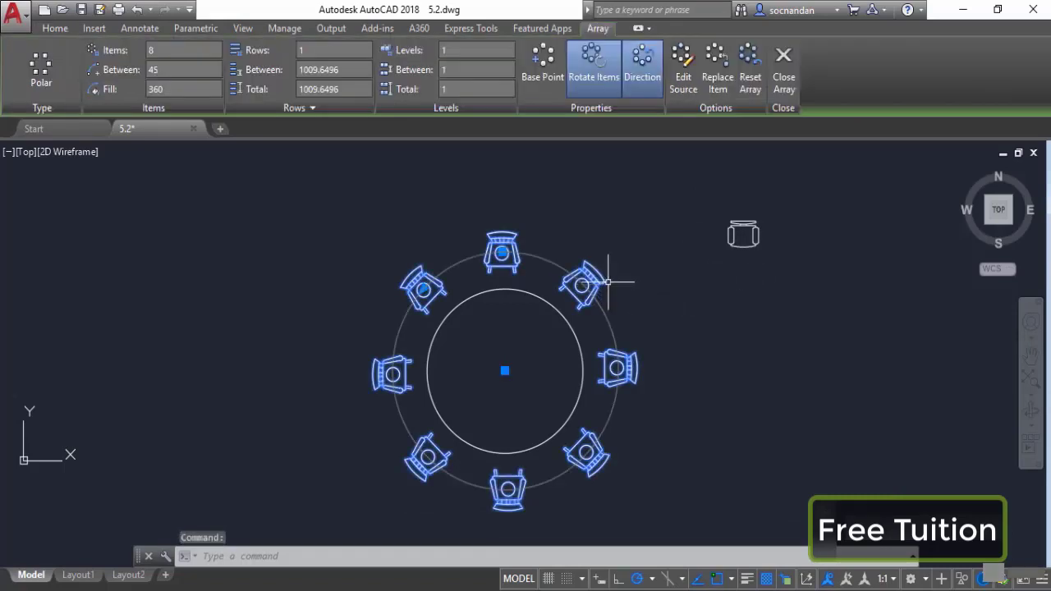
pyautogui.click(714, 78)
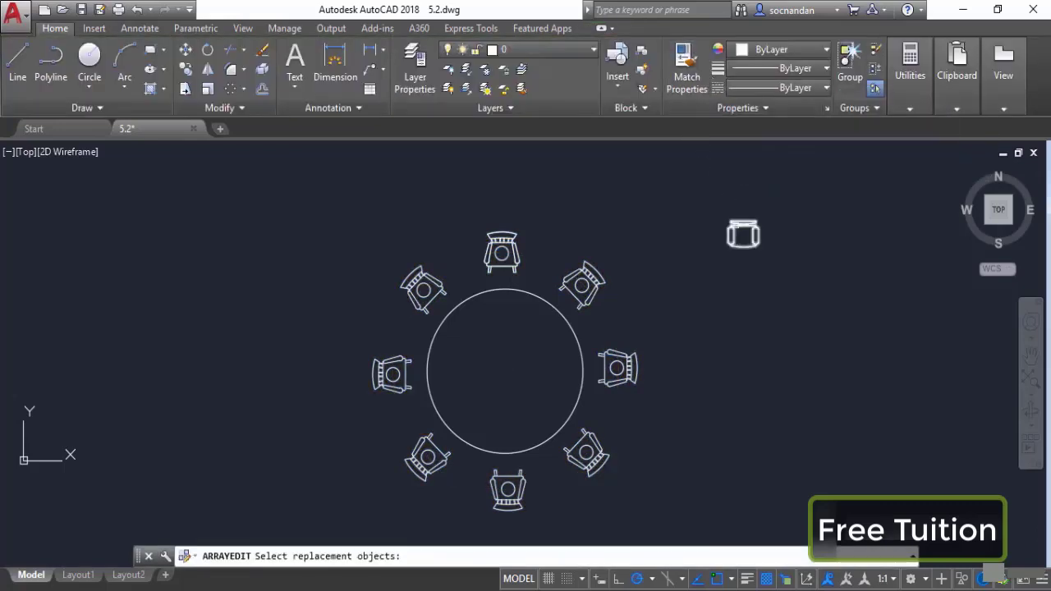
pyautogui.click(735, 226)
pyautogui.press('Return')
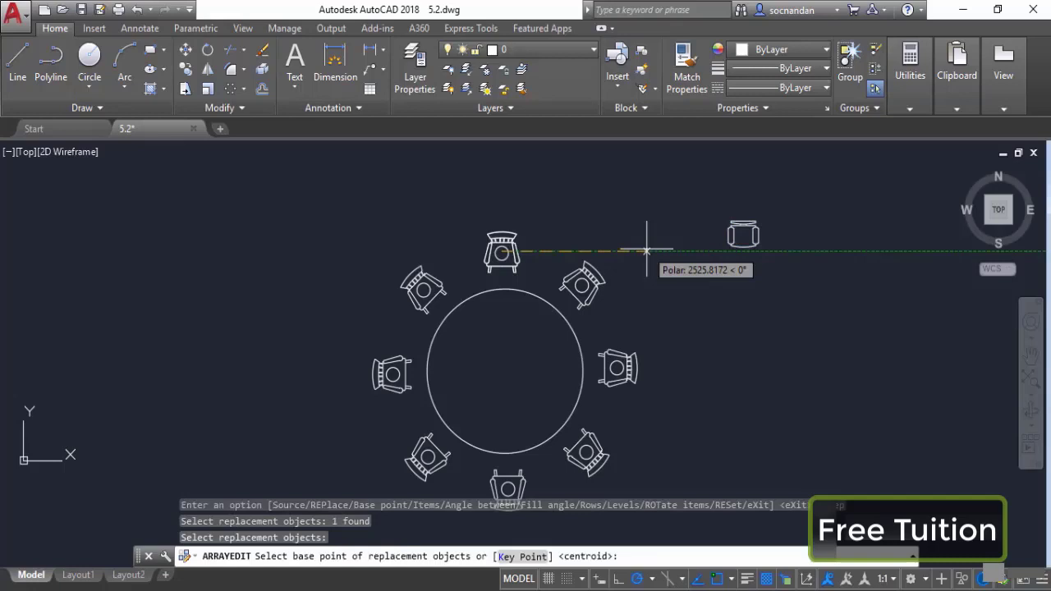
pyautogui.click(744, 237)
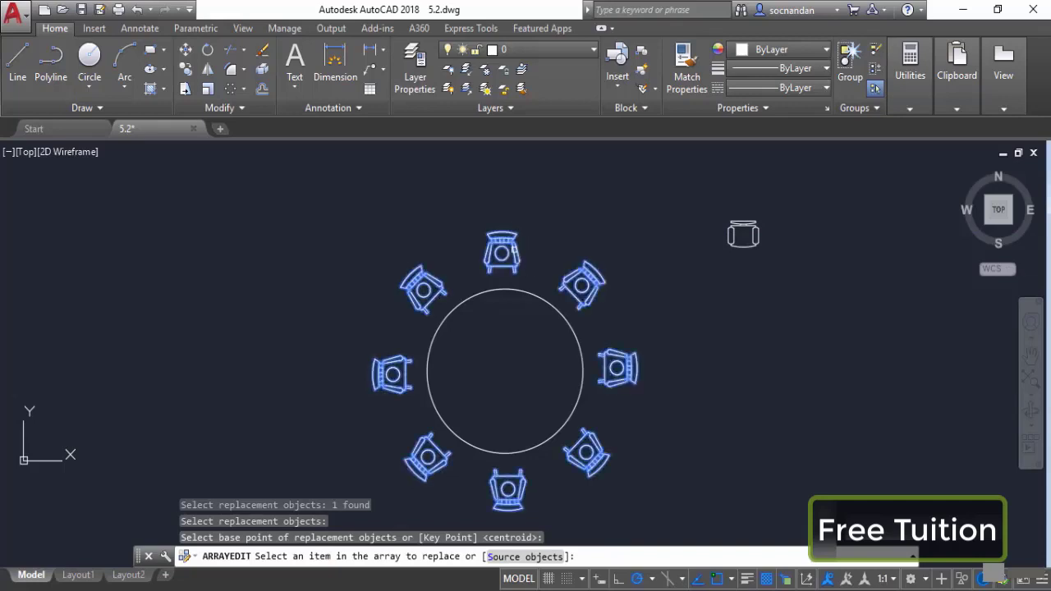
pyautogui.click(518, 247)
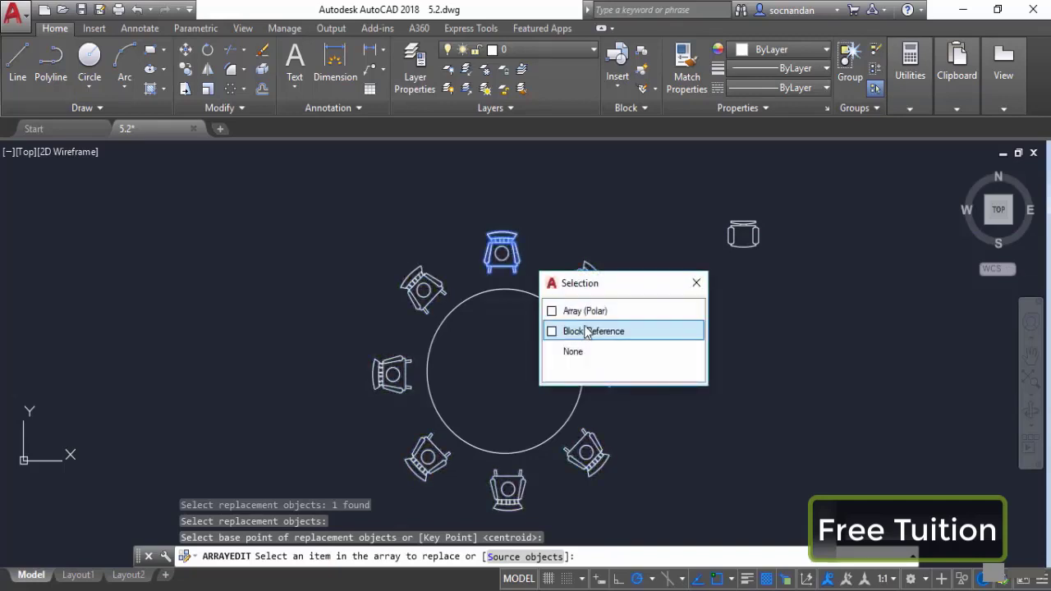
pyautogui.click(559, 311)
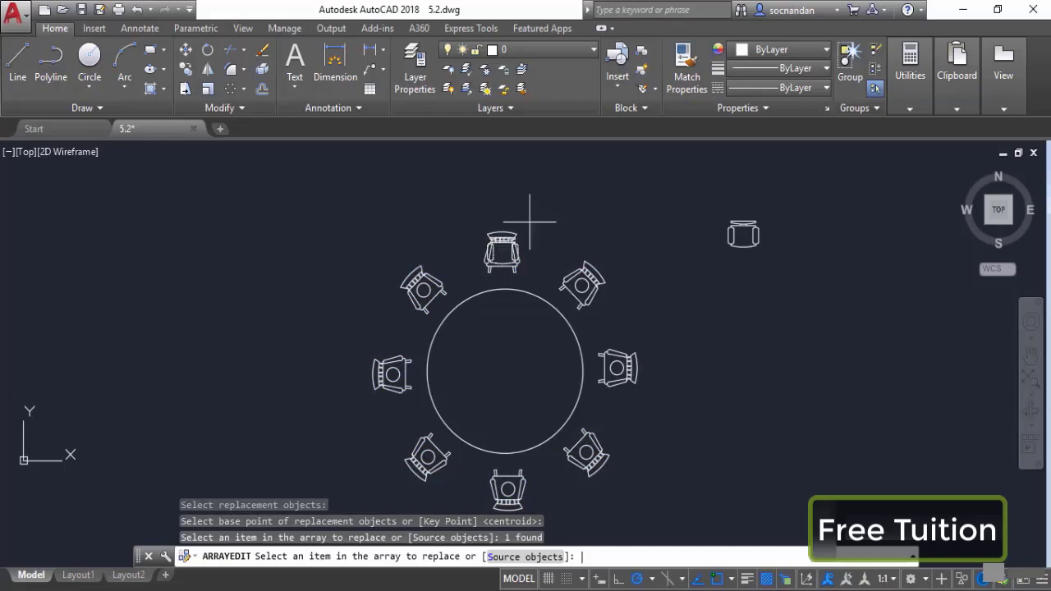
pyautogui.press('Return')
pyautogui.press('Return')
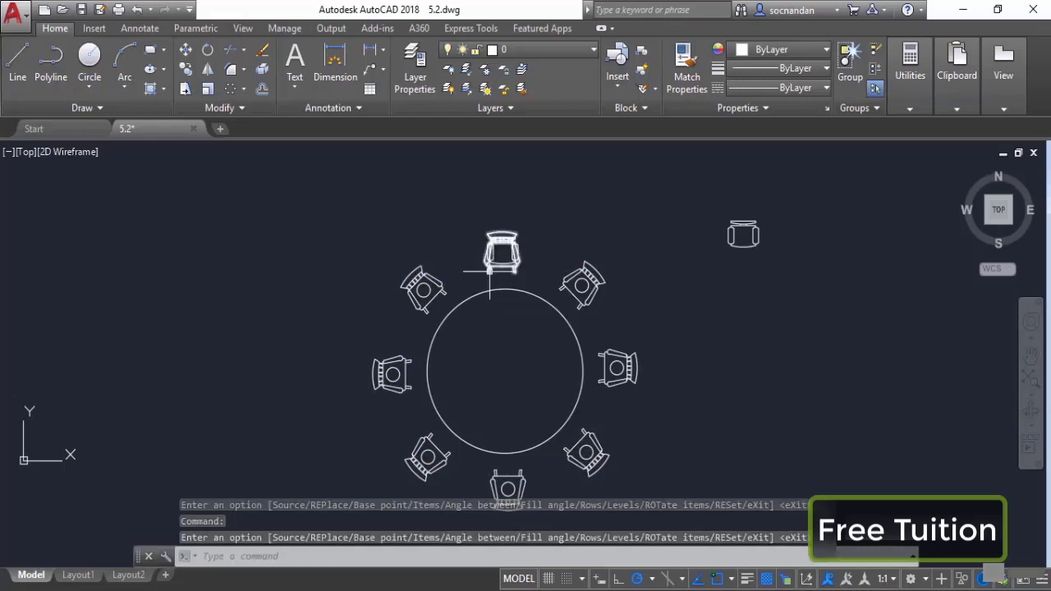
# Step: Erase the leftover rocking chair overlapping the desk chair above the table, and check that the desk chair belongs to the array
pyautogui.click(478, 271)
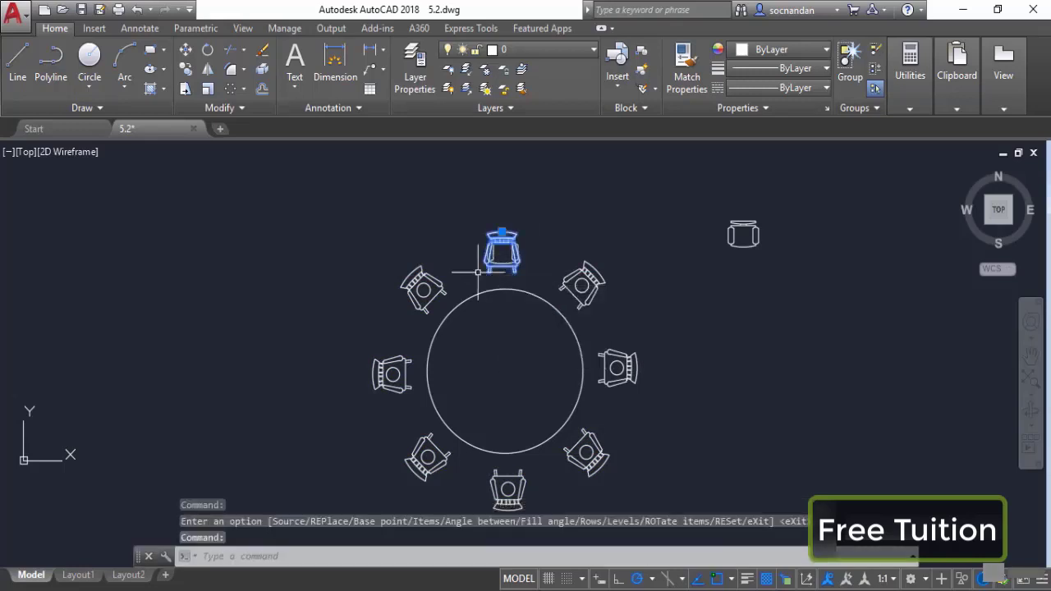
pyautogui.rightClick(430, 237)
pyautogui.click(470, 273)
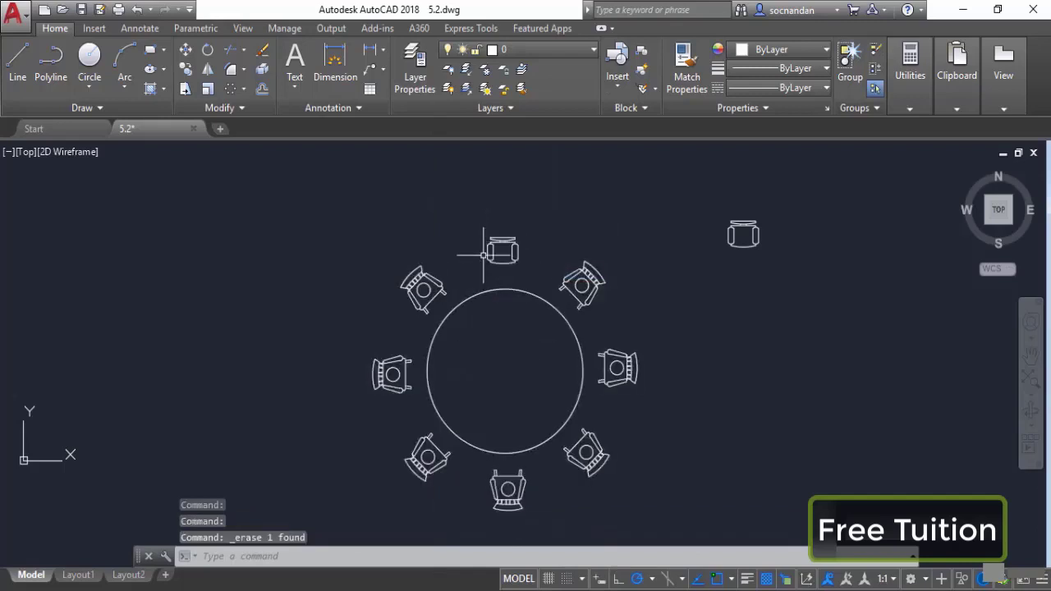
pyautogui.click(509, 240)
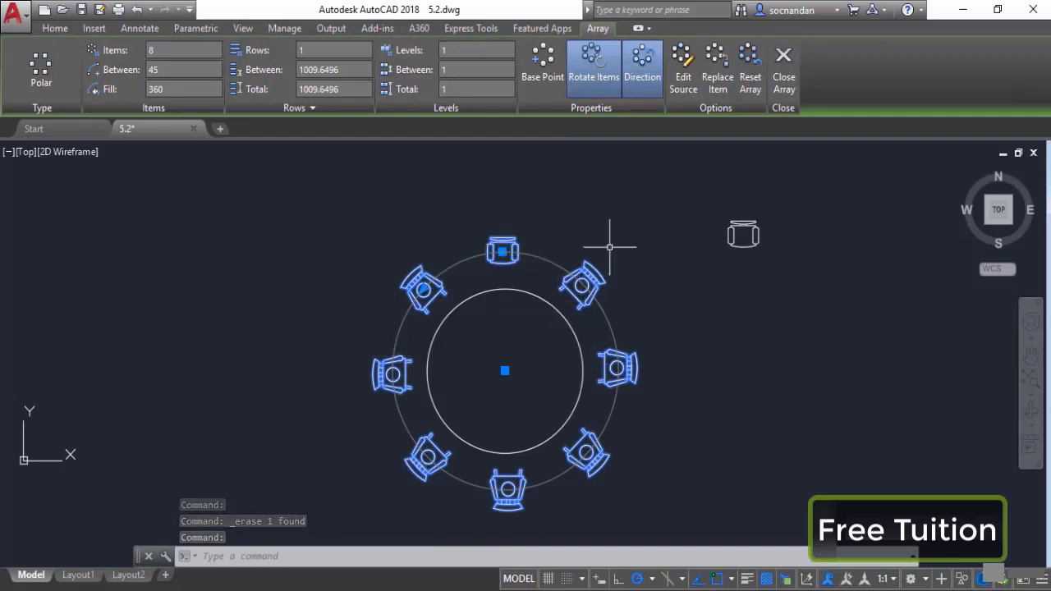
pyautogui.click(784, 70)
# Step: Erase the loose desk chair standing to the upper right of the table
pyautogui.click(756, 294)
pyautogui.click(716, 199)
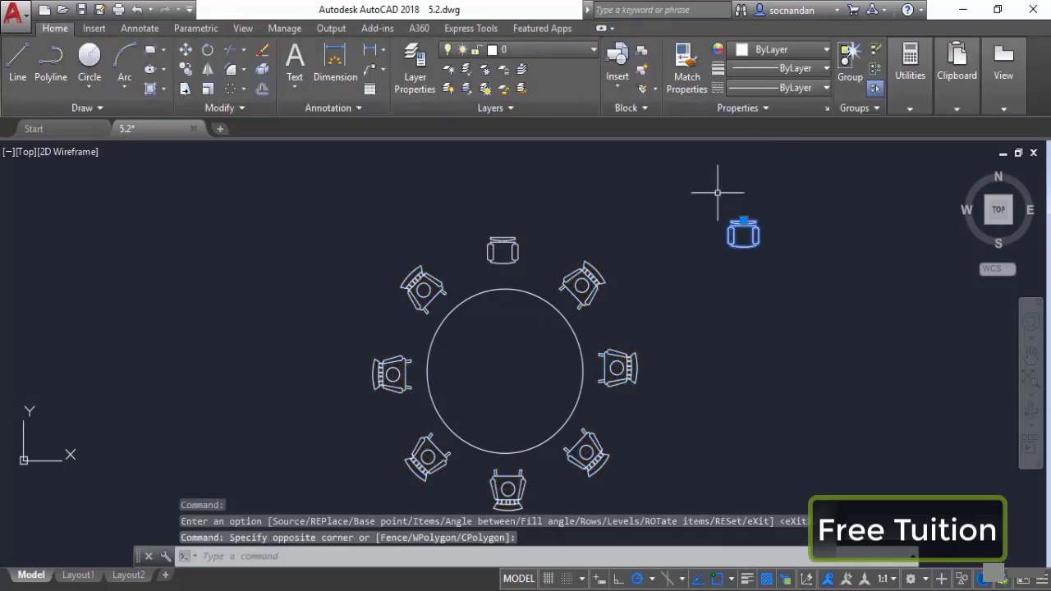
pyautogui.rightClick(716, 200)
pyautogui.click(773, 269)
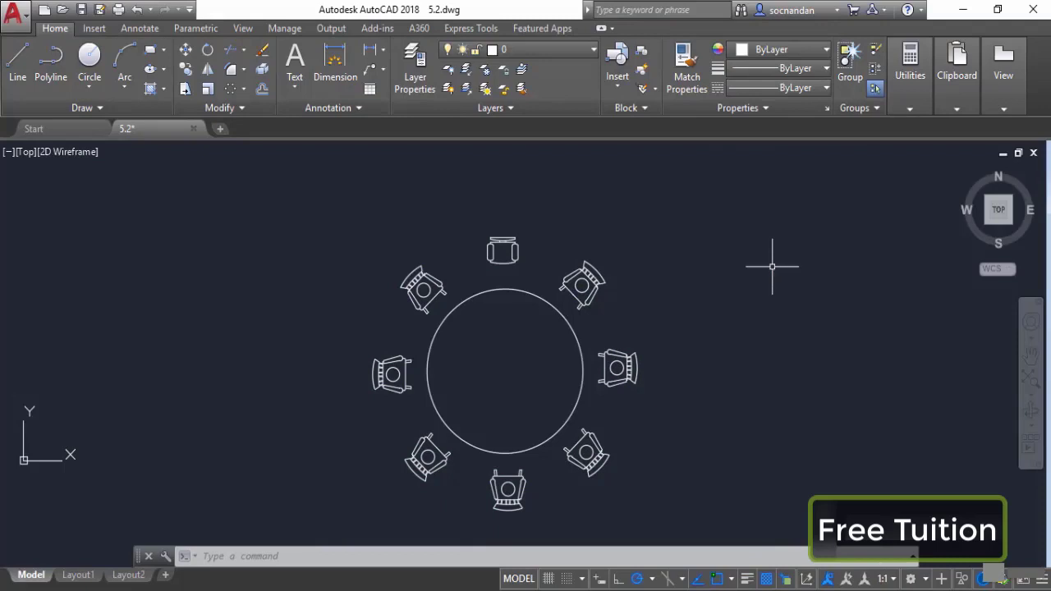
# Step: Explode the polar chair array into separate objects
pyautogui.click(585, 264)
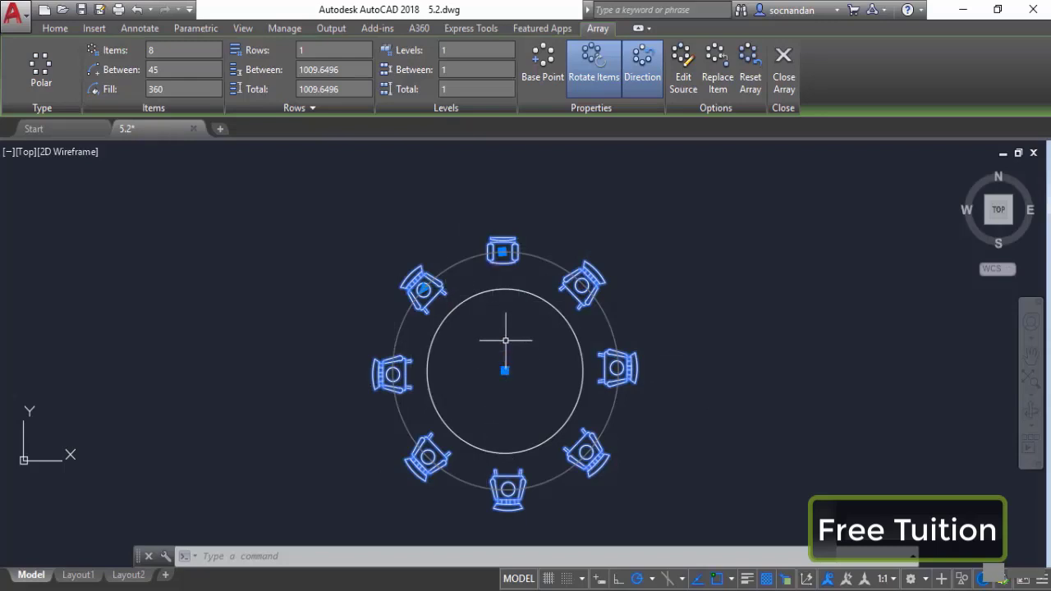
pyautogui.write('x')
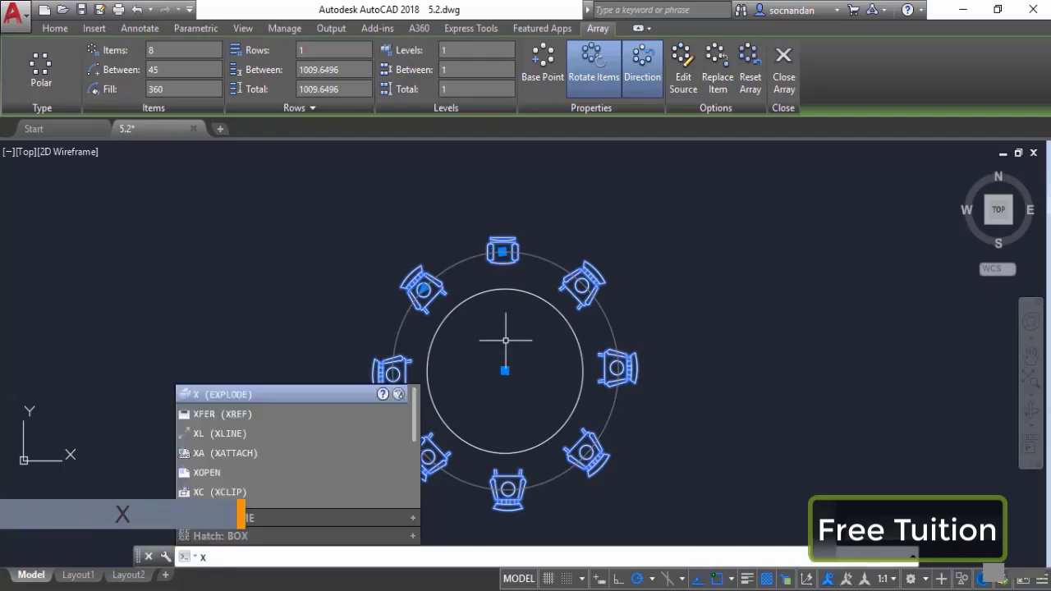
pyautogui.press('Return')
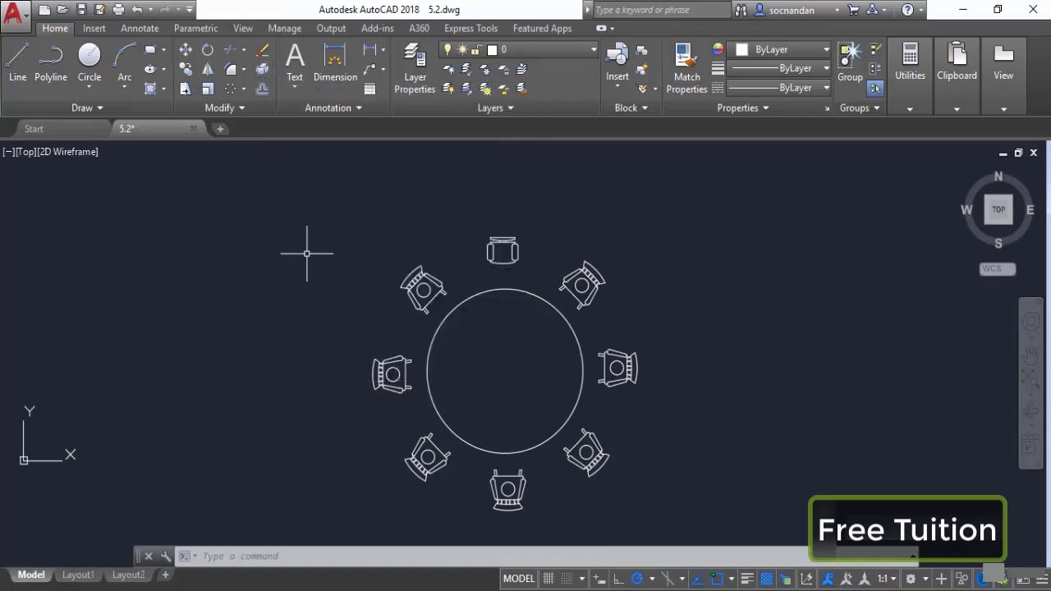
# Step: Check that the three chairs along the table's left side can be selected individually, and clear the selection
pyautogui.click(418, 286)
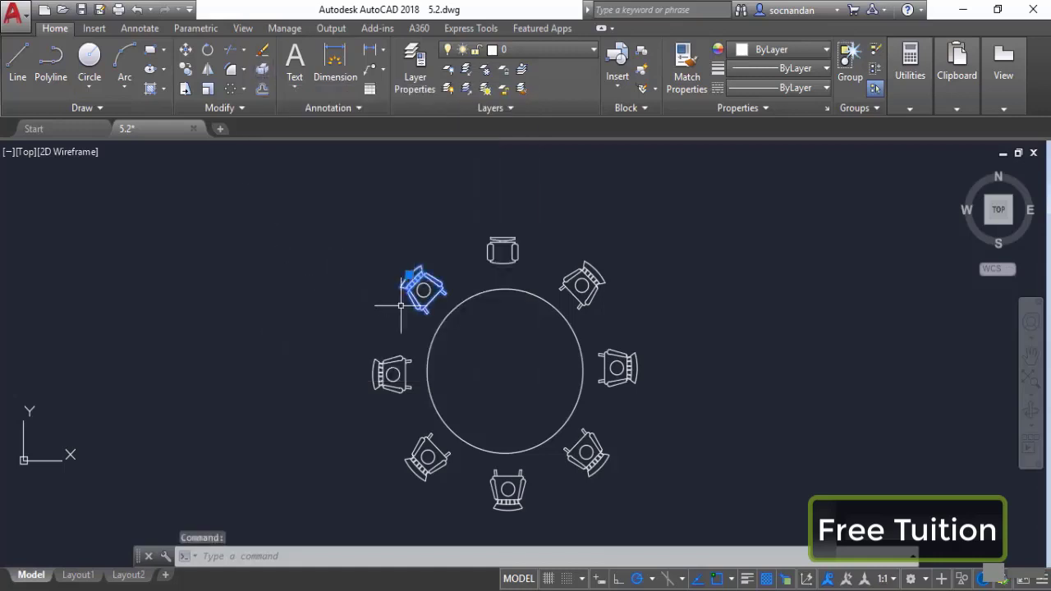
pyautogui.click(393, 354)
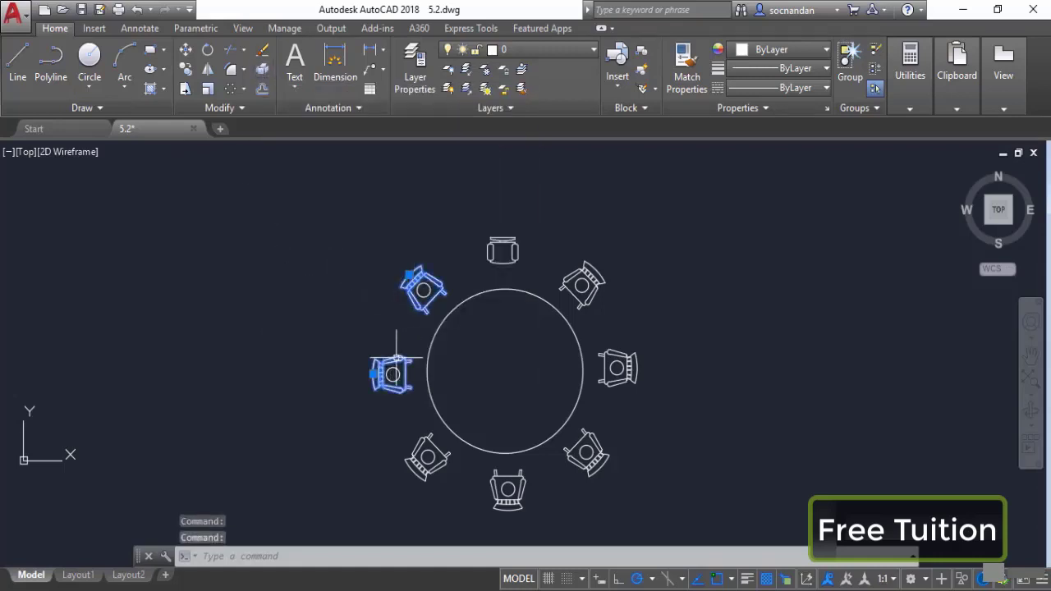
pyautogui.click(406, 462)
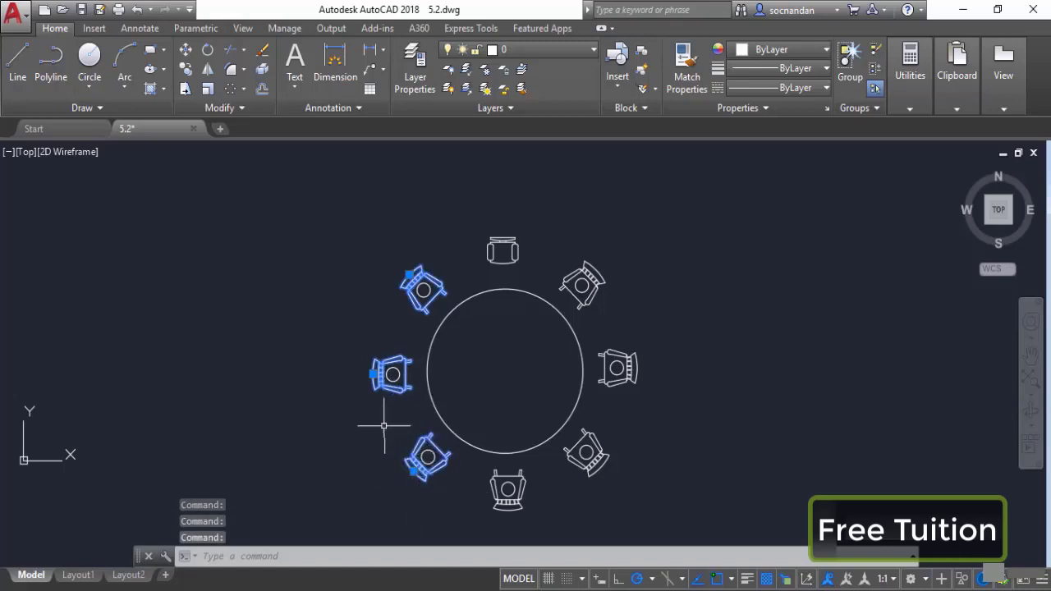
pyautogui.press('Escape')
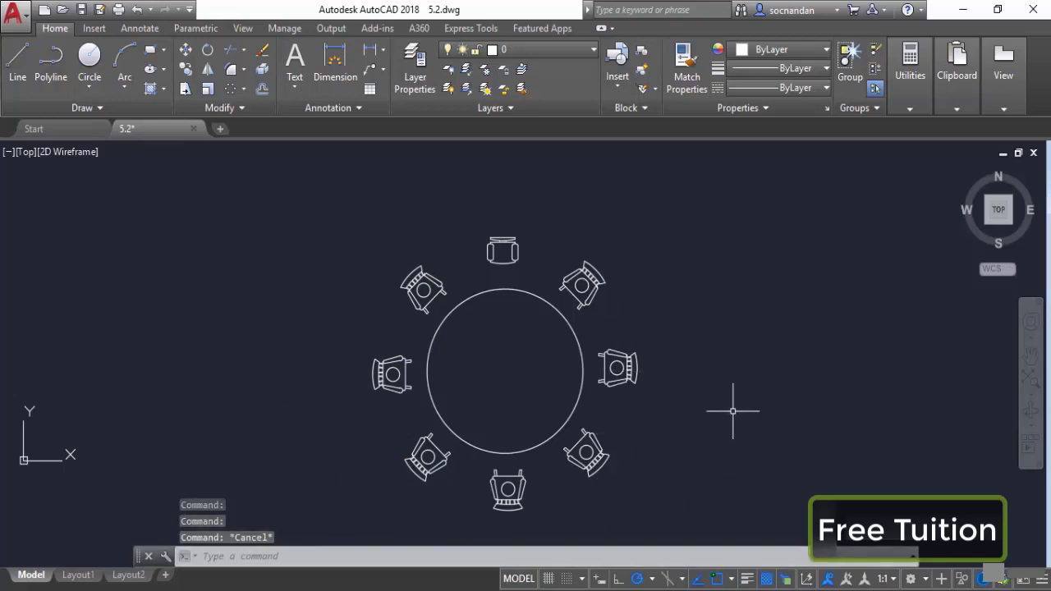
# Step: Erase the desk chair directly above the round table
pyautogui.click(506, 241)
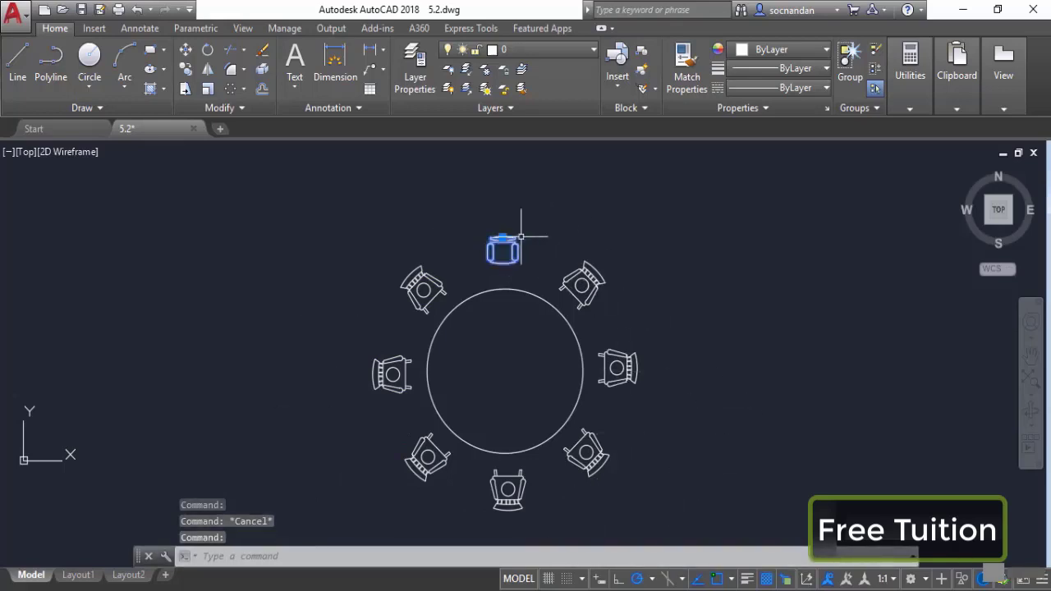
pyautogui.rightClick(491, 209)
pyautogui.click(547, 272)
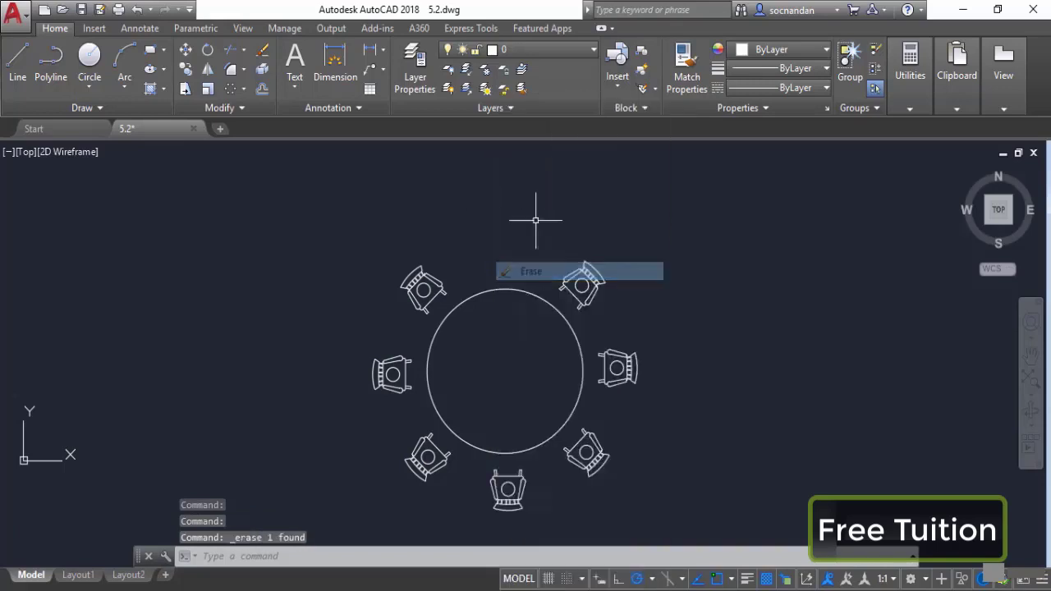
# Step: Insert a Chair - Rocking block in the empty place directly above the table
pyautogui.click(618, 91)
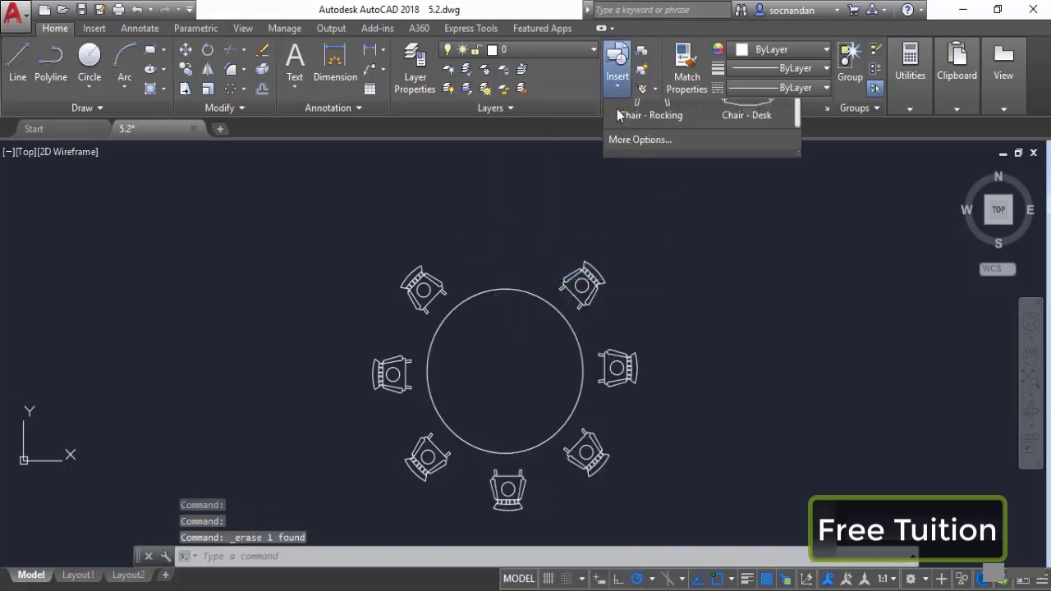
pyautogui.click(646, 161)
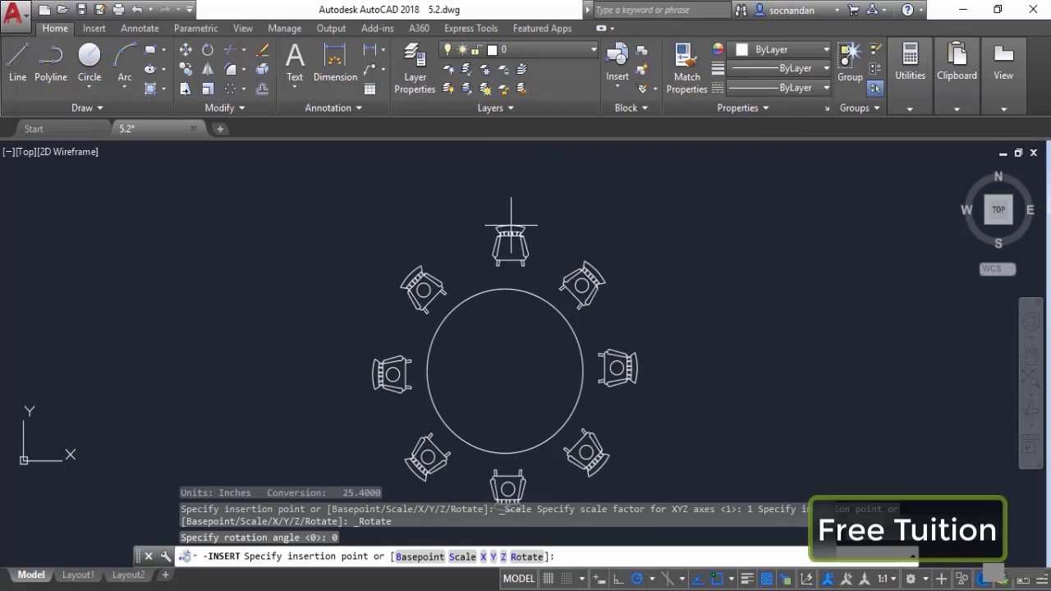
pyautogui.click(507, 223)
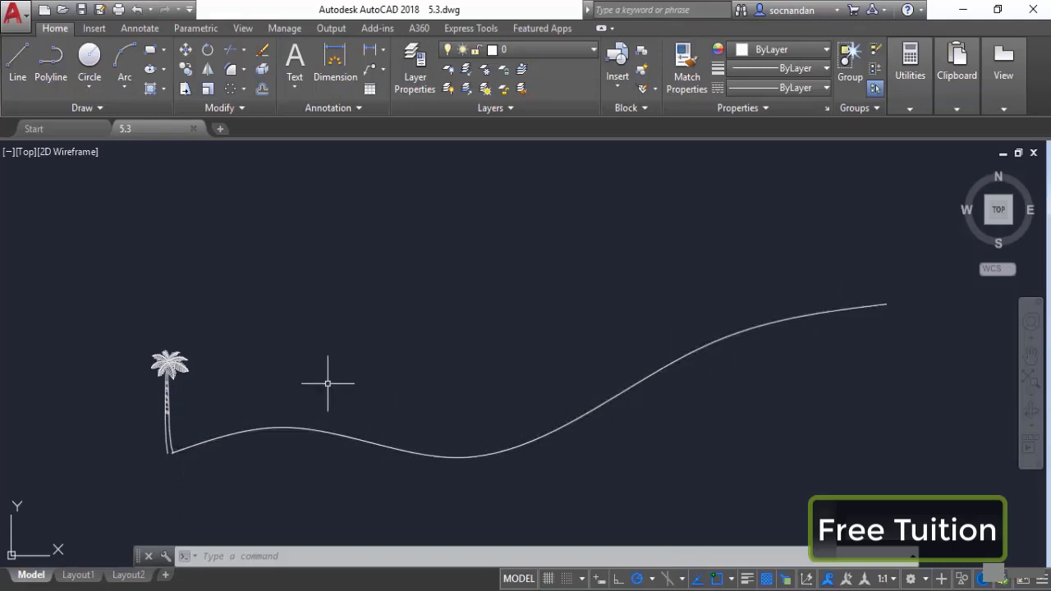
# Step: Create a path array of the palm tree along the wavy curve
pyautogui.click(244, 90)
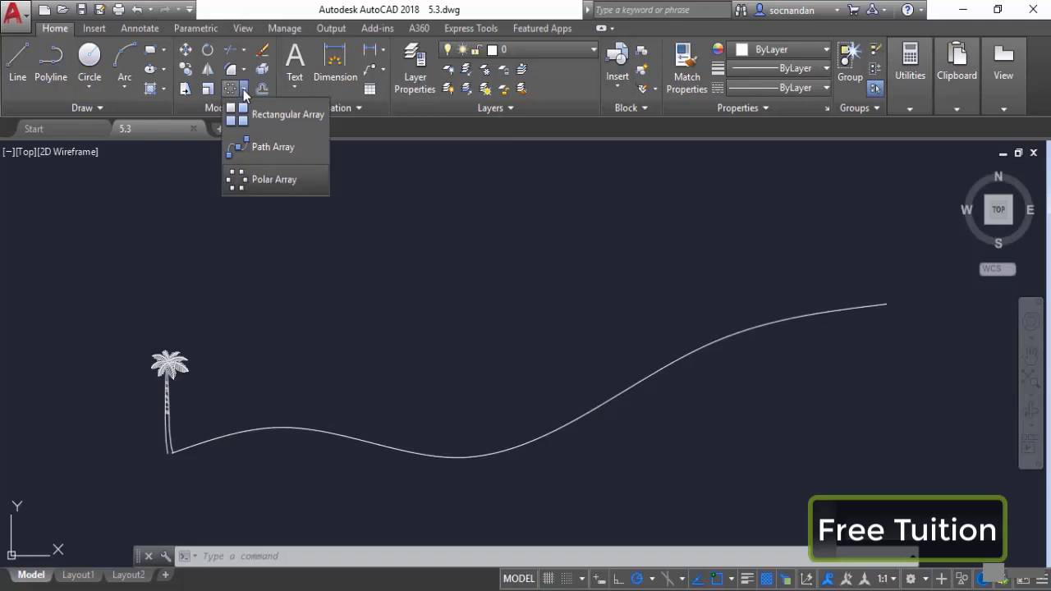
pyautogui.click(289, 146)
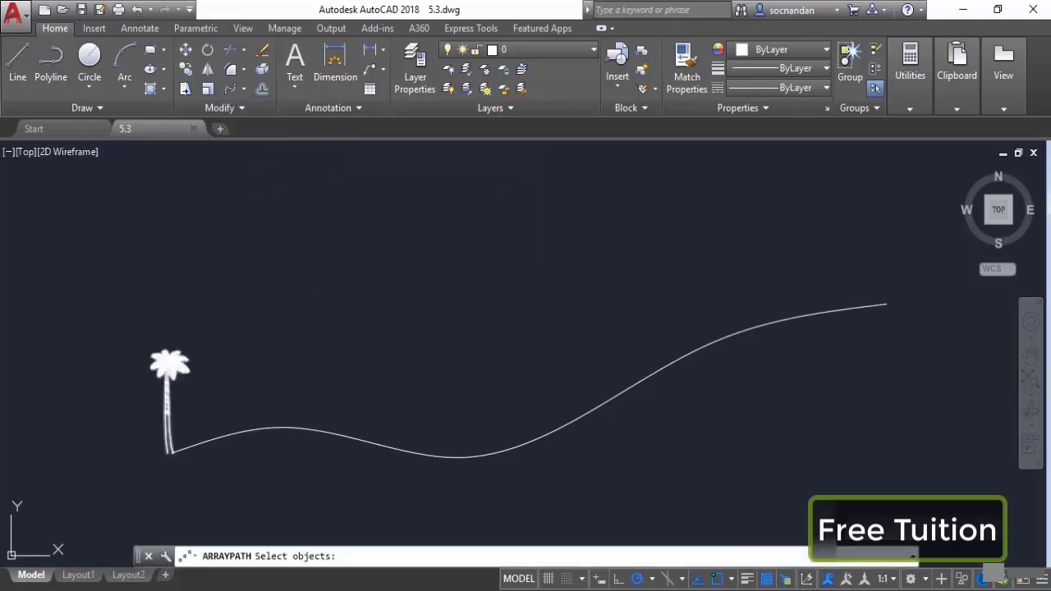
pyautogui.click(174, 356)
pyautogui.press('Return')
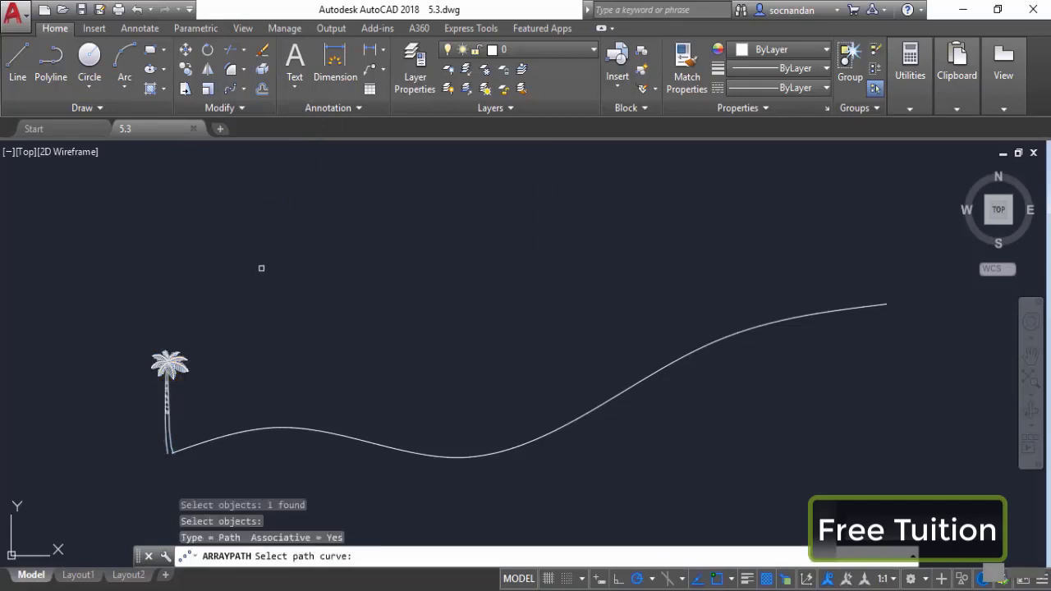
pyautogui.click(286, 428)
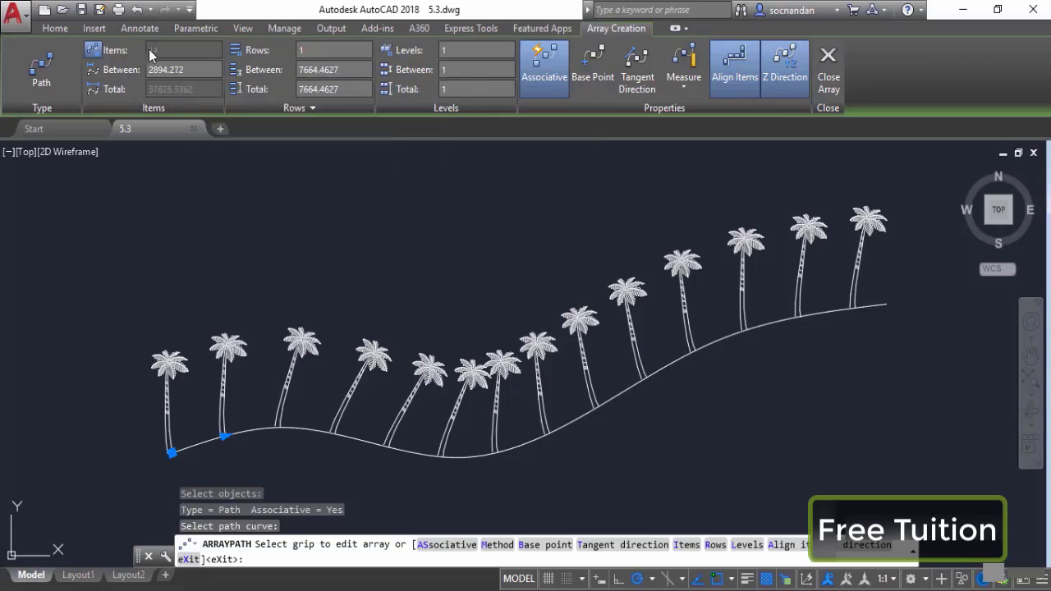
# Step: Set the distance between the palm trees in the path array to 4000
pyautogui.click(189, 70)
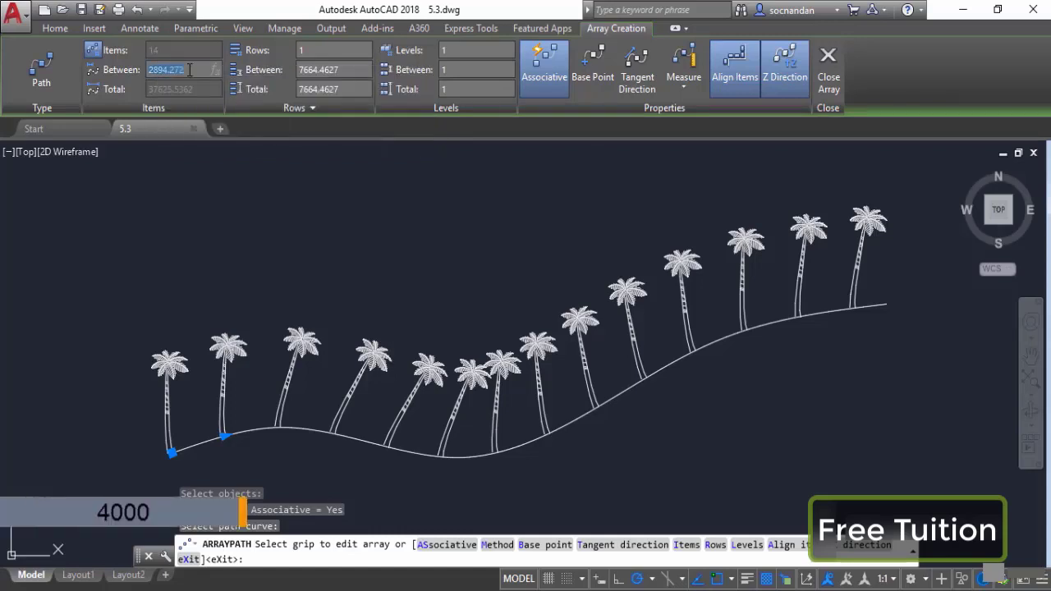
pyautogui.write('4000')
pyautogui.press('Return')
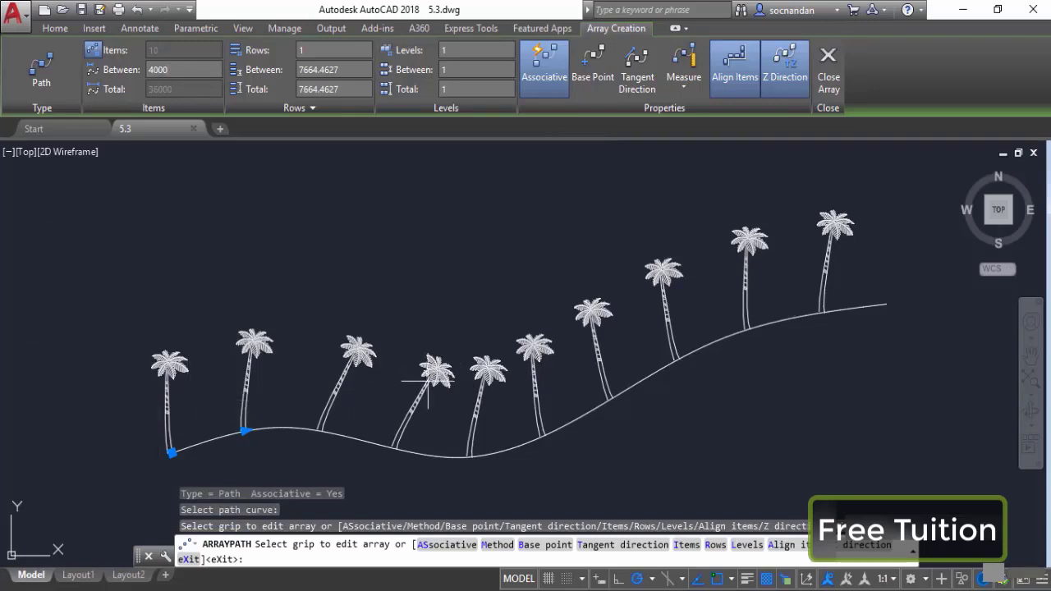
# Step: Switch the palm tree path array to the Divide method and set its number of items to 8
pyautogui.click(689, 87)
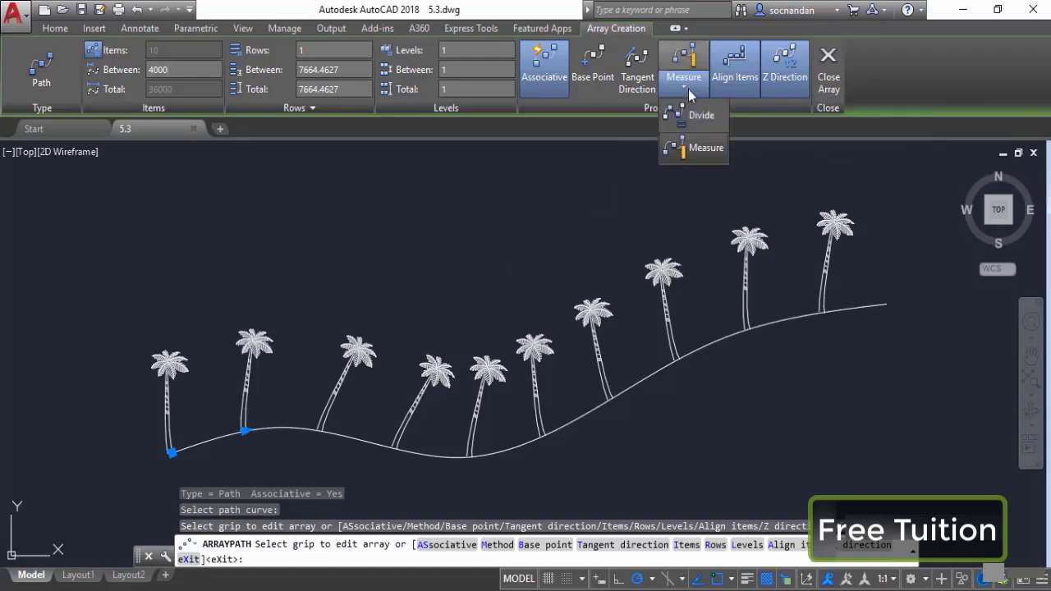
pyautogui.click(691, 121)
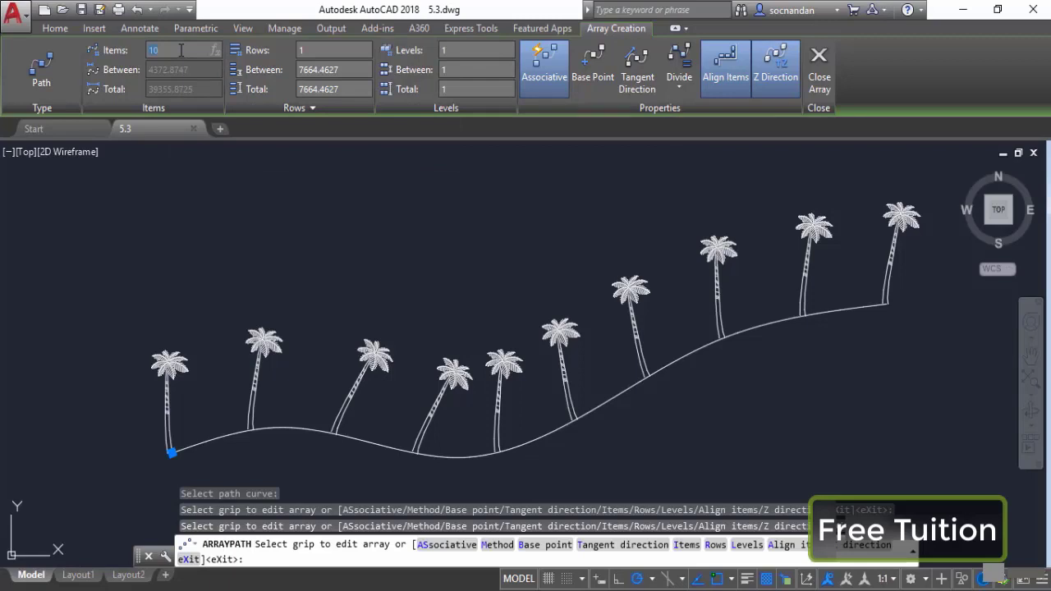
pyautogui.press('Return')
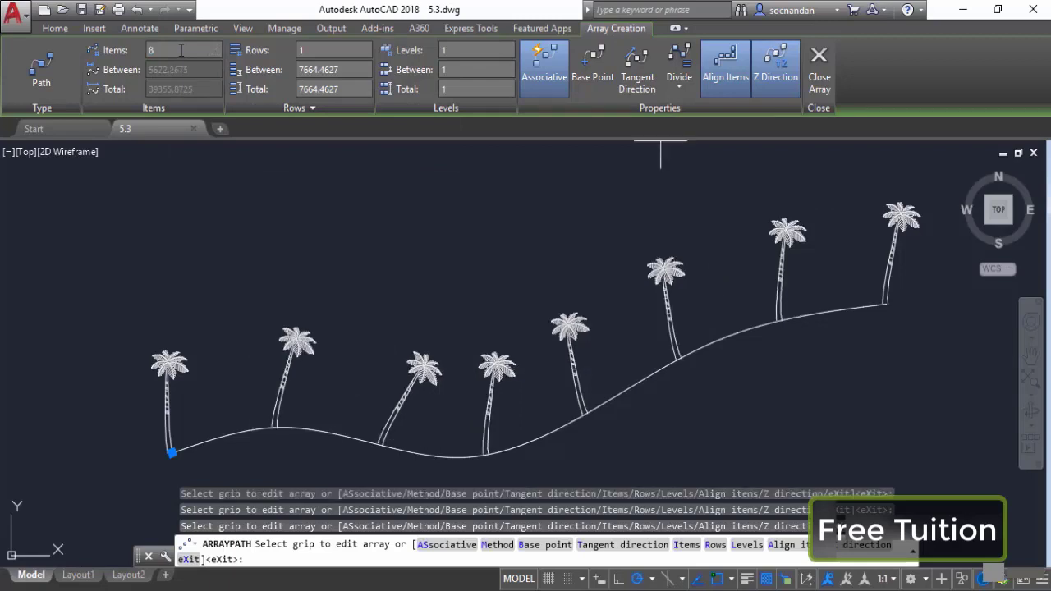
# Step: Set the number of rows in the palm tree path array to 3
pyautogui.click(321, 51)
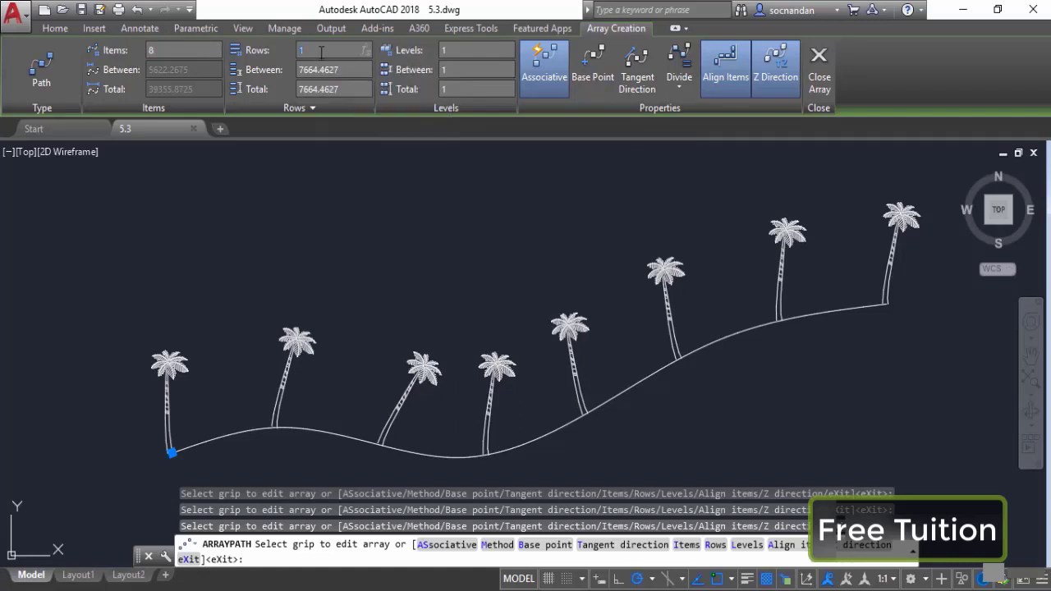
pyautogui.write('3')
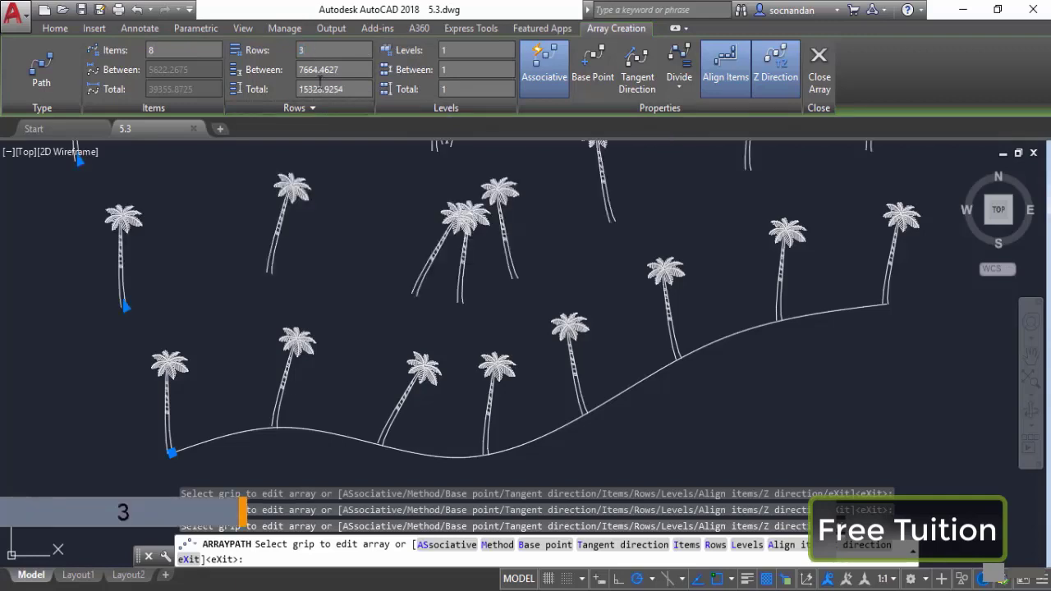
pyautogui.scroll(-2, 509, 230)
pyautogui.moveTo(526, 209); pyautogui.dragTo(496, 280, button='middle')
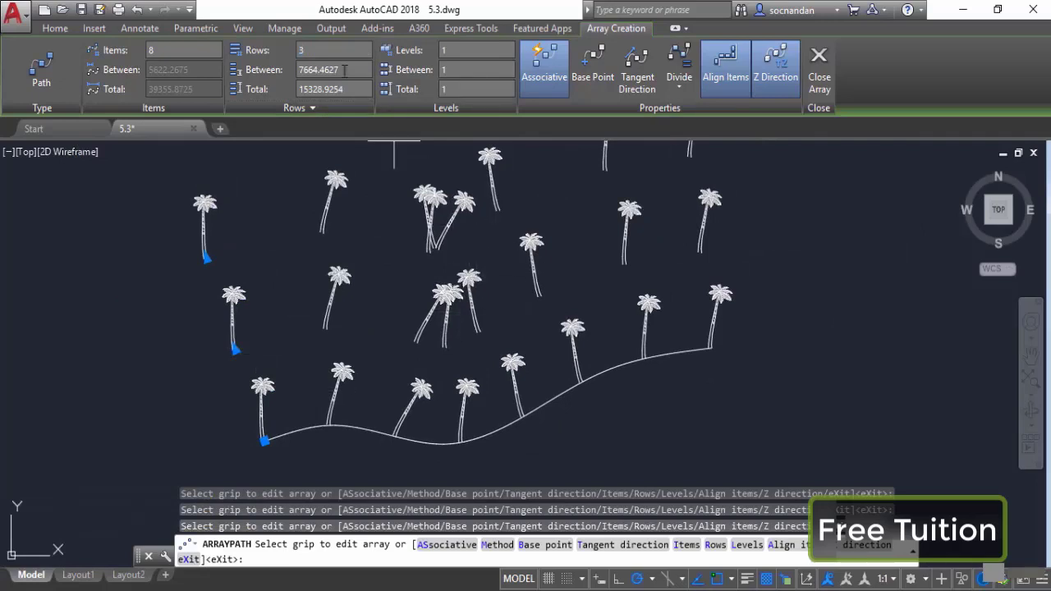
# Step: Set the number of rows in the palm tree path array back to 1
pyautogui.click(329, 51)
pyautogui.write('1')
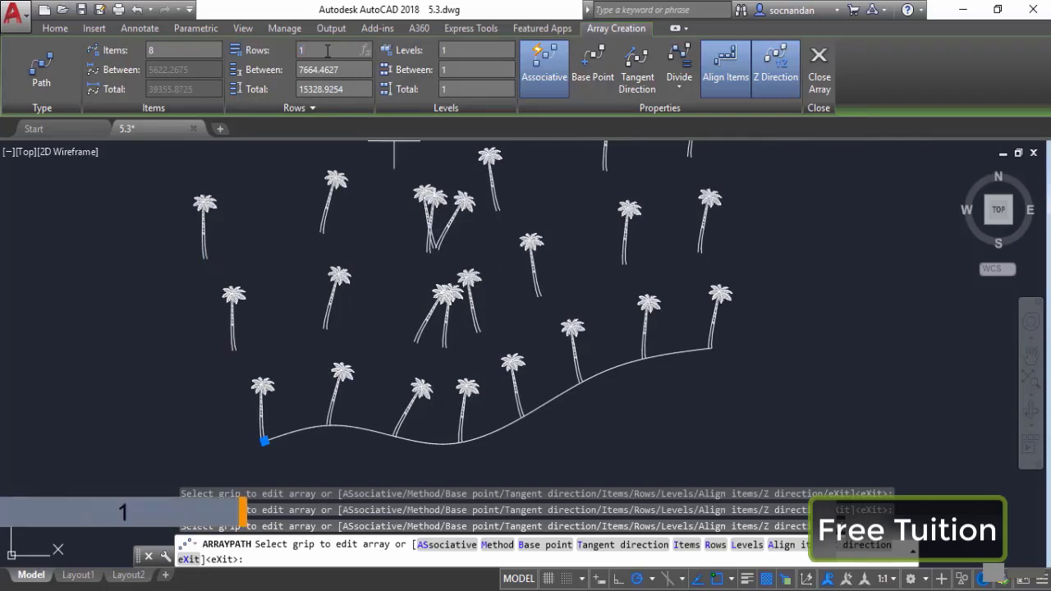
pyautogui.scroll(2, 540, 375)
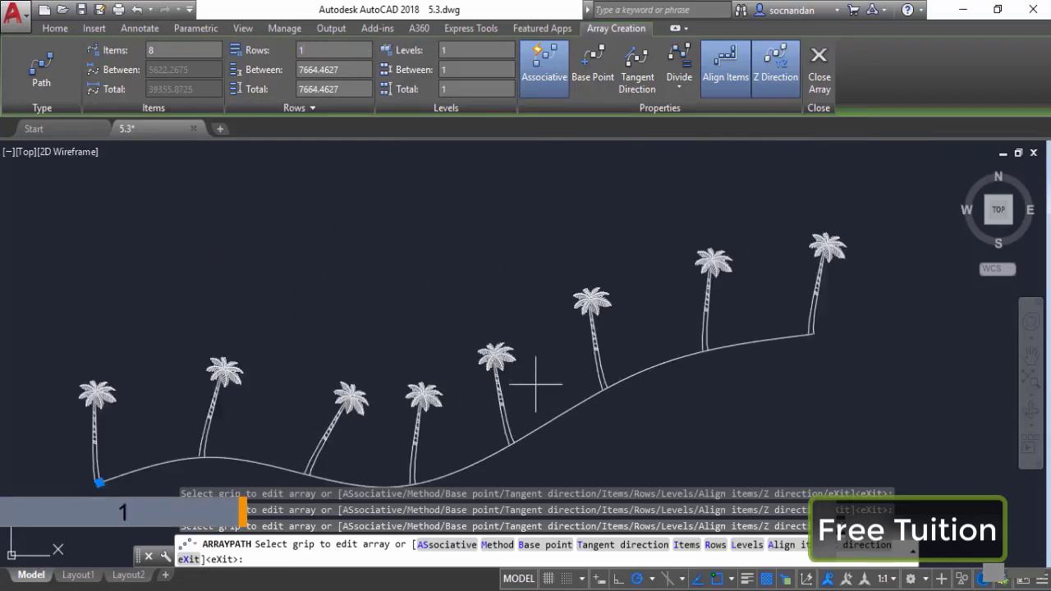
pyautogui.moveTo(539, 375)
pyautogui.mouseDown(button='middle')
pyautogui.moveTo(608, 340)
pyautogui.moveTo(603, 352)
pyautogui.mouseUp(button='middle')
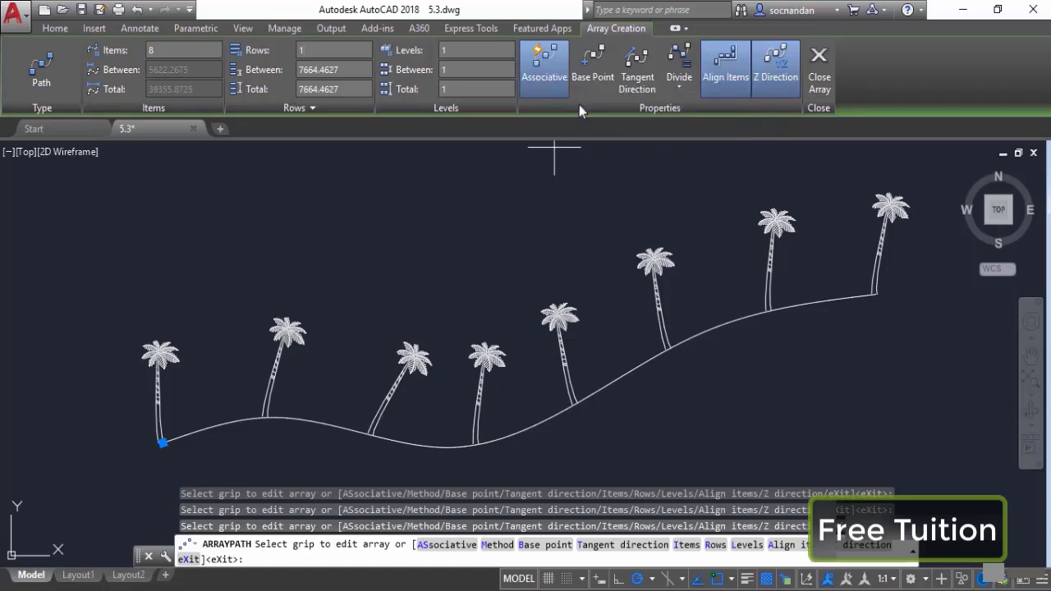
# Step: Make the path array non-associative and finish it with the palm trees aligned to the curve
pyautogui.click(548, 77)
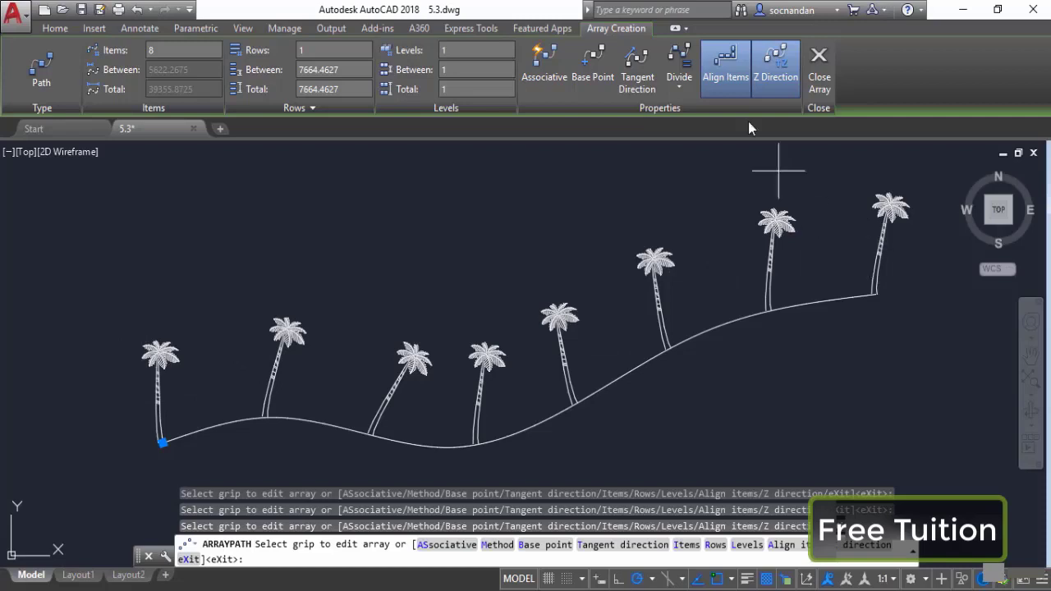
pyautogui.click(733, 72)
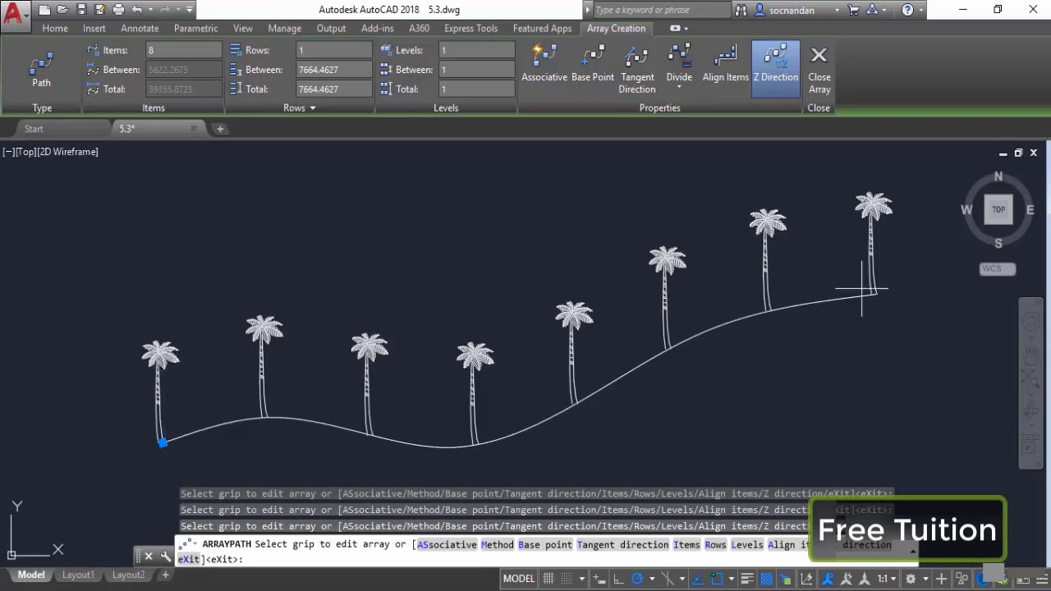
pyautogui.click(727, 78)
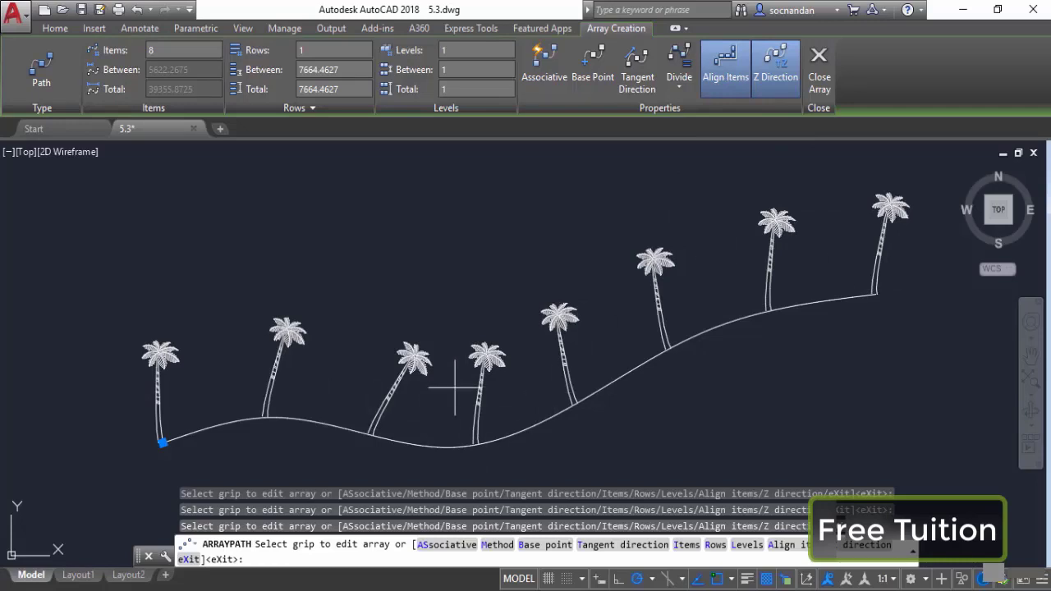
pyautogui.click(822, 74)
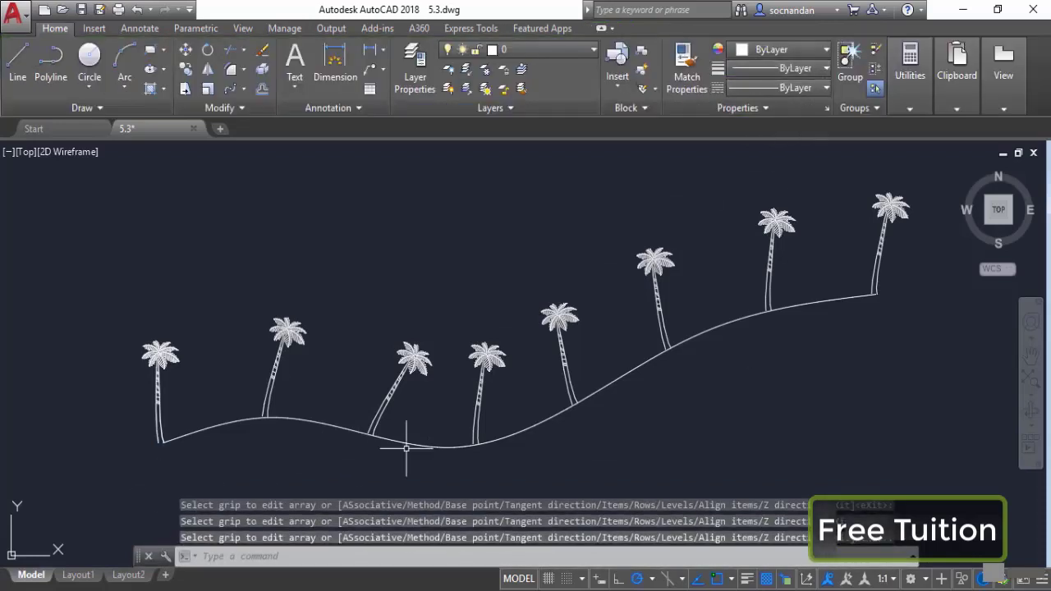
# Step: Check the first palm tree on the curve by selecting it as an individual block reference, and clear the selection
pyautogui.click(174, 343)
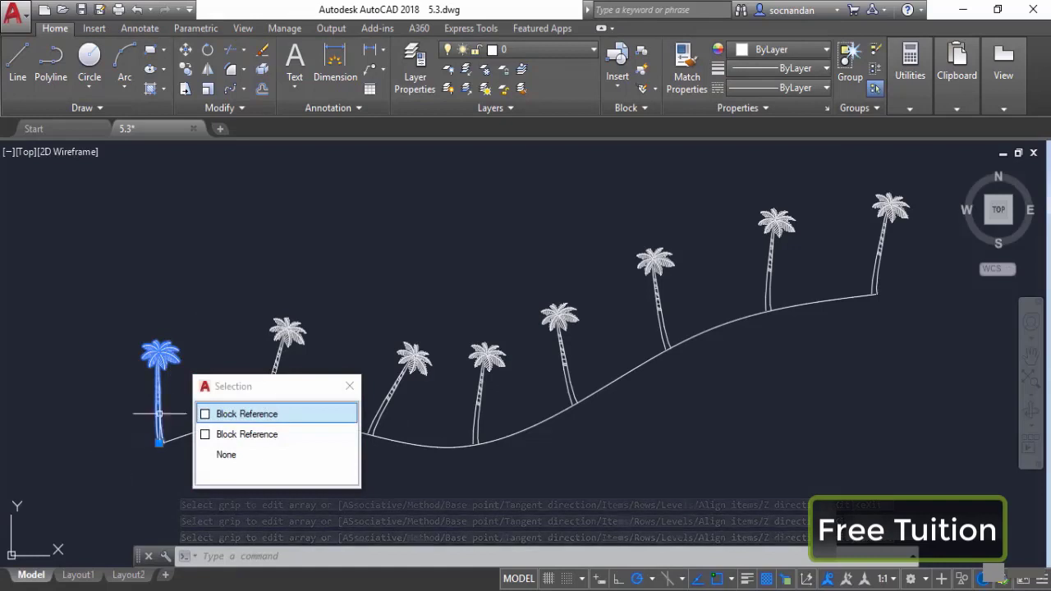
pyautogui.click(219, 321)
pyautogui.click(204, 324)
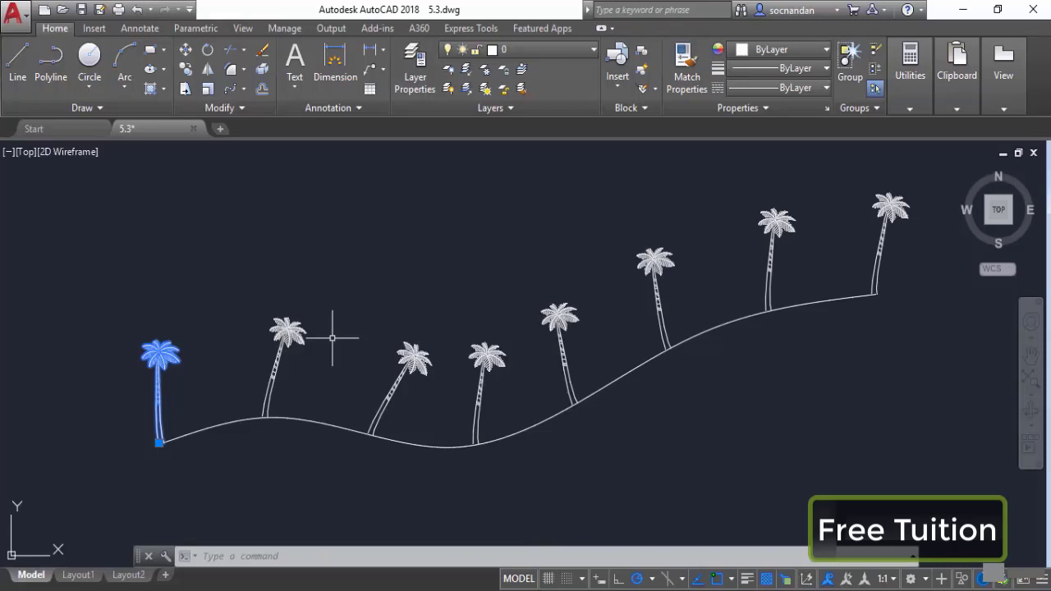
pyautogui.press('Escape')
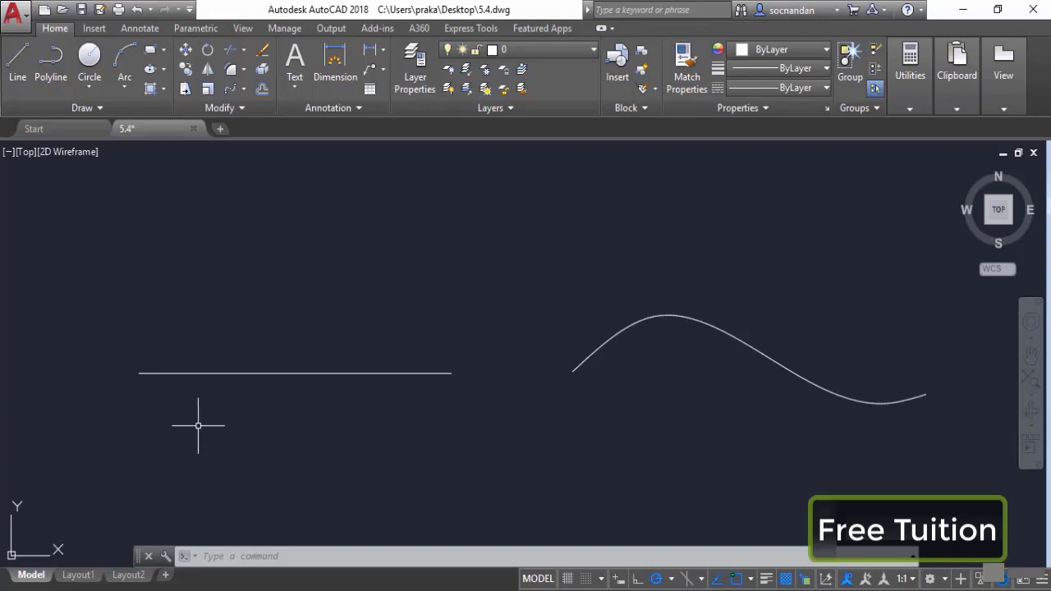
# Step: Divide the straight line into 6 equal segments with the Divide command
pyautogui.click(57, 109)
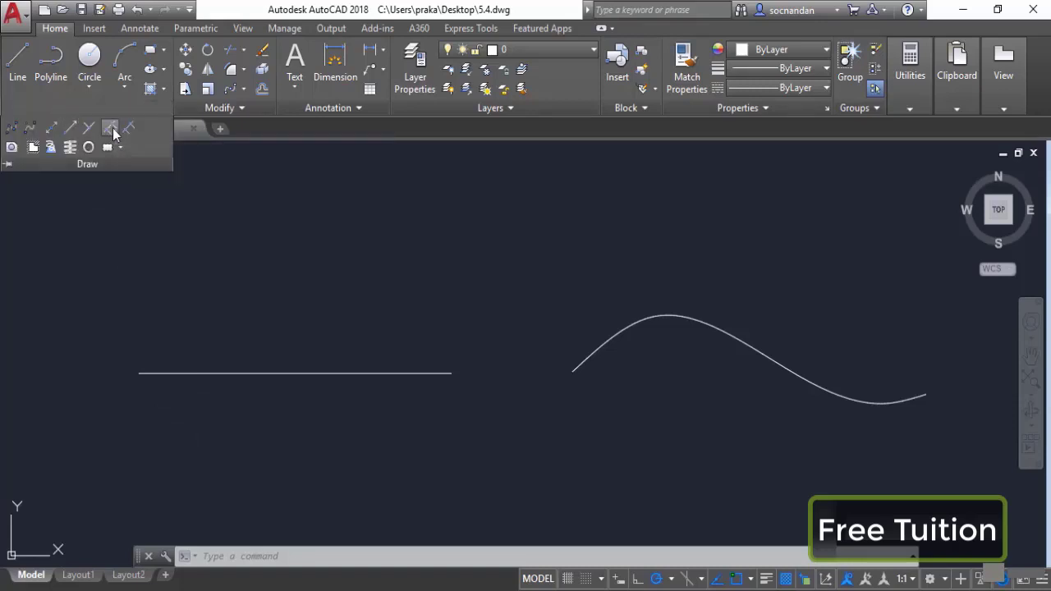
pyautogui.click(112, 129)
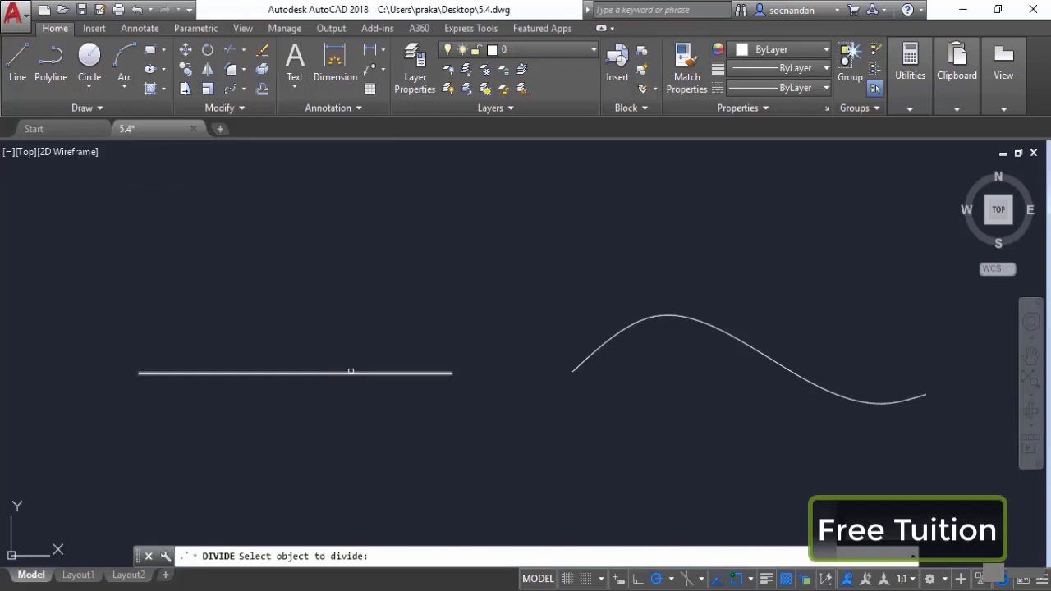
pyautogui.click(351, 372)
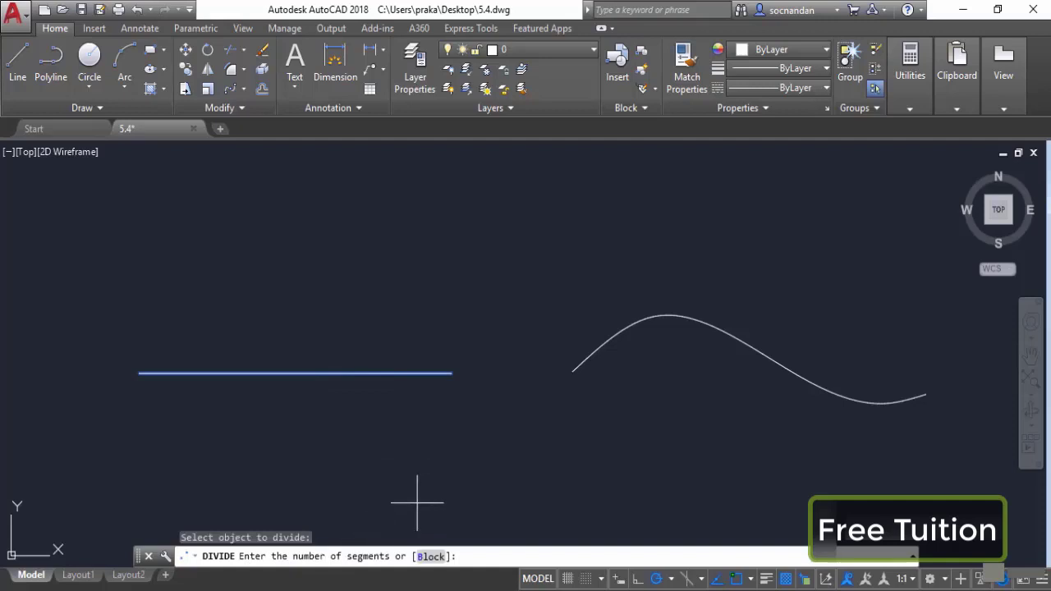
pyautogui.write('6')
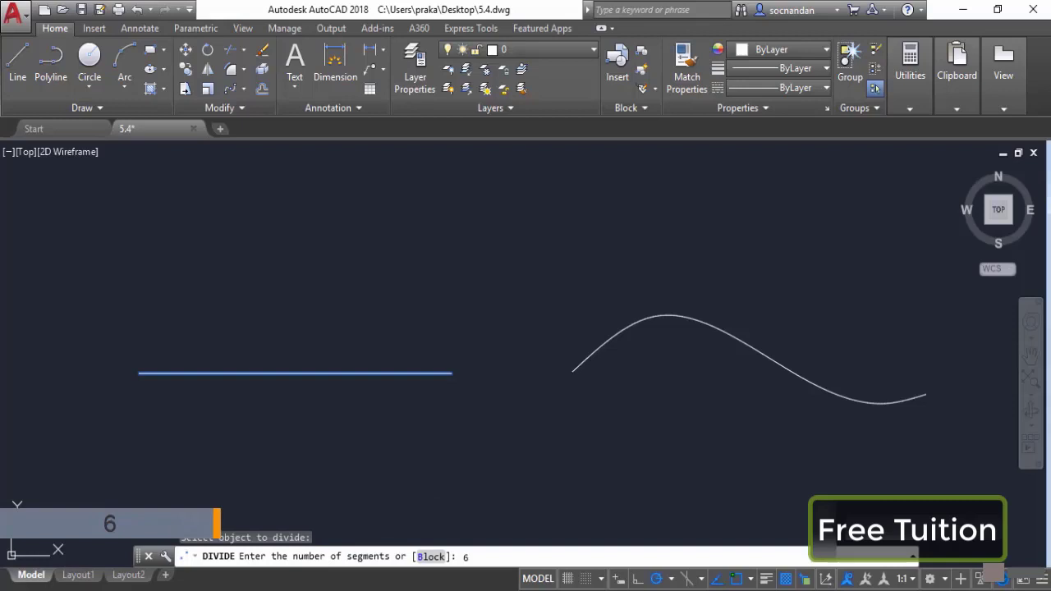
pyautogui.press('Return')
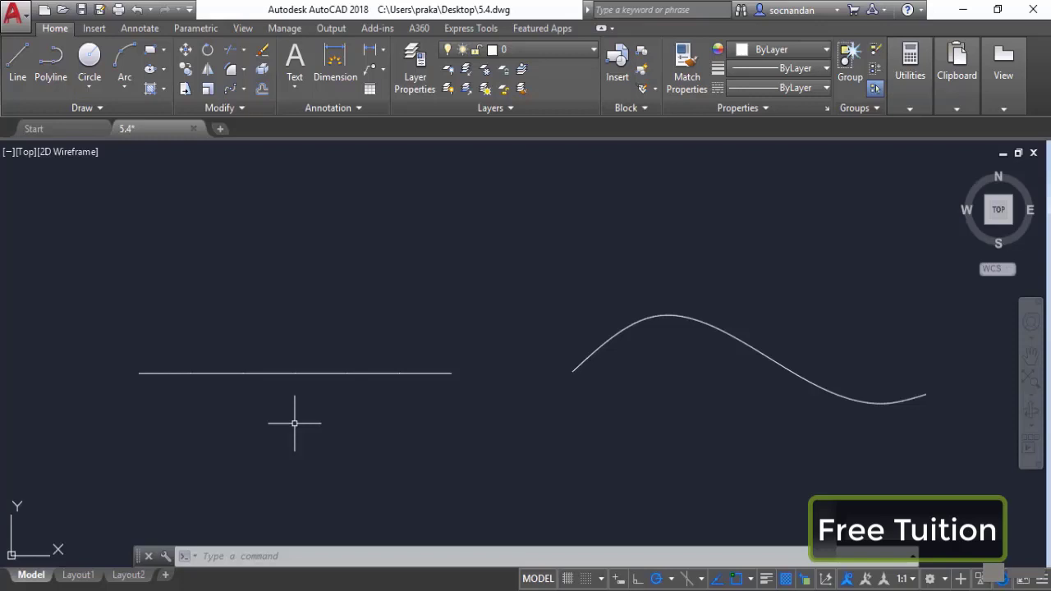
# Step: Set the point style to the plain X marker using the PTYPE command
pyautogui.write('ptype')
pyautogui.press('Return')
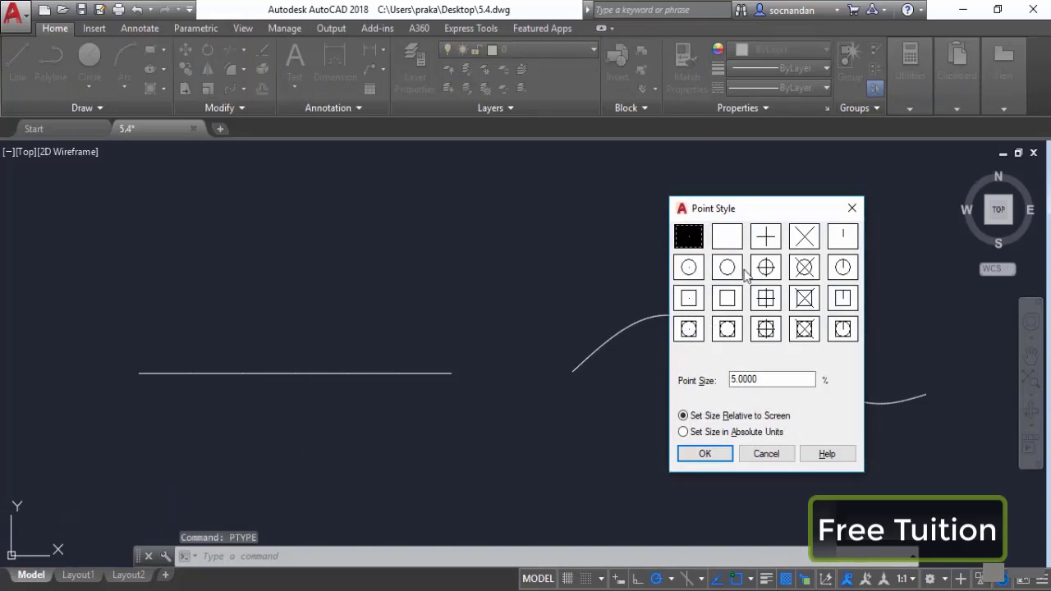
pyautogui.click(805, 237)
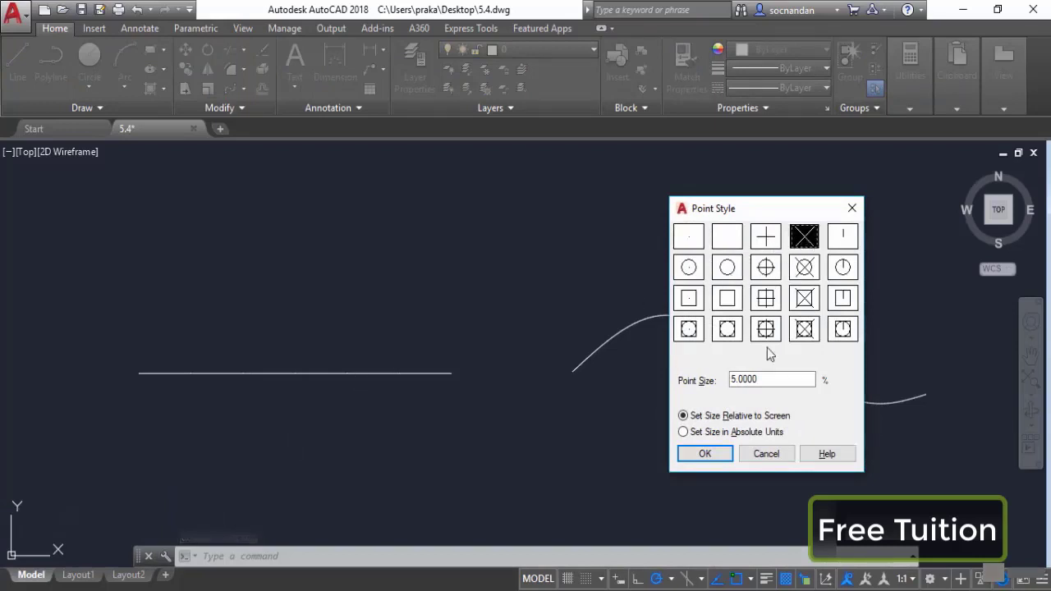
pyautogui.click(704, 453)
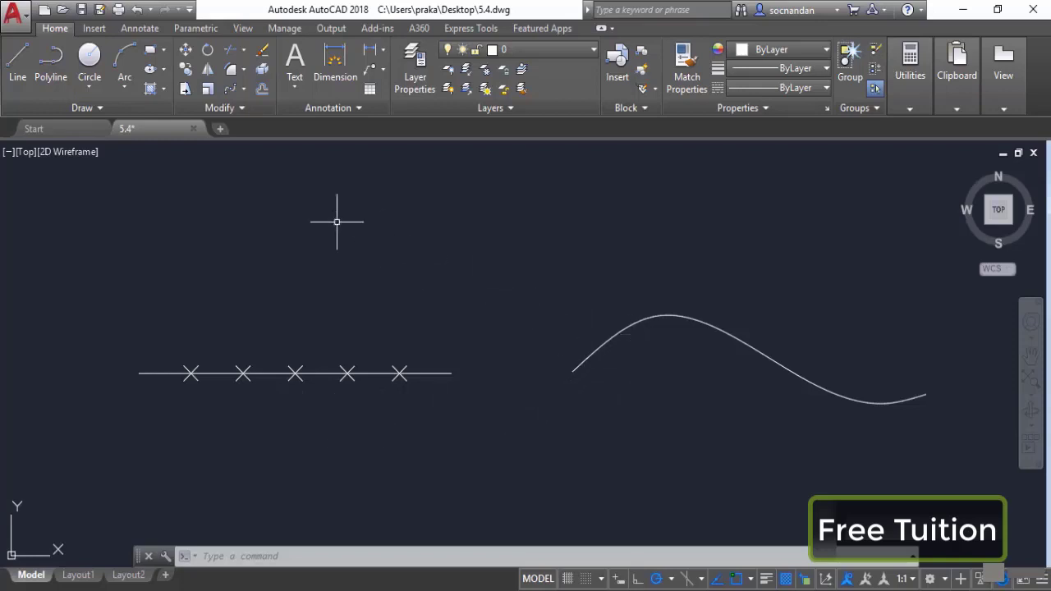
# Step: Divide the wavy curve into 9 equal segments with the Divide command
pyautogui.click(106, 108)
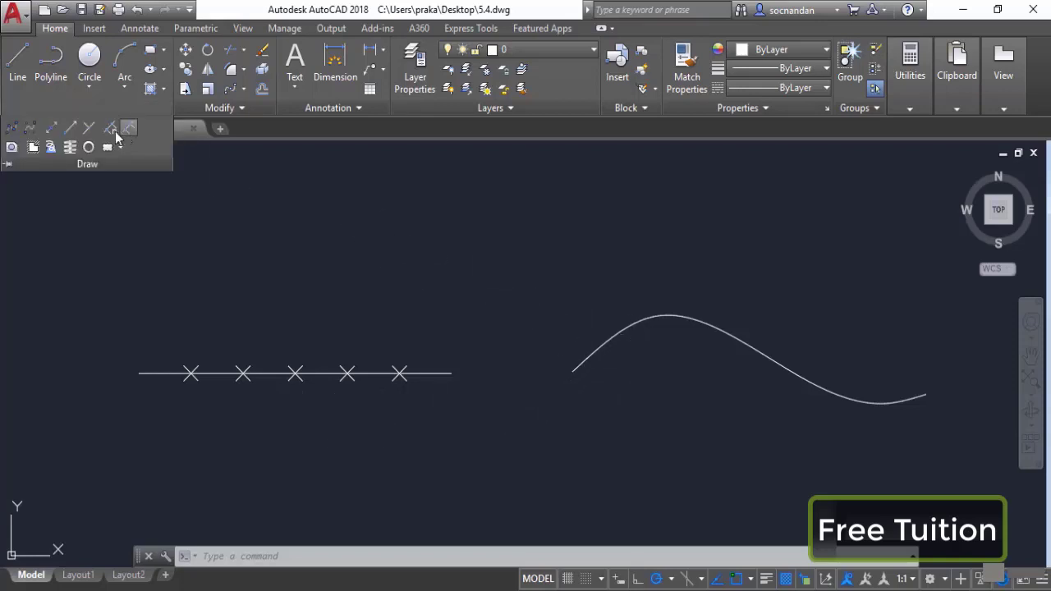
pyautogui.click(109, 127)
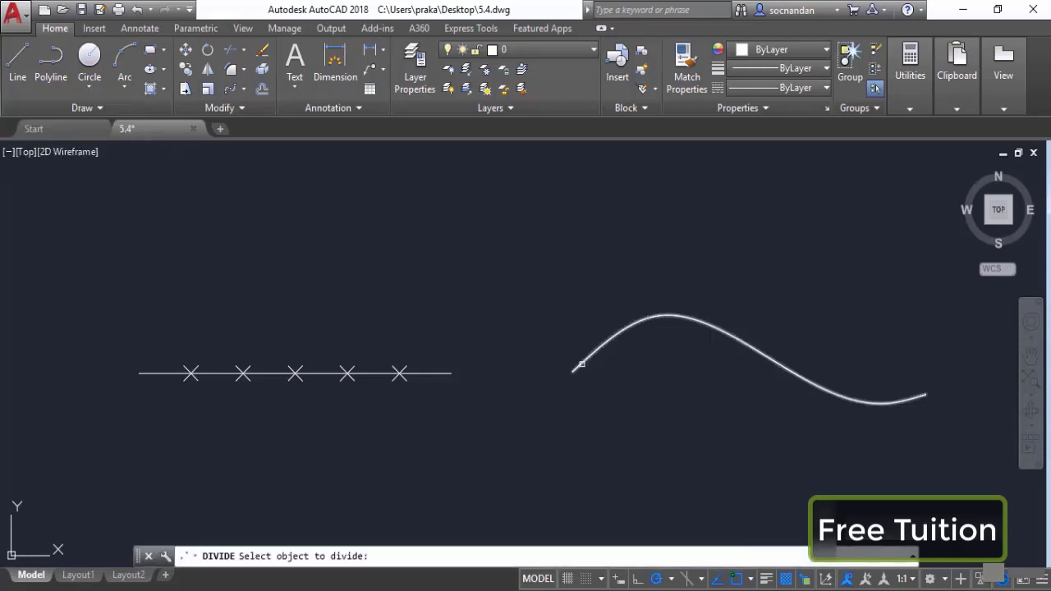
pyautogui.click(582, 363)
pyautogui.write('9')
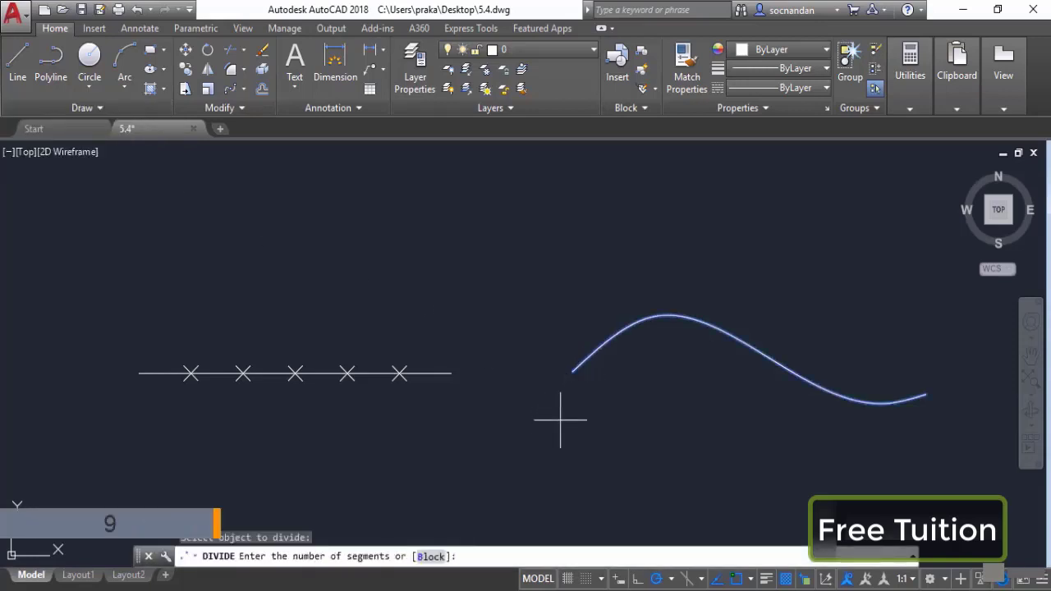
pyautogui.press('Return')
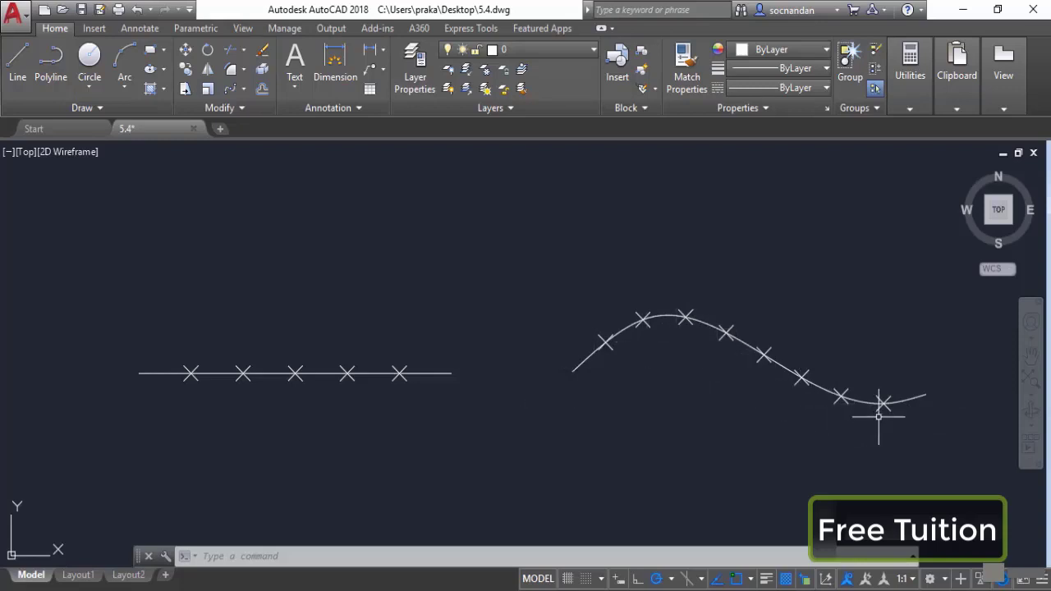
# Step: Undo the divisions so that the points are removed from the wavy curve and the straight line
pyautogui.hotkey('ctrl', 'z')
pyautogui.hotkey('ctrl', 'z')
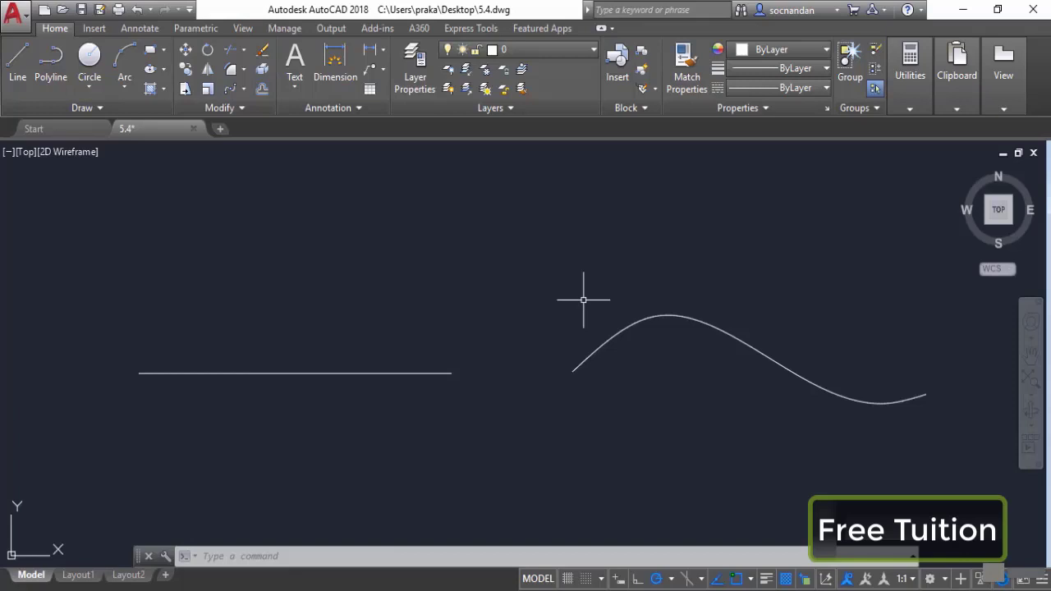
# Step: Place points along the straight line at segment lengths of 40 with the Measure command
pyautogui.click(117, 106)
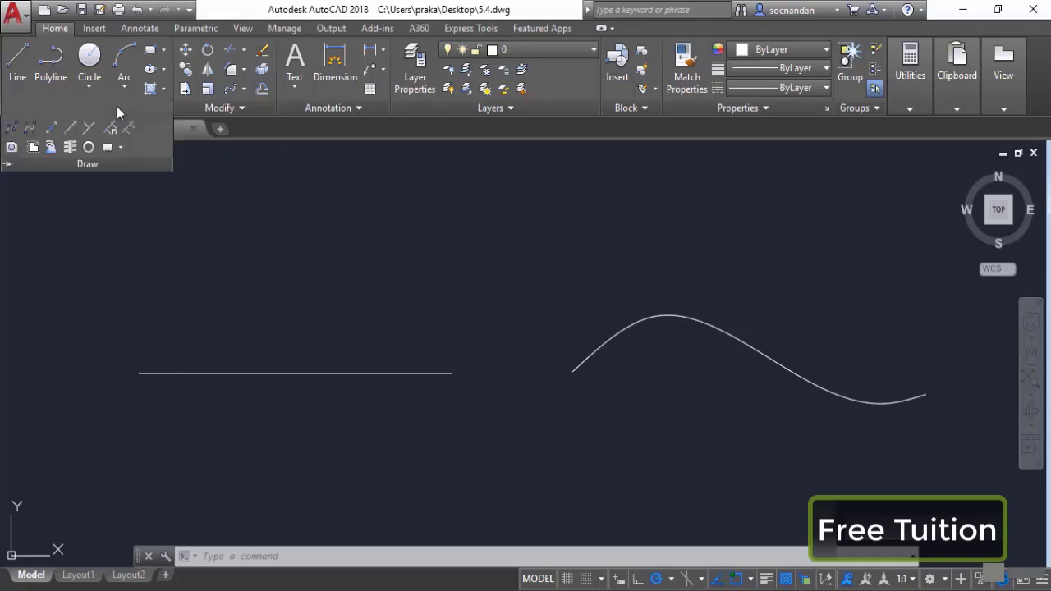
pyautogui.click(130, 130)
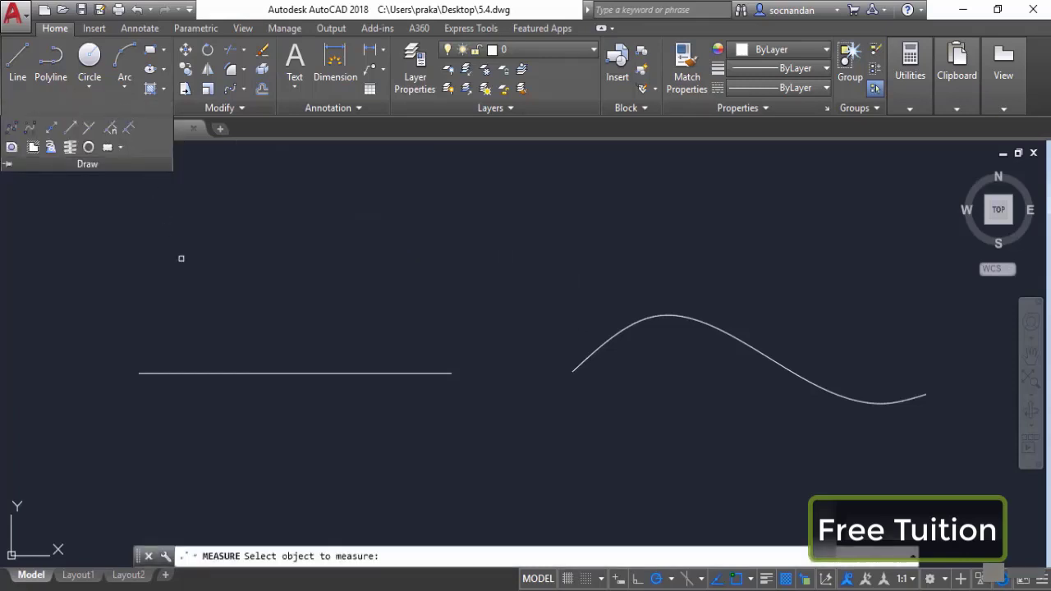
pyautogui.click(242, 374)
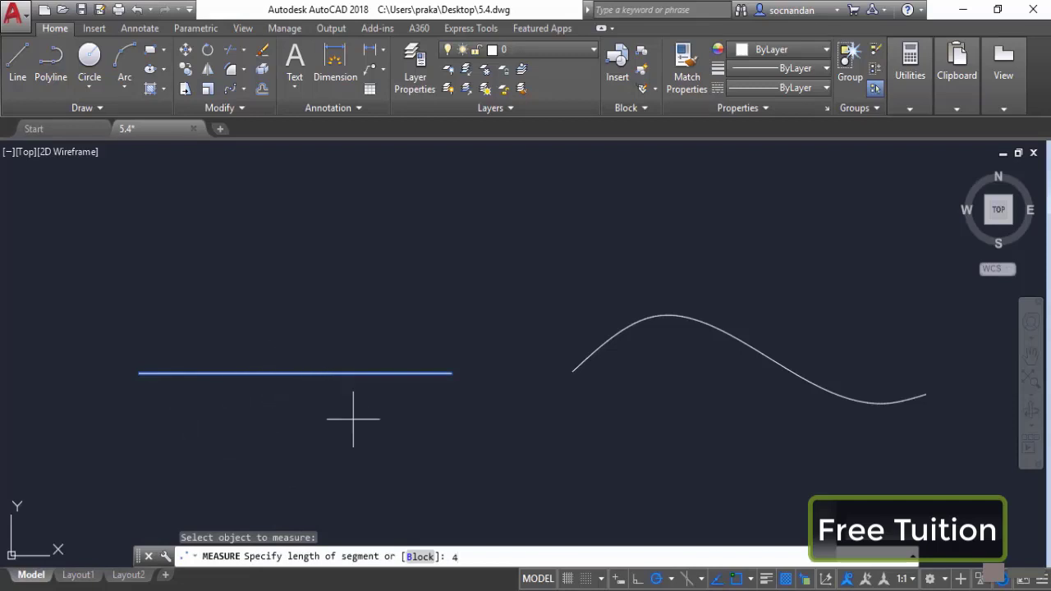
pyautogui.write('40')
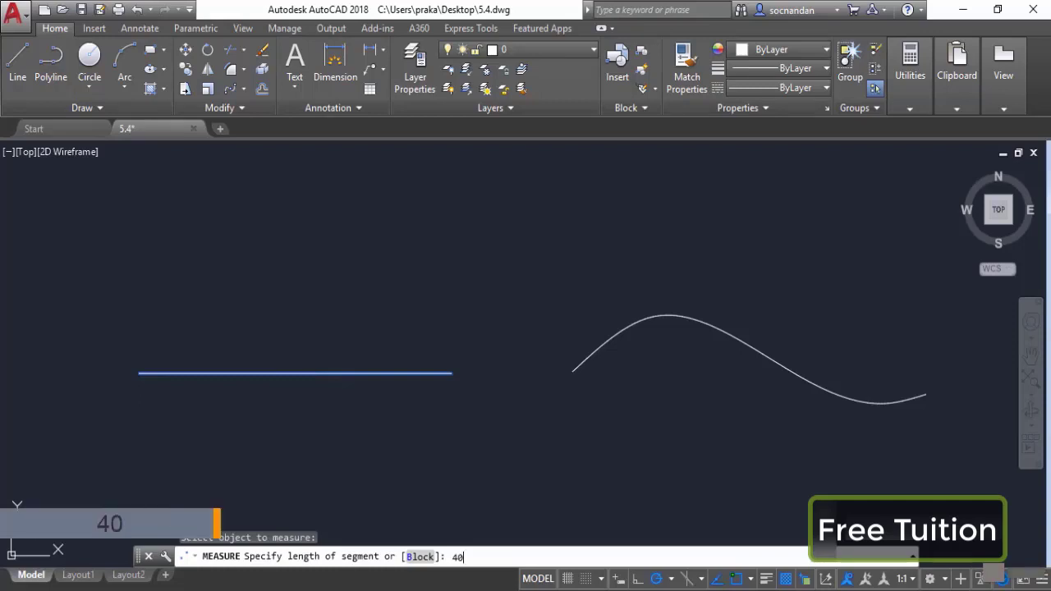
pyautogui.press('Return')
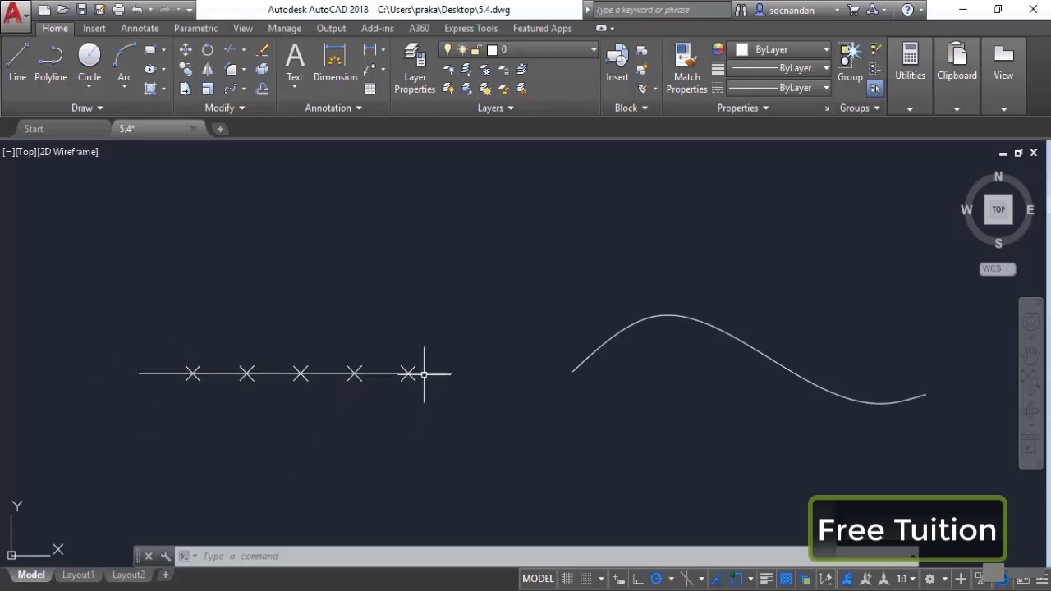
# Step: Delete the five measured points from the straight line
pyautogui.click(156, 332)
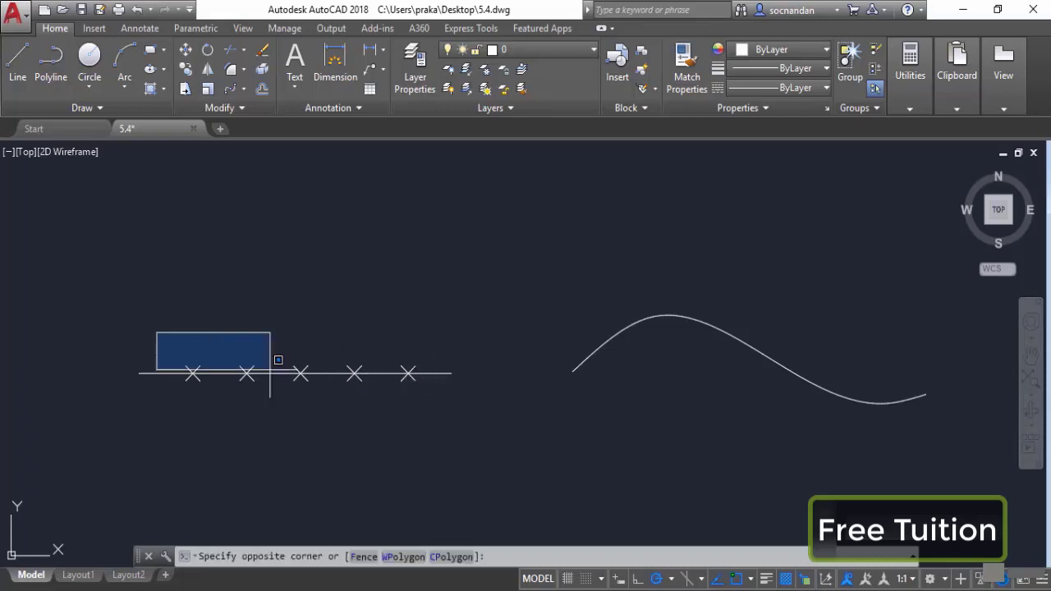
pyautogui.click(469, 411)
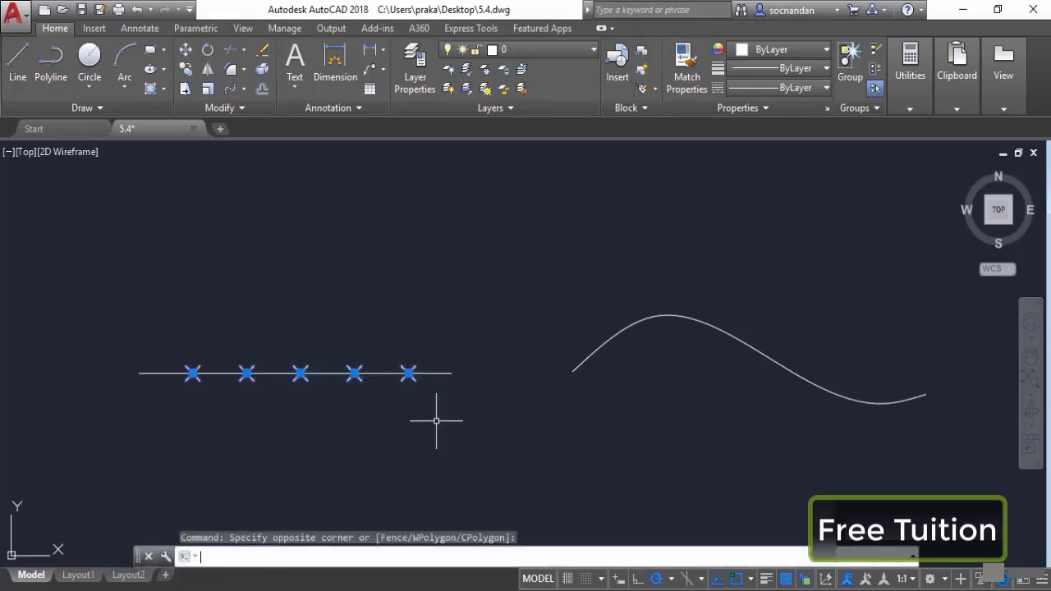
pyautogui.press('Delete')
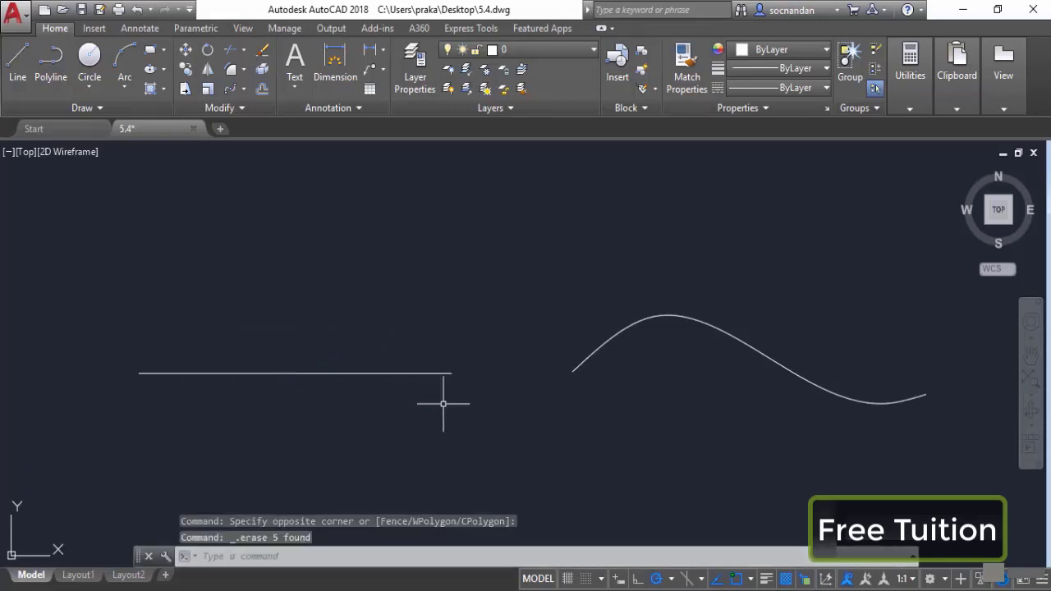
# Step: Place points along the straight line at segment lengths of 40, measured from its right end
pyautogui.click(131, 107)
pyautogui.click(128, 130)
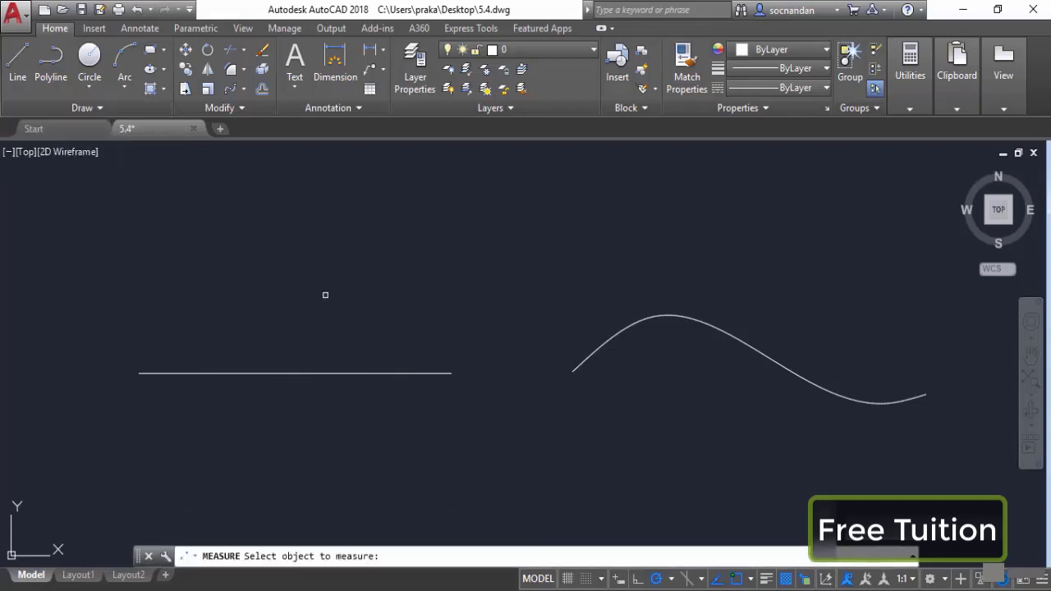
pyautogui.click(421, 373)
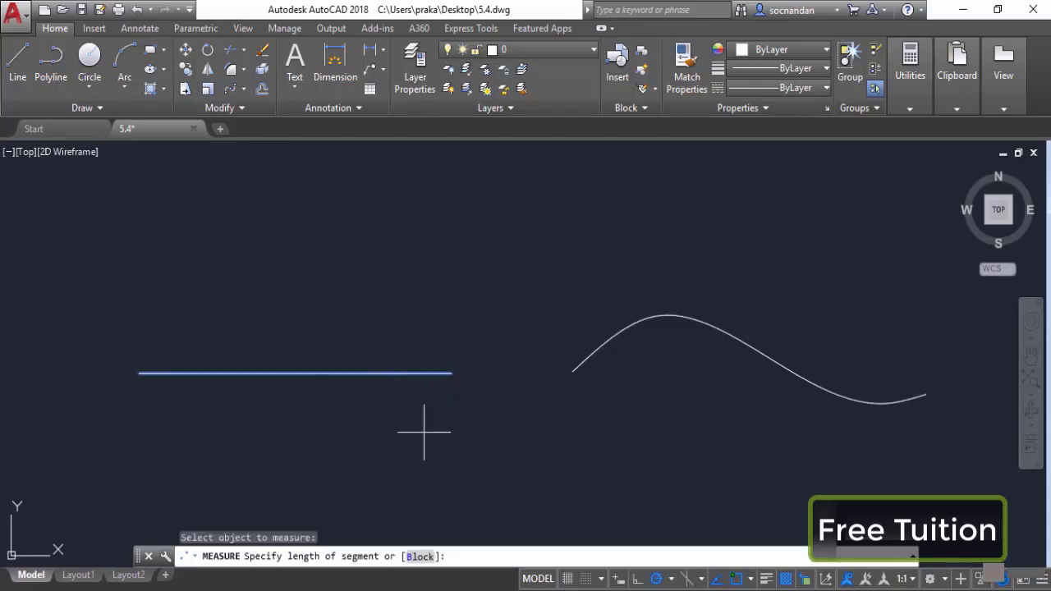
pyautogui.write('4')
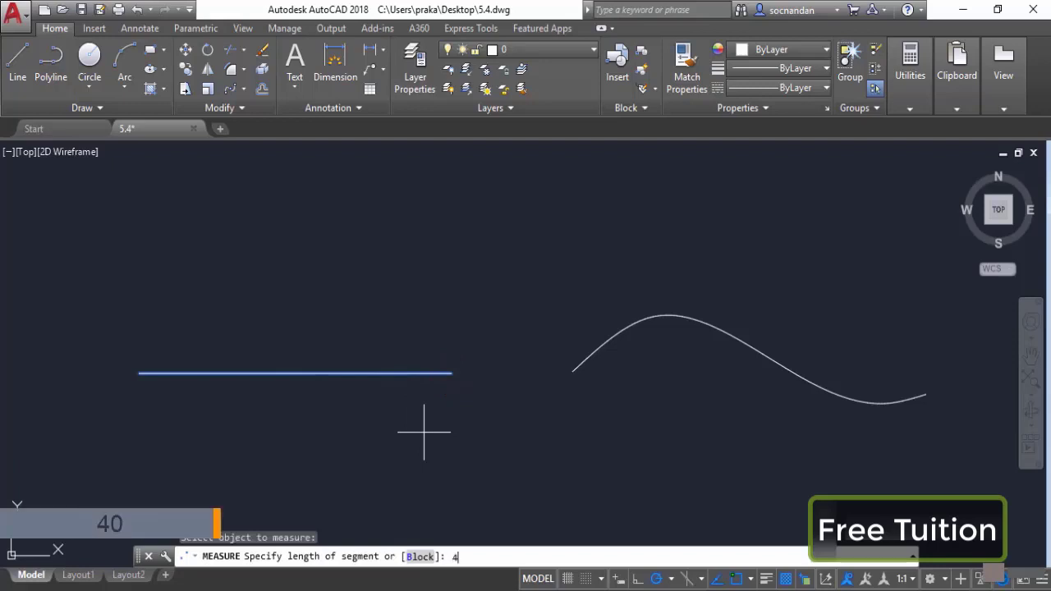
pyautogui.write('0')
pyautogui.press('Return')
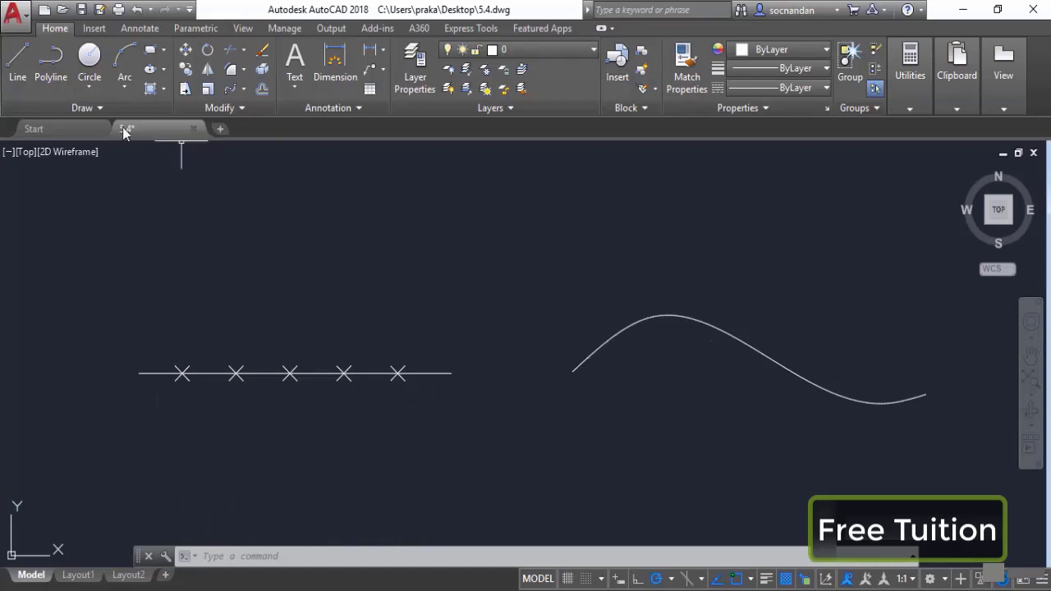
# Step: Place points along the wavy curve at segment lengths of 60 with the Measure command, starting from its left end
pyautogui.click(99, 107)
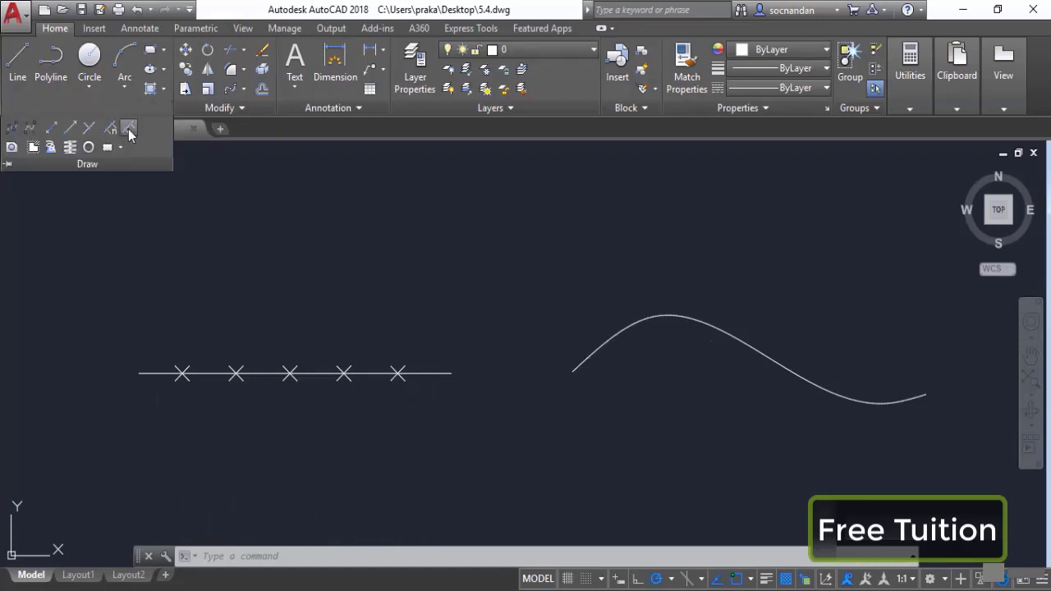
pyautogui.click(129, 134)
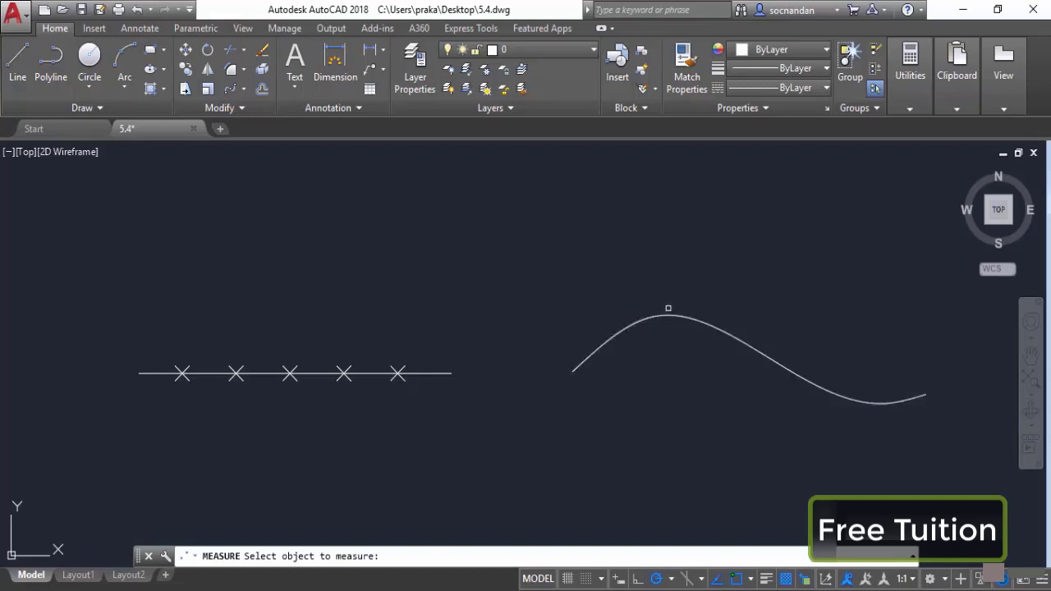
pyautogui.click(583, 362)
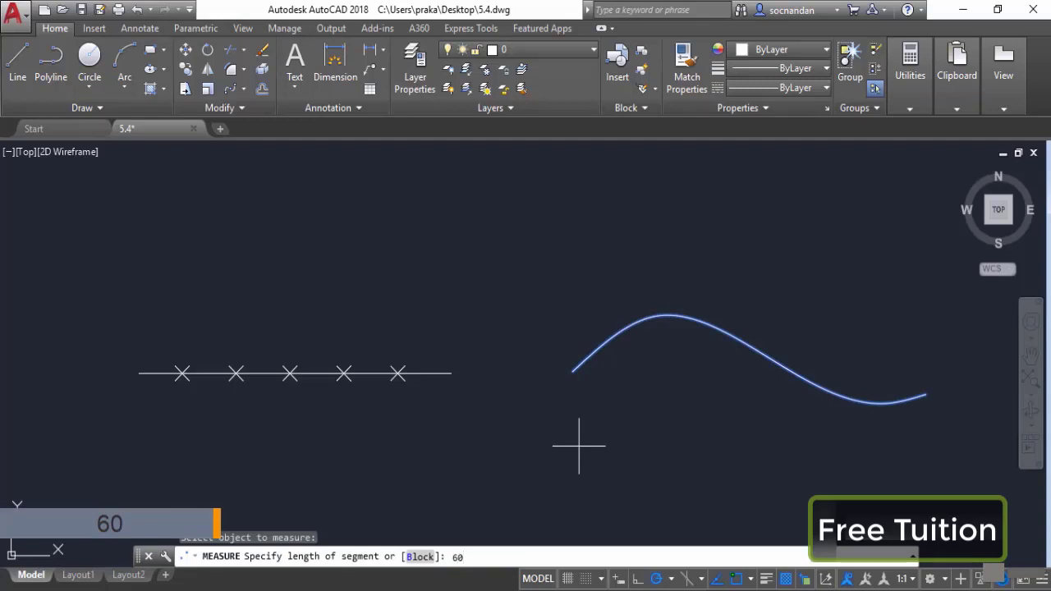
pyautogui.press('Return')
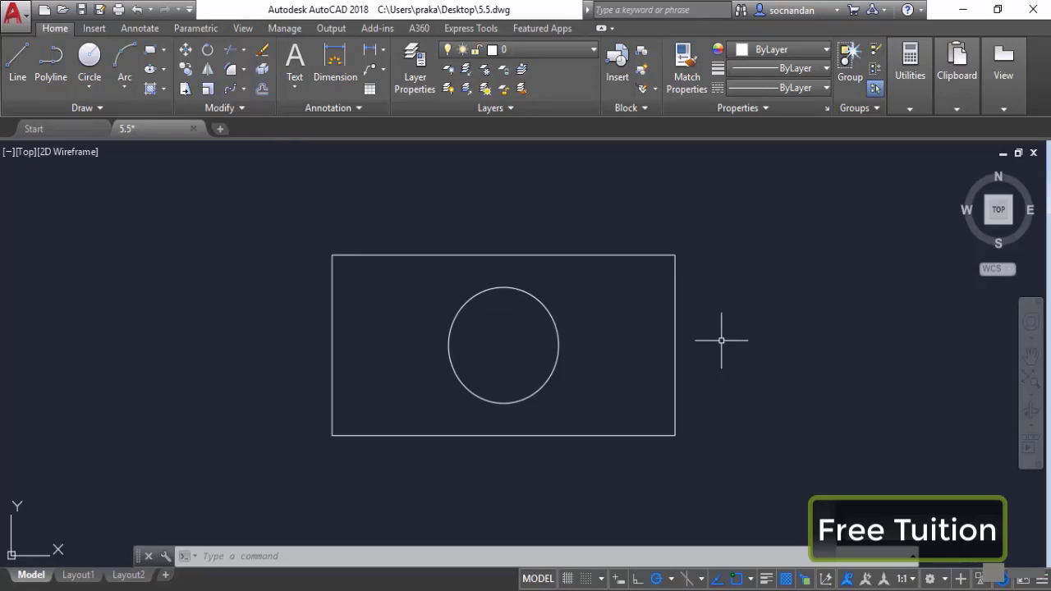
# Step: Examine the grips and grip options of the rectangle and the circle in drawing 5.5, and clear the selection
pyautogui.click(676, 283)
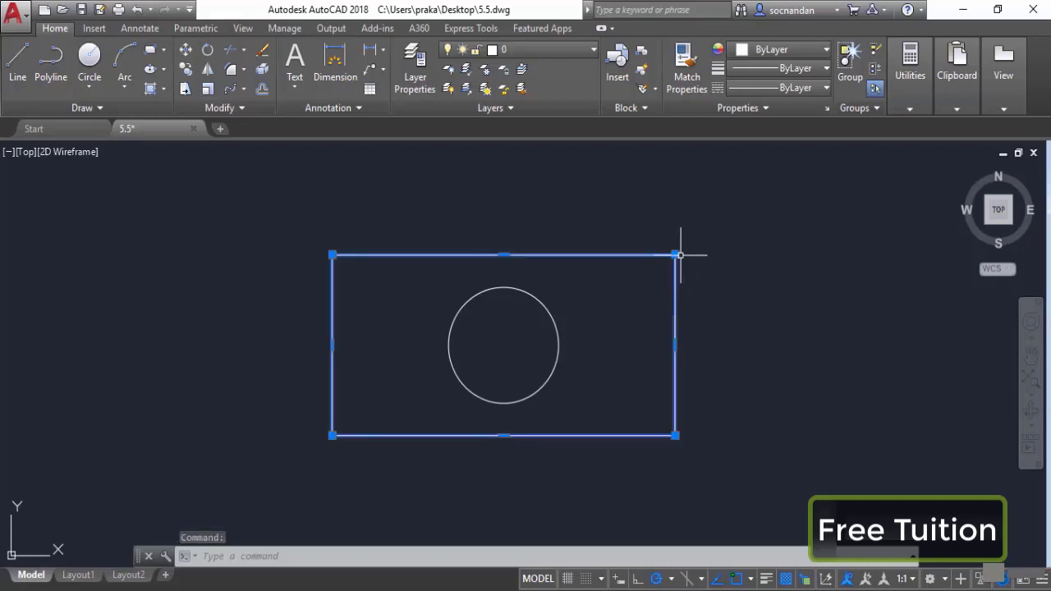
pyautogui.moveTo(676, 255)
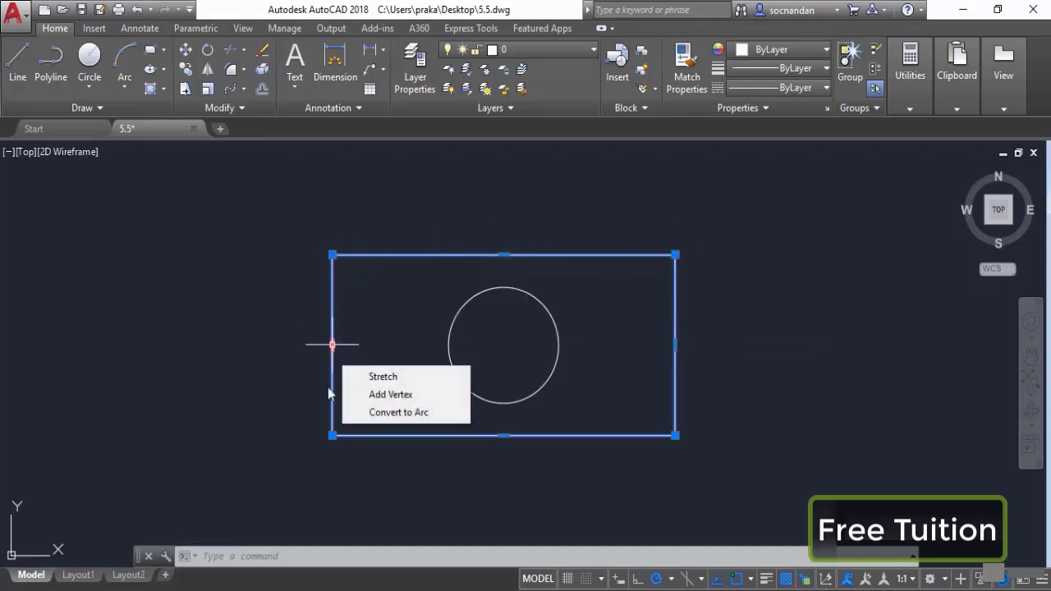
pyautogui.moveTo(332, 435)
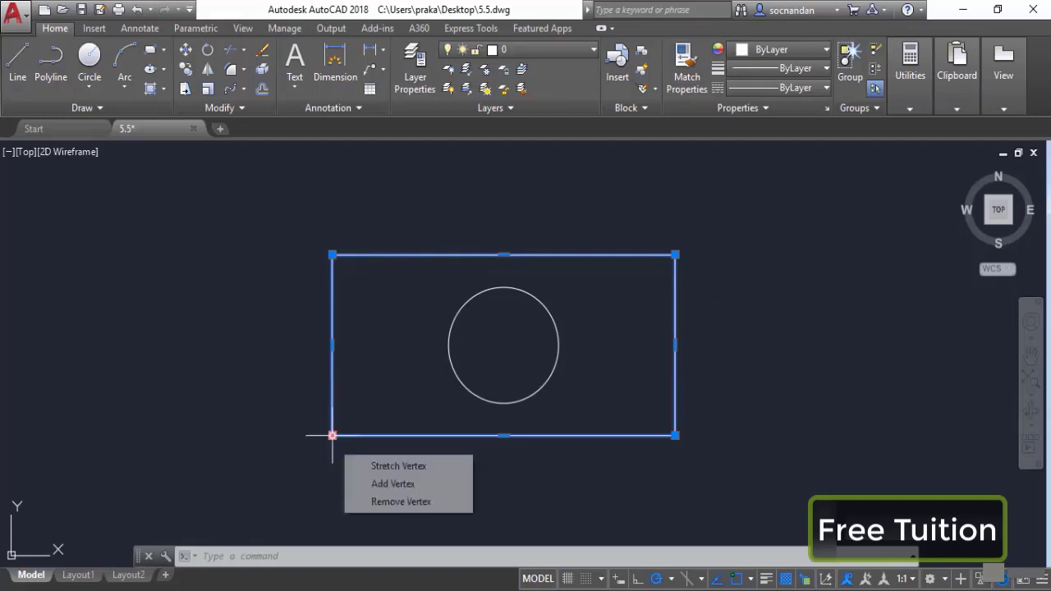
pyautogui.click(453, 327)
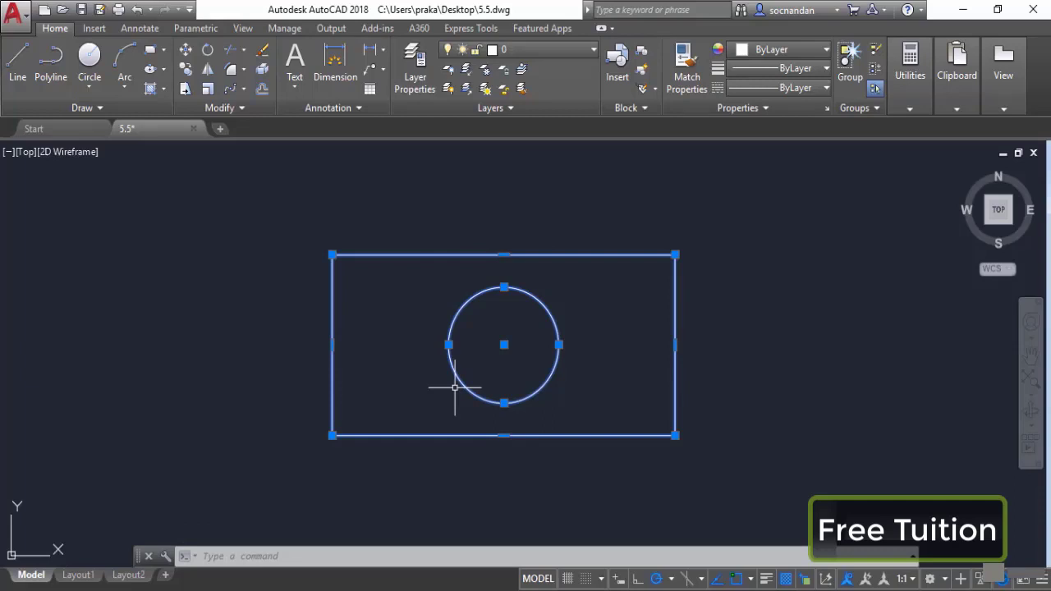
pyautogui.press('Escape')
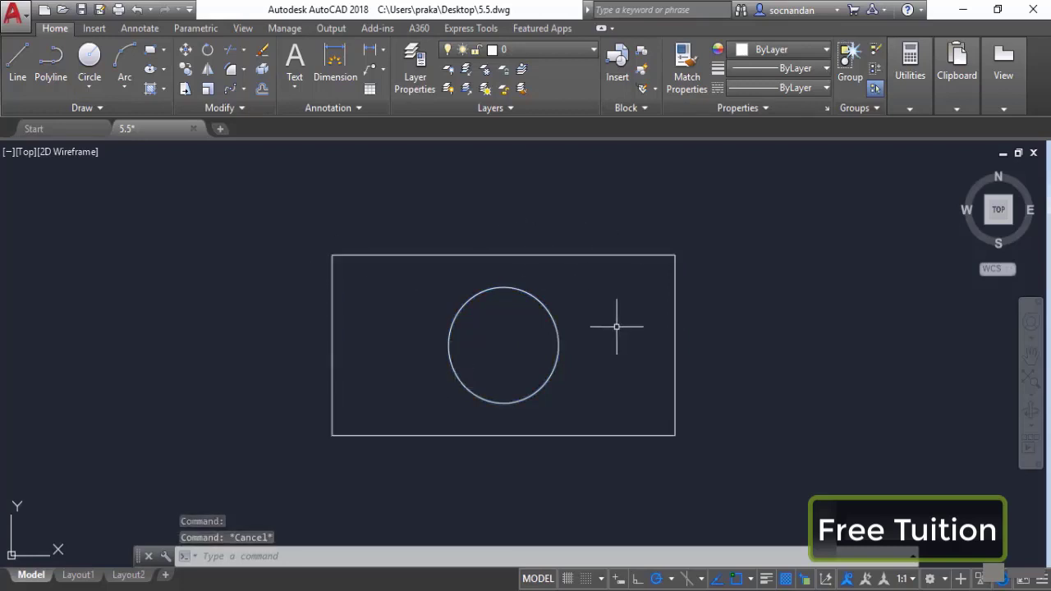
# Step: Stretch the rectangle's upper-right vertex diagonally up and outward using its grip
pyautogui.click(633, 255)
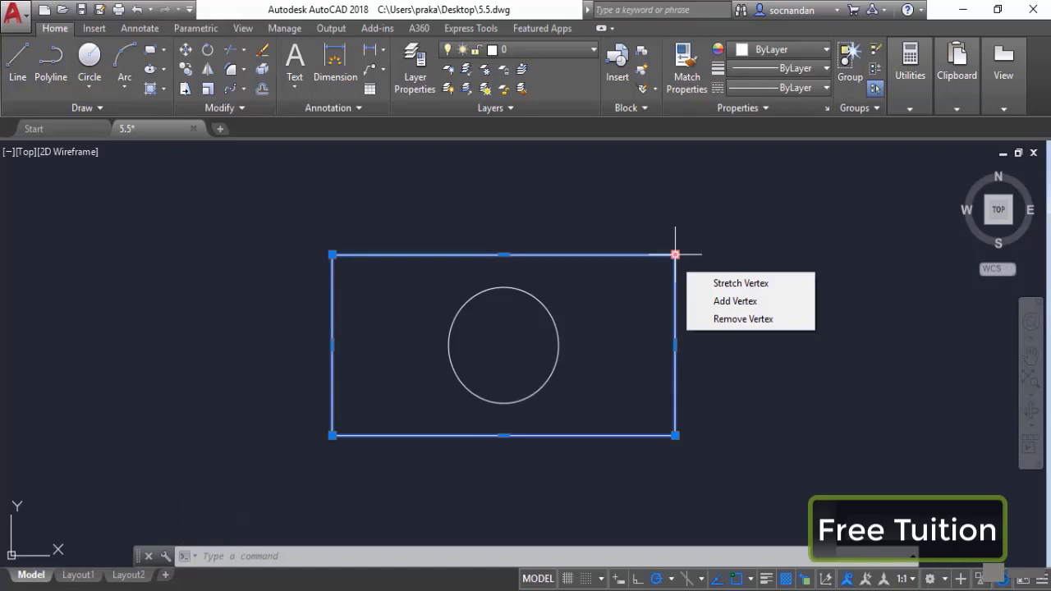
pyautogui.click(801, 284)
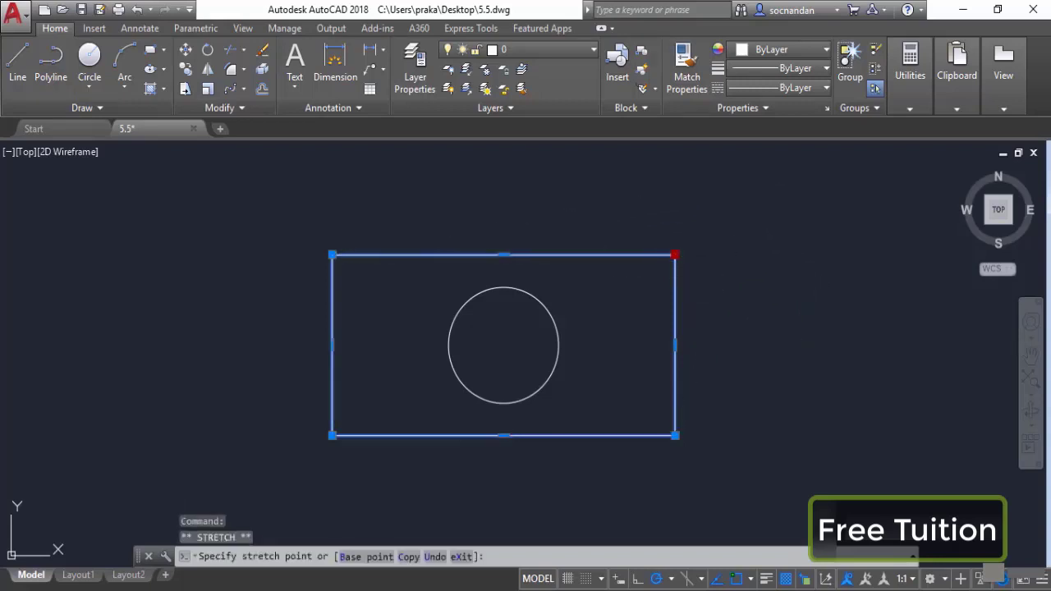
pyautogui.click(756, 180)
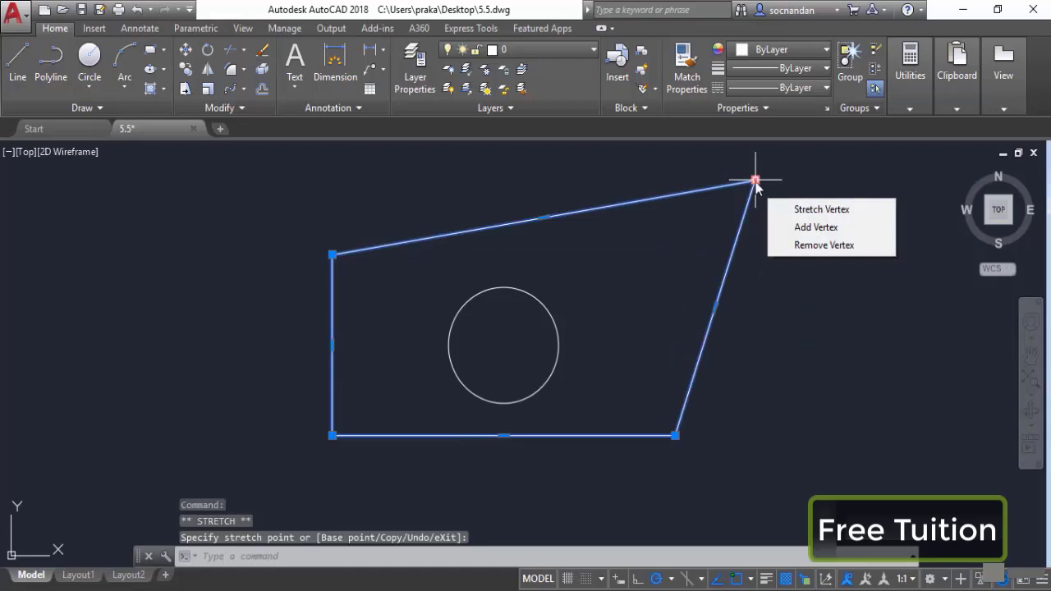
# Step: Add a vertex to the upper edge just right of the circle, and remove the outward-stretched upper-right vertex
pyautogui.click(816, 230)
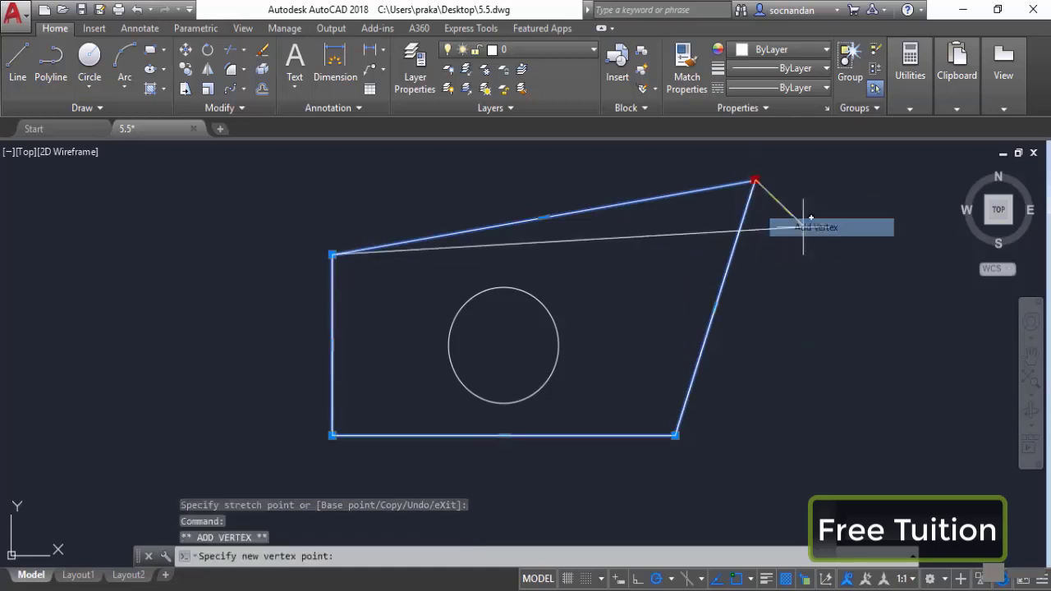
pyautogui.click(621, 260)
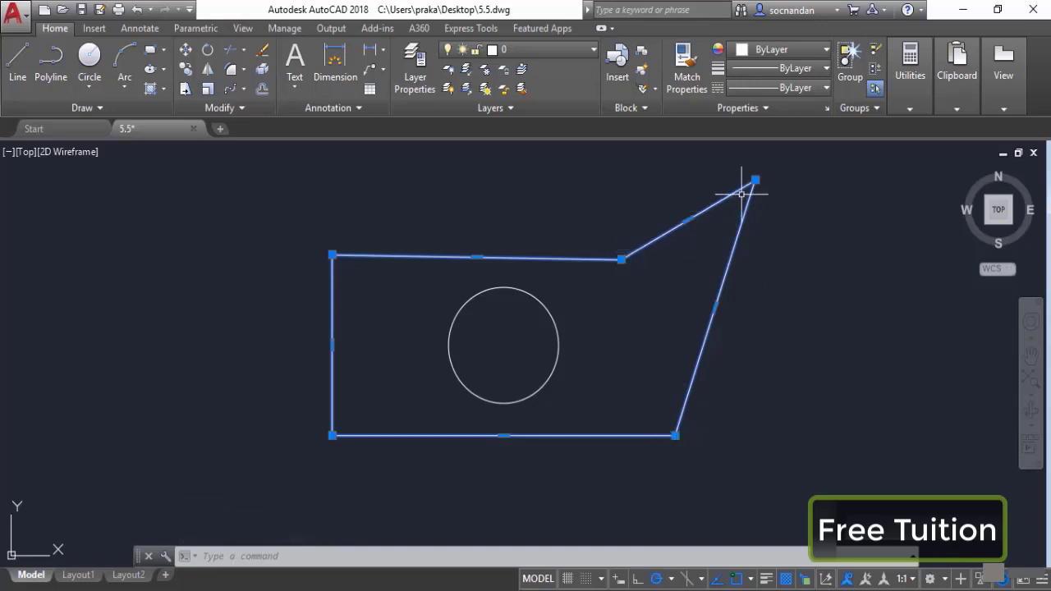
pyautogui.moveTo(756, 179)
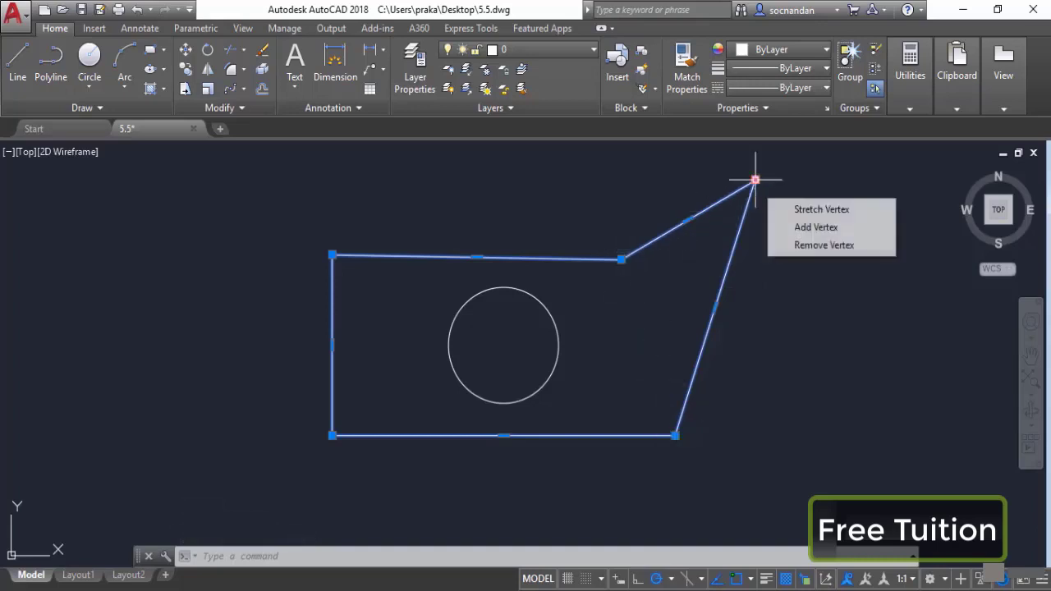
pyautogui.click(818, 248)
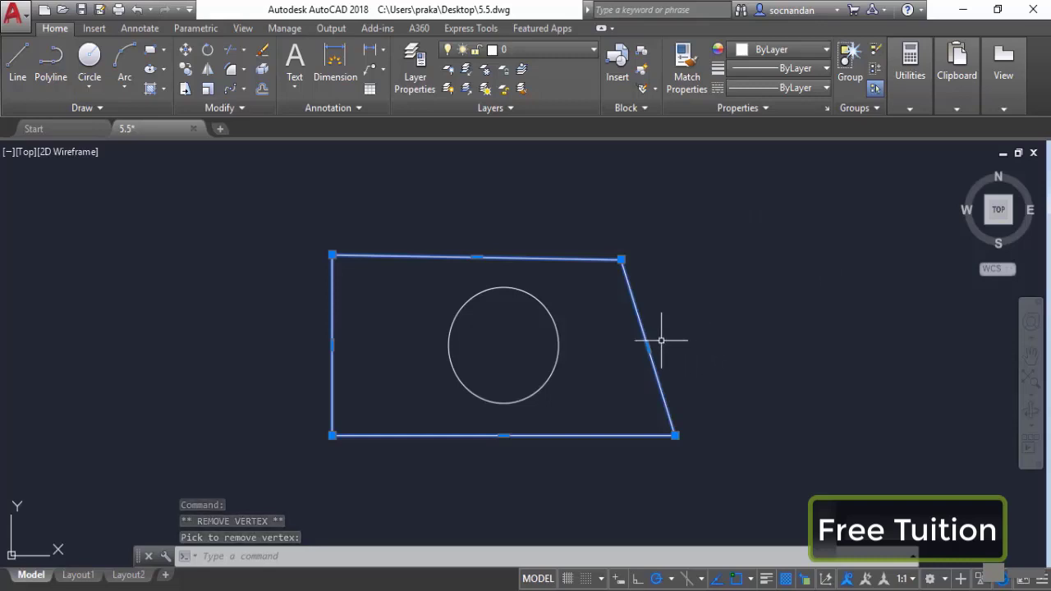
# Step: Convert the slanted right edge to an outward arc with its midpoint about 20.6 away, and convert the arc back to a line
pyautogui.moveTo(648, 347)
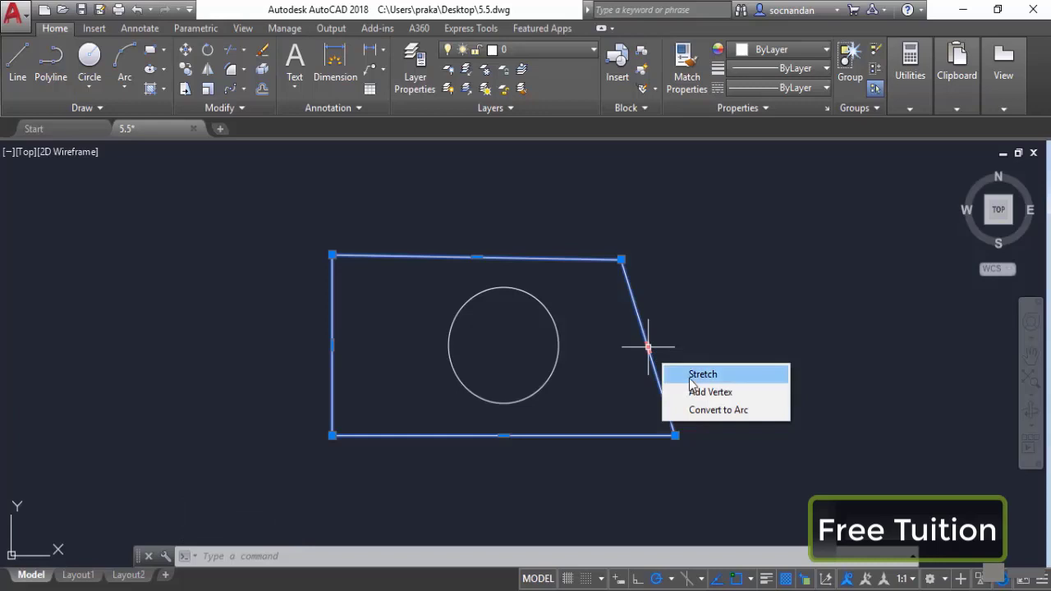
pyautogui.click(751, 411)
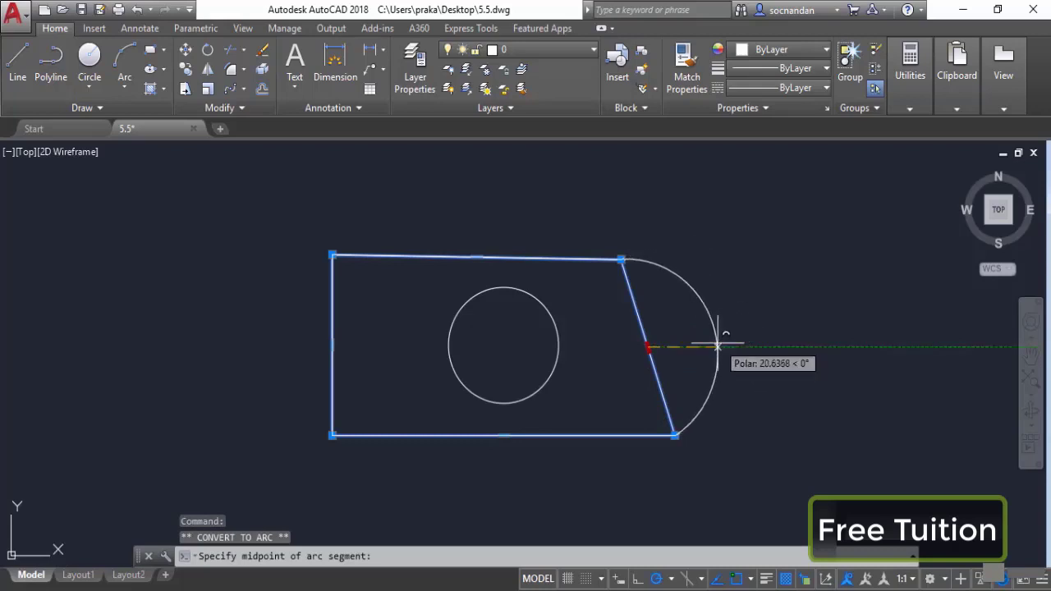
pyautogui.click(717, 347)
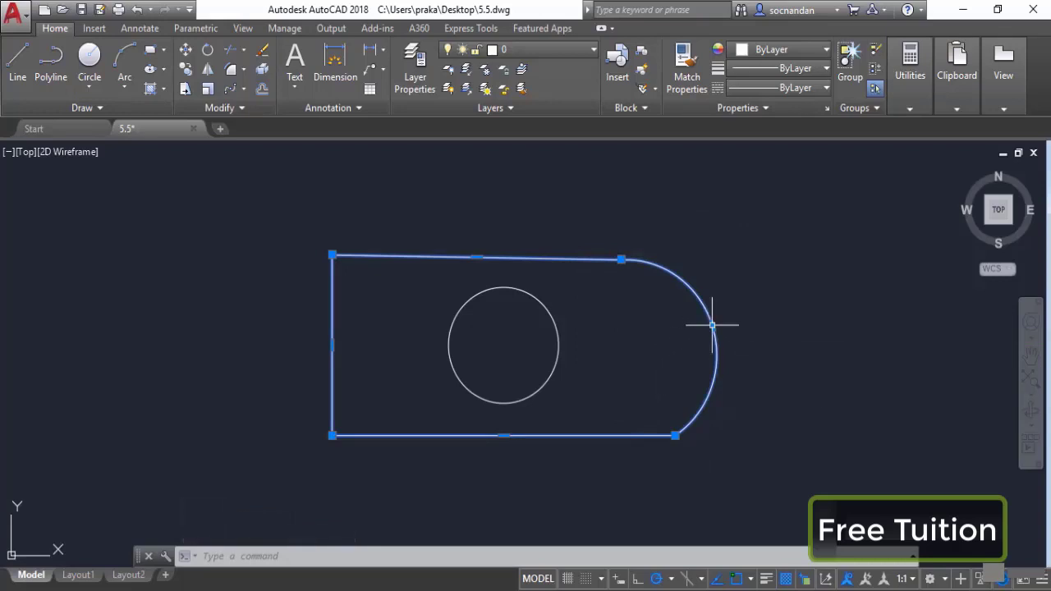
pyautogui.moveTo(712, 325)
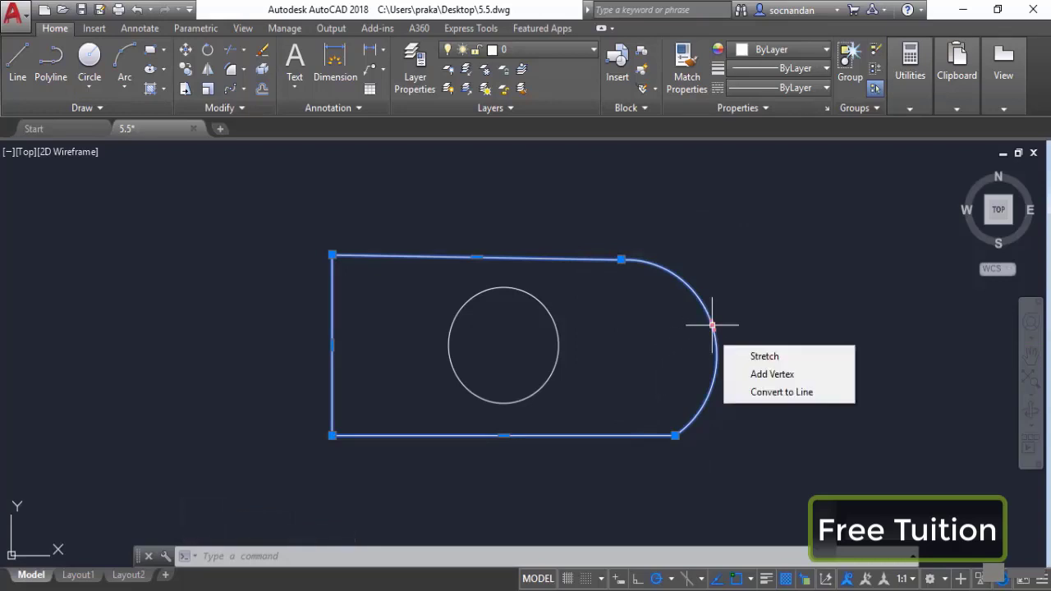
pyautogui.click(819, 396)
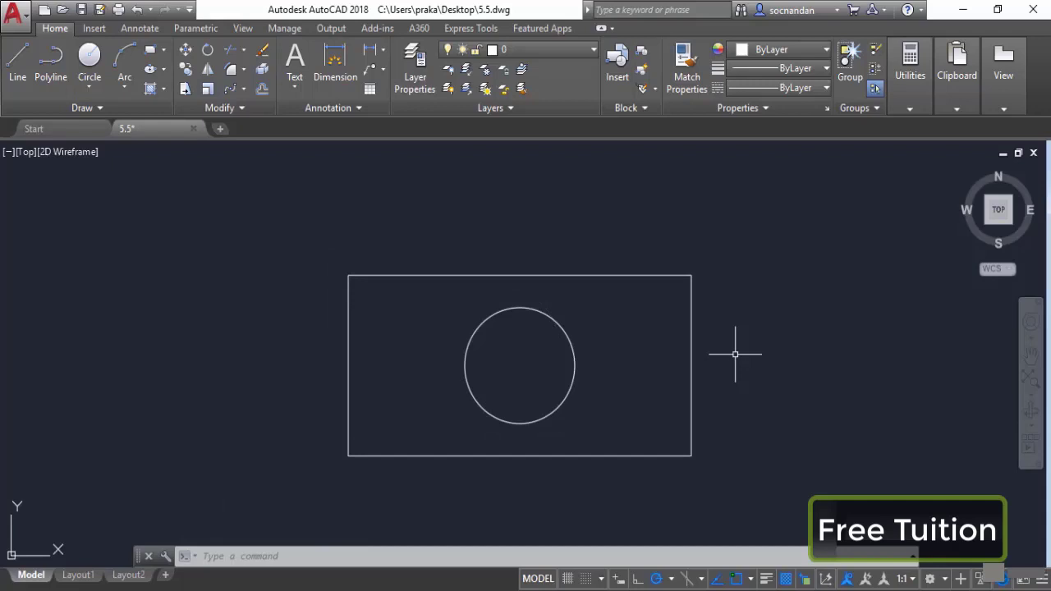
# Step: Stretch both right corners of the rectangle horizontally outward together, and stretch the upper-right corner alone up and inward
pyautogui.click(690, 298)
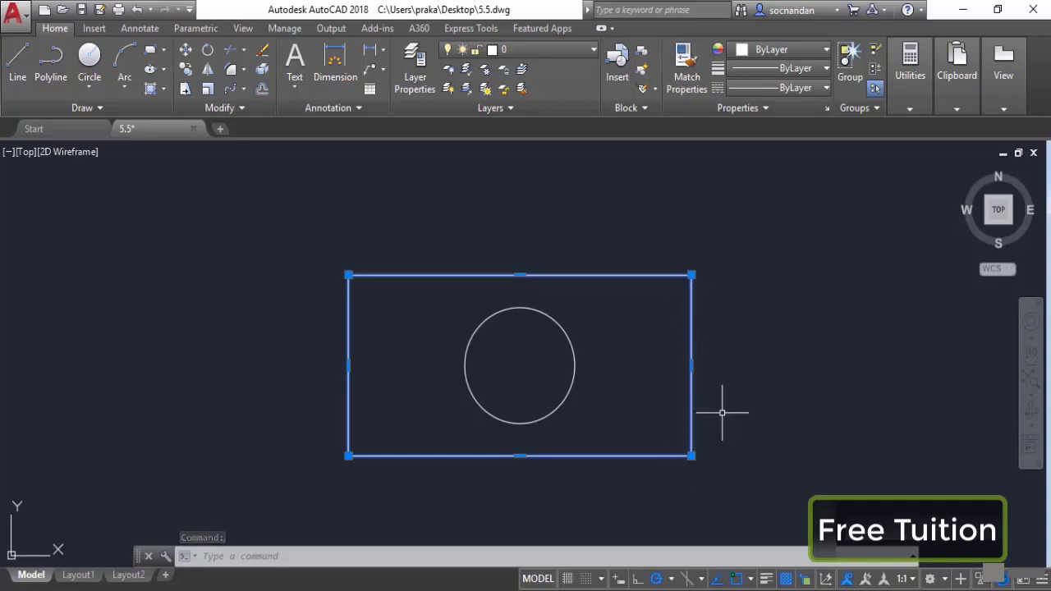
pyautogui.press('shift')
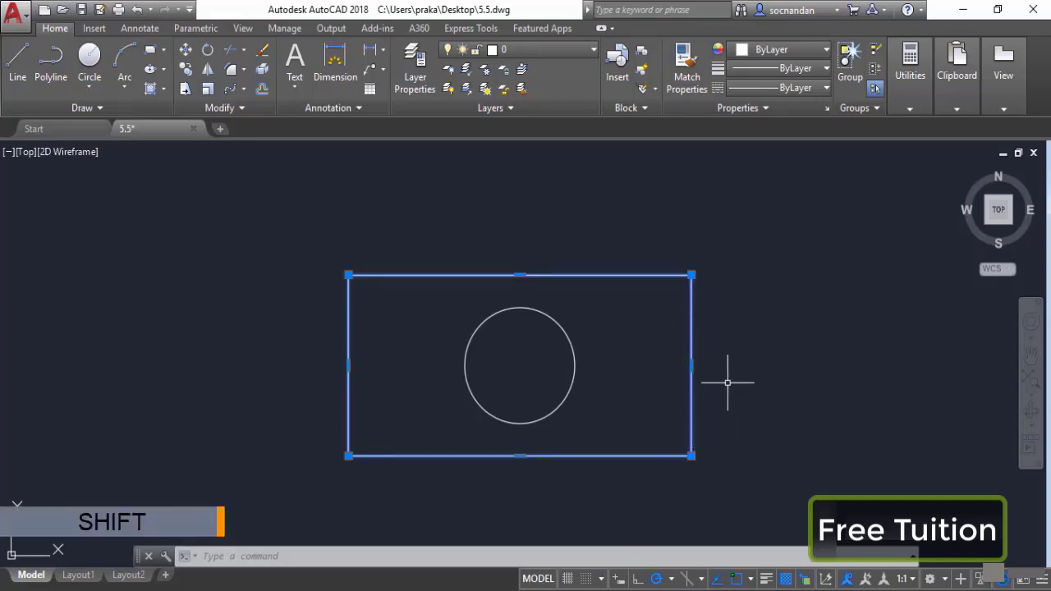
pyautogui.keyDown('shift'); pyautogui.click(694, 276); pyautogui.keyUp('shift')
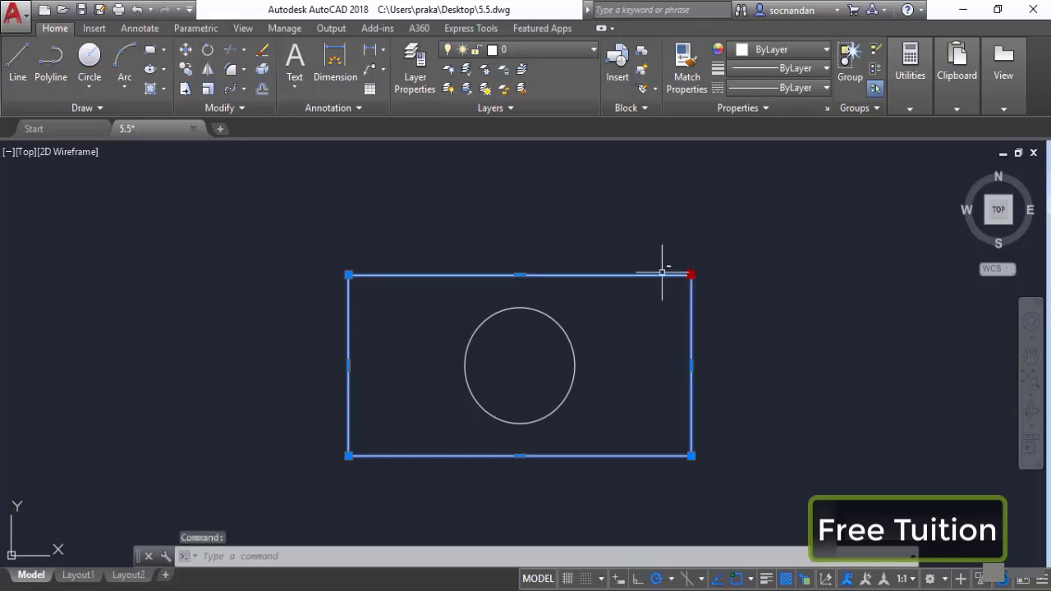
pyautogui.keyDown('shift'); pyautogui.click(692, 456); pyautogui.keyUp('shift')
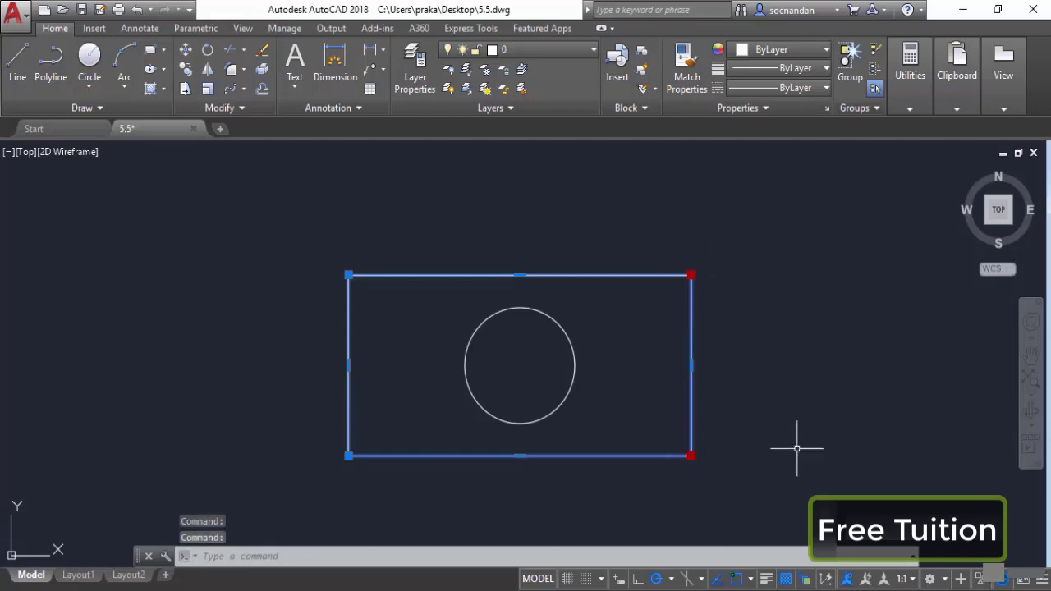
pyautogui.click(691, 275)
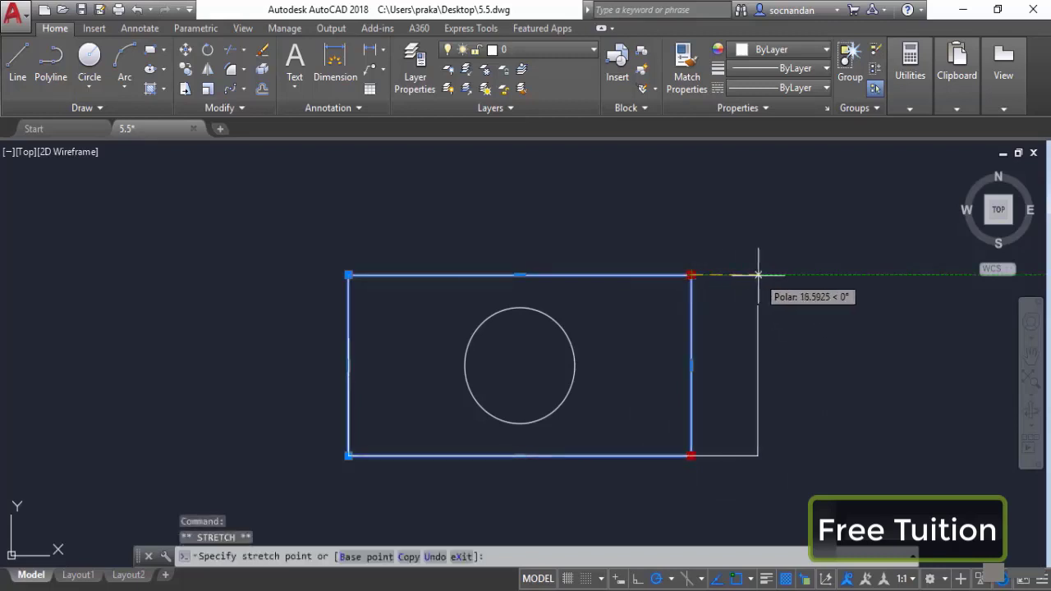
pyautogui.click(814, 275)
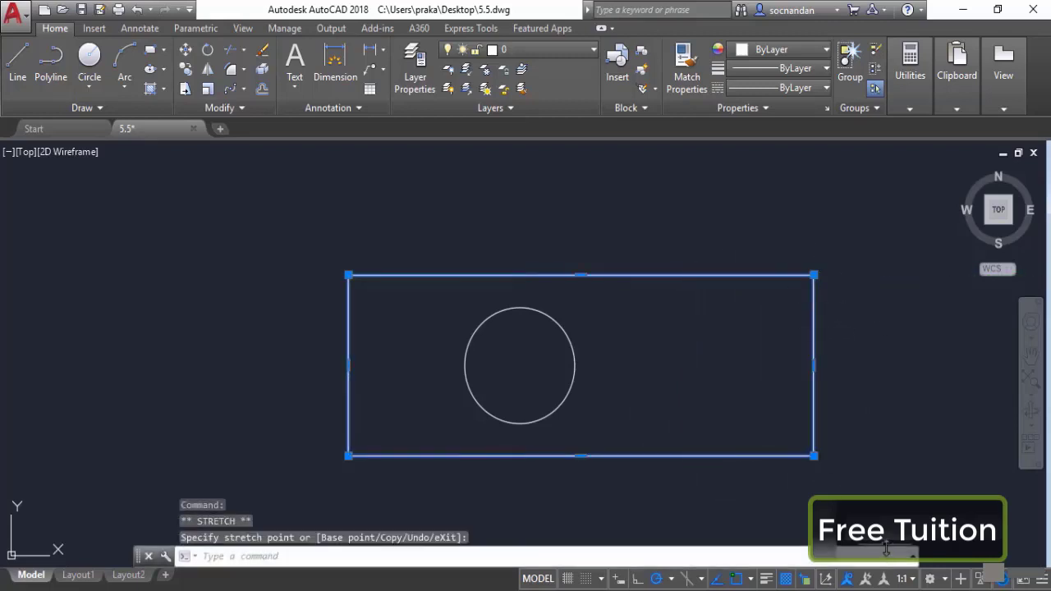
pyautogui.click(814, 275)
pyautogui.click(622, 223)
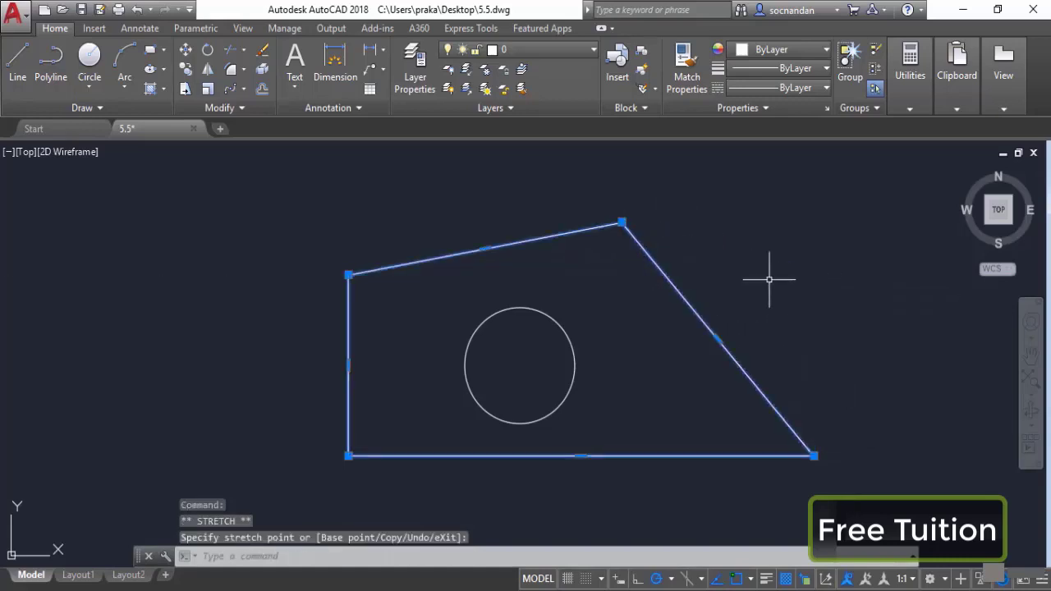
# Step: Undo the last two grip stretches of the rectangle's right-hand corners
pyautogui.hotkey('ctrl', 'z')
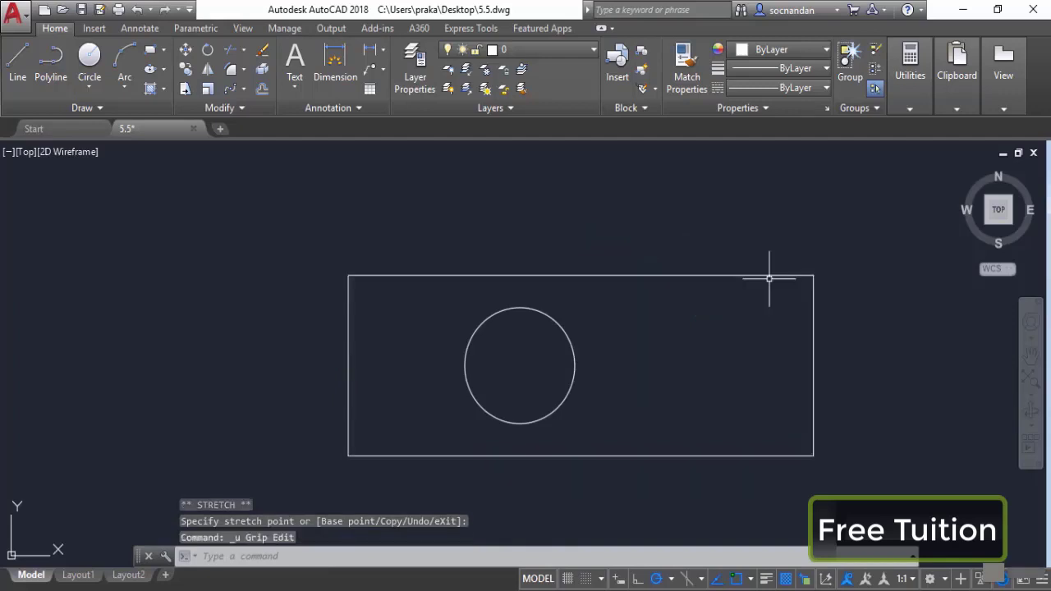
pyautogui.hotkey('ctrl', 'z')
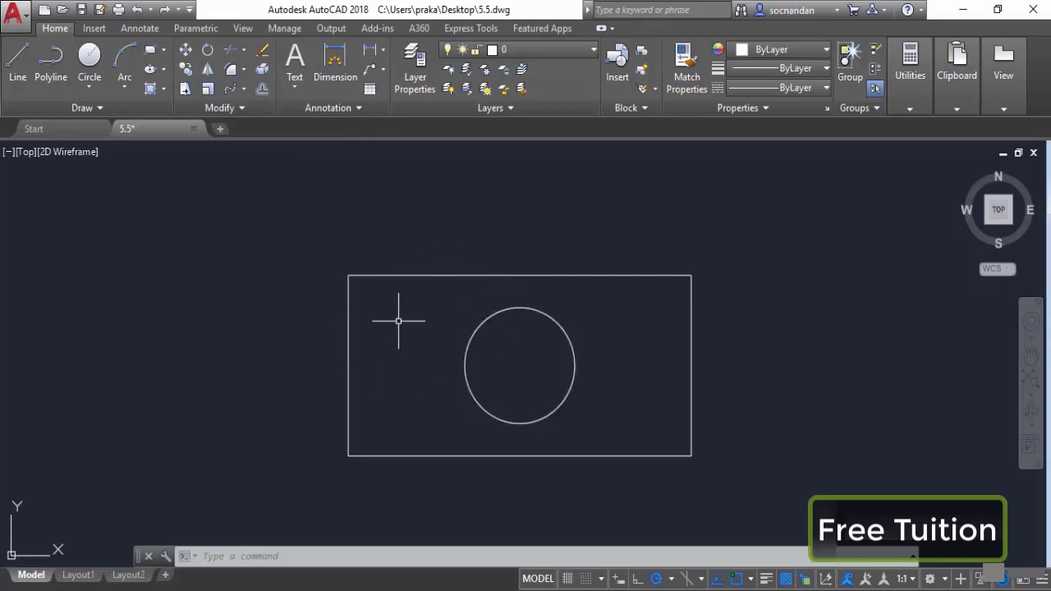
# Step: Preview the Move, Rotate, Scale and Mirror grip modes from the midpoint of the rectangle's lower edge, and cancel the grip edit
pyautogui.click(439, 455)
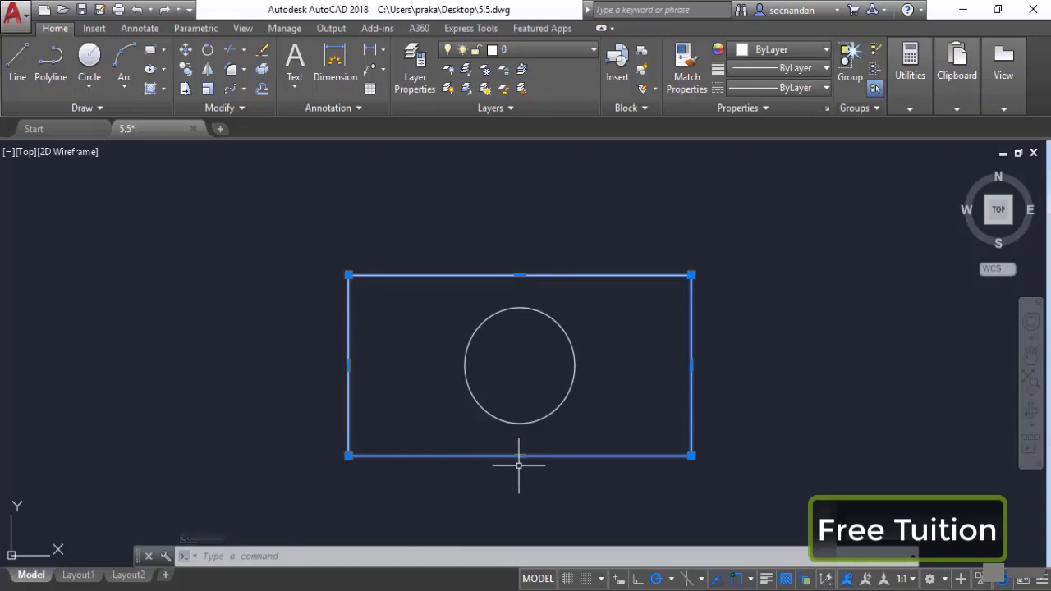
pyautogui.moveTo(520, 457)
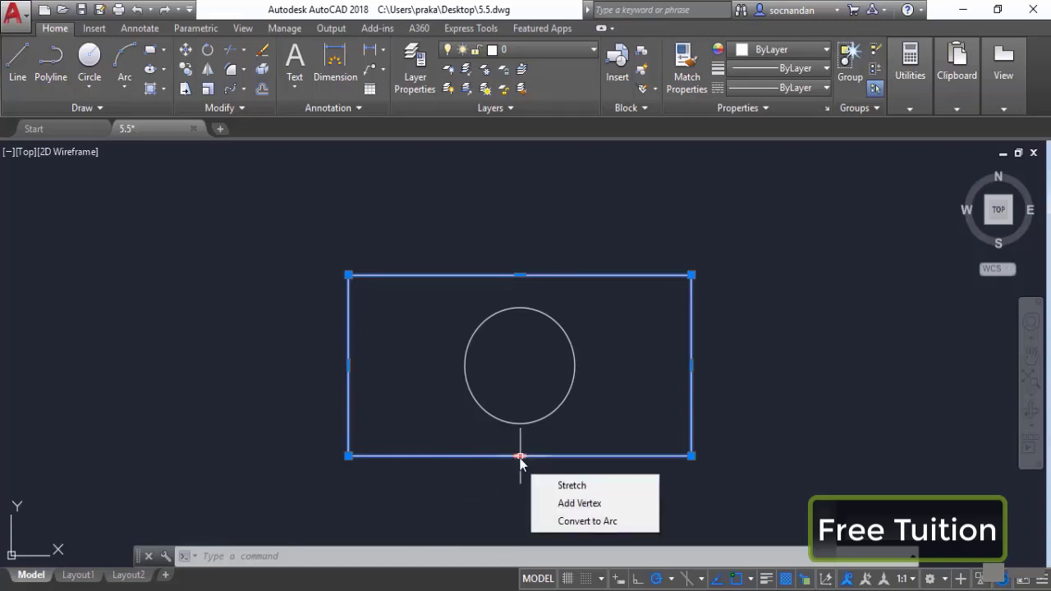
pyautogui.click(520, 457)
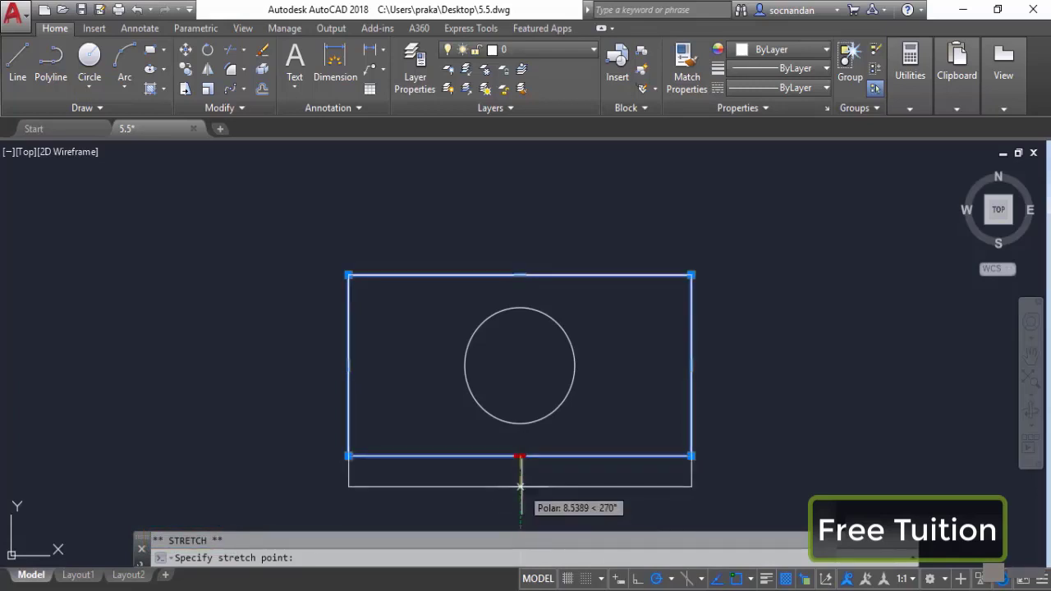
pyautogui.press('space')
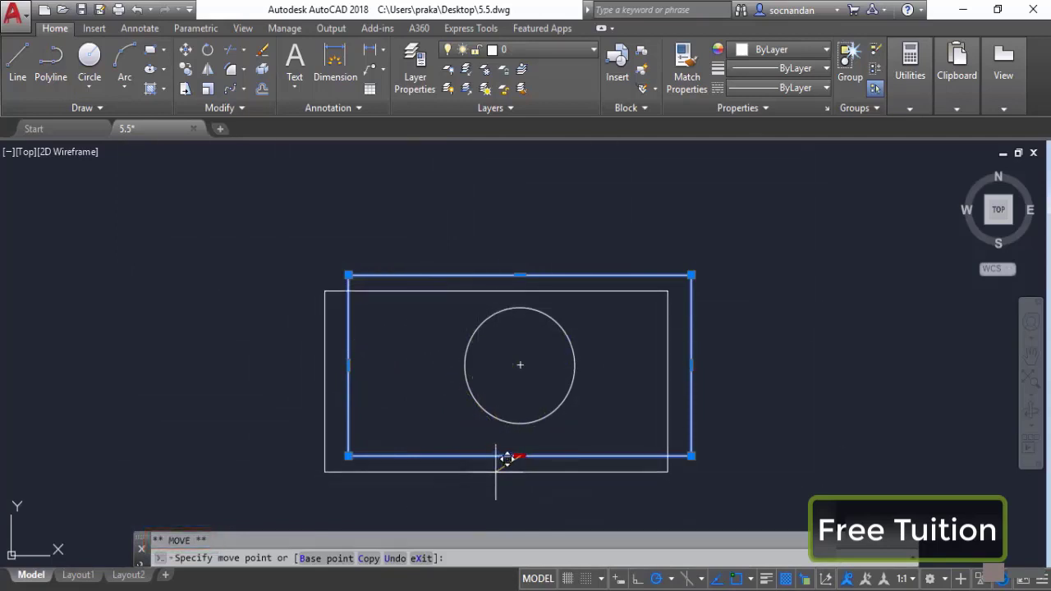
pyautogui.press('space')
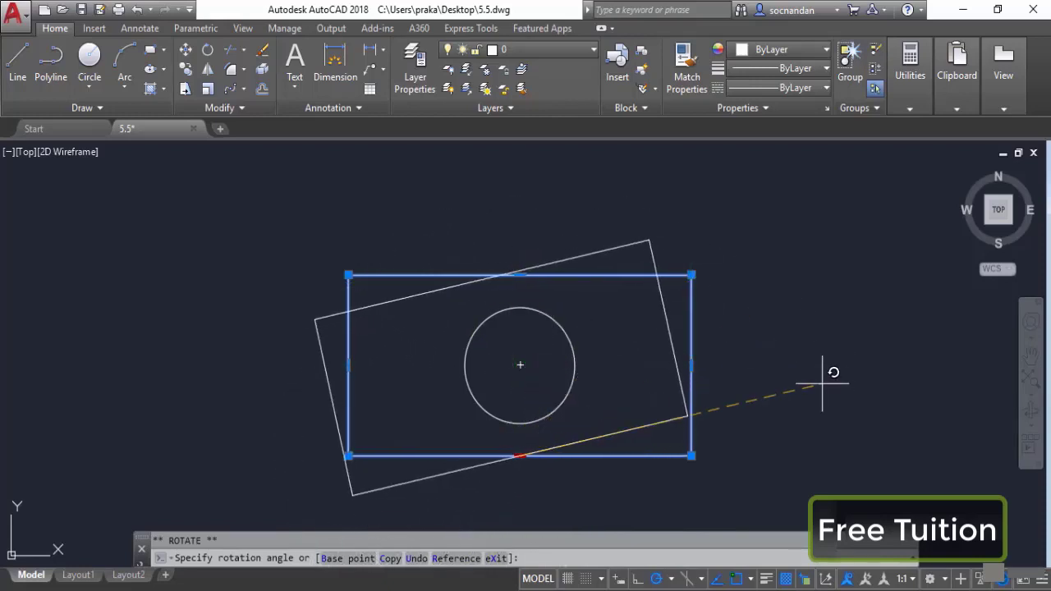
pyautogui.press('space')
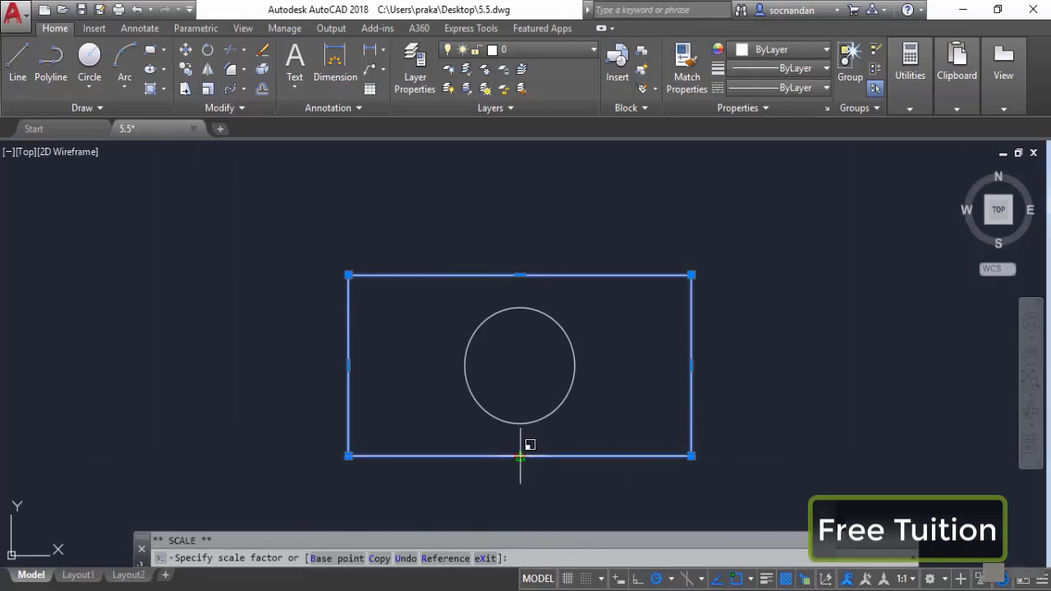
pyautogui.press('space')
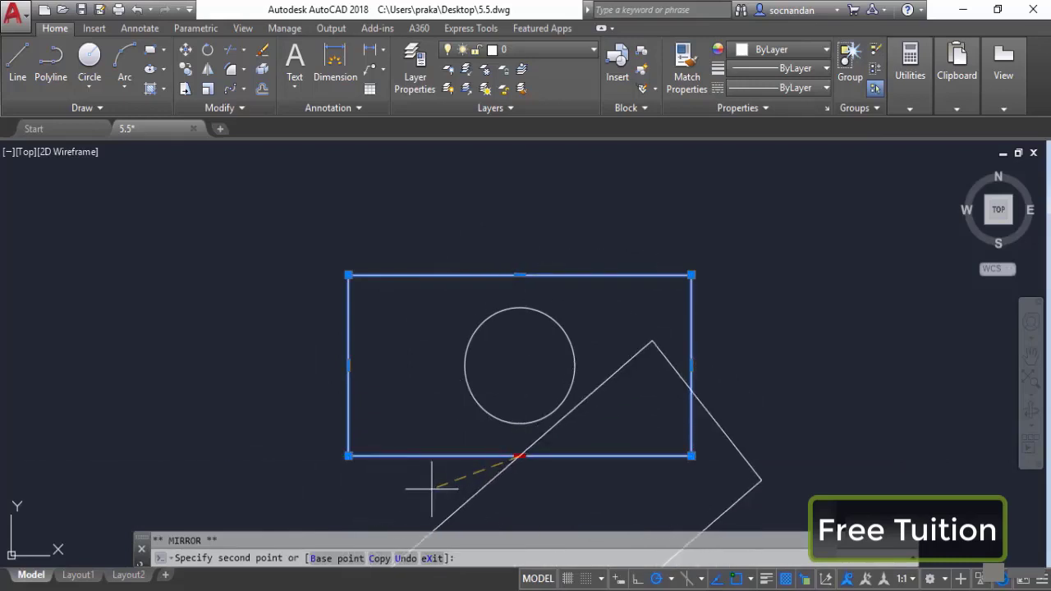
pyautogui.press('space')
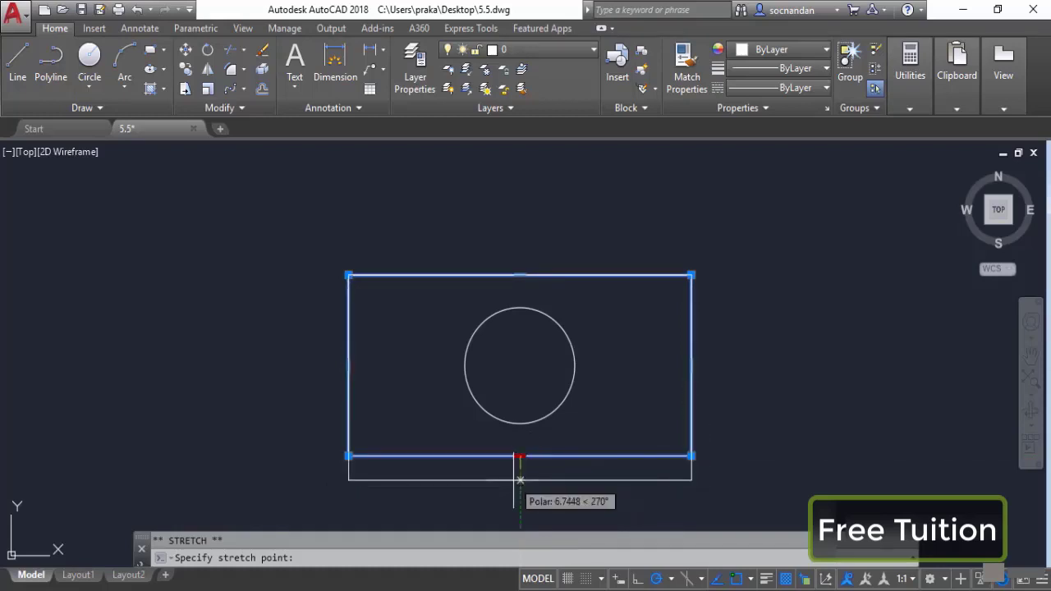
pyautogui.press('Escape')
pyautogui.press('Escape')
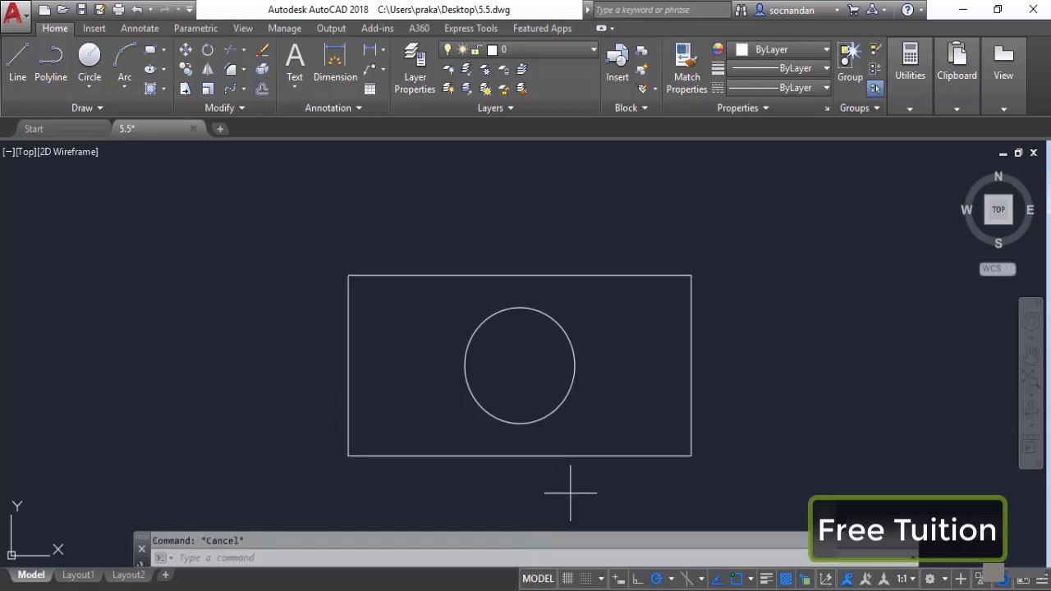
# Step: Select the rectangle and circle together, preview the Move, Rotate, Scale and Mirror grip modes from the circle's center, and cancel
pyautogui.click(571, 493)
pyautogui.click(527, 416)
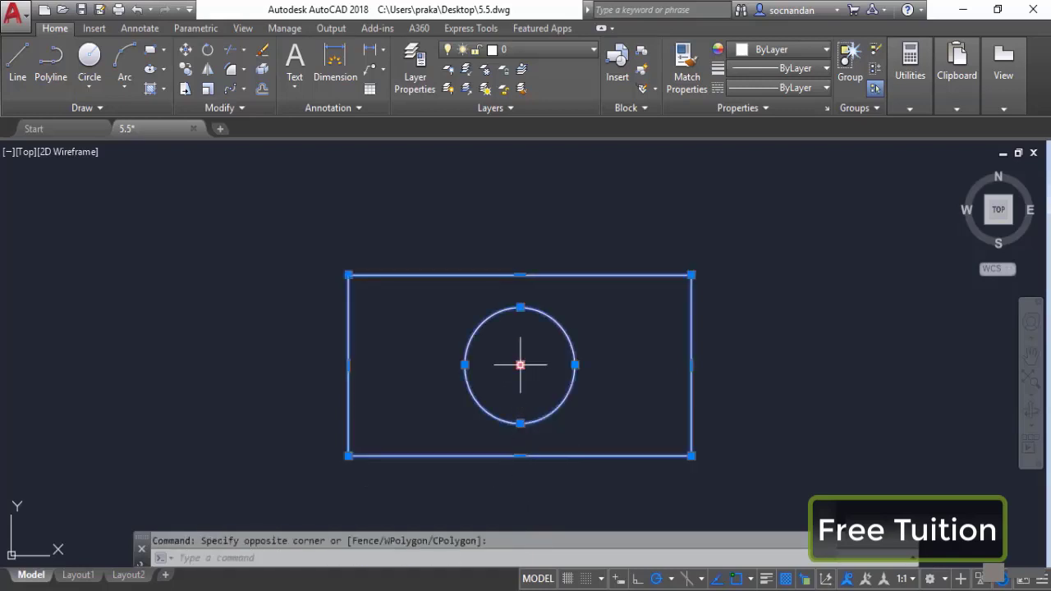
pyautogui.click(520, 364)
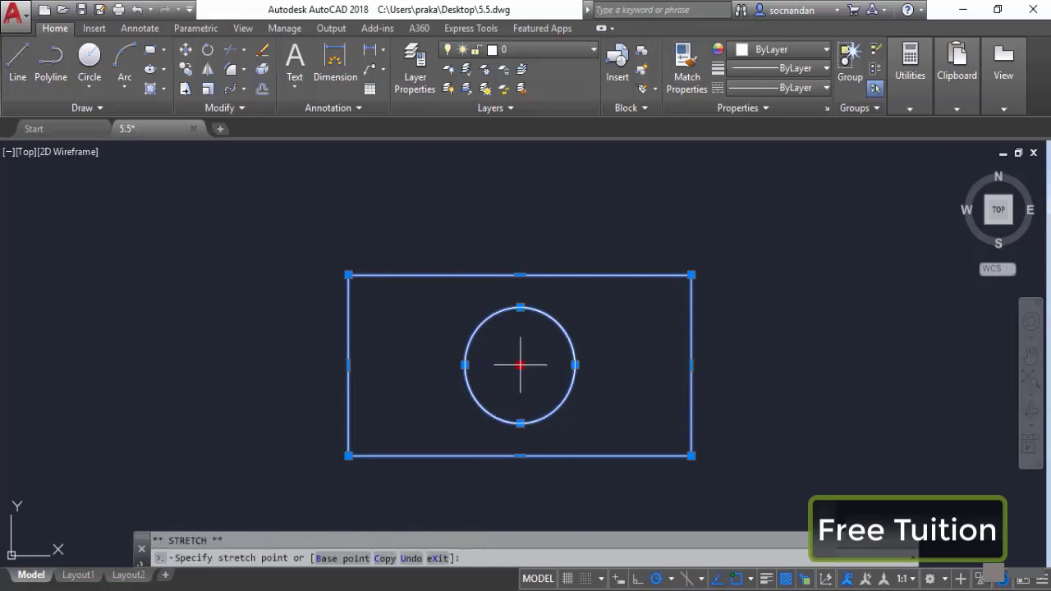
pyautogui.press('space')
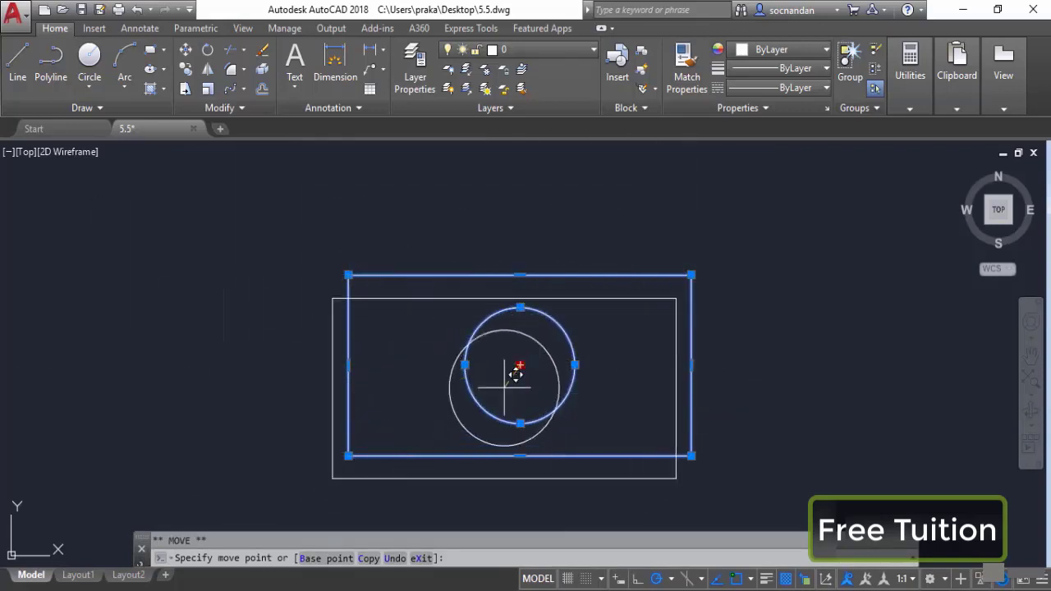
pyautogui.press('space')
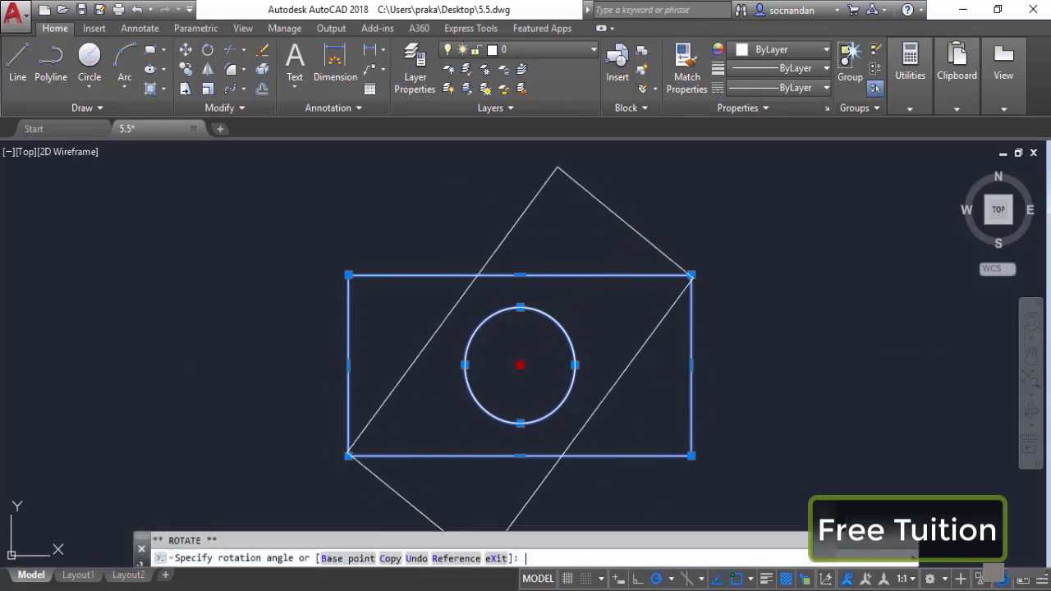
pyautogui.press('space')
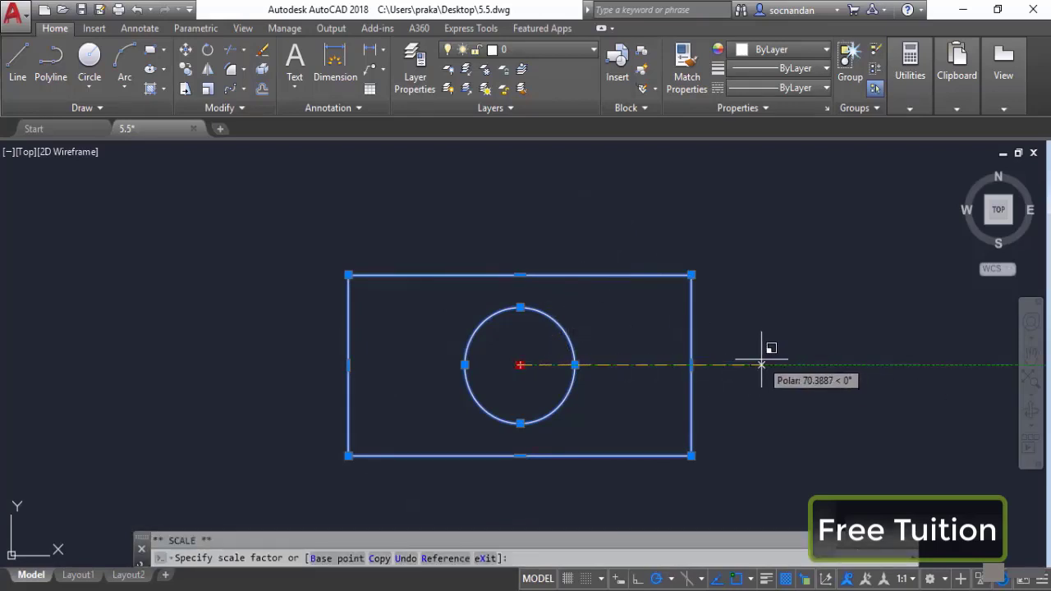
pyautogui.press('space')
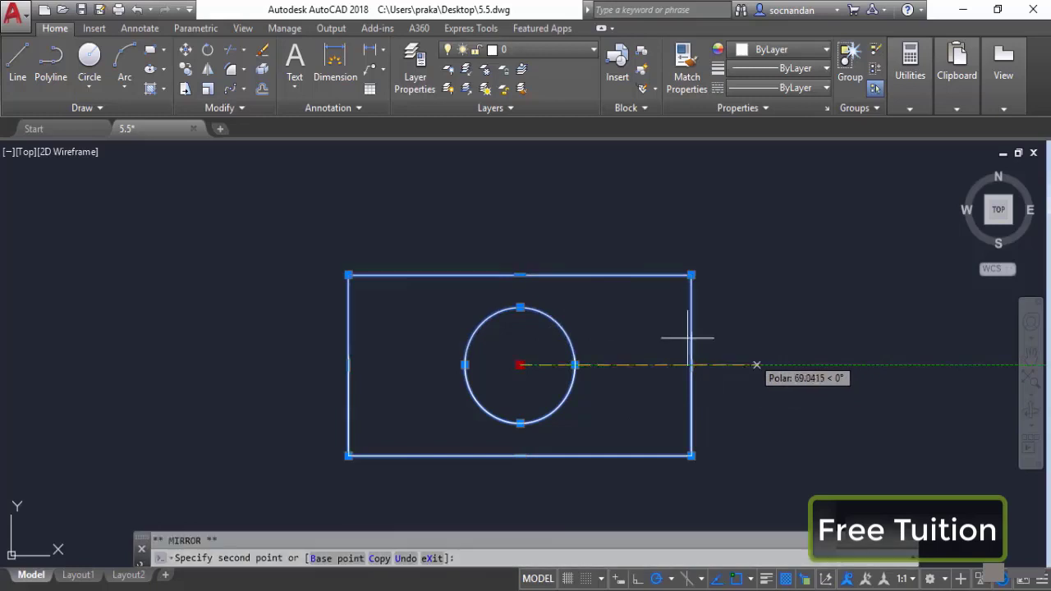
pyautogui.press('space')
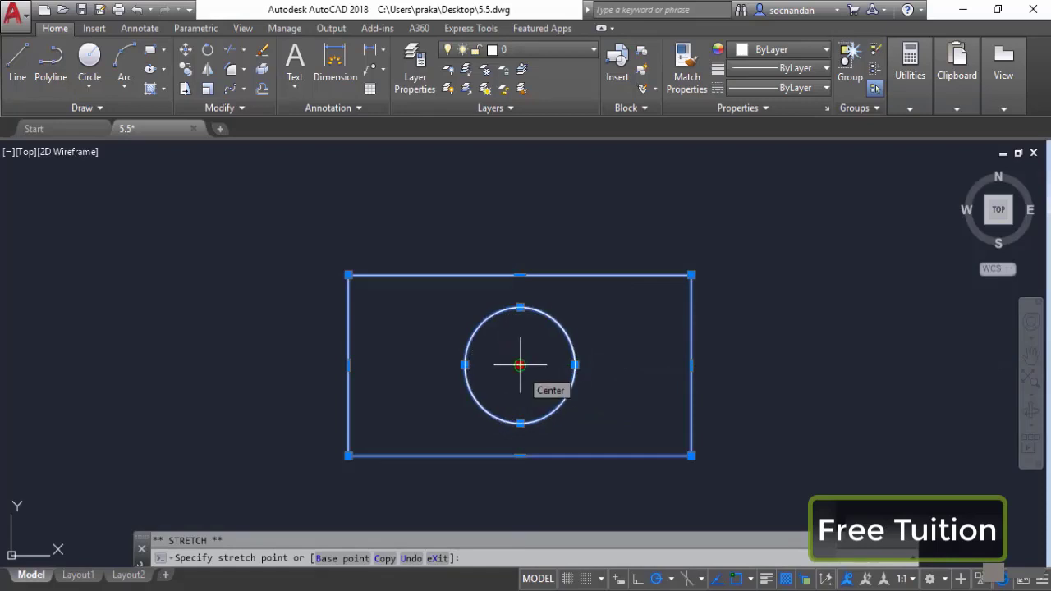
pyautogui.press('Escape')
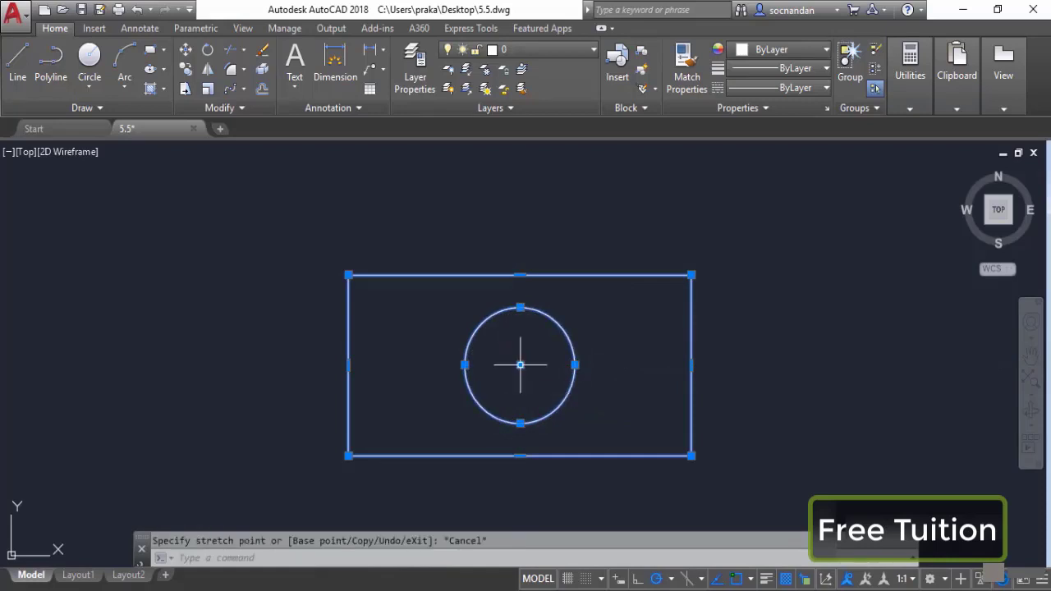
# Step: Enlarge the circle slightly by stretching its right quadrant grip outward, and clear the selection
pyautogui.click(575, 365)
pyautogui.press('Escape')
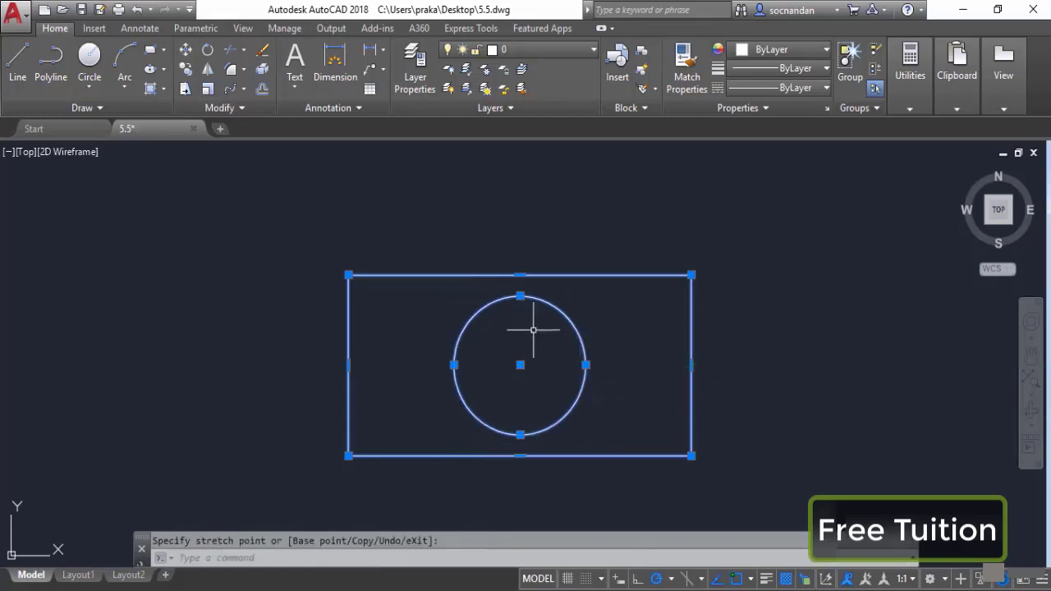
pyautogui.click(520, 365)
pyautogui.press('Escape')
pyautogui.press('Escape')
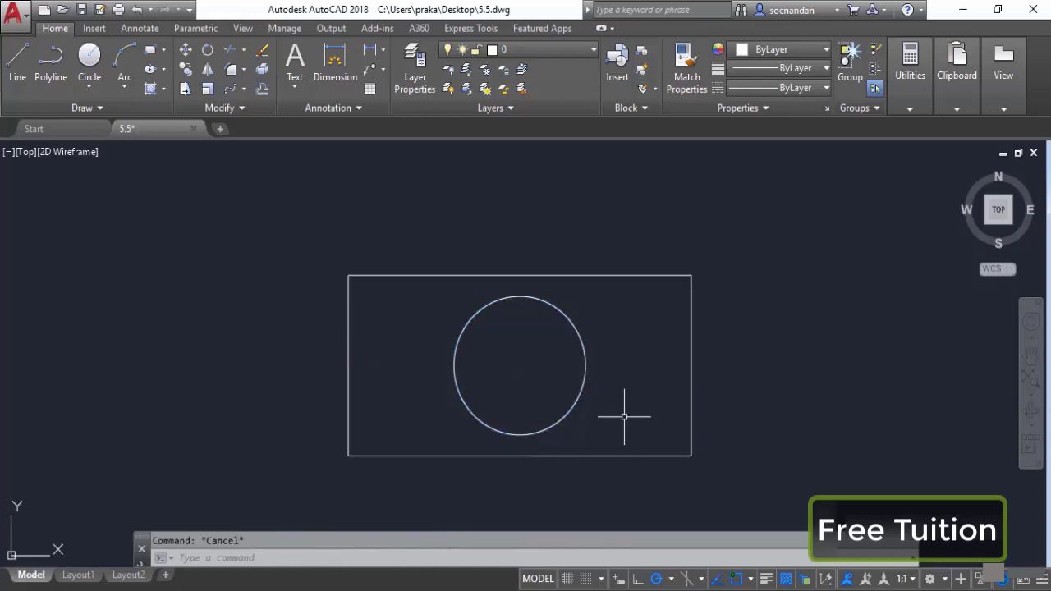
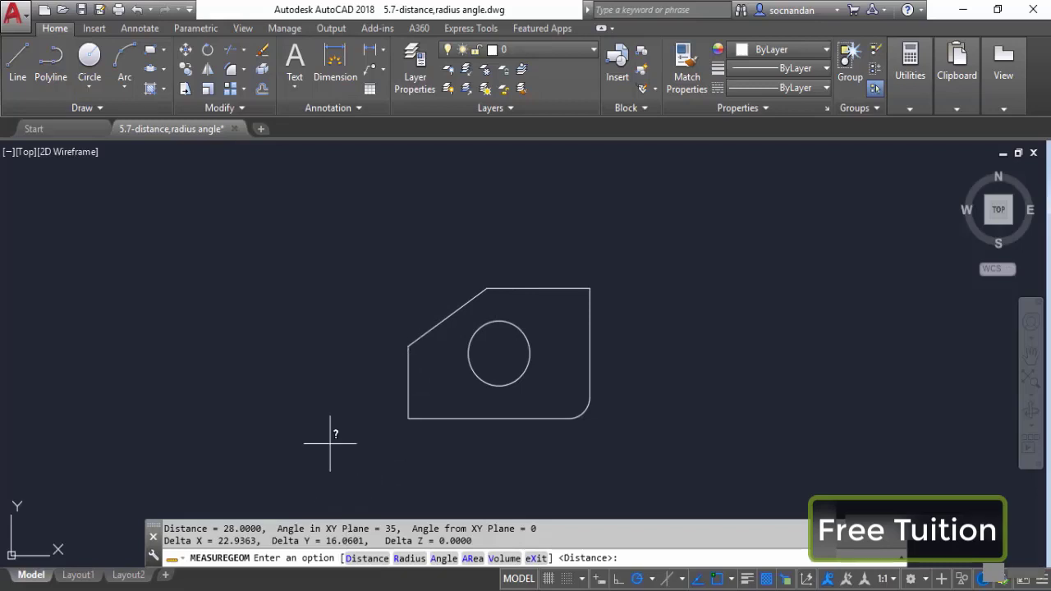
# Step: Measure the radius of the circle and of the rounded lower-right corner arc
pyautogui.press('Escape')
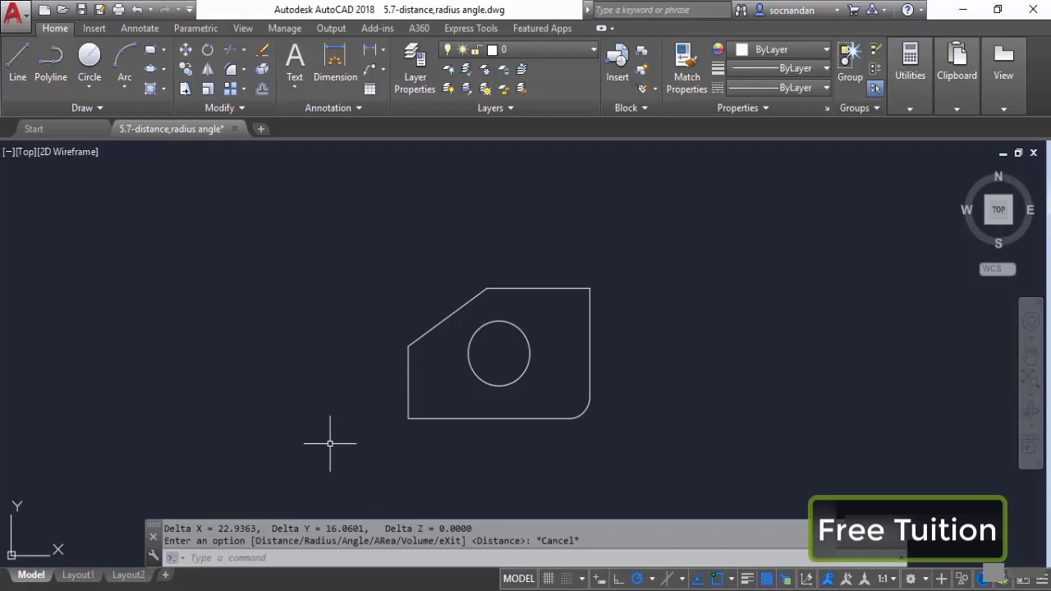
pyautogui.click(910, 66)
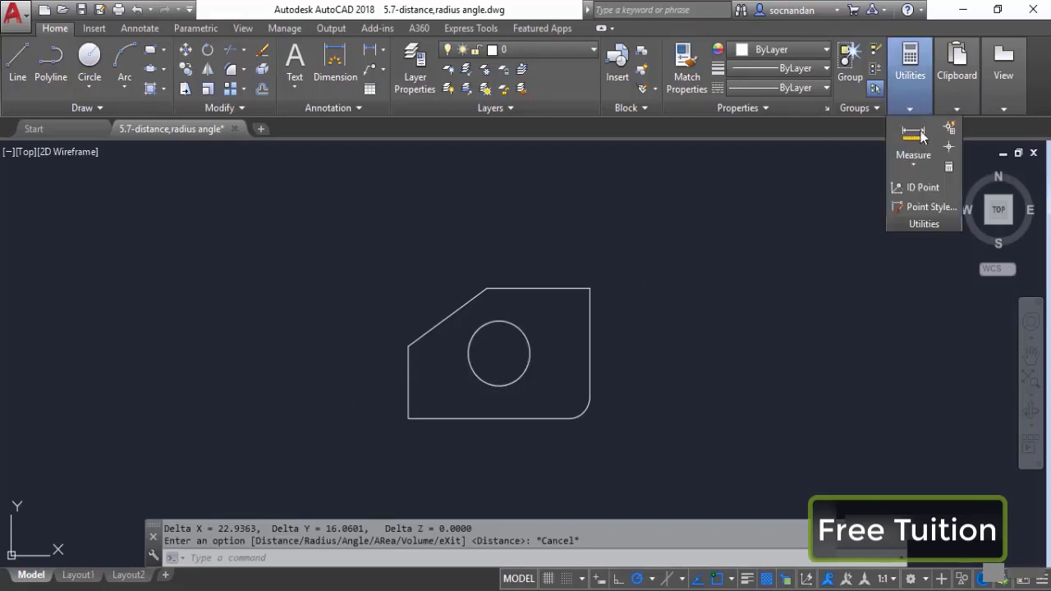
pyautogui.click(919, 164)
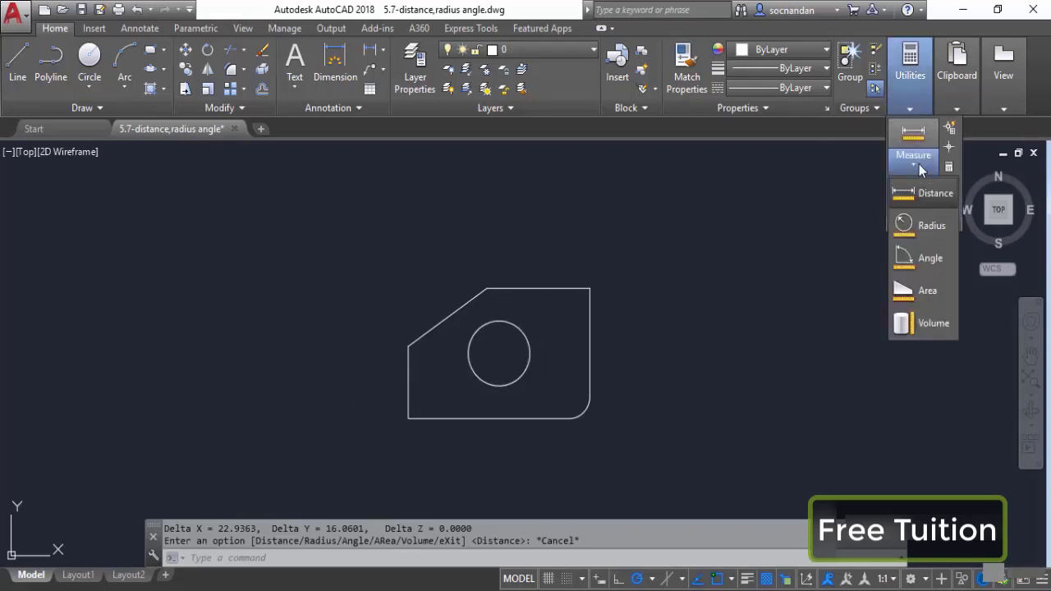
pyautogui.click(930, 227)
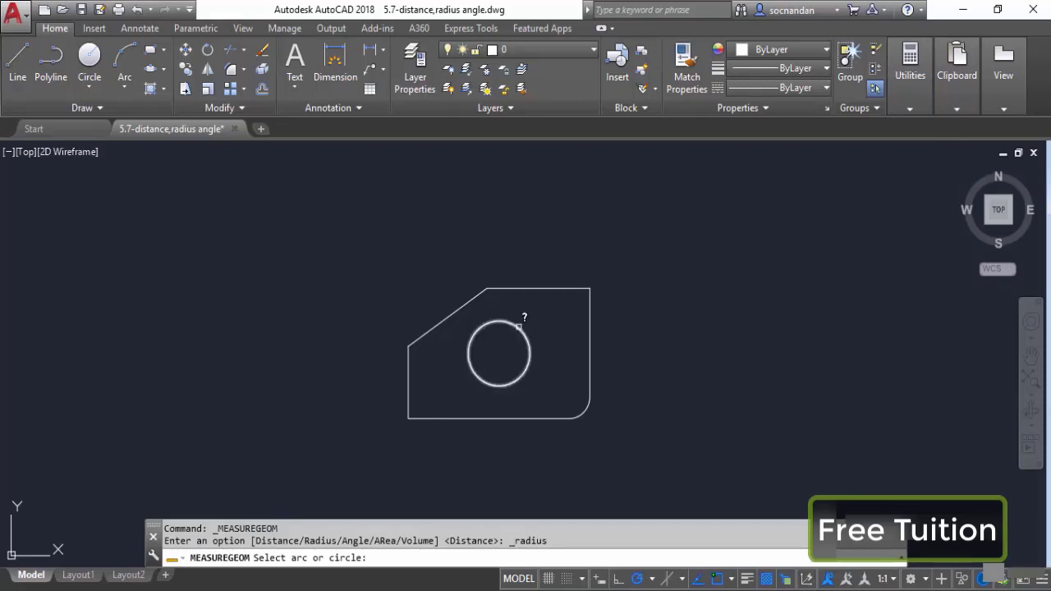
pyautogui.click(518, 326)
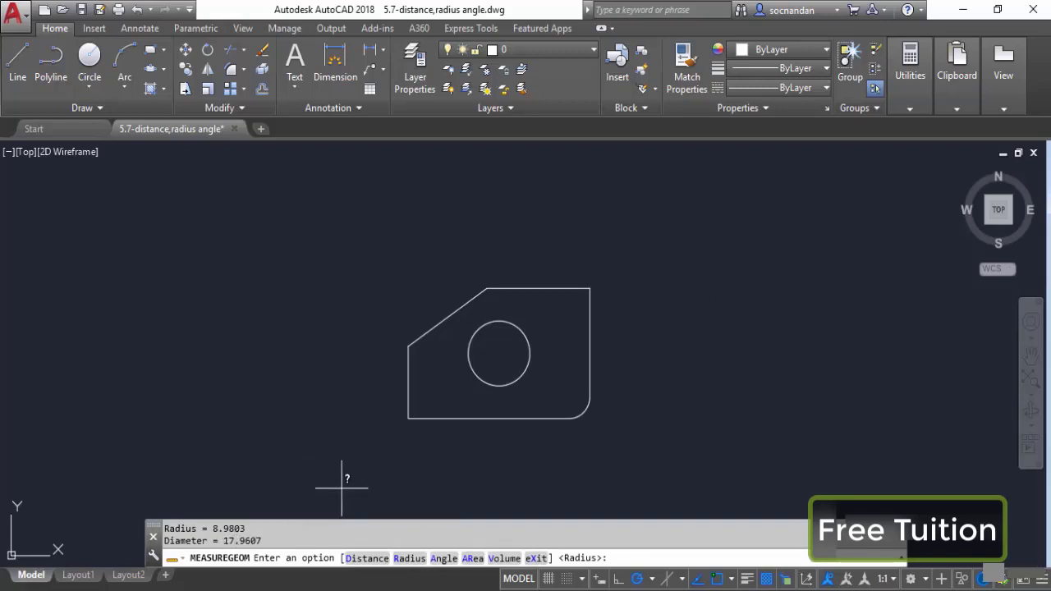
pyautogui.click(409, 562)
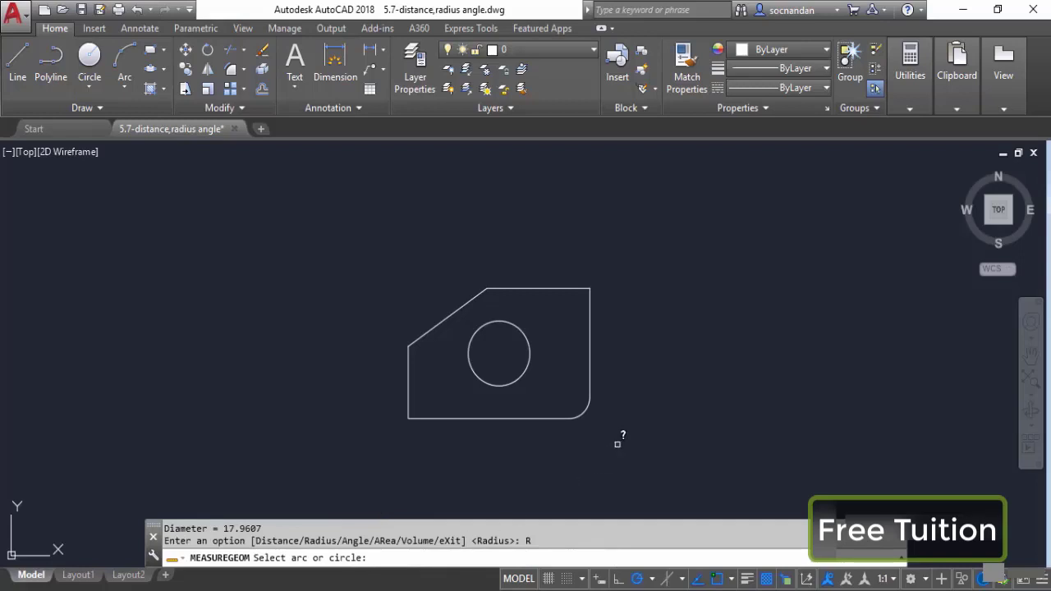
pyautogui.click(588, 404)
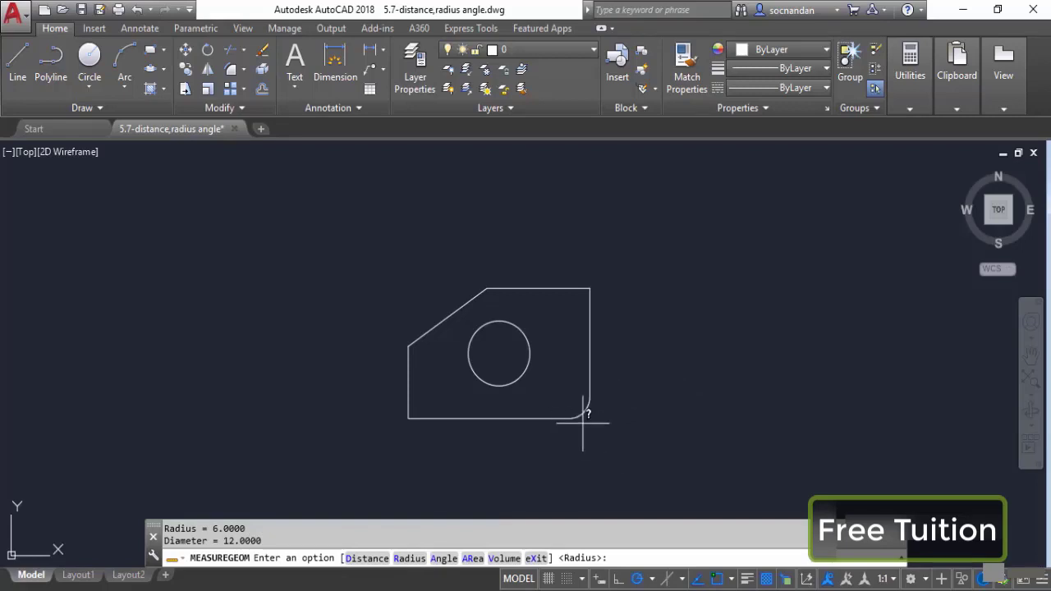
pyautogui.press('Escape')
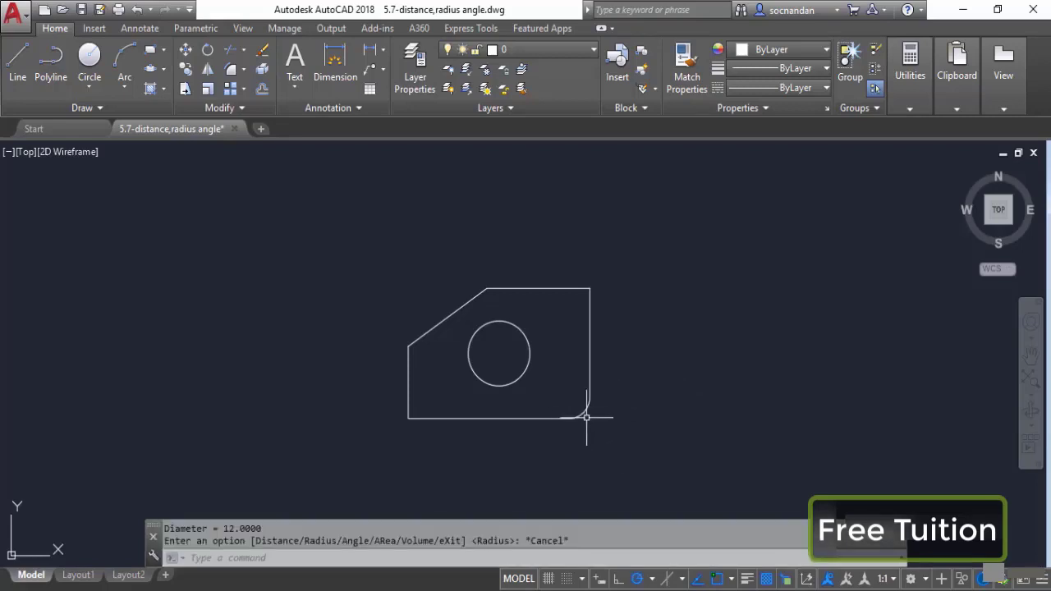
# Step: Measure the angle between the slanted upper-left edge and the left vertical edge
pyautogui.click(911, 83)
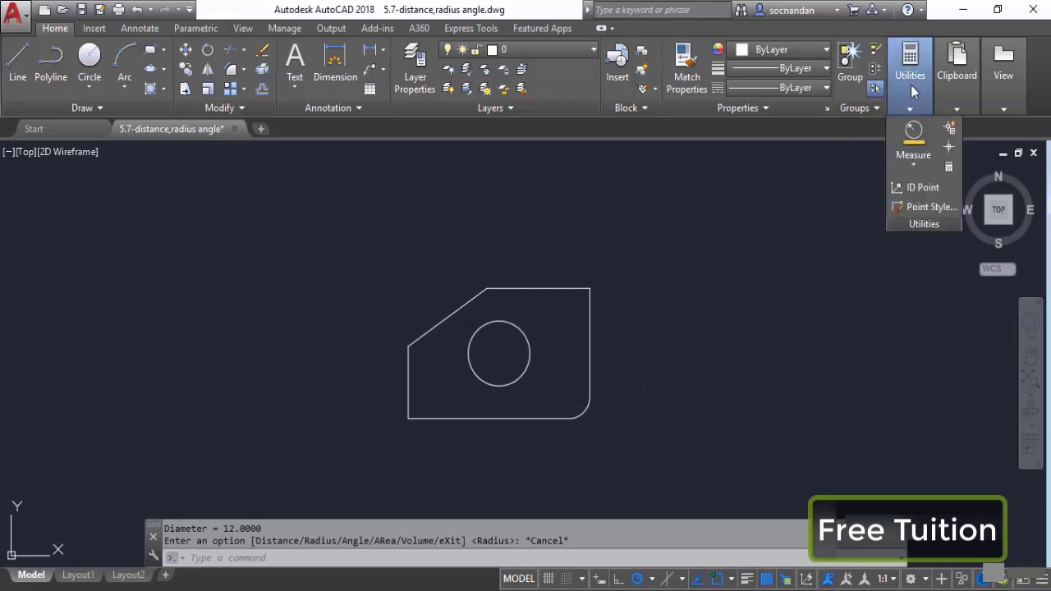
pyautogui.click(915, 162)
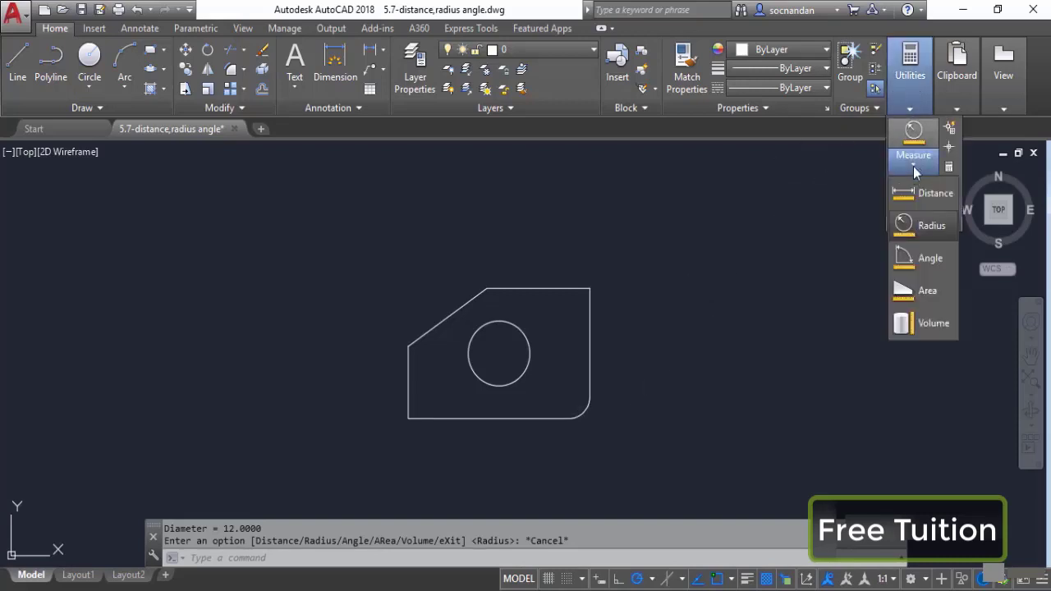
pyautogui.click(929, 259)
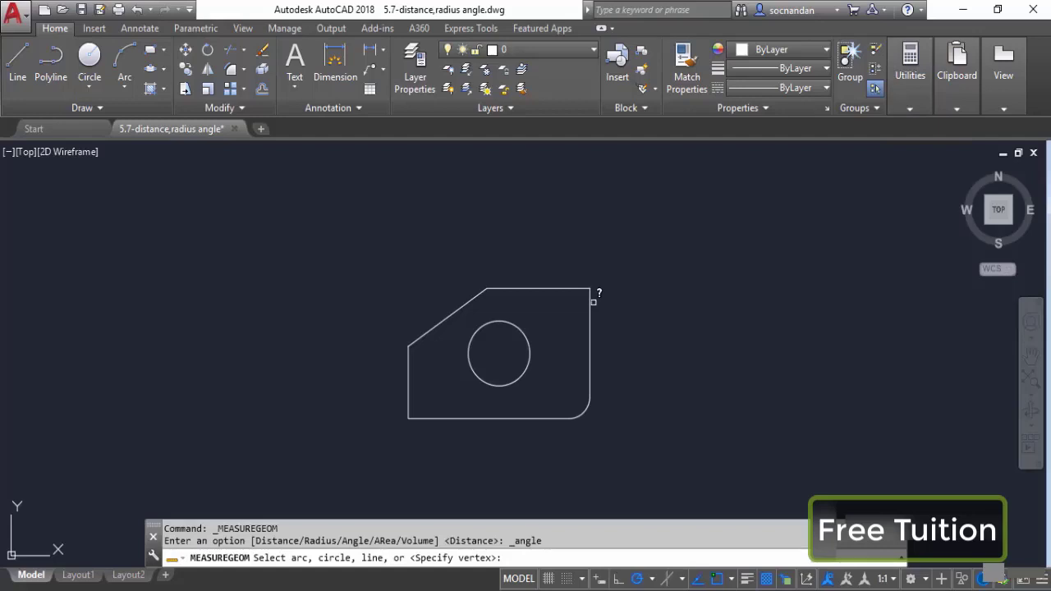
pyautogui.click(436, 326)
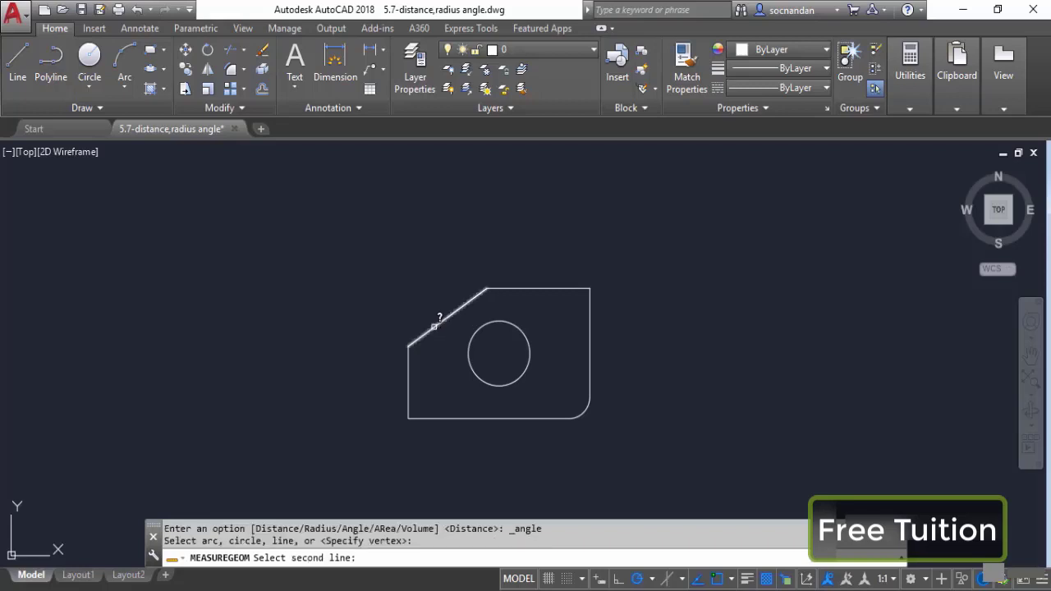
pyautogui.click(410, 379)
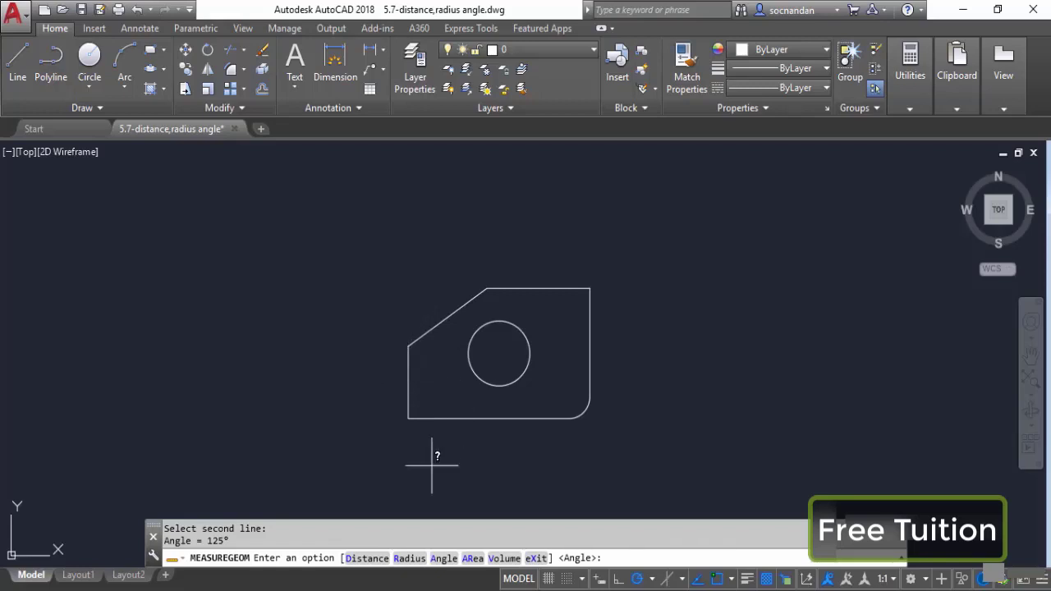
# Step: Measure the angle between the slanted upper-left edge and the horizontal top edge, and end the measurement command
pyautogui.click(444, 559)
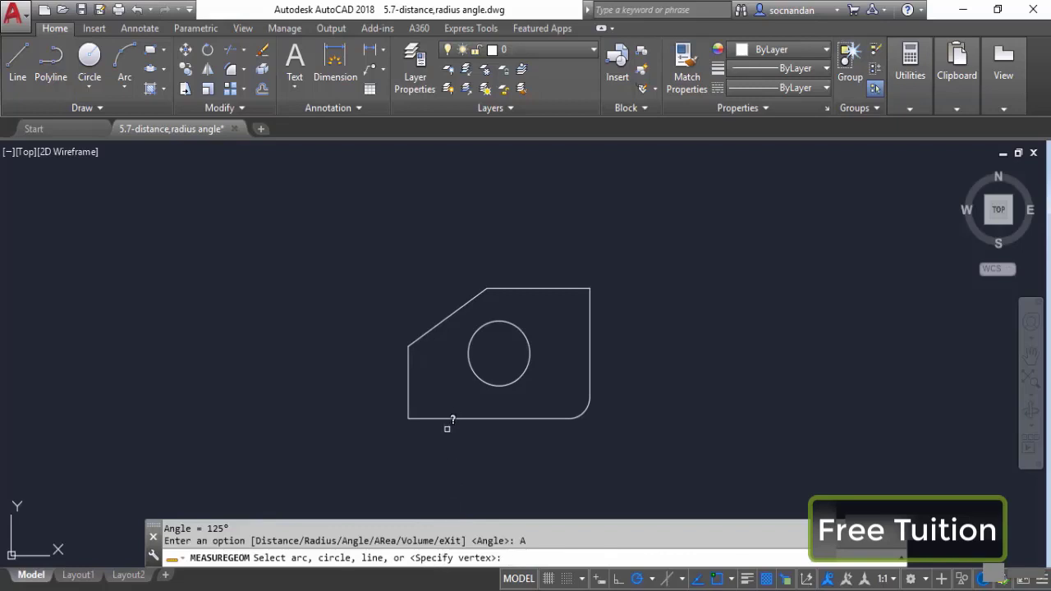
pyautogui.click(457, 310)
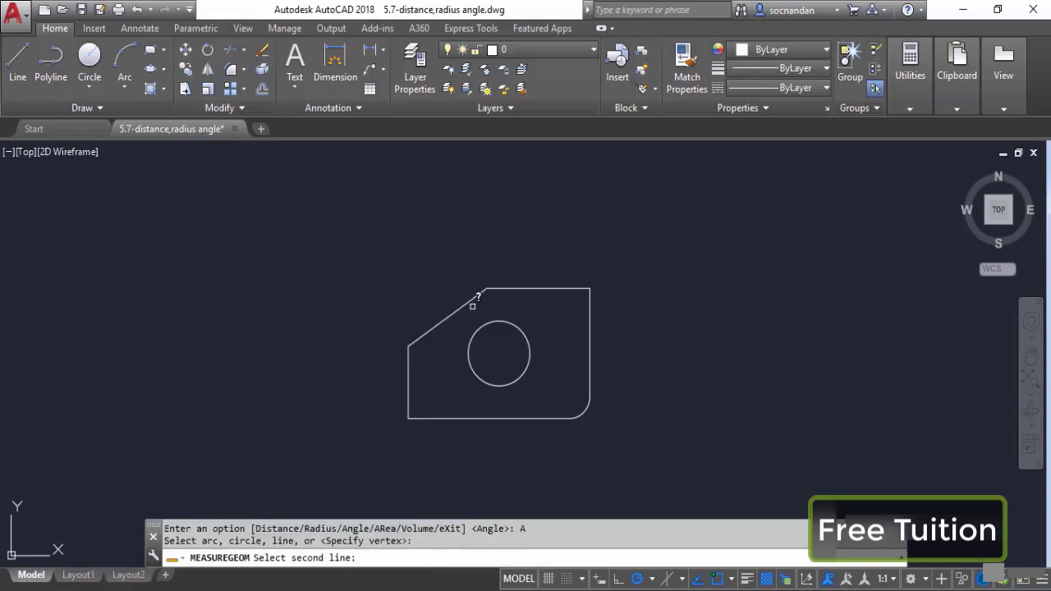
pyautogui.click(520, 288)
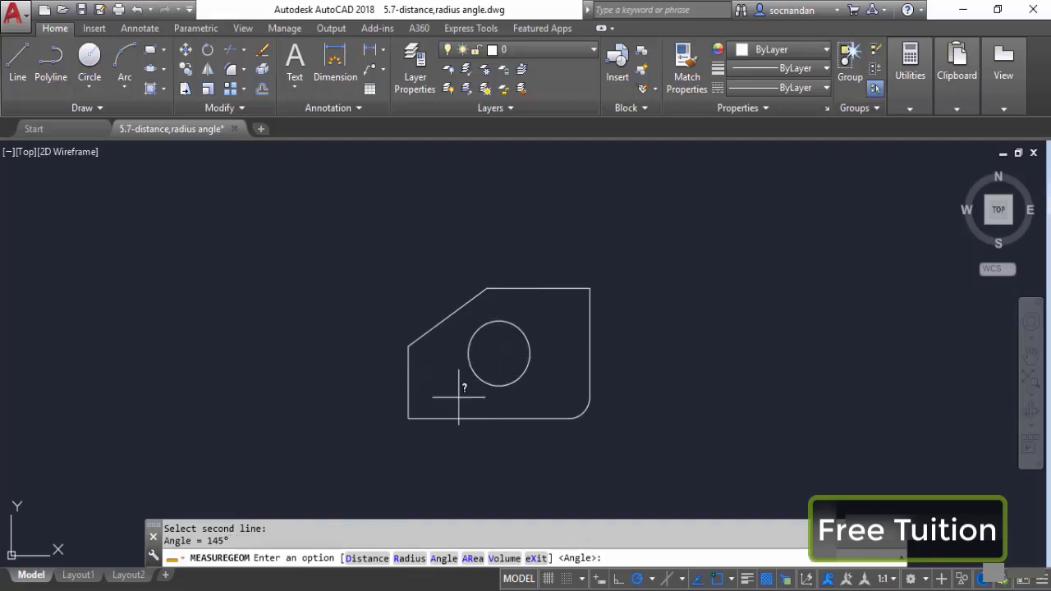
pyautogui.press('Escape')
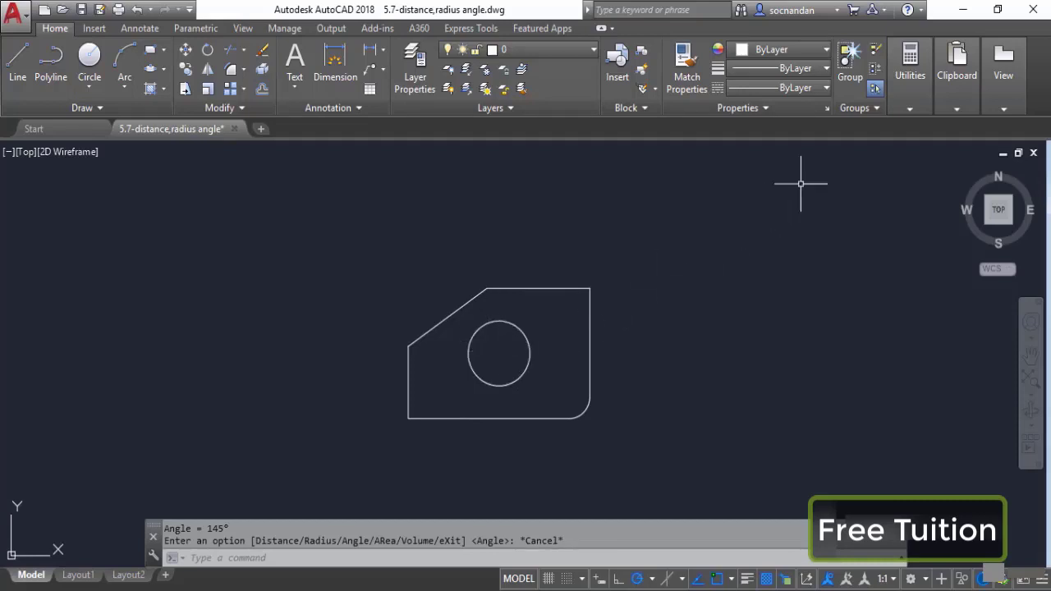
# Step: Identify the coordinates of the circle's center with ID Point
pyautogui.click(916, 102)
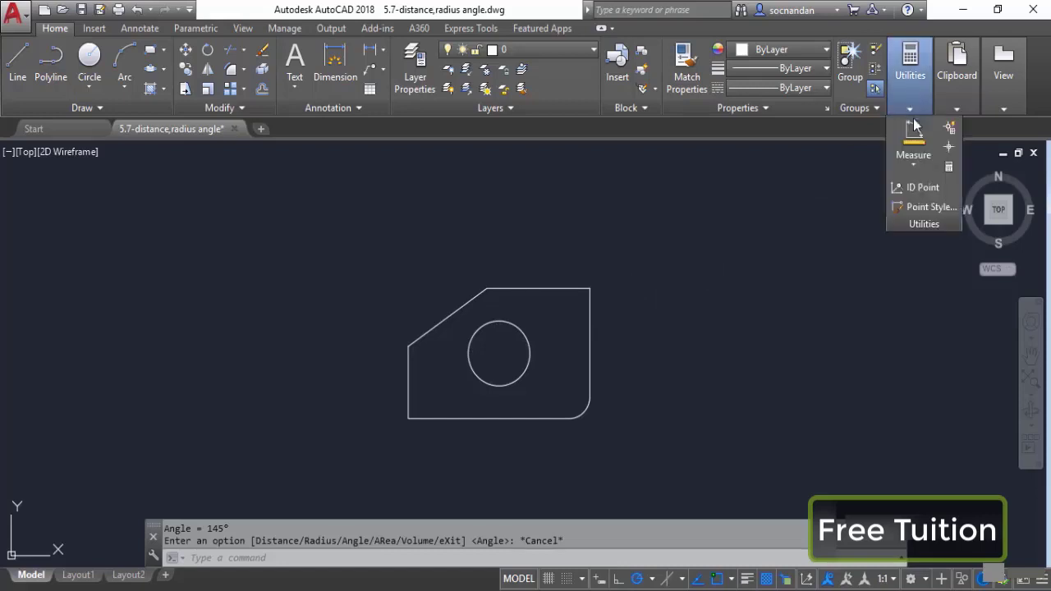
pyautogui.click(923, 188)
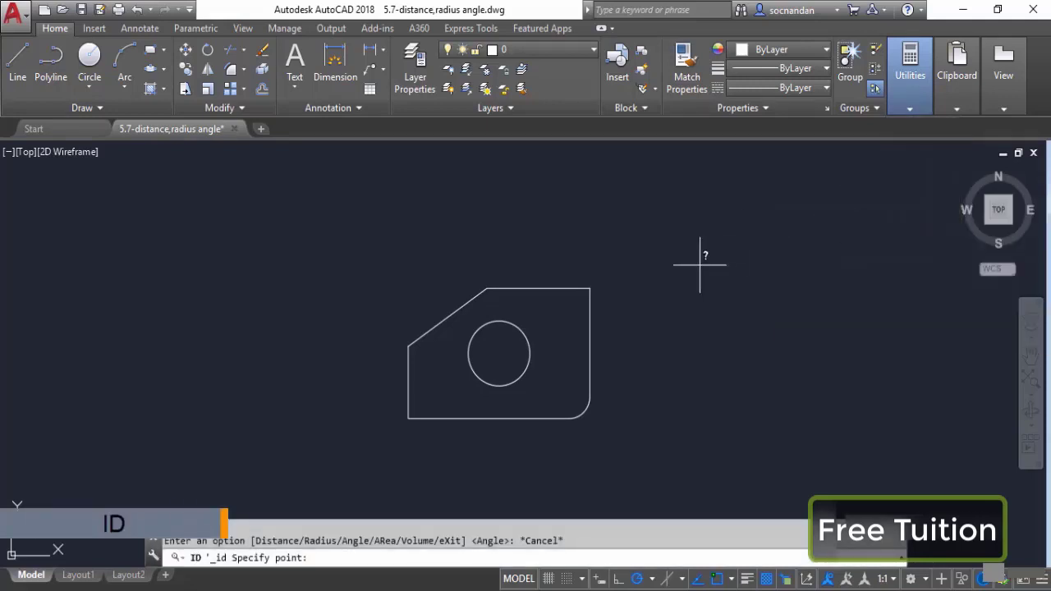
pyautogui.click(500, 353)
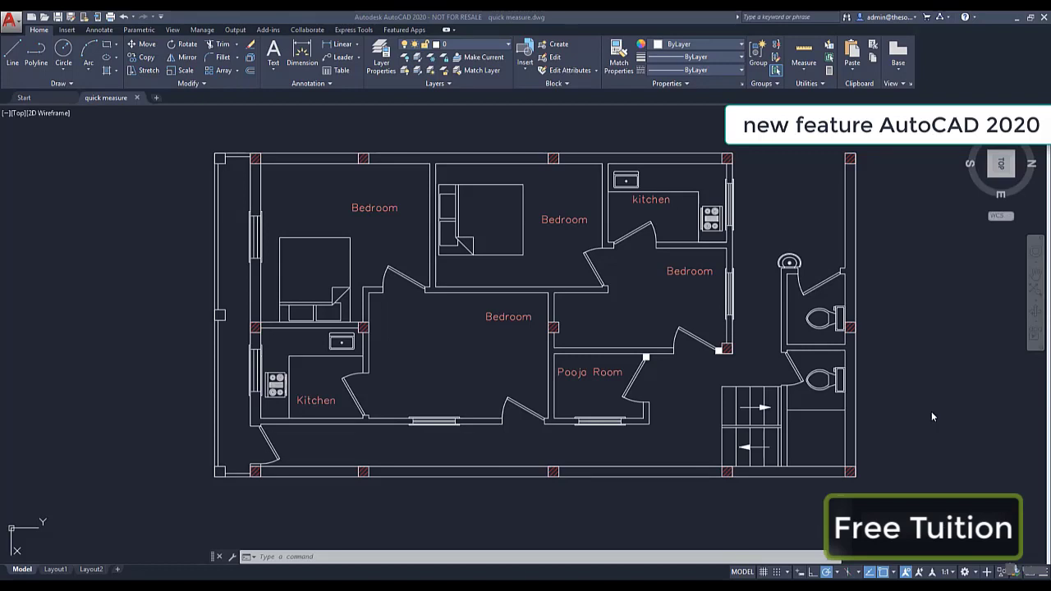
# Step: Examine the floor plan's dimensions with Quick Measure, inspecting the kitchen, the staircase and the north arrow symbol above the plan
pyautogui.click(805, 71)
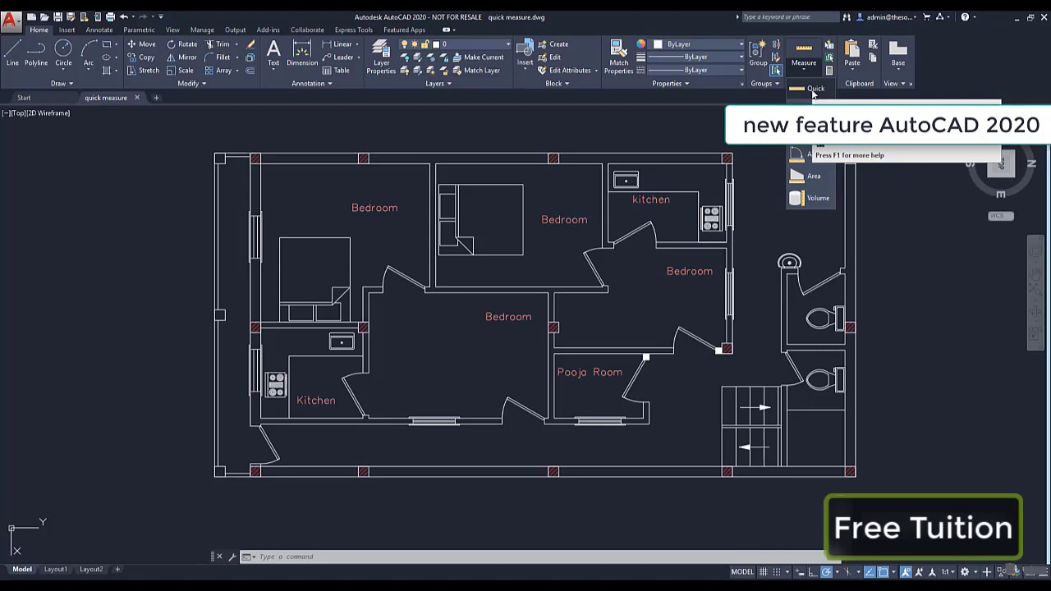
pyautogui.click(813, 90)
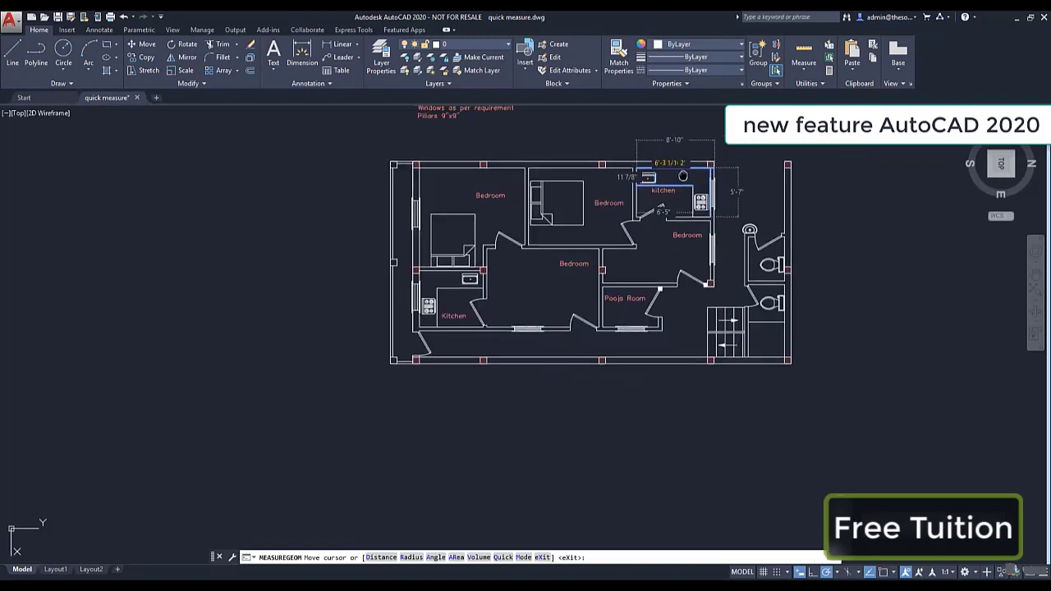
pyautogui.scroll(-3, 626, 179)
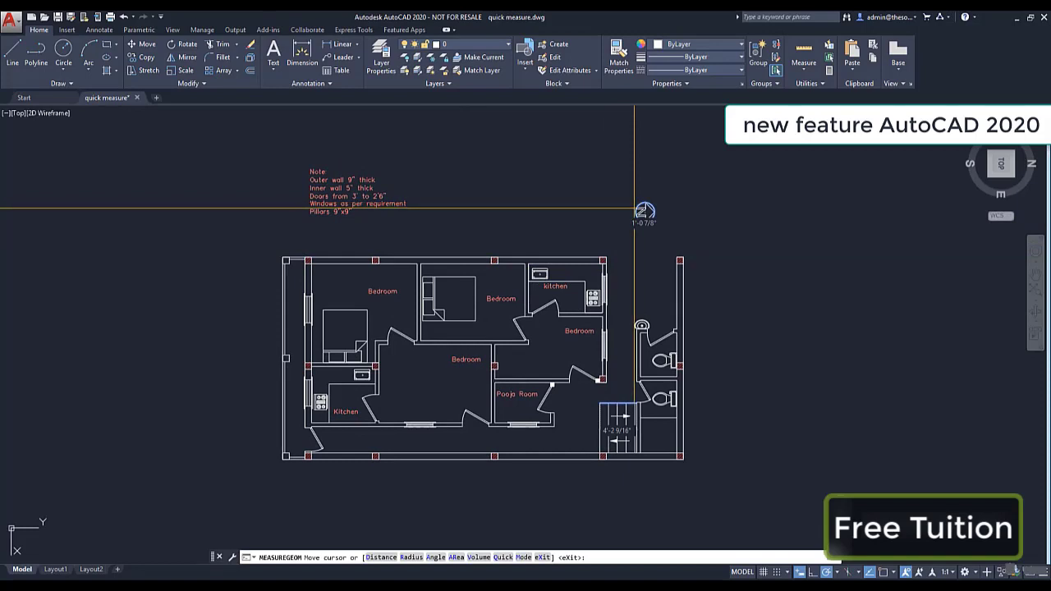
pyautogui.scroll(5, 649, 212)
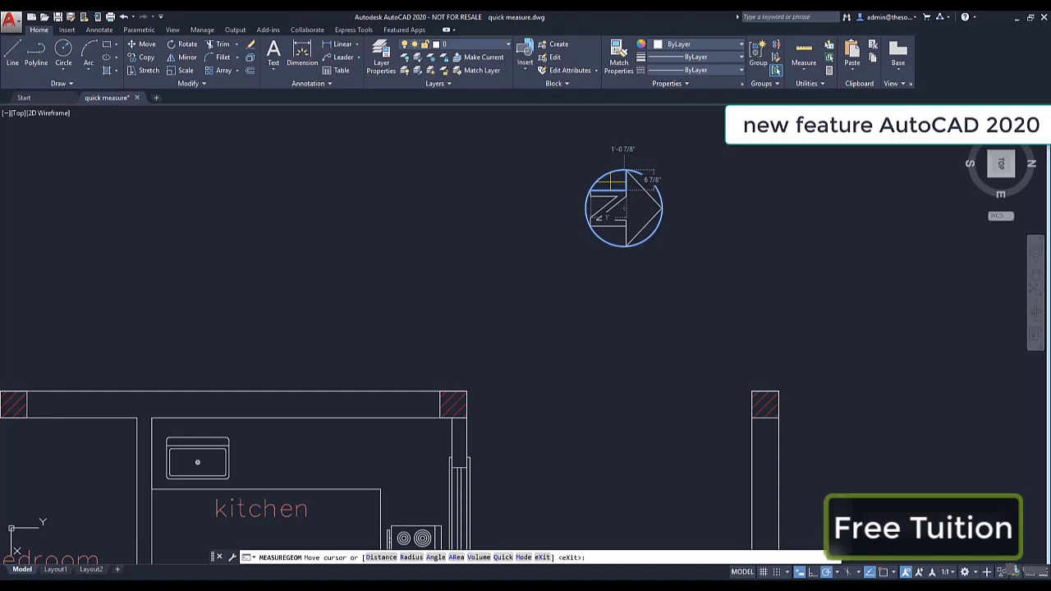
pyautogui.scroll(-3, 604, 274)
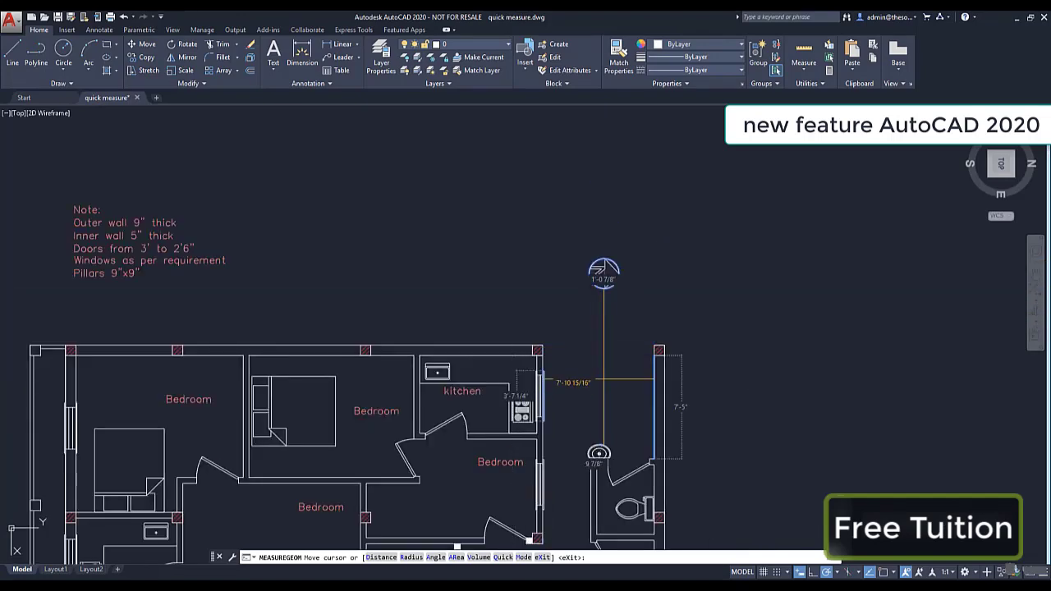
pyautogui.moveTo(603, 271)
pyautogui.mouseDown(button='middle')
pyautogui.moveTo(627, 140)
pyautogui.moveTo(730, 135)
pyautogui.mouseUp(button='middle')
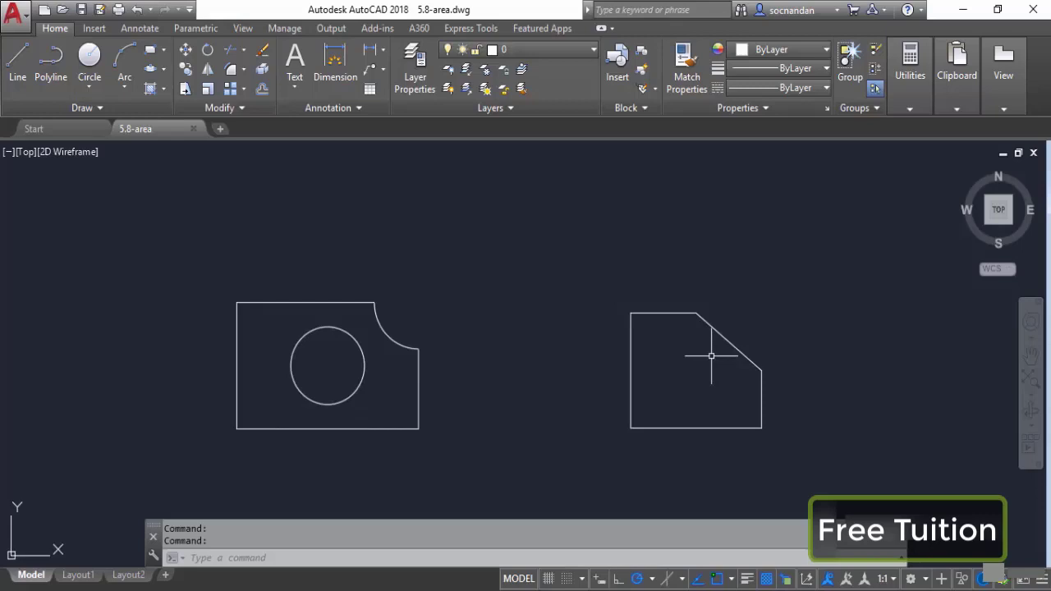
# Step: Measure the area of the right-hand shape with the chamfered corner by picking its five corners, and end the command
pyautogui.click(915, 100)
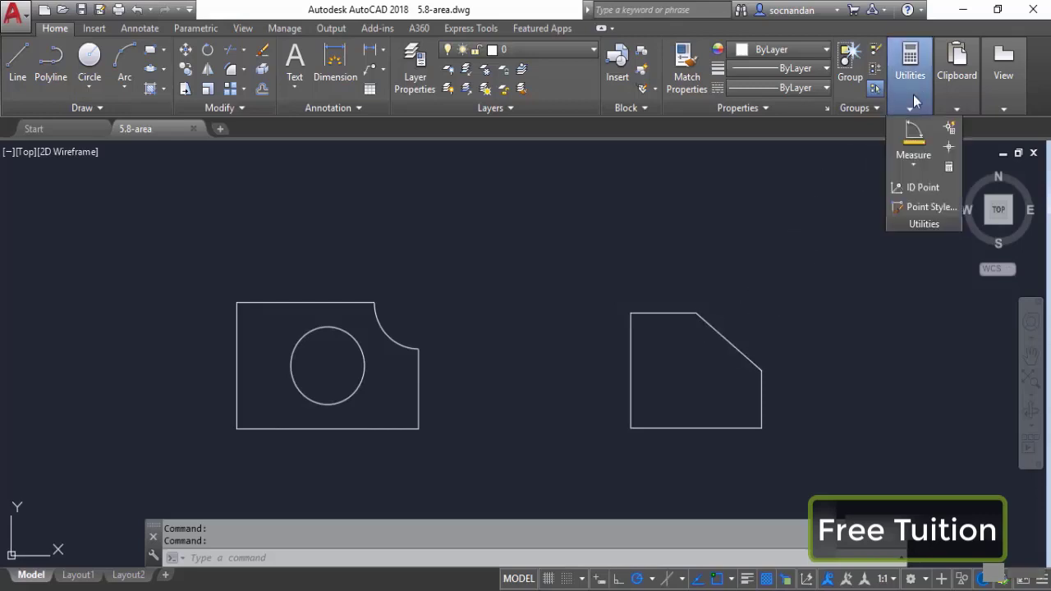
pyautogui.click(917, 163)
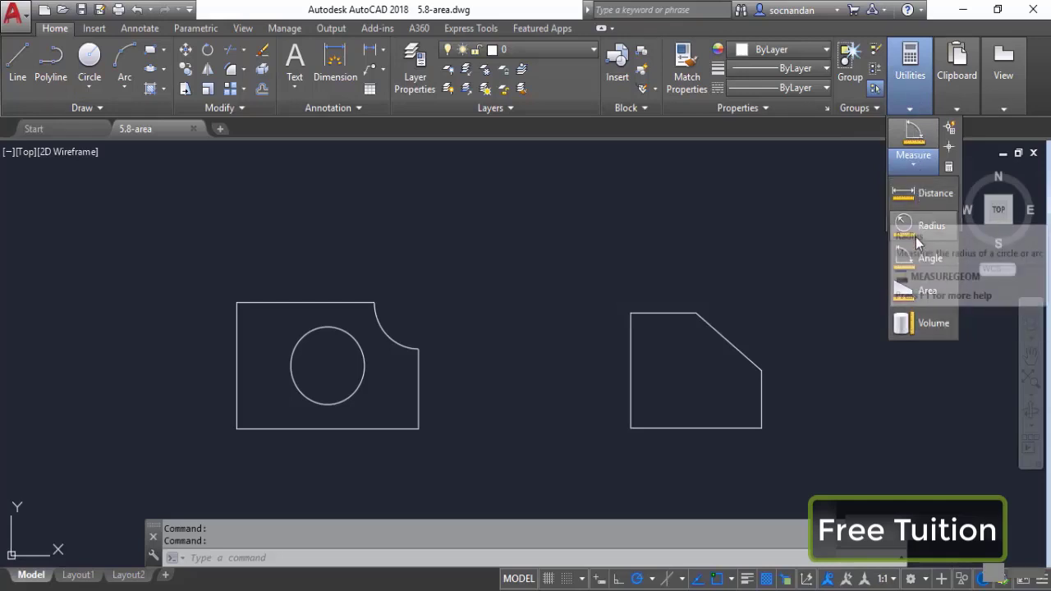
pyautogui.click(913, 294)
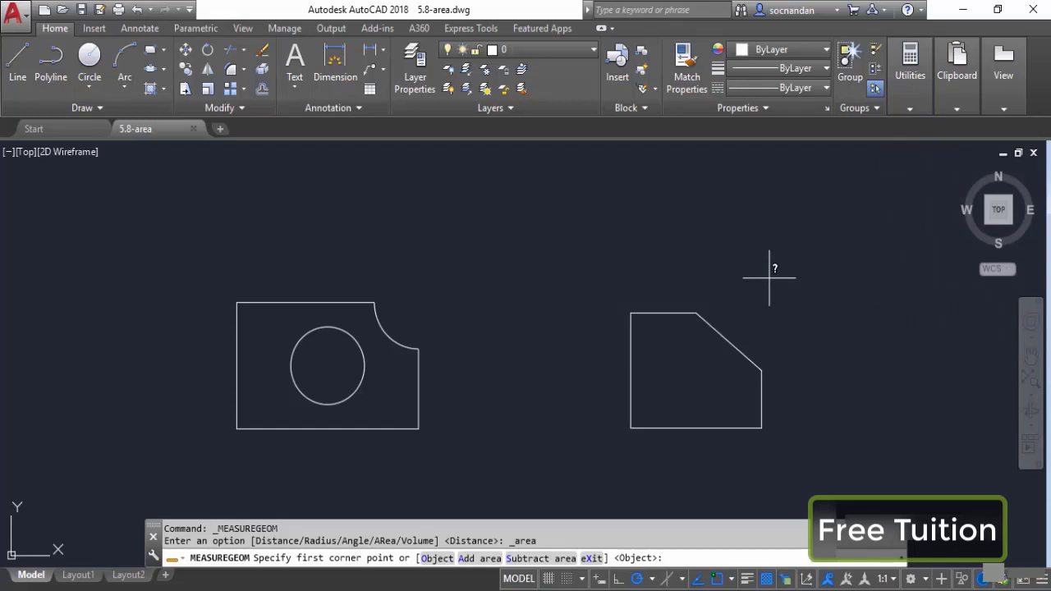
pyautogui.moveTo(704, 369)
pyautogui.mouseDown(button='middle')
pyautogui.moveTo(570, 355)
pyautogui.moveTo(532, 364)
pyautogui.mouseUp(button='middle')
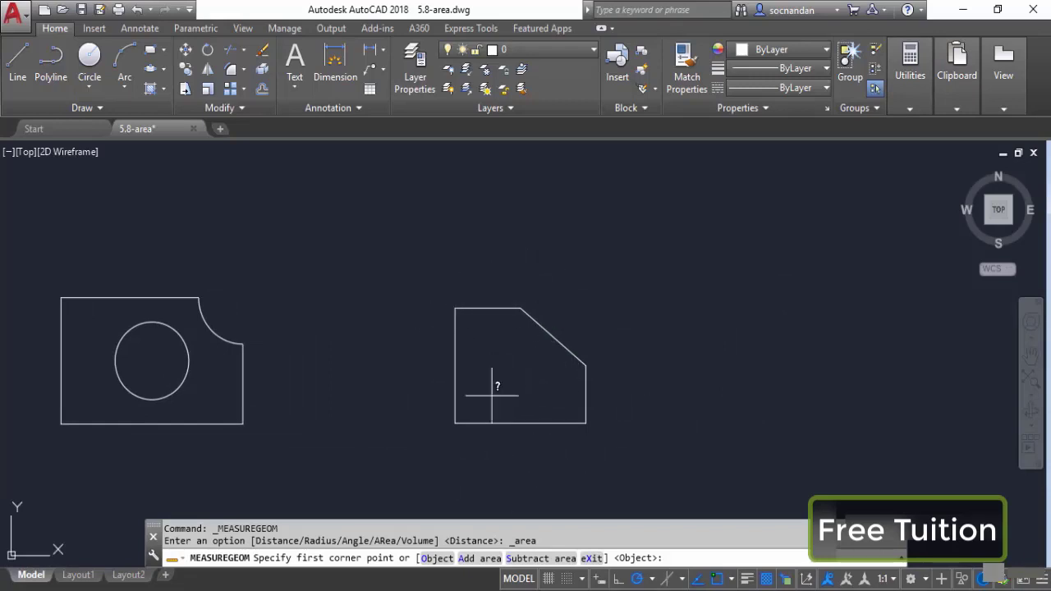
pyautogui.click(455, 423)
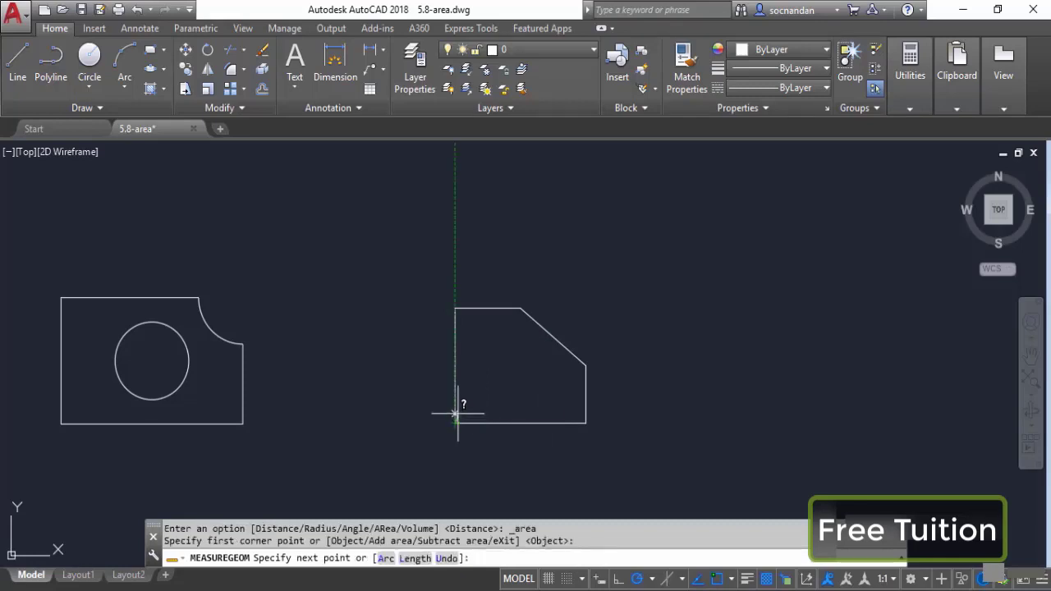
pyautogui.click(455, 309)
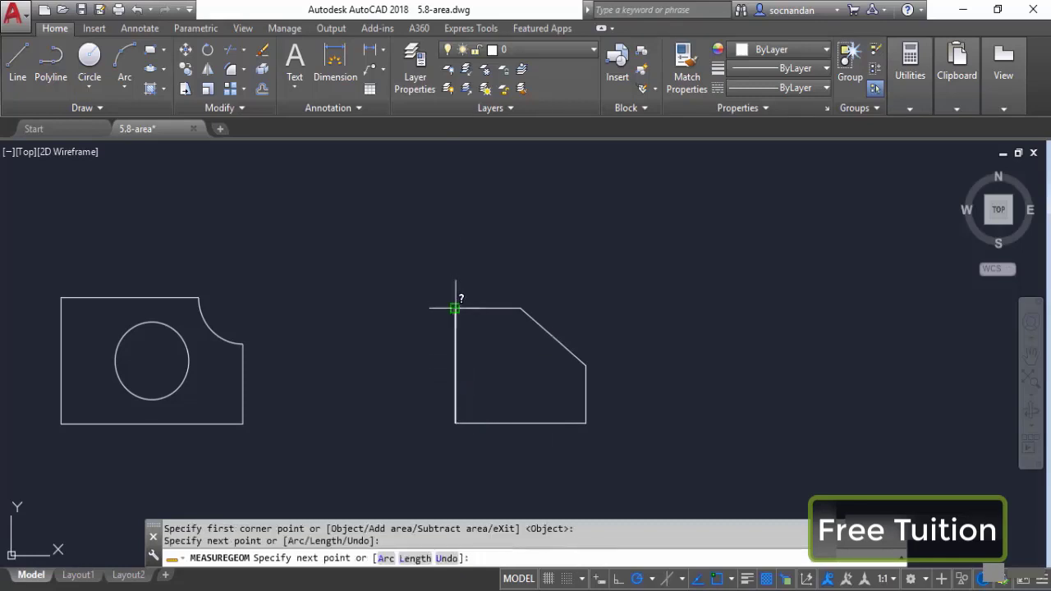
pyautogui.click(521, 308)
pyautogui.click(587, 364)
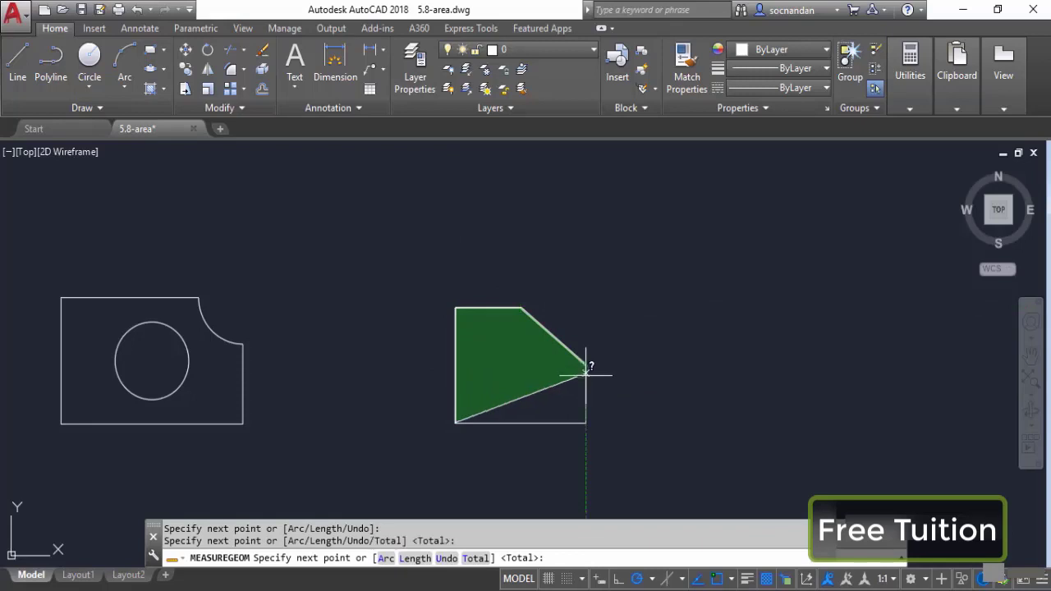
pyautogui.click(587, 423)
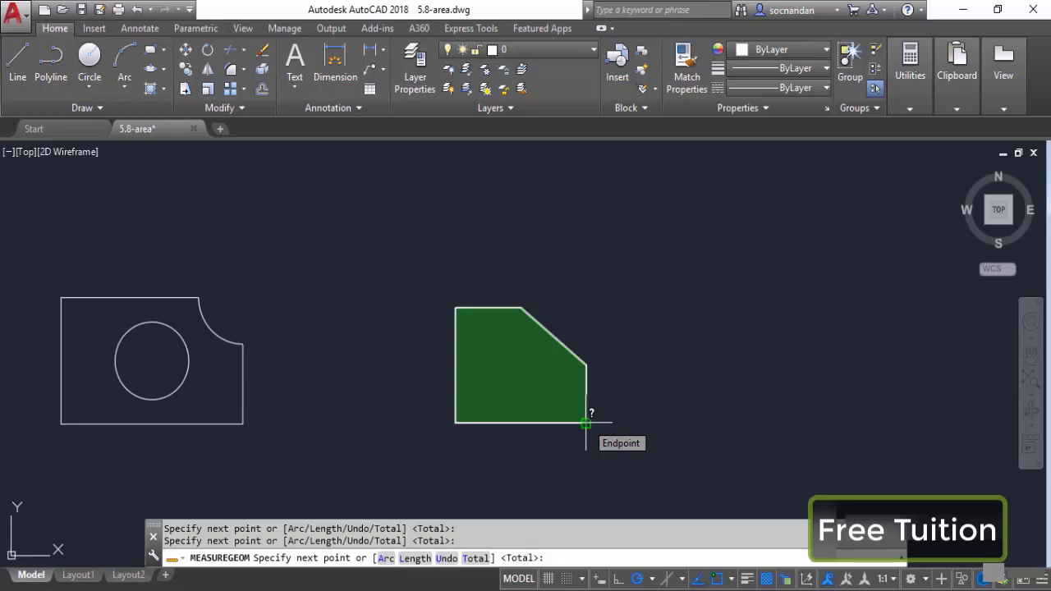
pyautogui.press('Return')
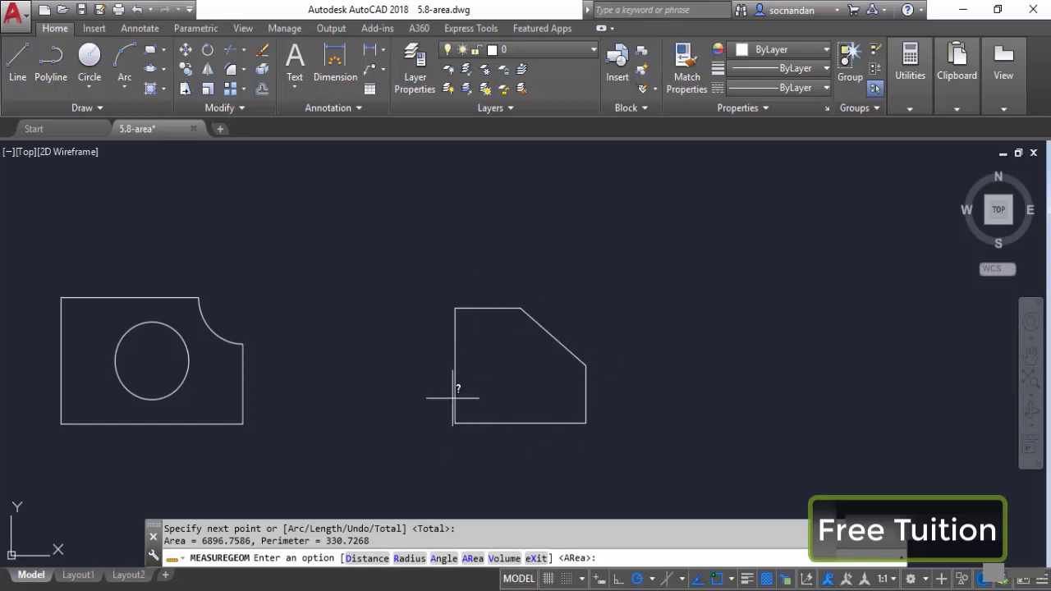
pyautogui.moveTo(500, 383); pyautogui.dragTo(698, 382, button='middle')
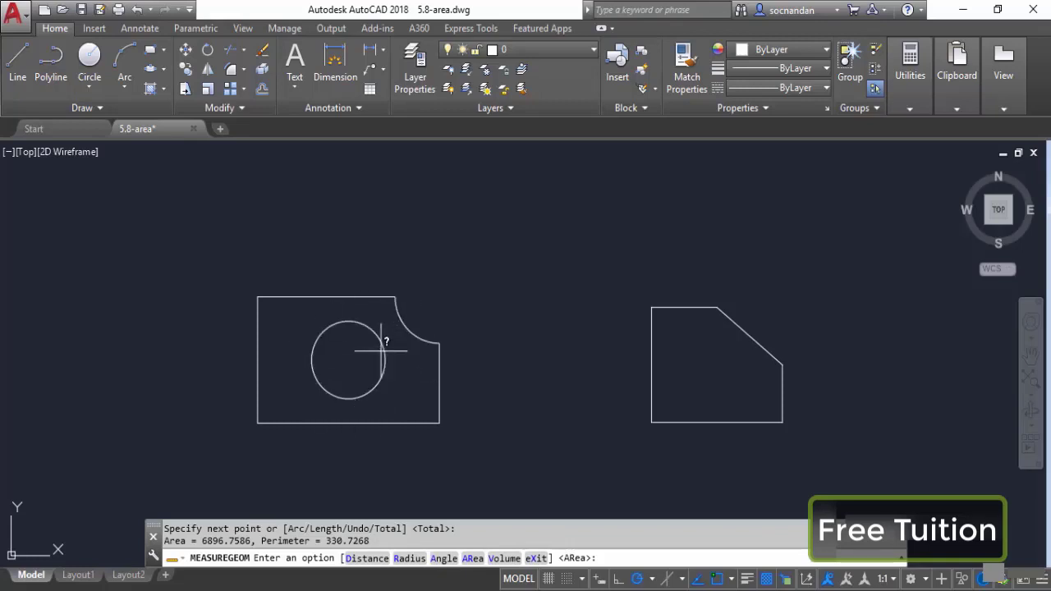
pyautogui.press('Escape')
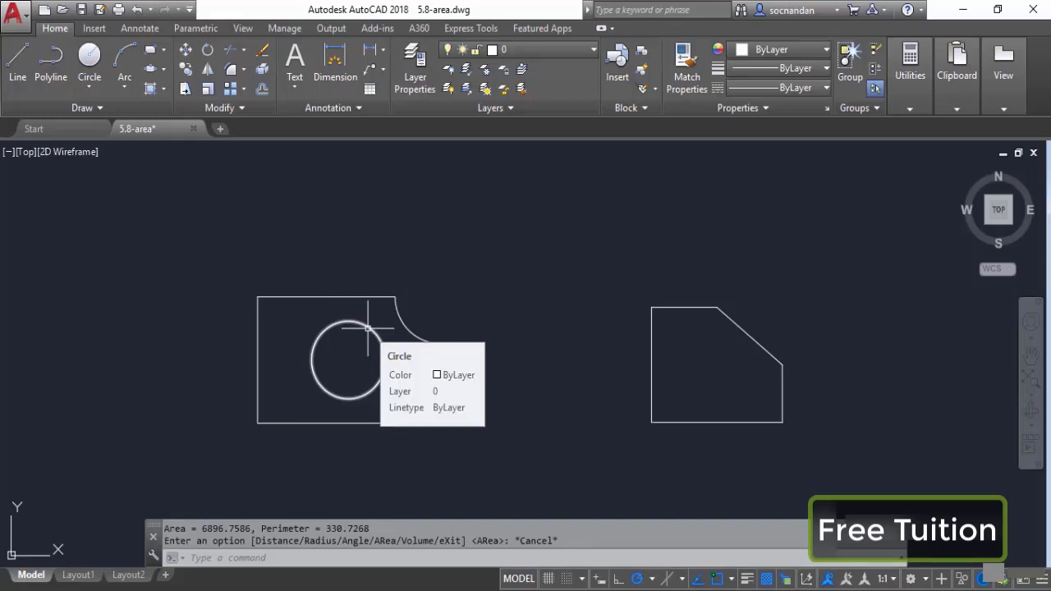
# Step: Start an area measurement with the Object option for the shape containing the circle
pyautogui.click(911, 76)
pyautogui.click(914, 162)
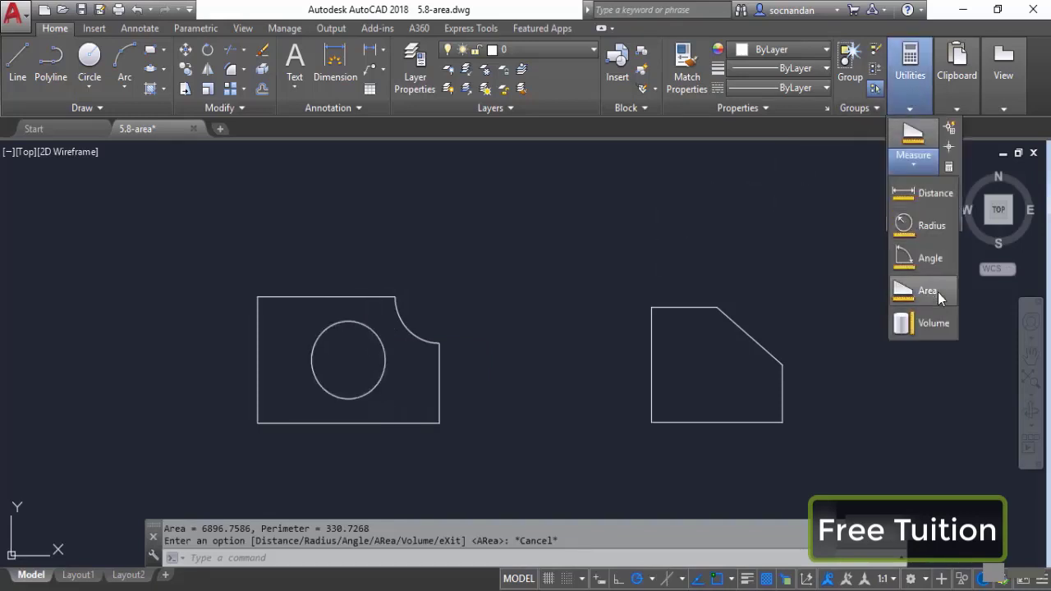
pyautogui.click(930, 331)
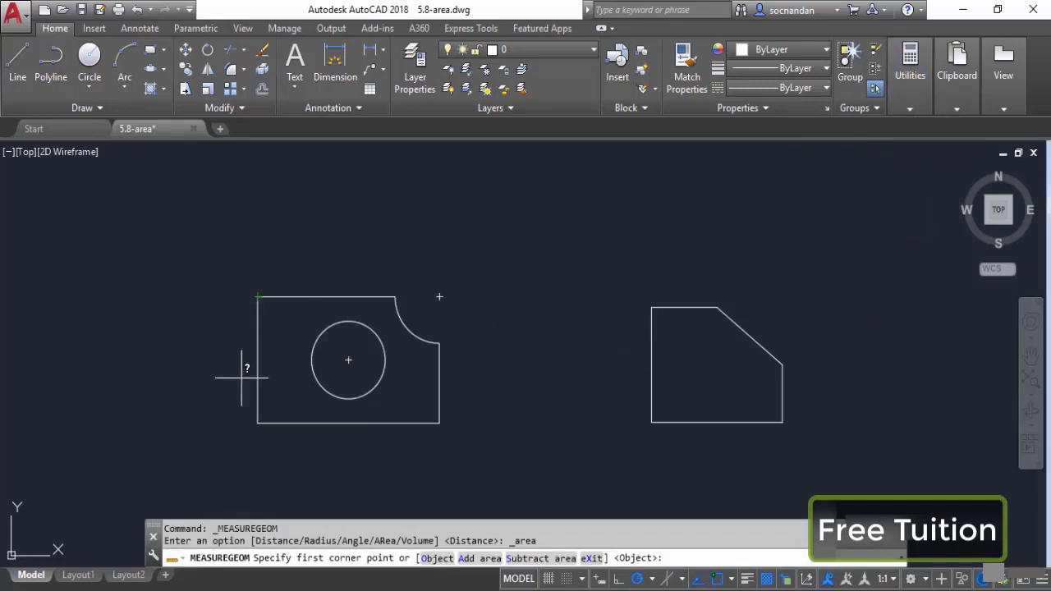
pyautogui.click(436, 558)
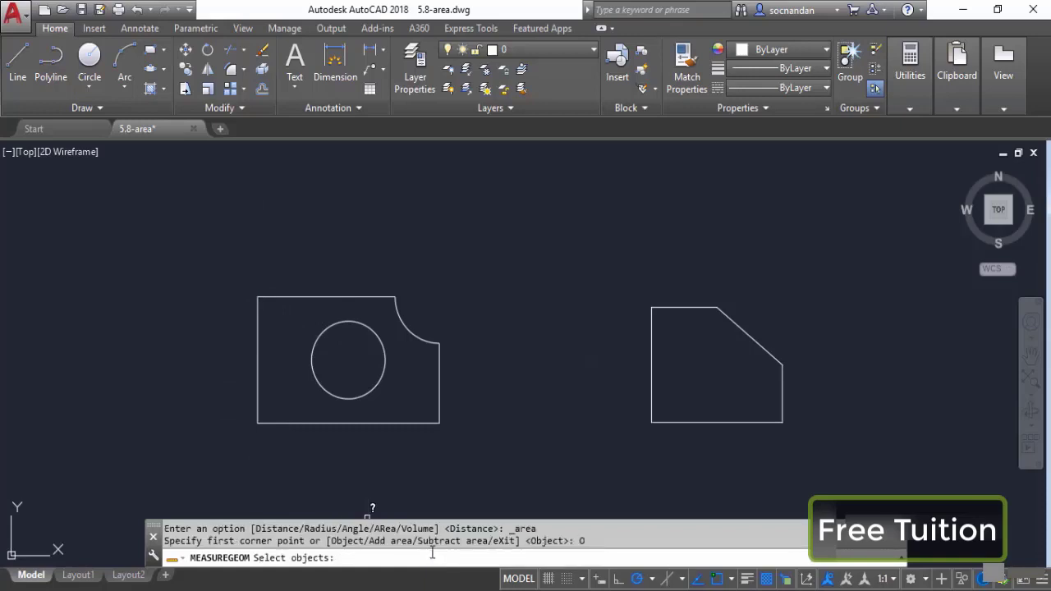
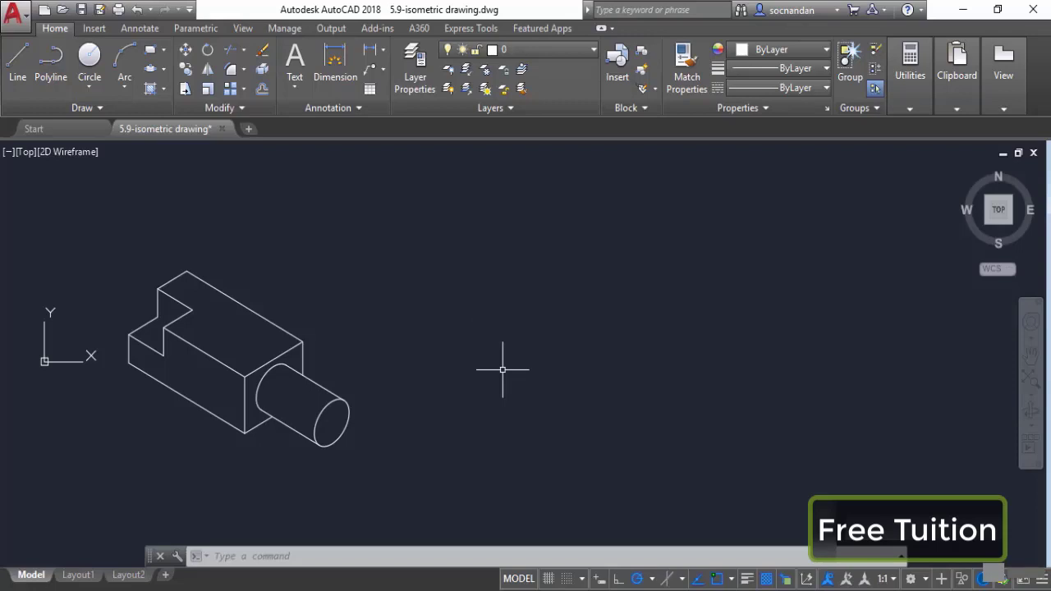
# Step: Turn on the drawing grid and isometric drafting in the isometric drawing
pyautogui.click(549, 579)
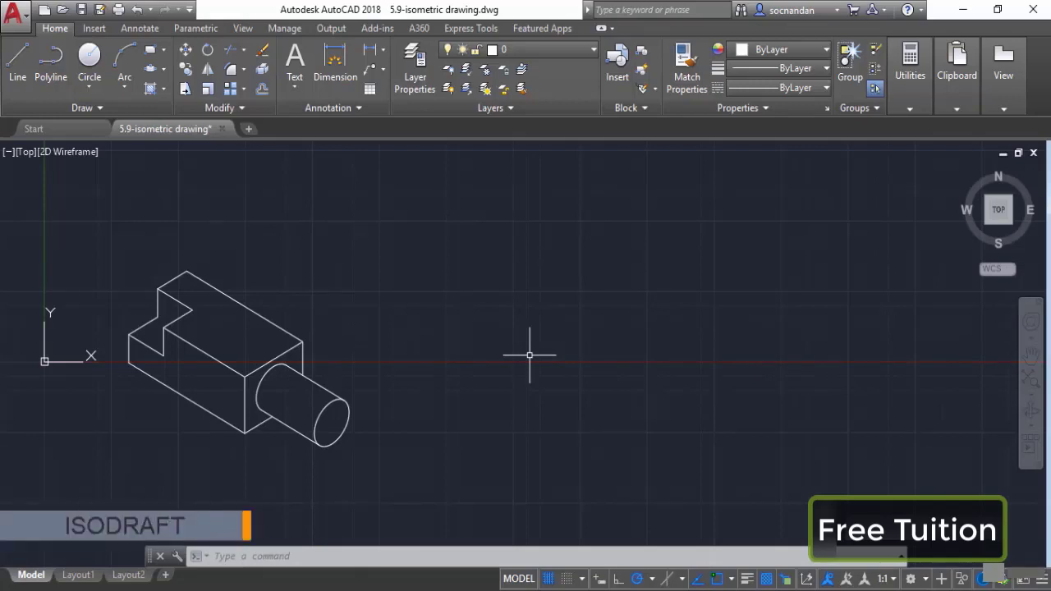
pyautogui.click(666, 579)
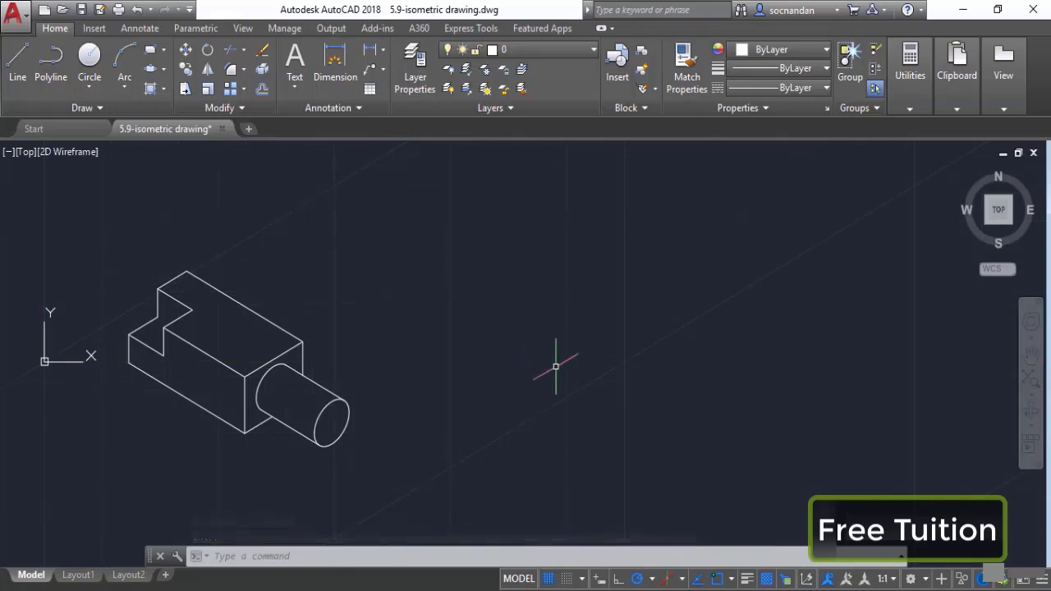
# Step: Switch the drafting plane to isoplane Left and on to isoplane Top, and cycle to the next isoplane
pyautogui.click(684, 580)
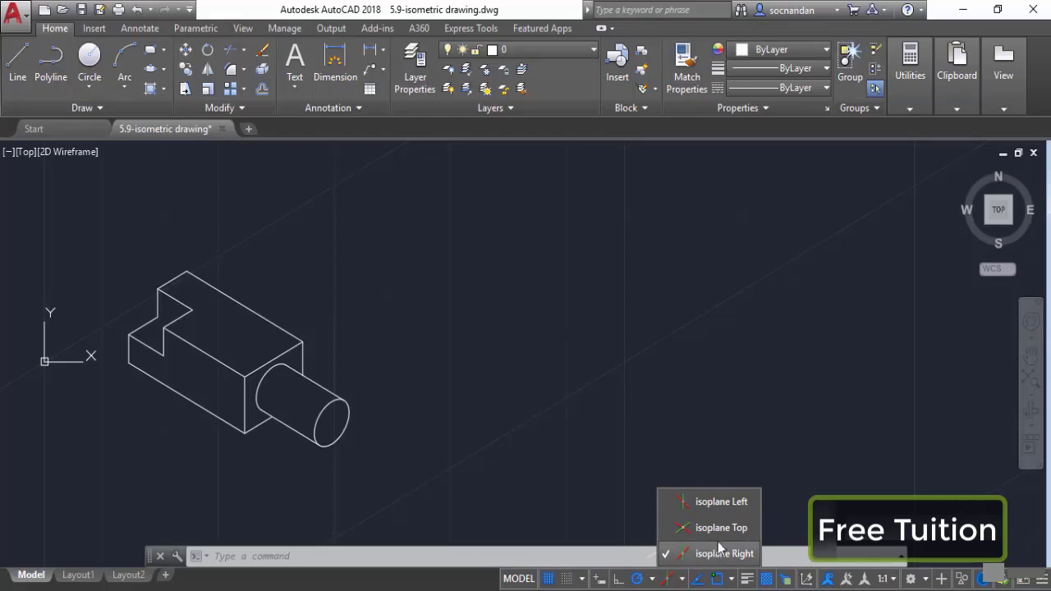
pyautogui.click(719, 502)
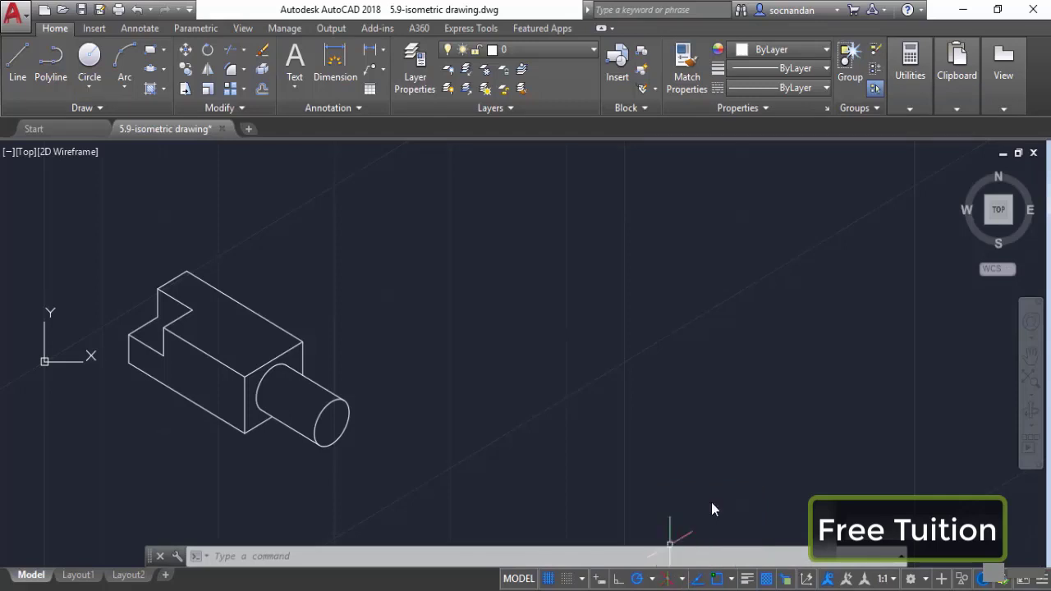
pyautogui.click(682, 577)
pyautogui.click(714, 529)
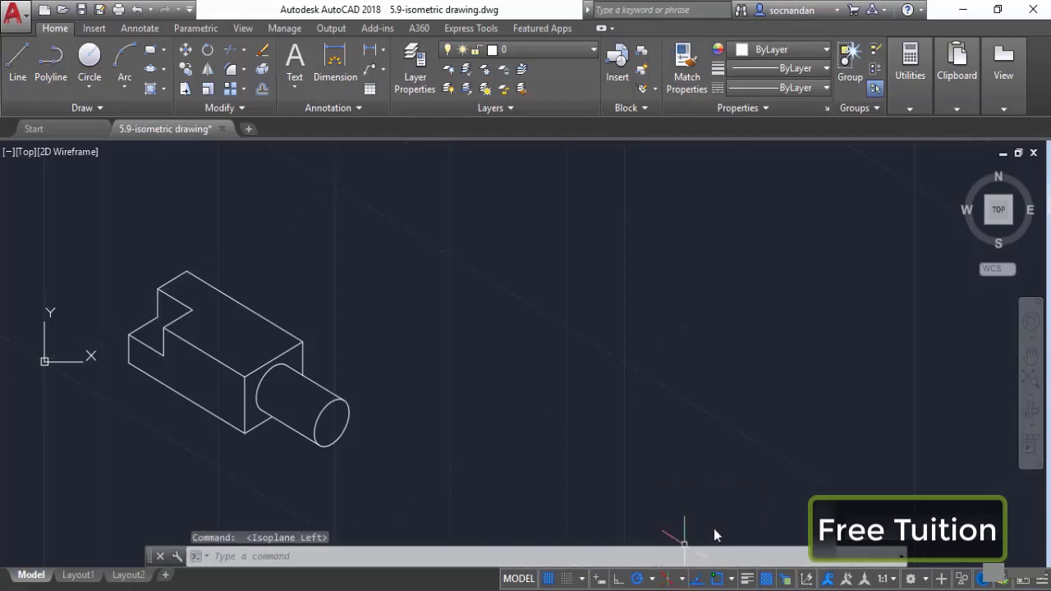
pyautogui.click(682, 577)
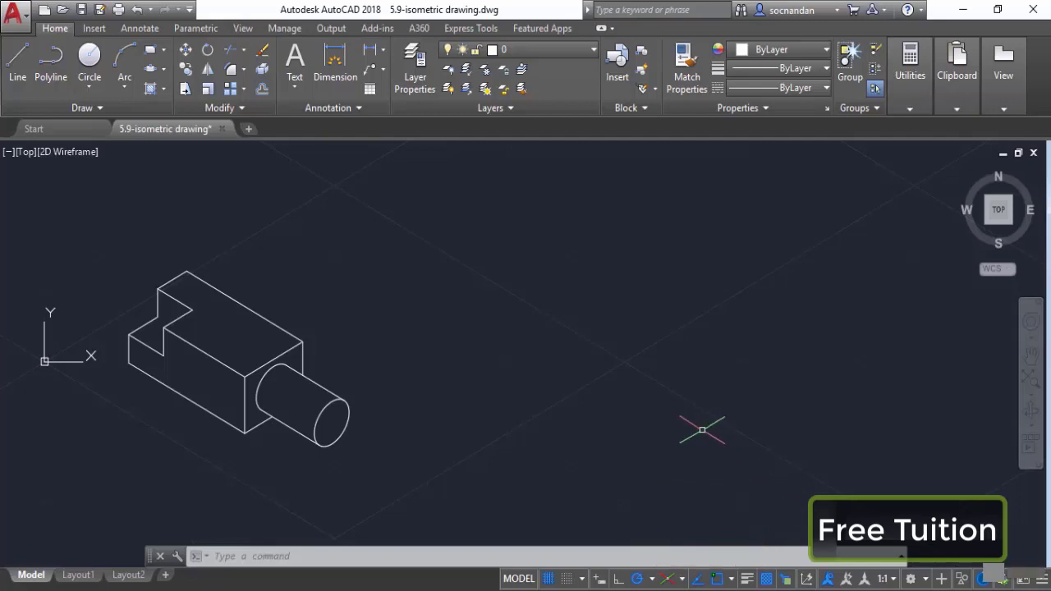
pyautogui.press('F5')
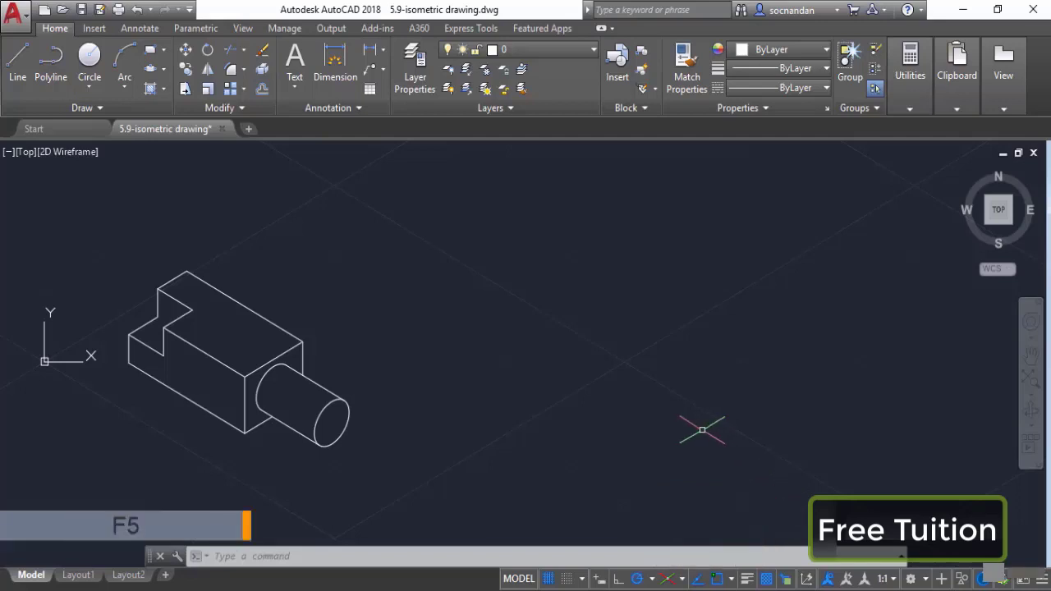
# Step: Cycle the drafting plane through isoplanes Right and Left to isoplane Top
pyautogui.press('F5')
pyautogui.press('F5')
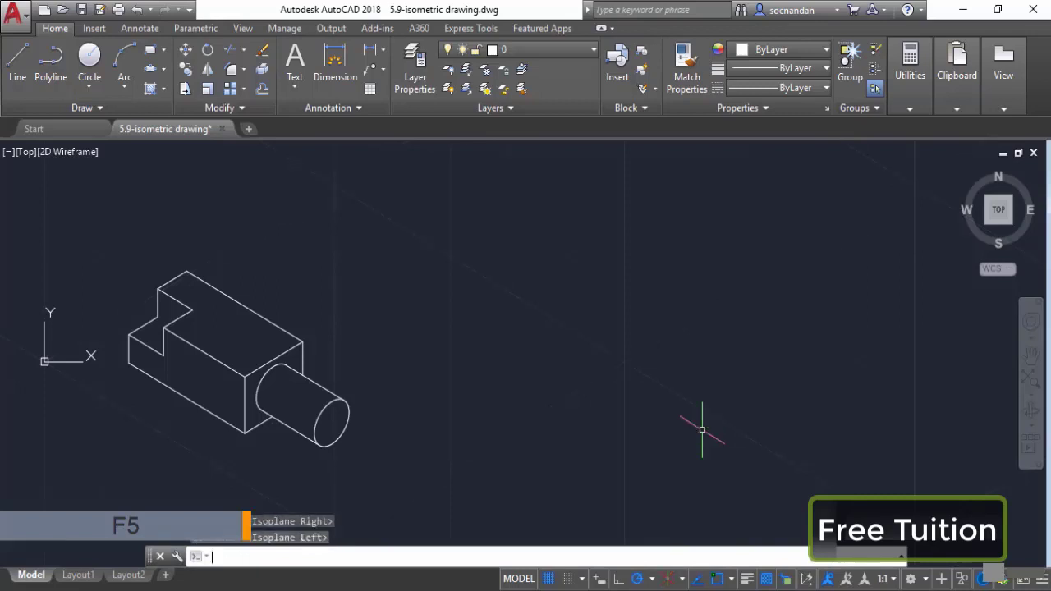
pyautogui.press('F5')
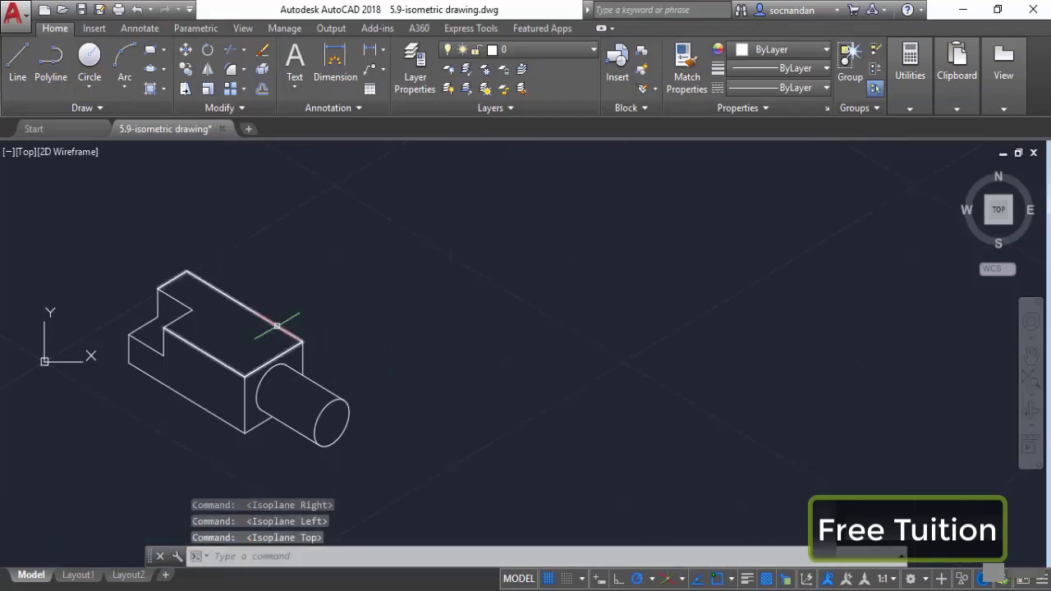
# Step: Draw a closed polyline parallelogram with sides of 50 and 100 along the isometric axes, in the empty area beside the existing part
pyautogui.click(51, 64)
pyautogui.click(518, 291)
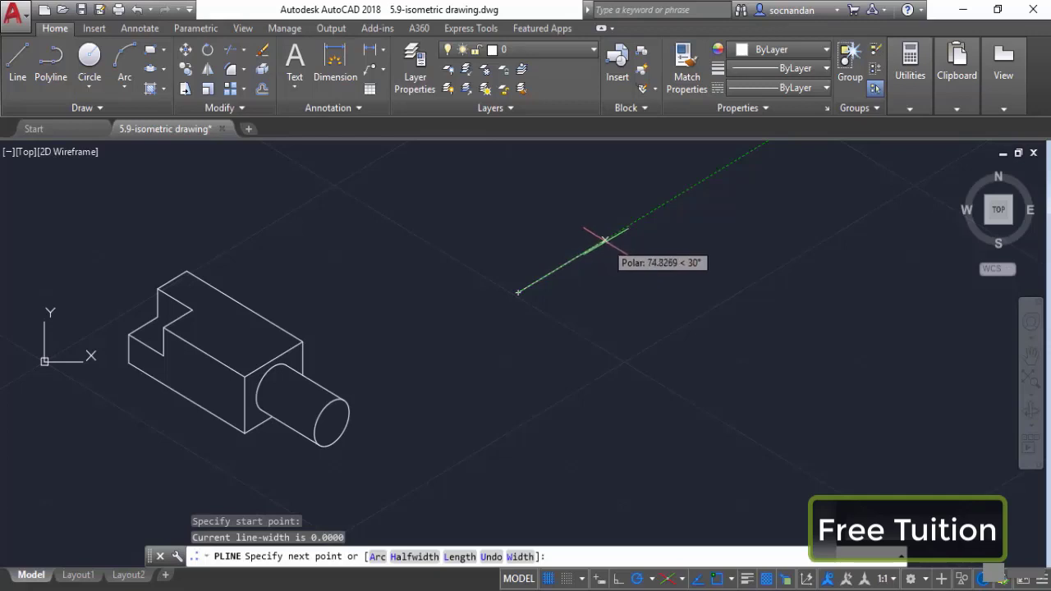
pyautogui.write('50')
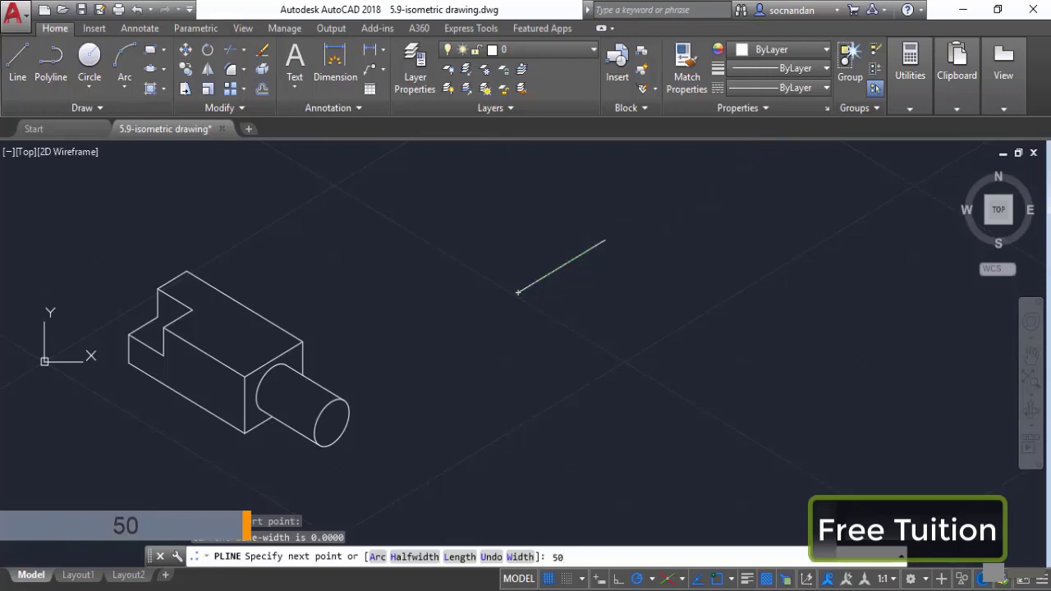
pyautogui.press('Return')
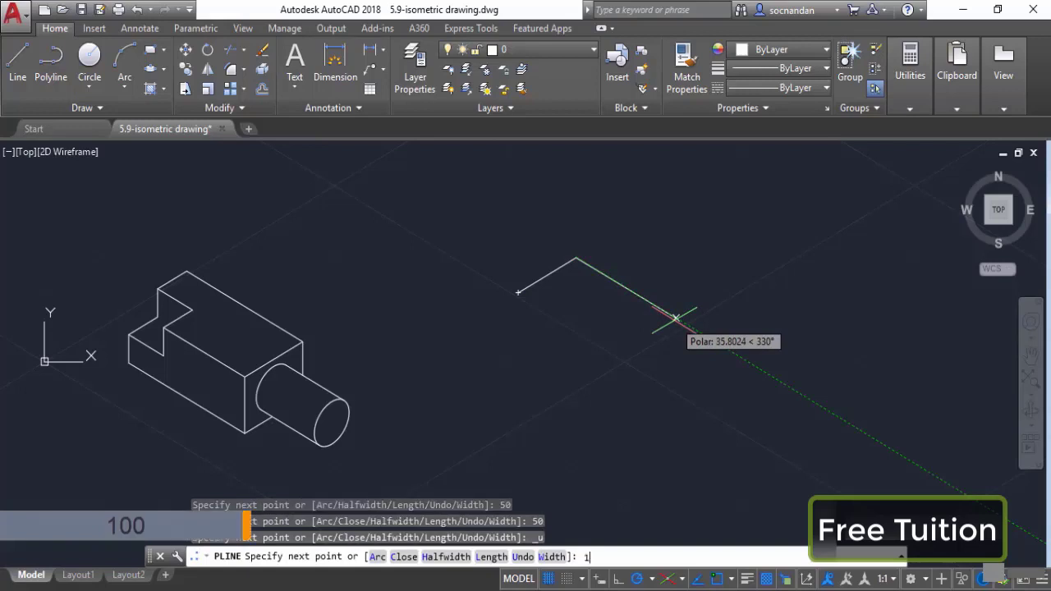
pyautogui.write('00')
pyautogui.press('Return')
pyautogui.write('50')
pyautogui.press('Return')
pyautogui.click(518, 294)
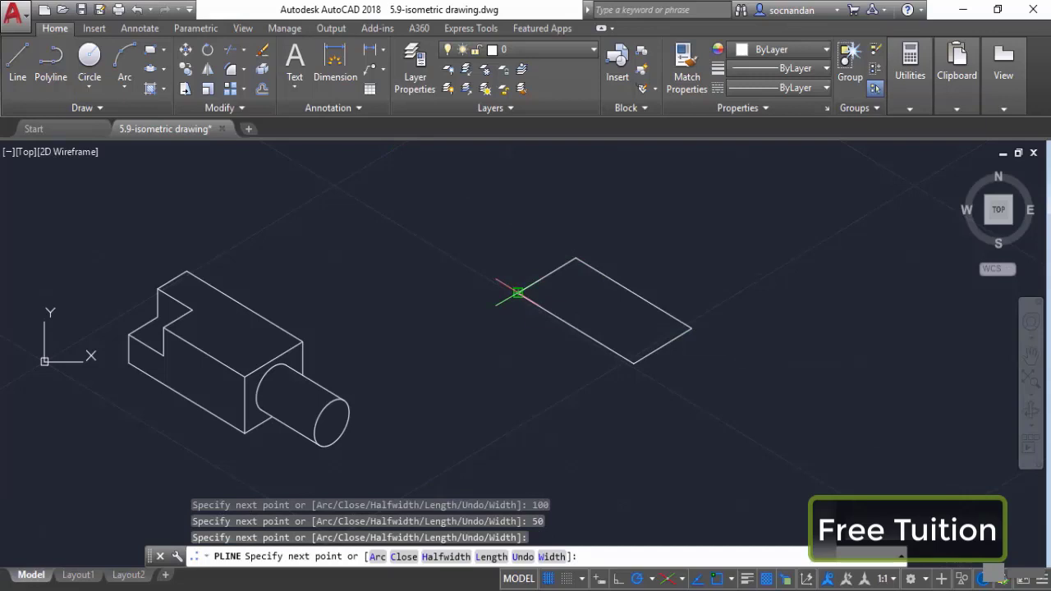
pyautogui.press('Return')
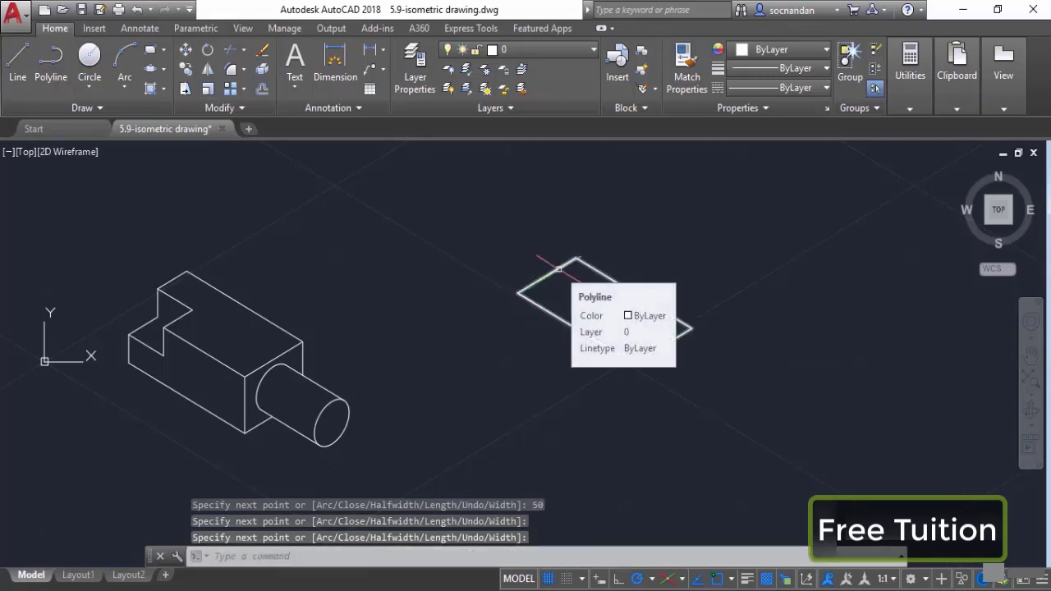
# Step: Copy the parallelogram 40 units straight down, using its left corner as the base point
pyautogui.click(559, 269)
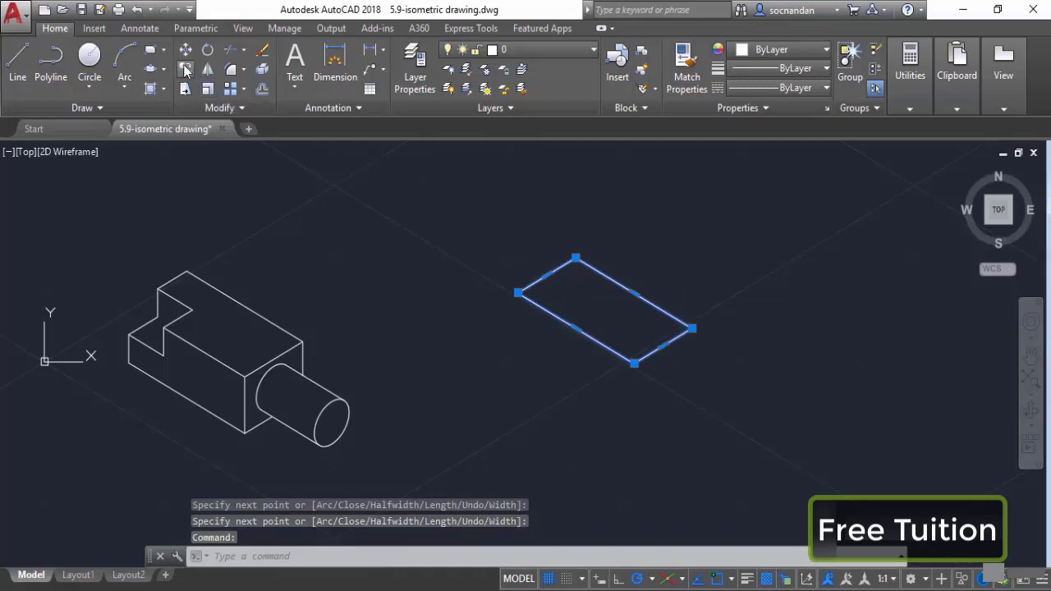
pyautogui.click(185, 69)
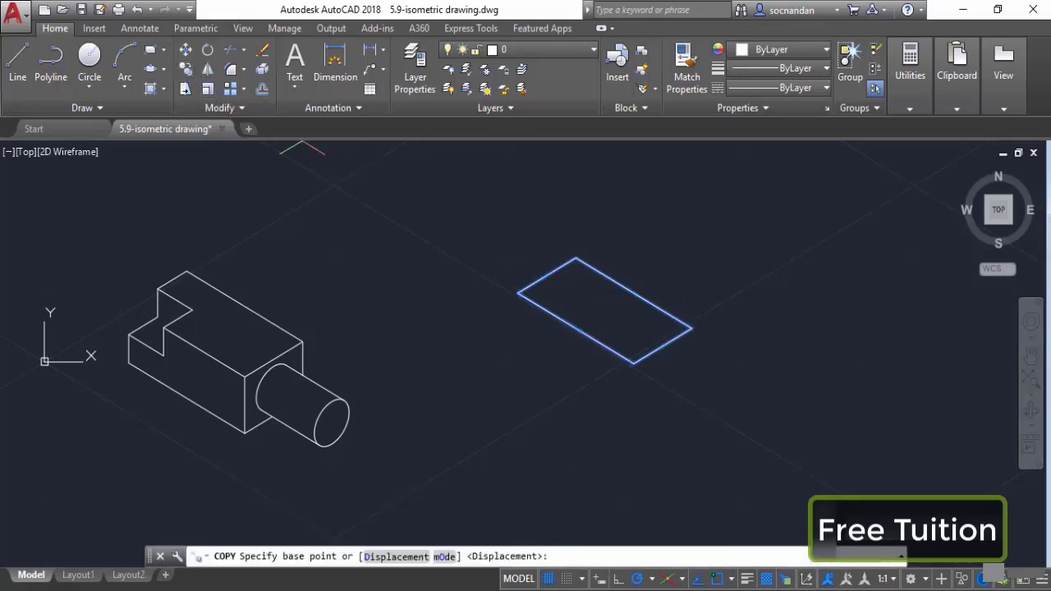
pyautogui.click(517, 293)
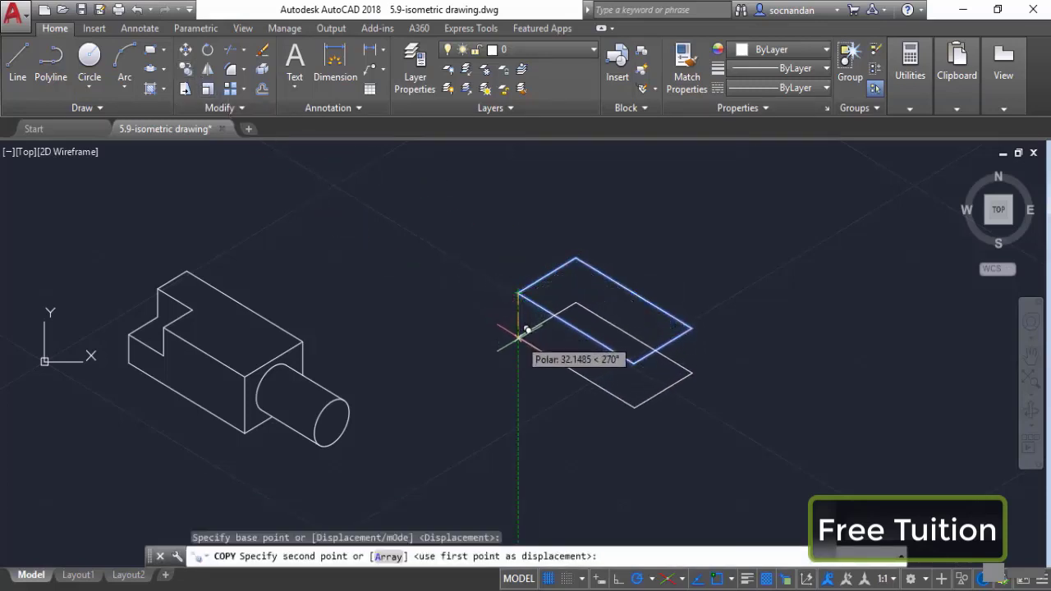
pyautogui.write('40')
pyautogui.press('Return')
pyautogui.press('Return')
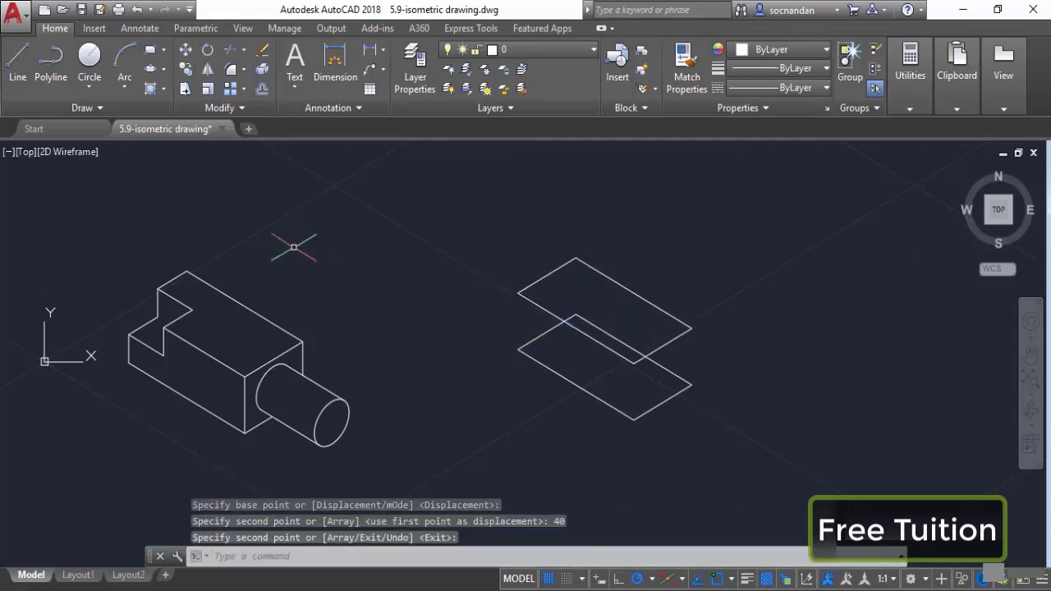
# Step: Draw vertical lines joining the left, front and right corners of the upper and lower parallelograms to form a box
pyautogui.click(19, 56)
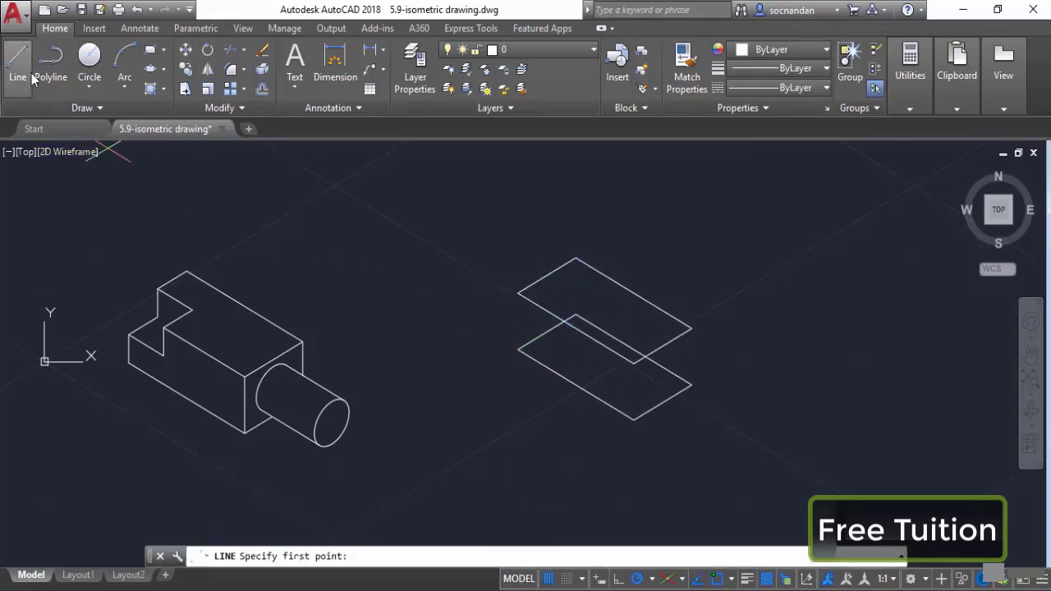
pyautogui.click(517, 292)
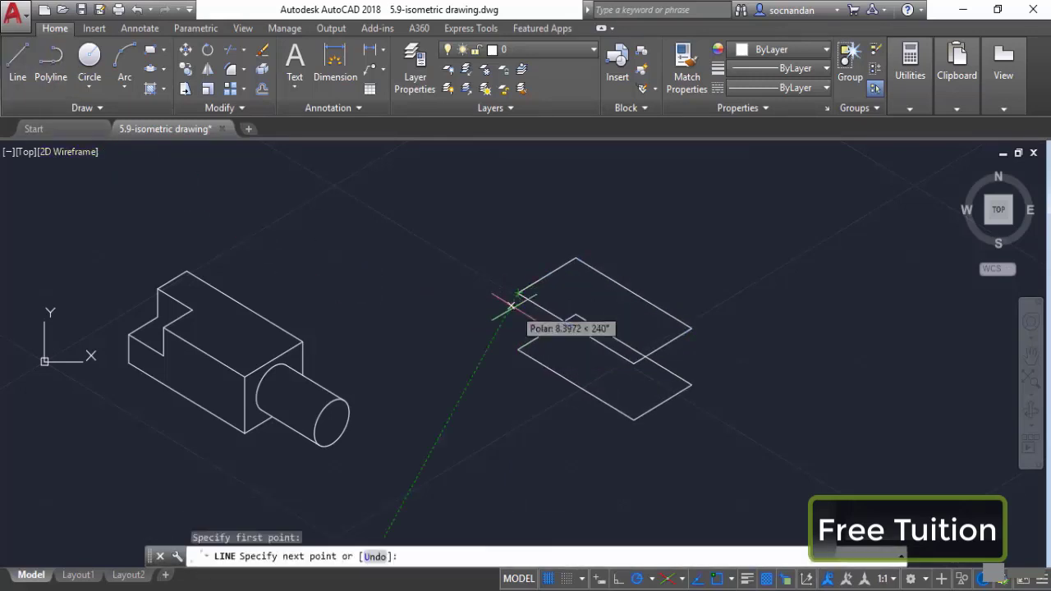
pyautogui.click(518, 350)
pyautogui.press('Return')
pyautogui.press('Return')
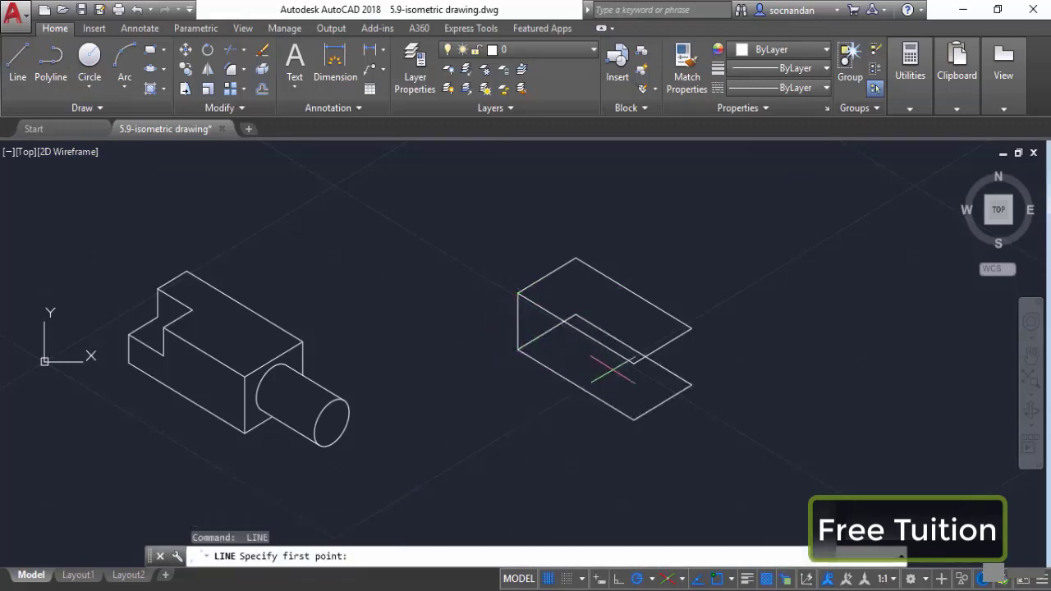
pyautogui.click(635, 421)
pyautogui.click(634, 363)
pyautogui.press('Return')
pyautogui.press('Return')
pyautogui.click(692, 386)
pyautogui.click(692, 329)
pyautogui.press('Return')
pyautogui.press('Return')
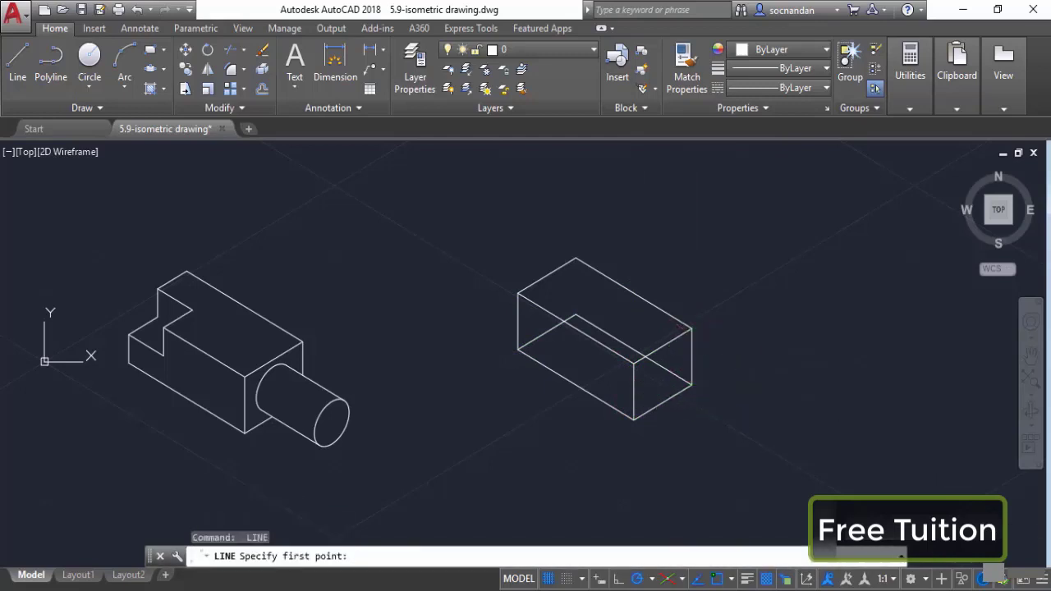
pyautogui.press('Escape')
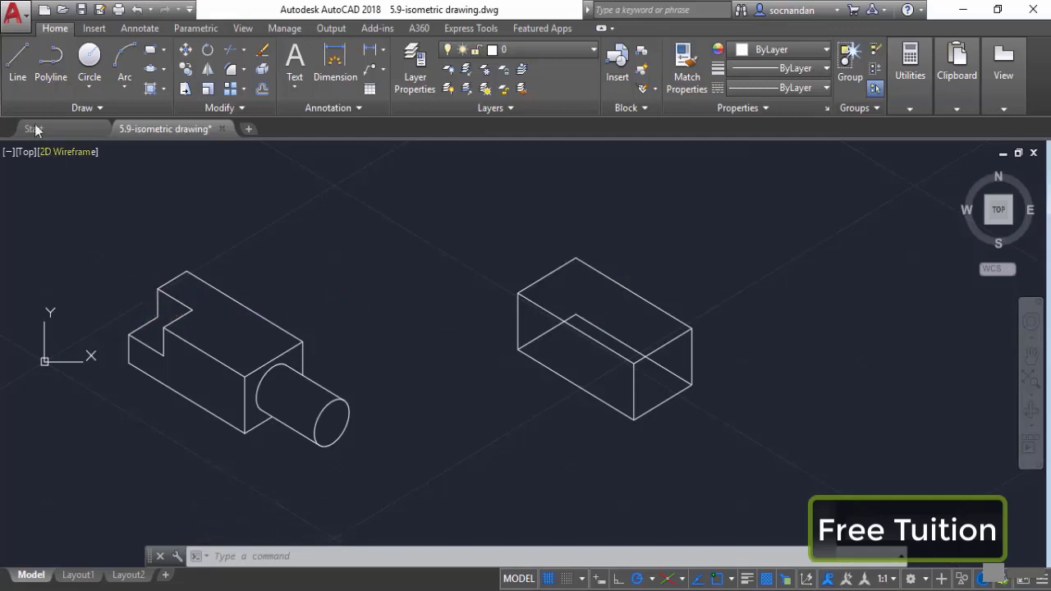
# Step: Draw the notch outline from the top-left edge's midpoint: 30 inward, across to the front edge, 20 down, and back to the left vertical edge
pyautogui.click(16, 72)
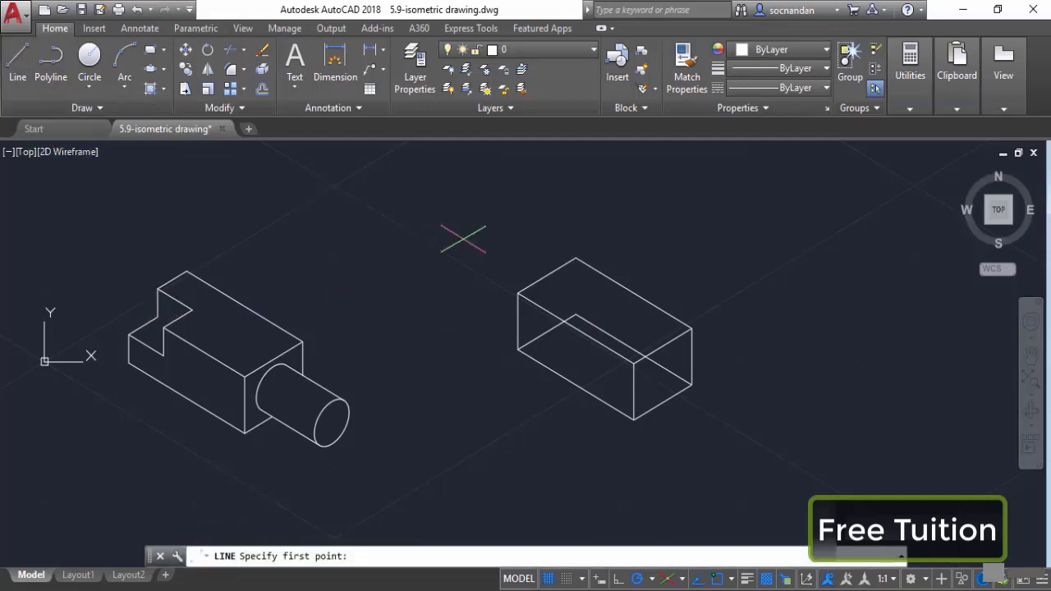
pyautogui.click(547, 275)
pyautogui.write('30')
pyautogui.press('Return')
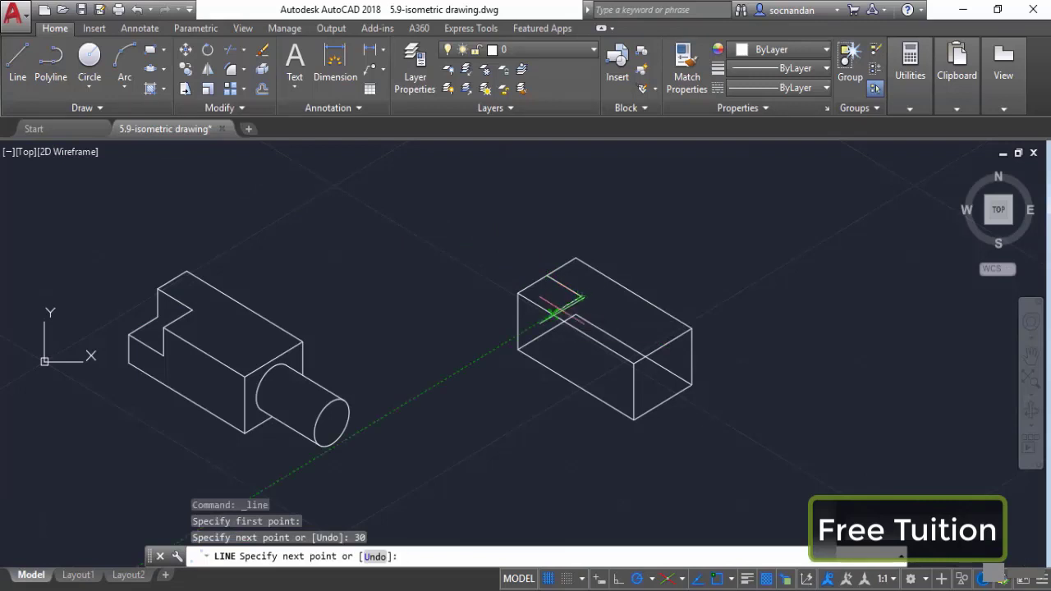
pyautogui.click(552, 313)
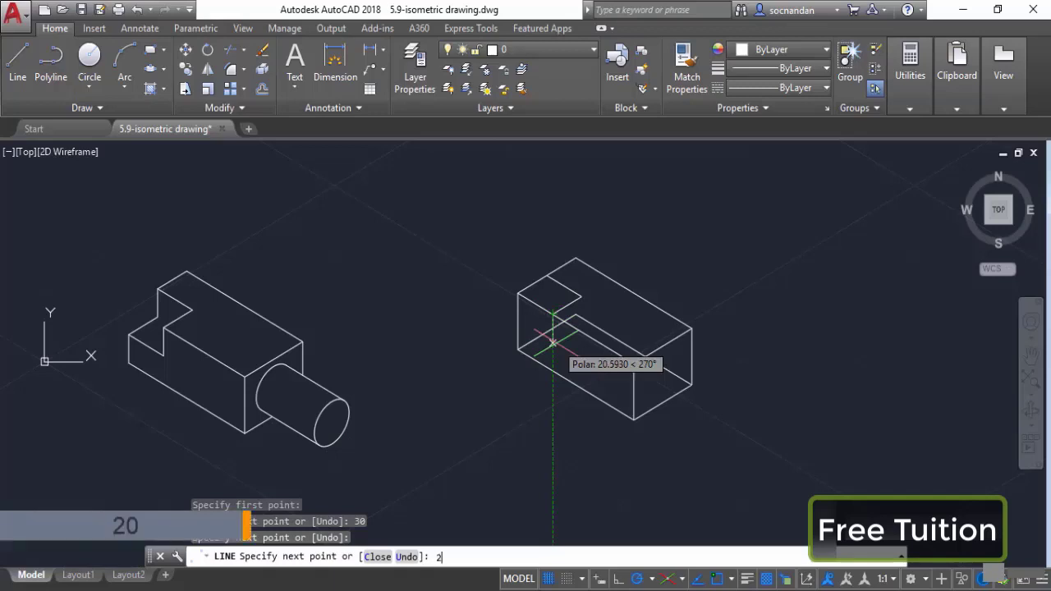
pyautogui.press('Return')
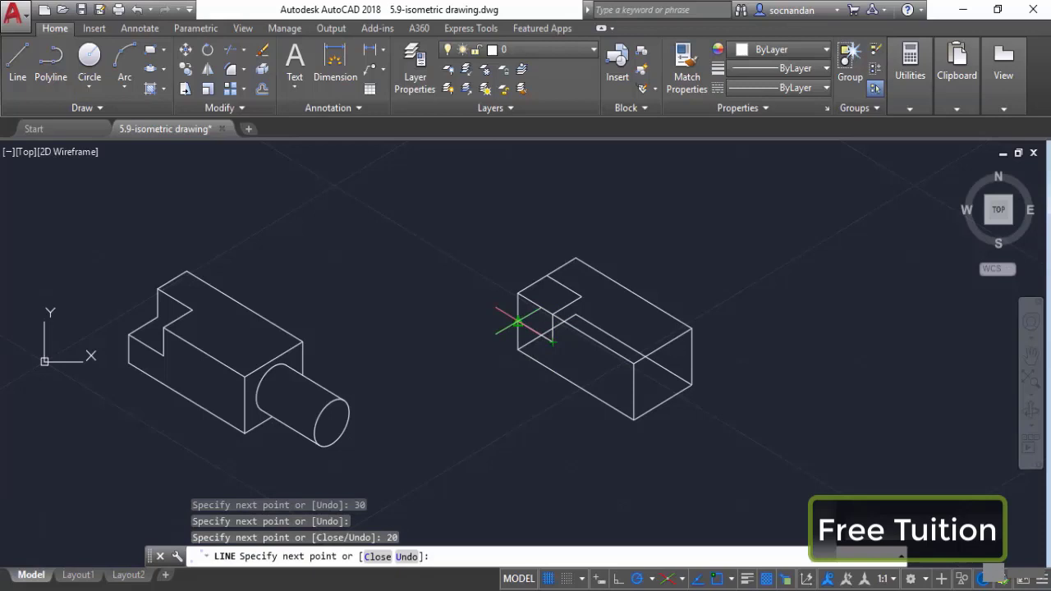
pyautogui.click(518, 321)
pyautogui.rightClick(482, 300)
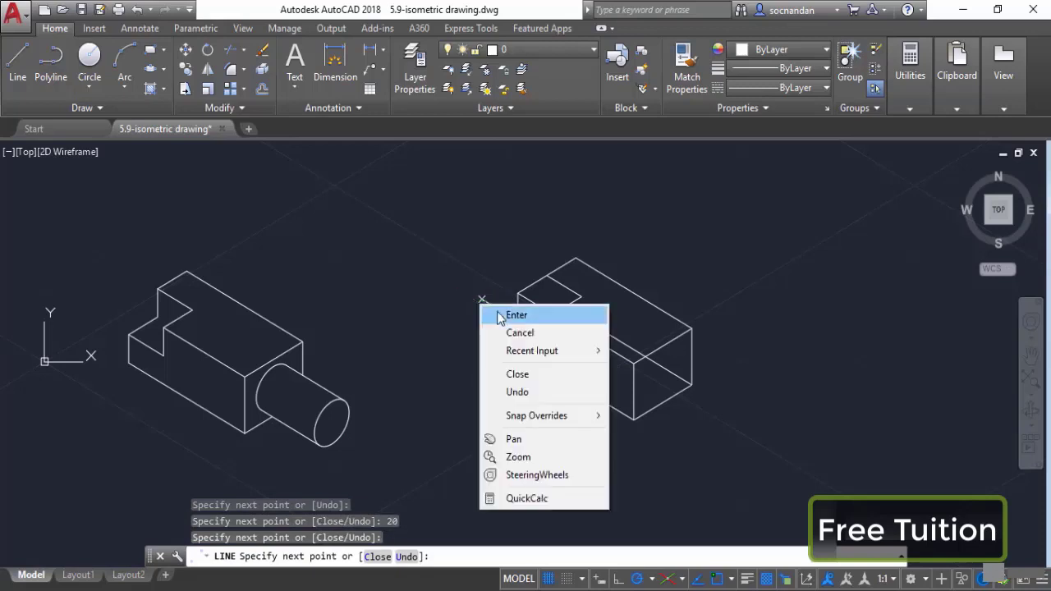
pyautogui.click(501, 316)
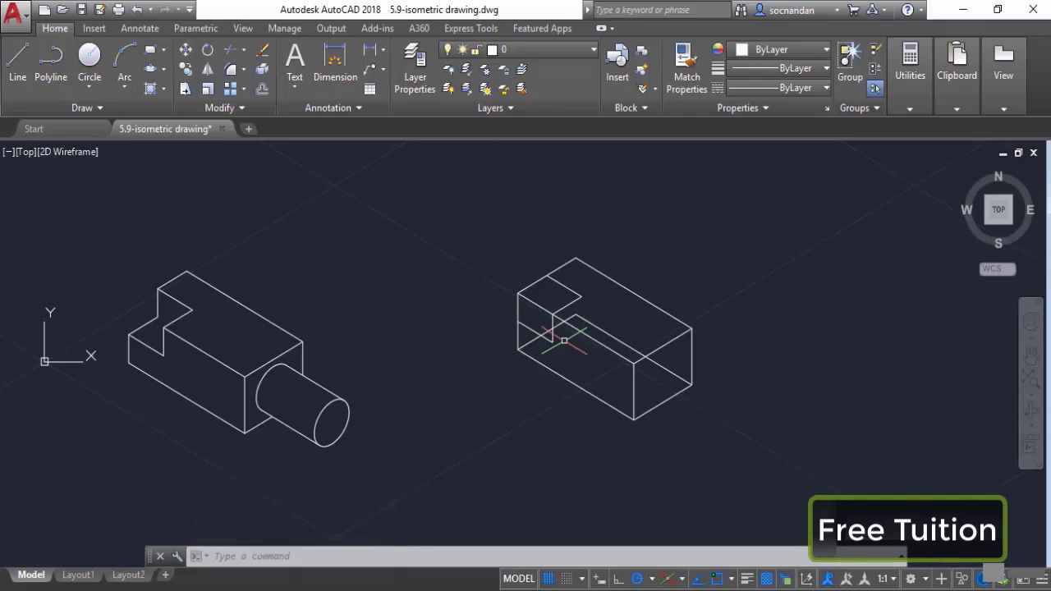
# Step: Trim the box's edges inside the notch and the hidden edges, using all objects as cutting edges
pyautogui.click(229, 54)
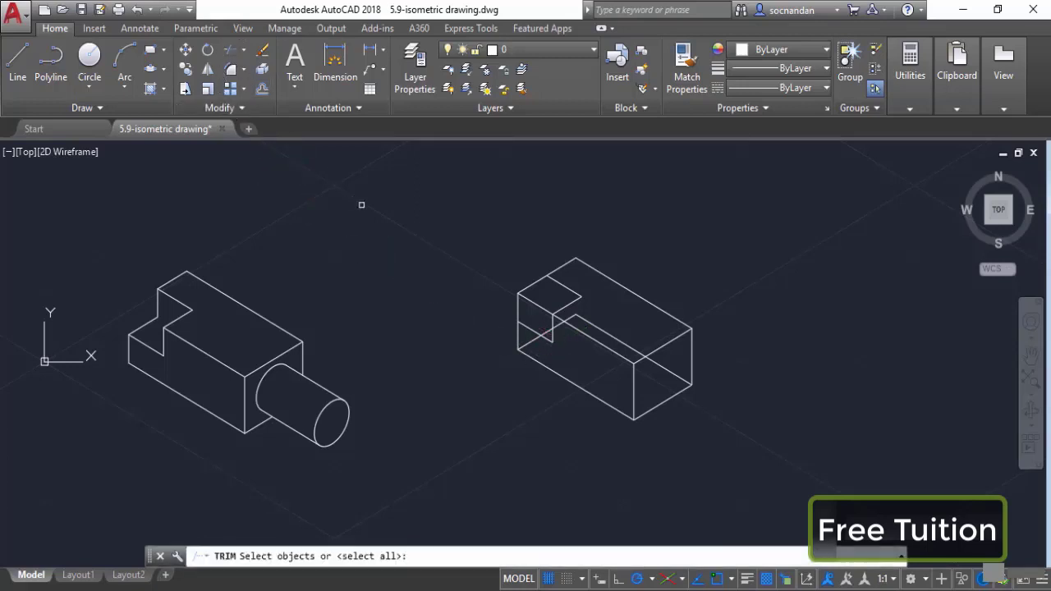
pyautogui.press('Return')
pyautogui.click(541, 285)
pyautogui.click(529, 298)
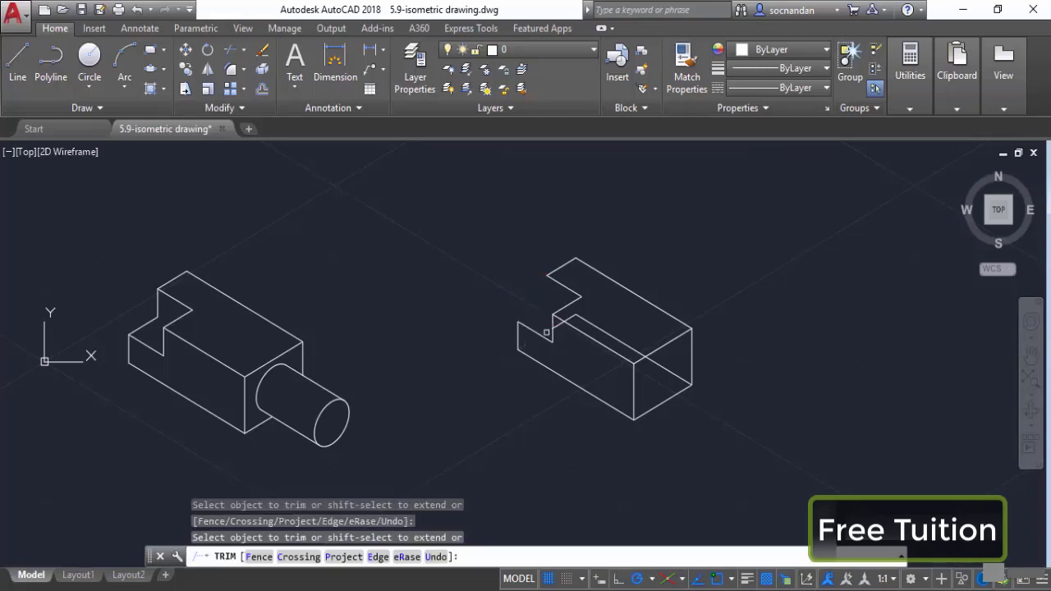
pyautogui.click(571, 317)
pyautogui.click(659, 365)
pyautogui.click(677, 338)
pyautogui.rightClick(724, 265)
pyautogui.click(742, 274)
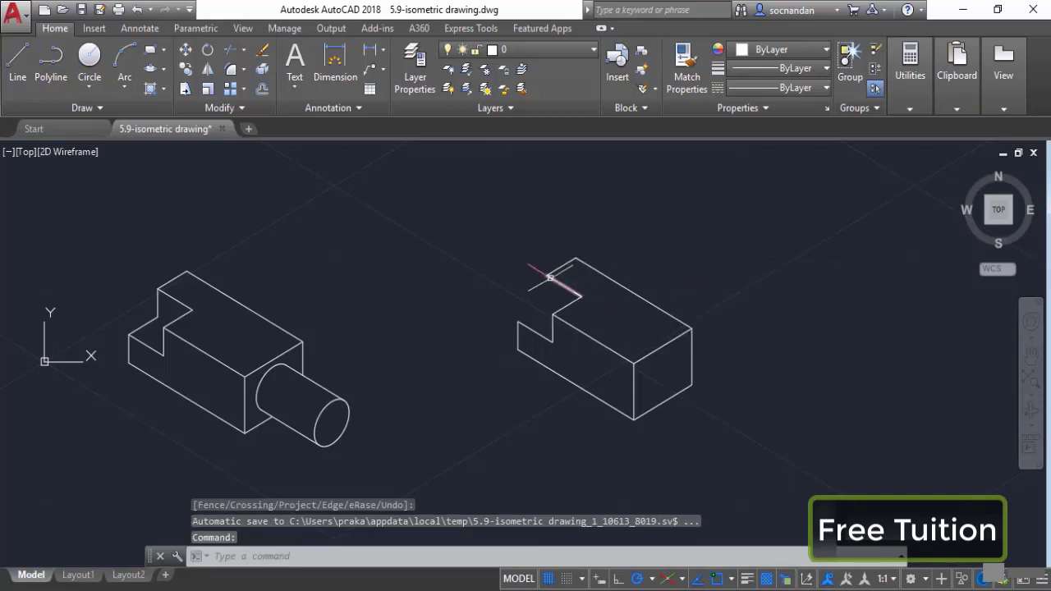
# Step: Draw the notch's missing edges from its upper outer corner down and along the 30° direction to the lower left corner
pyautogui.click(17, 61)
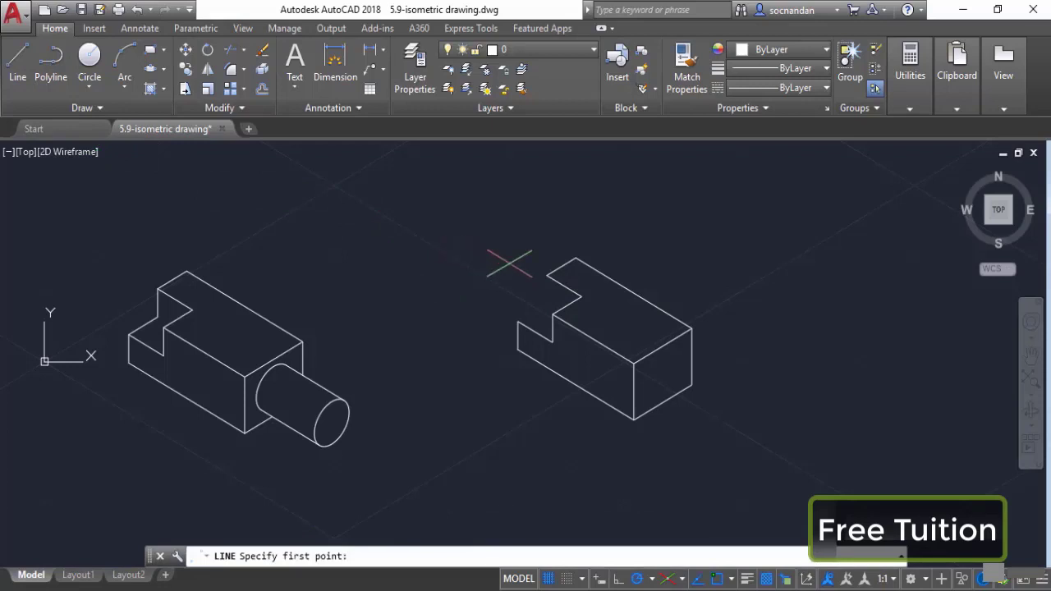
pyautogui.click(547, 273)
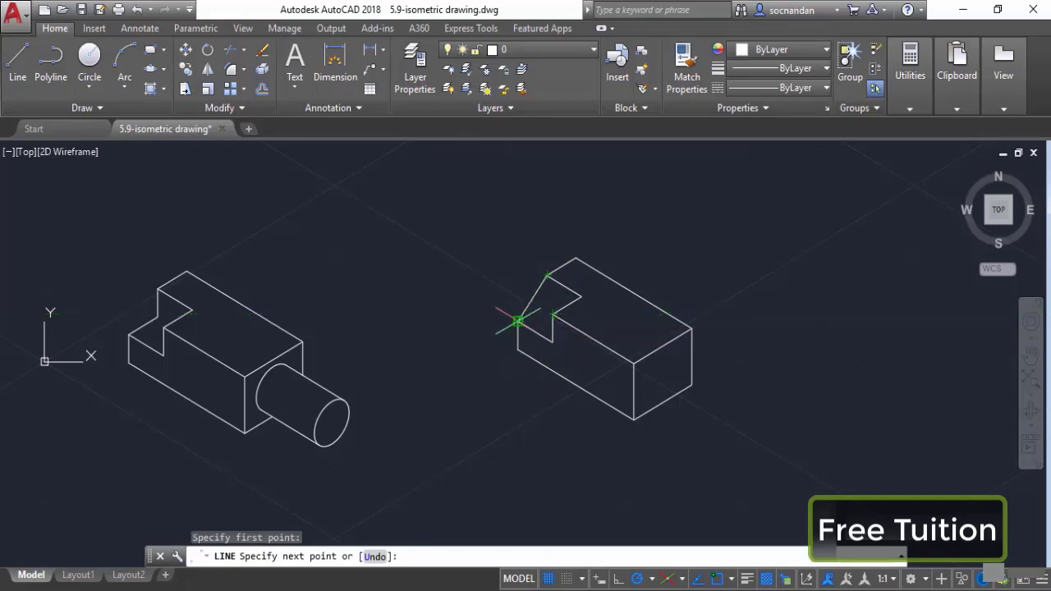
pyautogui.scroll(4, 541, 305)
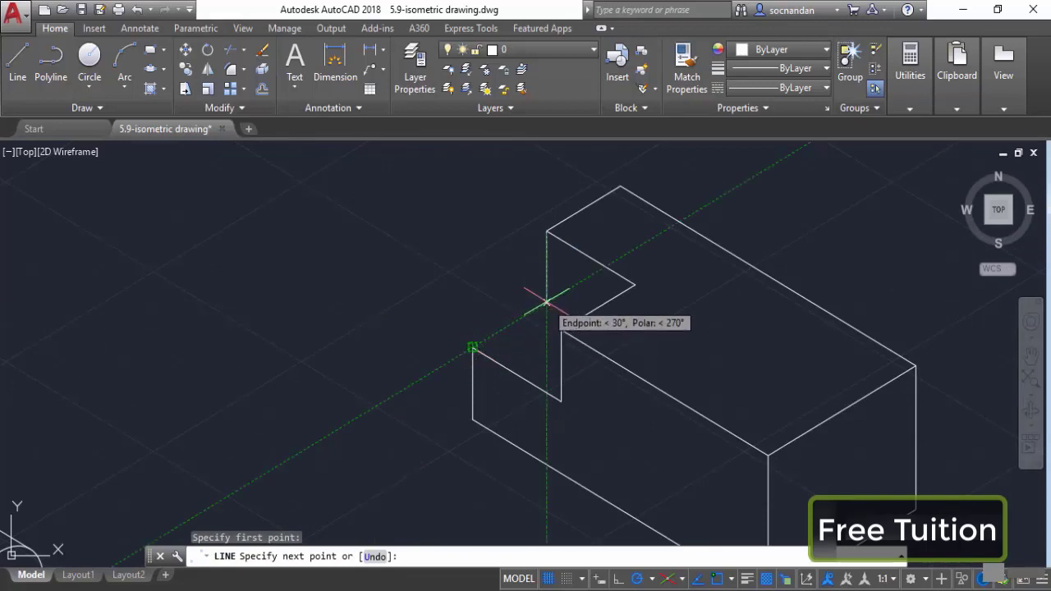
pyautogui.click(546, 302)
pyautogui.click(473, 349)
pyautogui.press('Return')
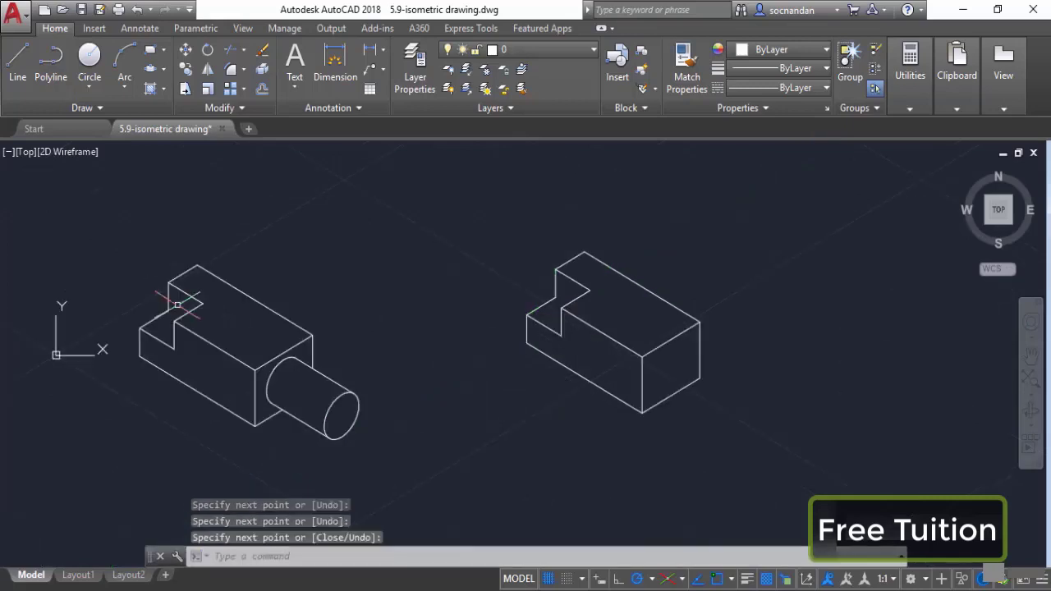
# Step: Switch to isoplane Right and draw an isocircle of radius 15 centred on the box's right end face
pyautogui.moveTo(561, 417); pyautogui.dragTo(575, 410, button='middle')
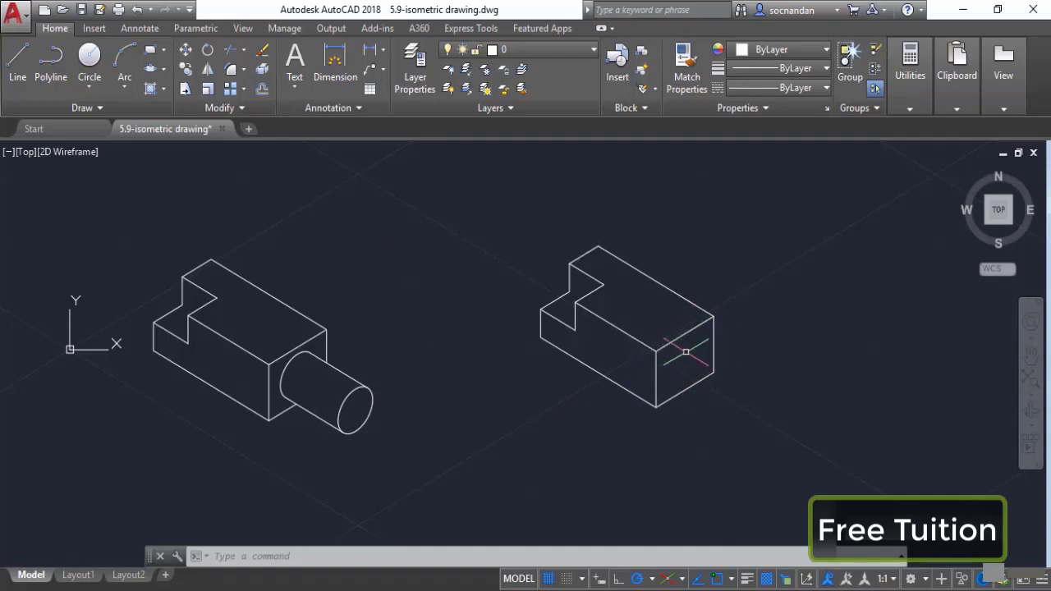
pyautogui.press('F5')
pyautogui.press('F5')
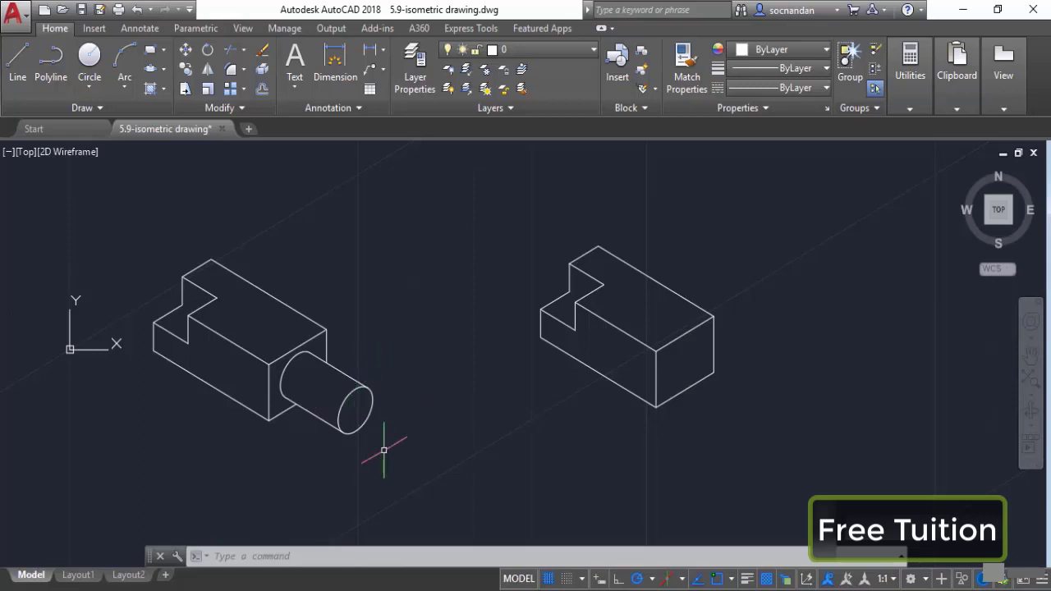
pyautogui.click(163, 49)
pyautogui.click(187, 128)
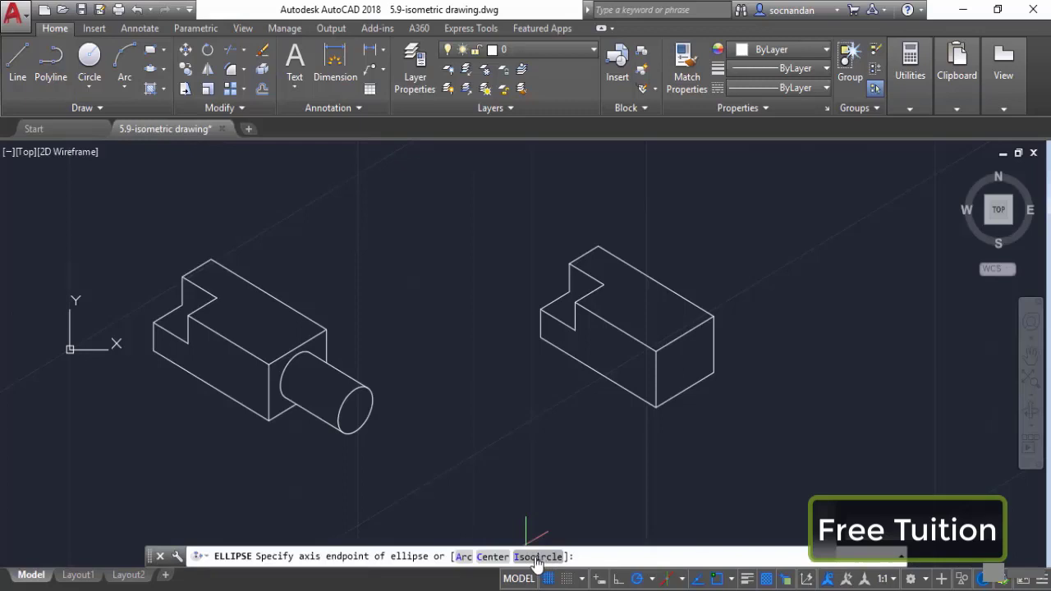
pyautogui.click(537, 558)
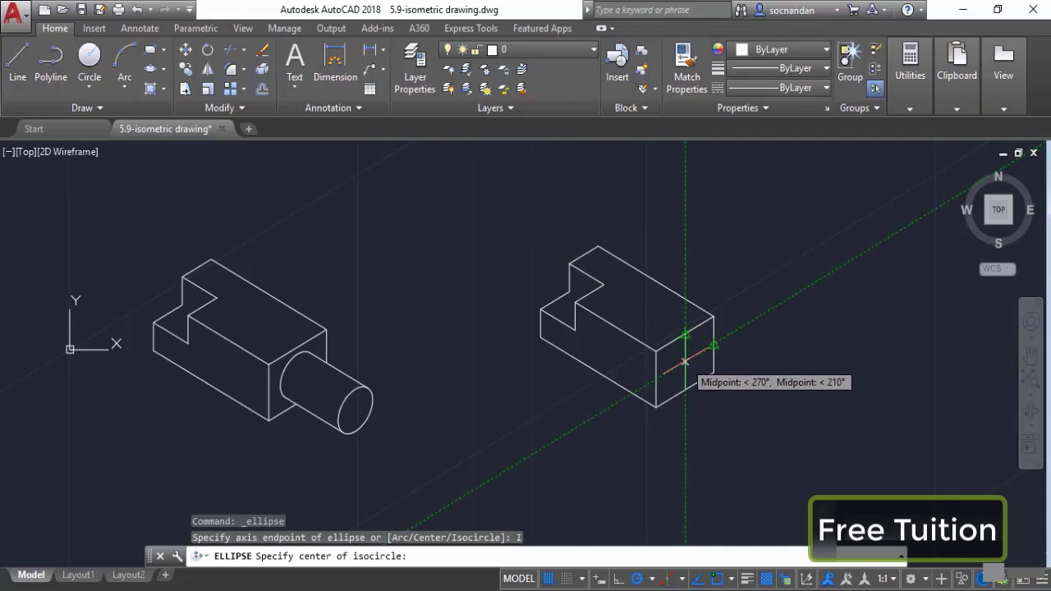
pyautogui.click(685, 361)
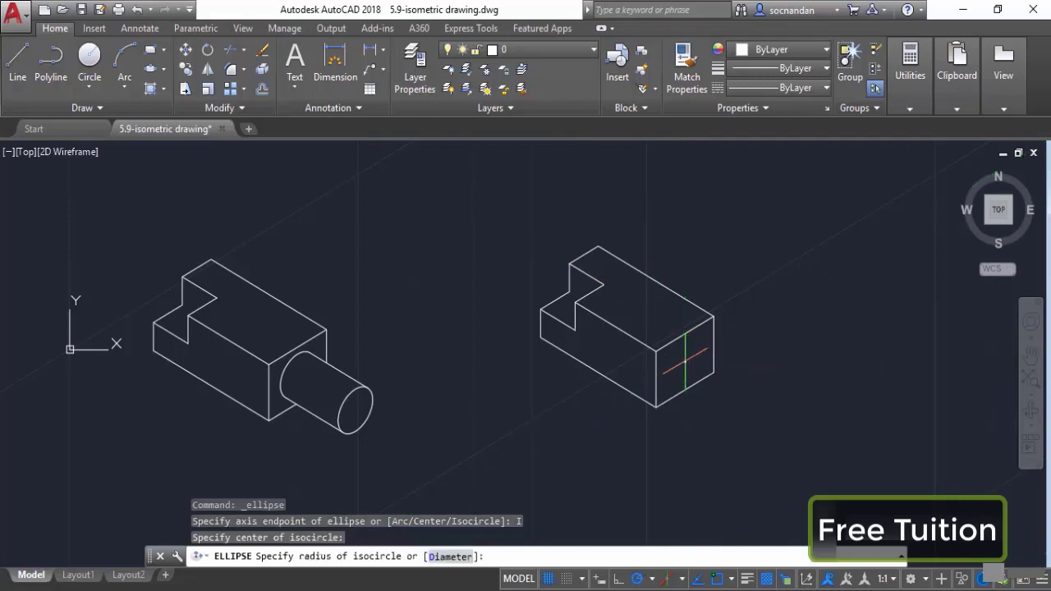
pyautogui.write('15')
pyautogui.press('Return')
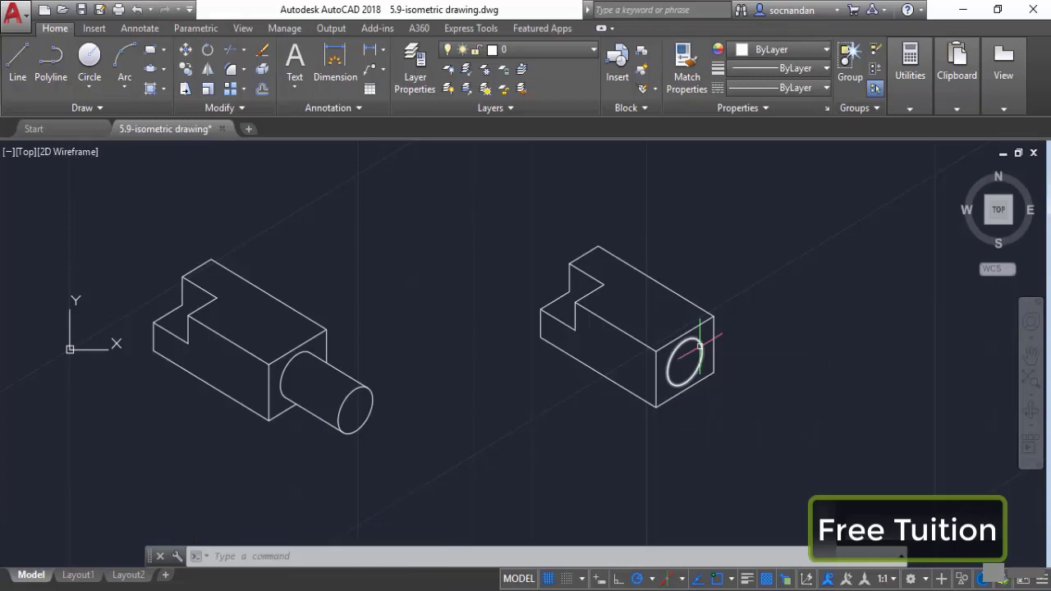
# Step: Copy the isocircle from its centre 50 units along the 330° direction, away from the box's end face
pyautogui.click(186, 71)
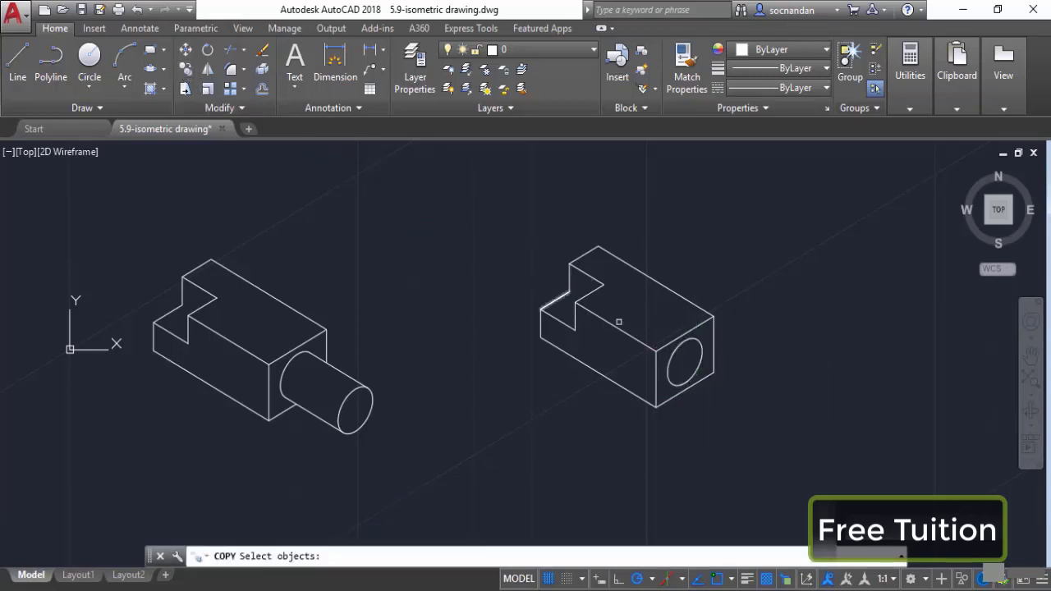
pyautogui.click(668, 364)
pyautogui.press('Return')
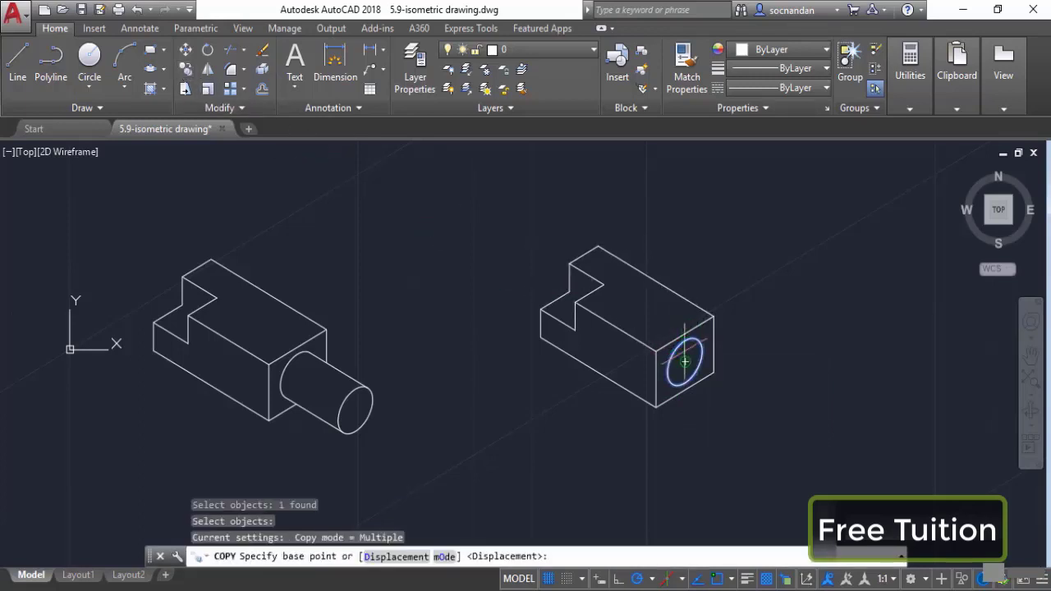
pyautogui.click(687, 362)
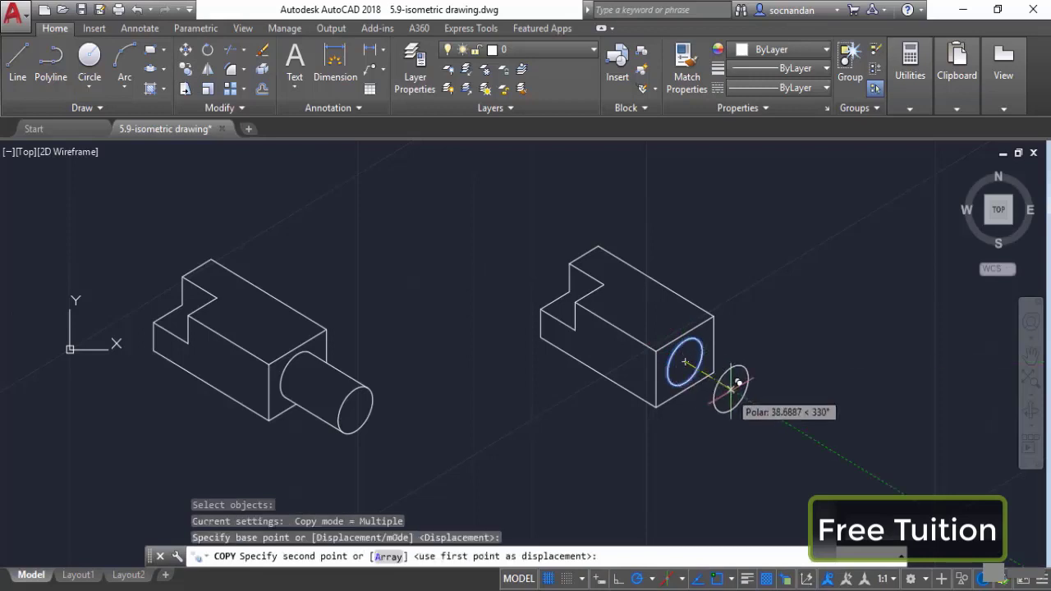
pyautogui.write('50')
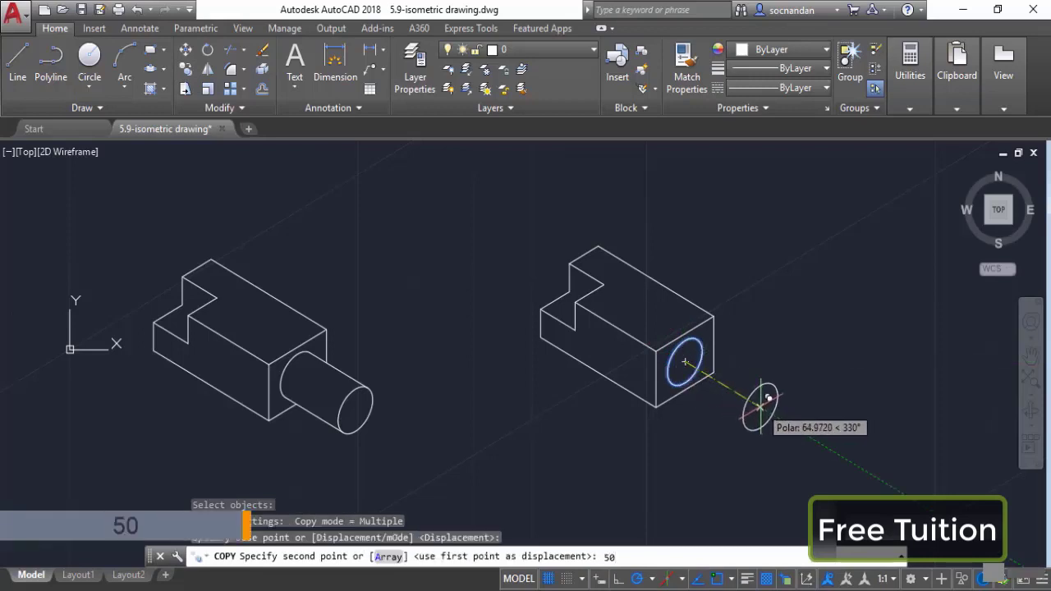
pyautogui.press('Return')
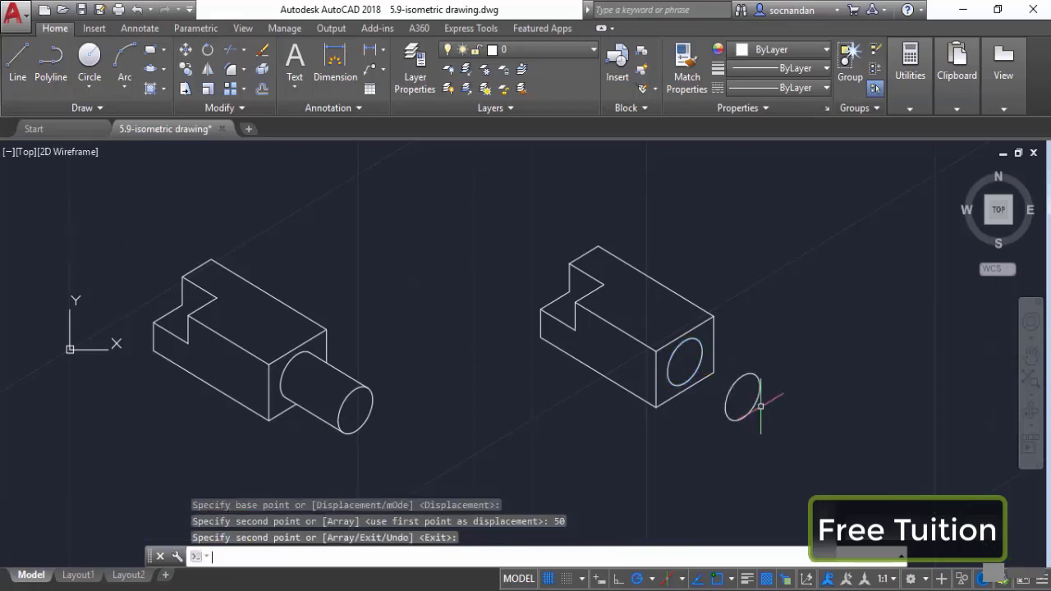
pyautogui.press('Return')
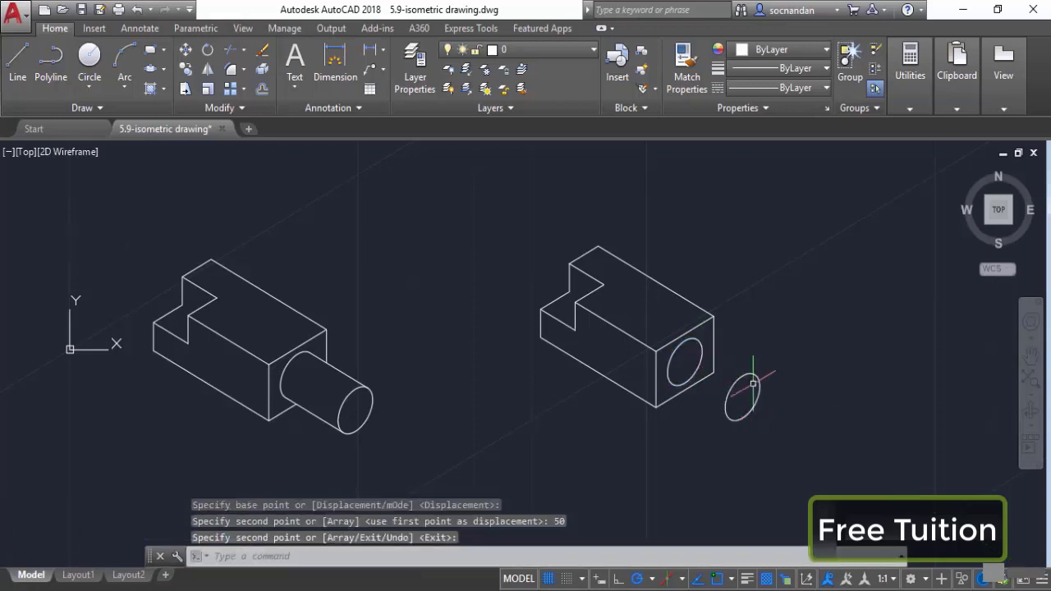
# Step: Draw the cylinder's two side lines, joining the upper and lower quadrants of the isocircle and its copy
pyautogui.click(17, 59)
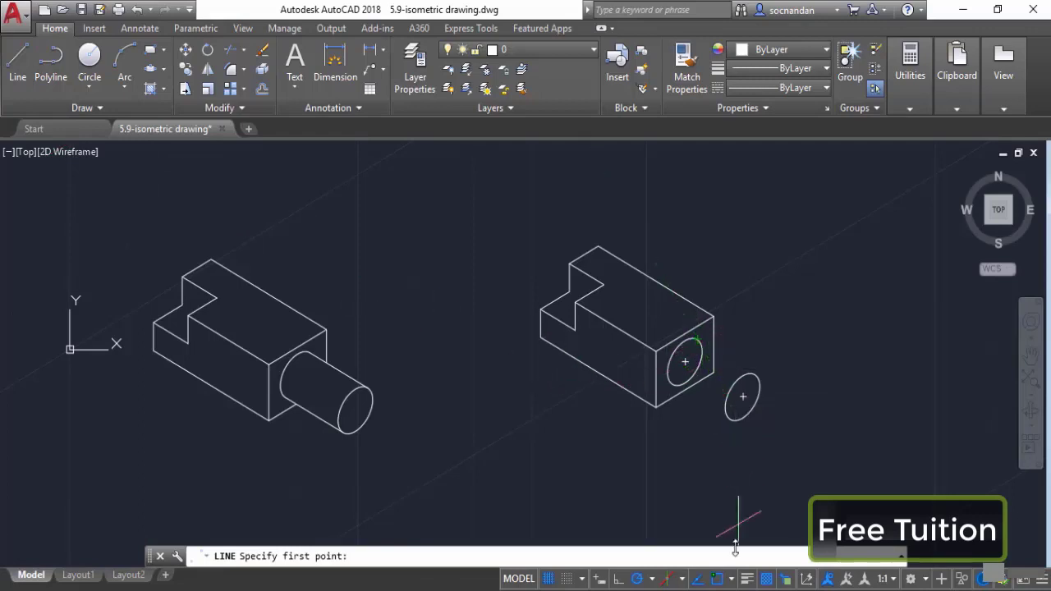
pyautogui.click(733, 579)
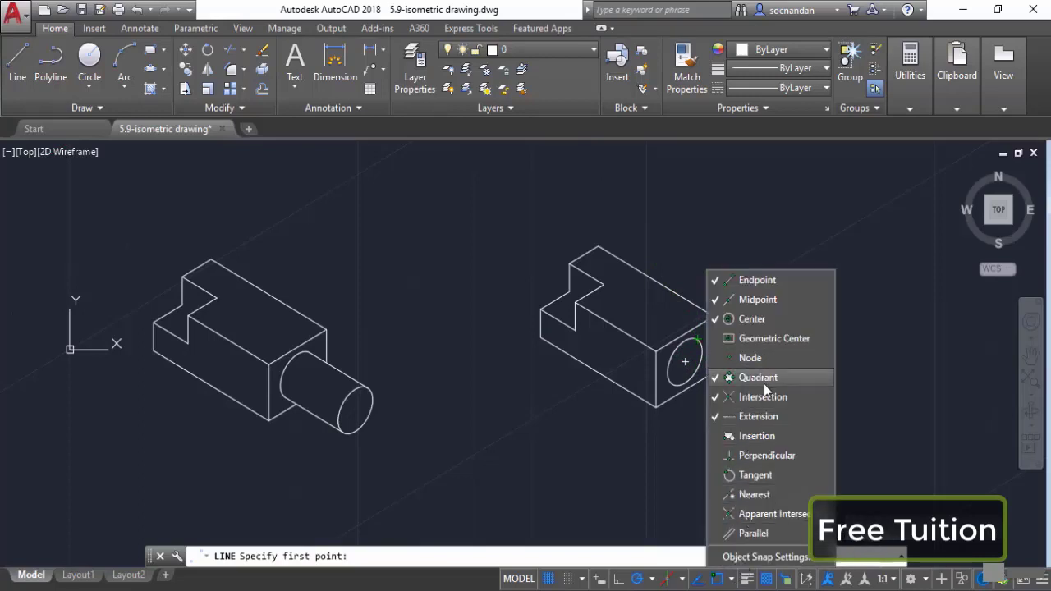
pyautogui.click(462, 576)
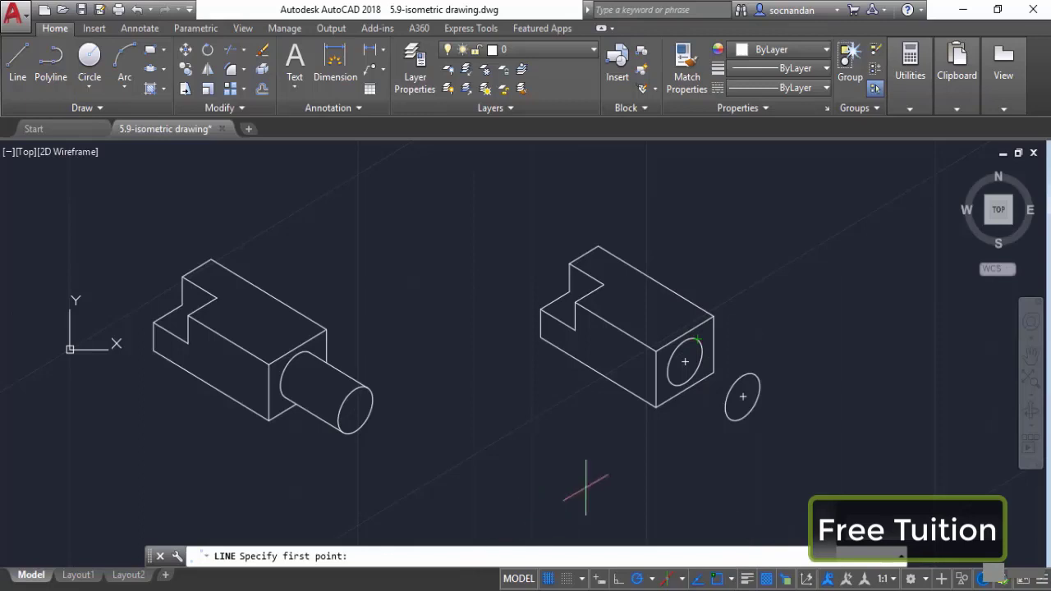
pyautogui.click(700, 341)
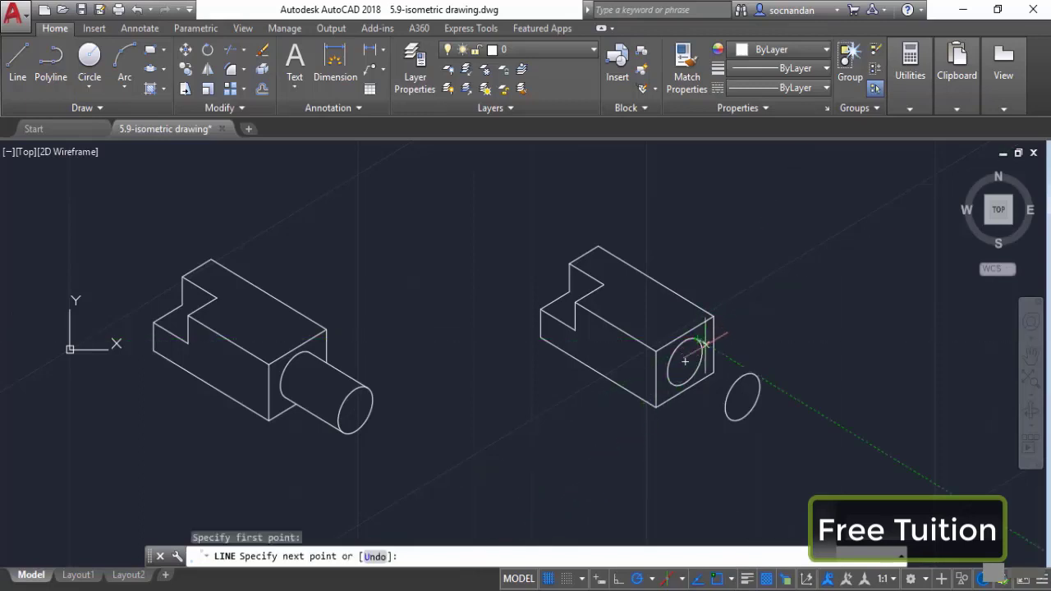
pyautogui.click(754, 375)
pyautogui.press('Return')
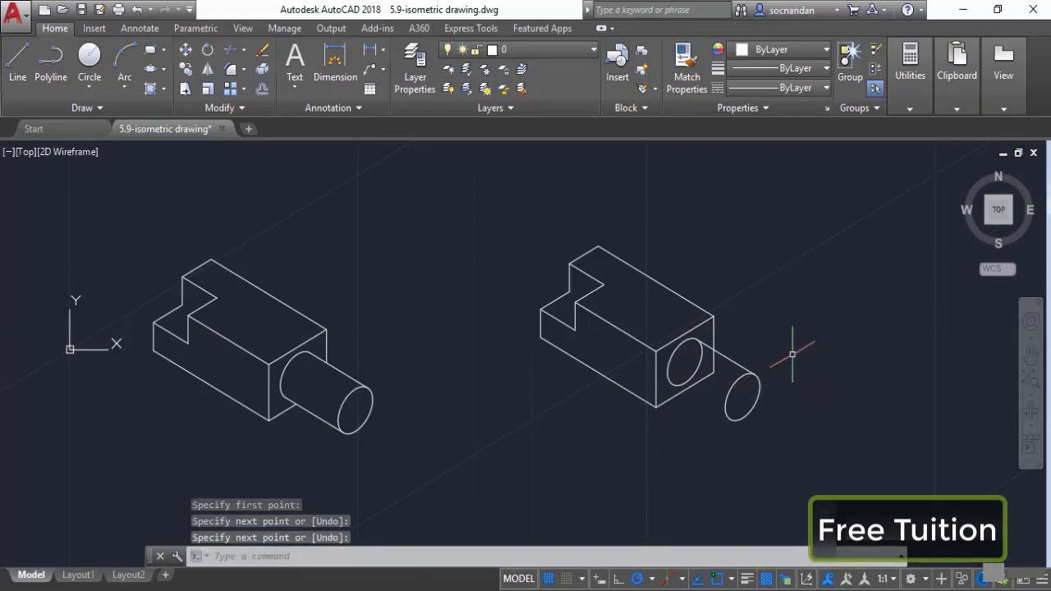
pyautogui.press('Return')
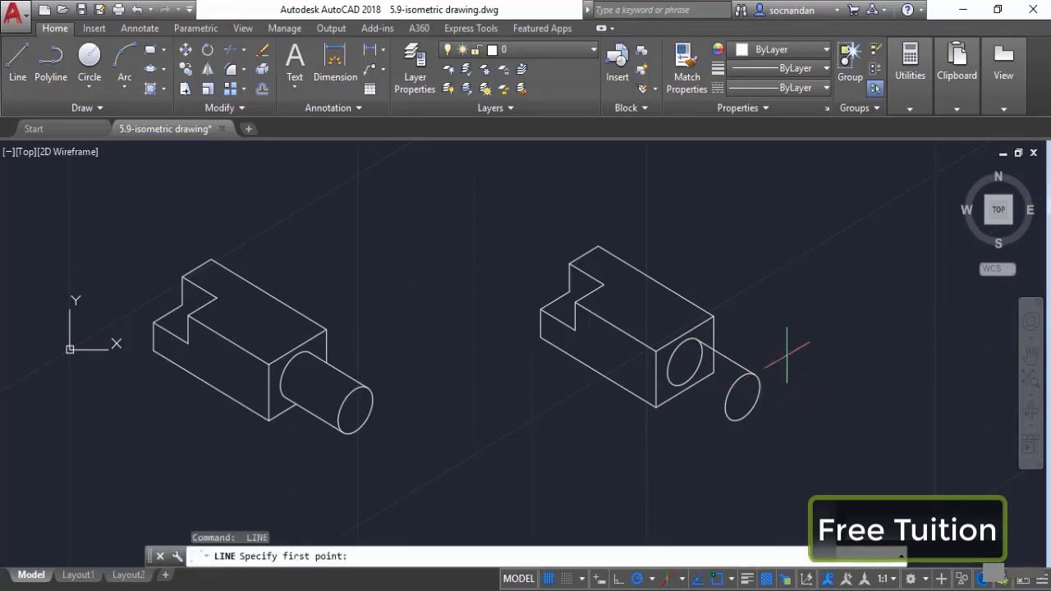
pyautogui.click(671, 384)
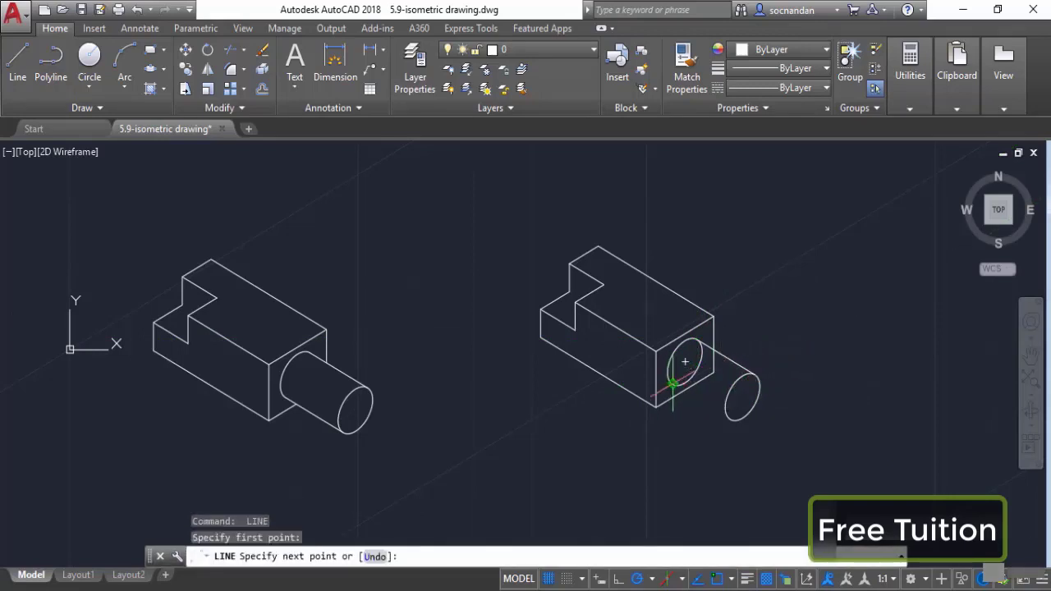
pyautogui.click(730, 420)
pyautogui.press('Return')
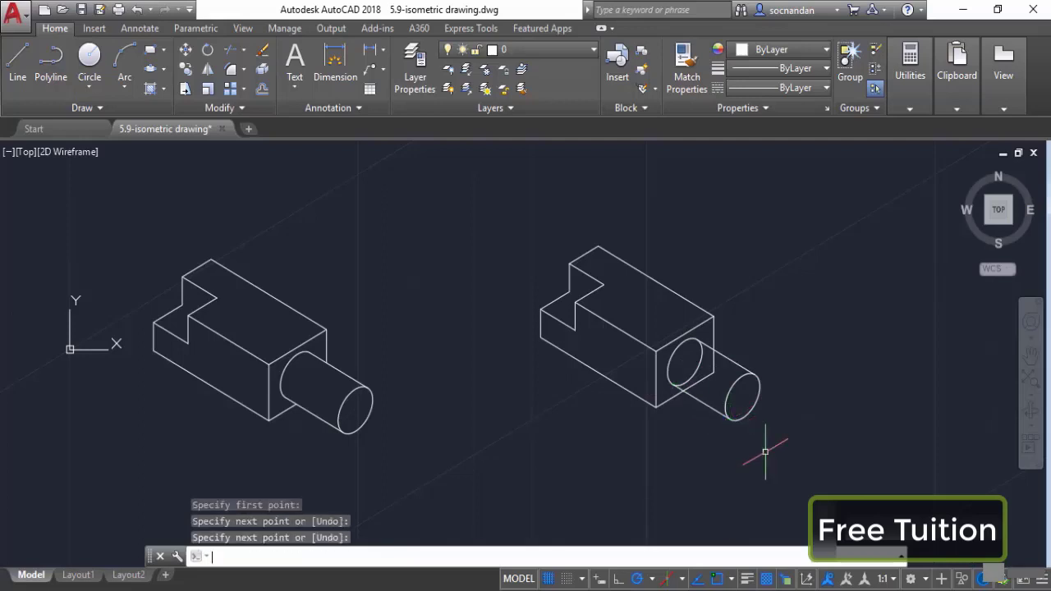
# Step: Trim the rear isocircle's hidden arc and the box edges behind the cylinder, using all objects as cutting edges
pyautogui.click(231, 49)
pyautogui.press('Return')
pyautogui.click(572, 326)
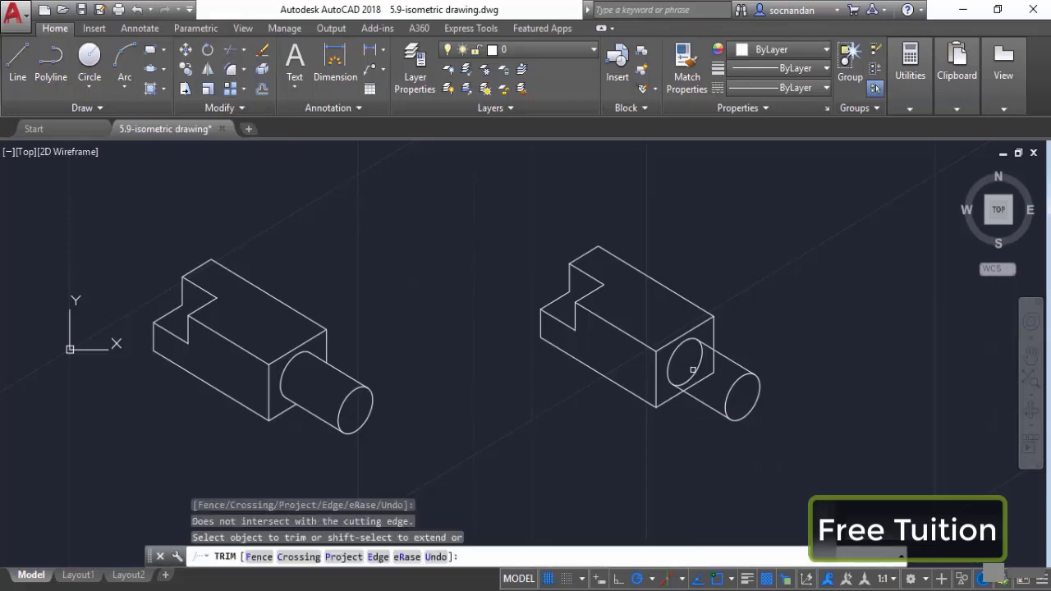
pyautogui.click(697, 378)
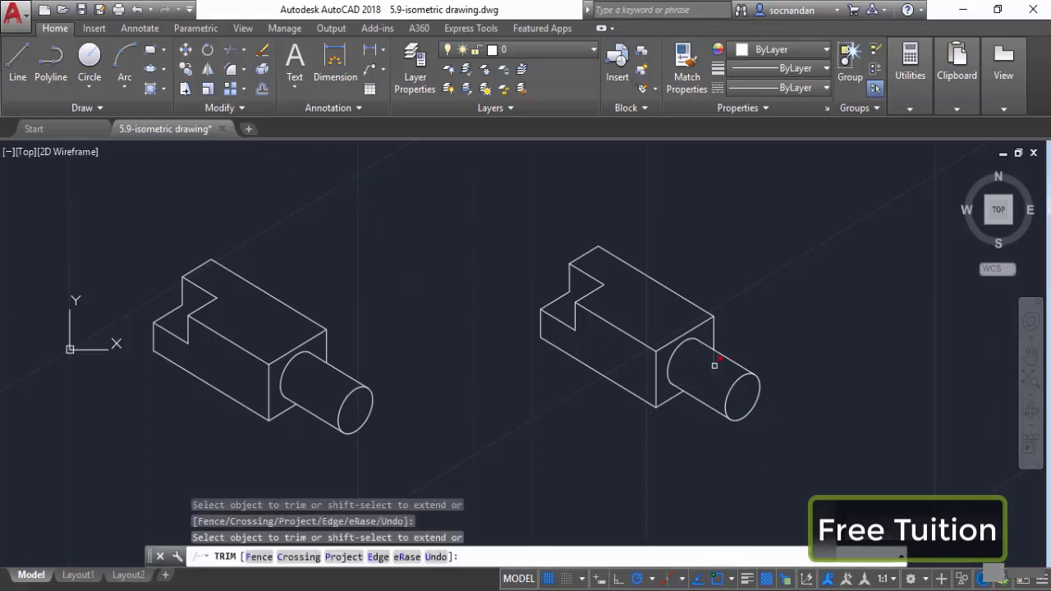
pyautogui.rightClick(747, 330)
pyautogui.click(772, 329)
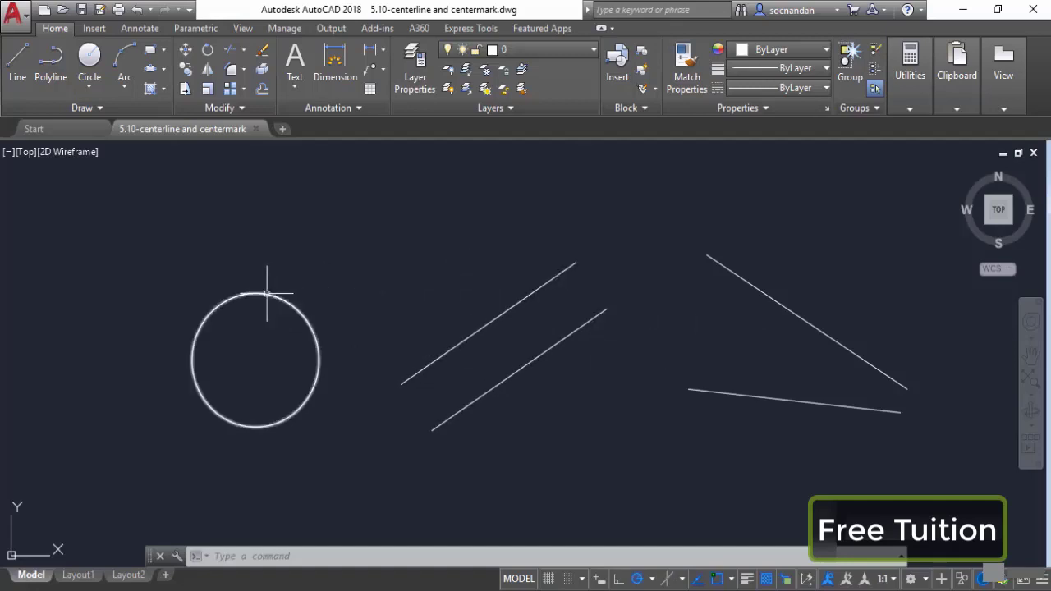
# Step: Add a center mark to the circle in the 5.10-centerline and centermark drawing
pyautogui.moveTo(266, 335)
pyautogui.mouseDown(button='middle')
pyautogui.moveTo(277, 342)
pyautogui.moveTo(461, 313)
pyautogui.mouseUp(button='middle')
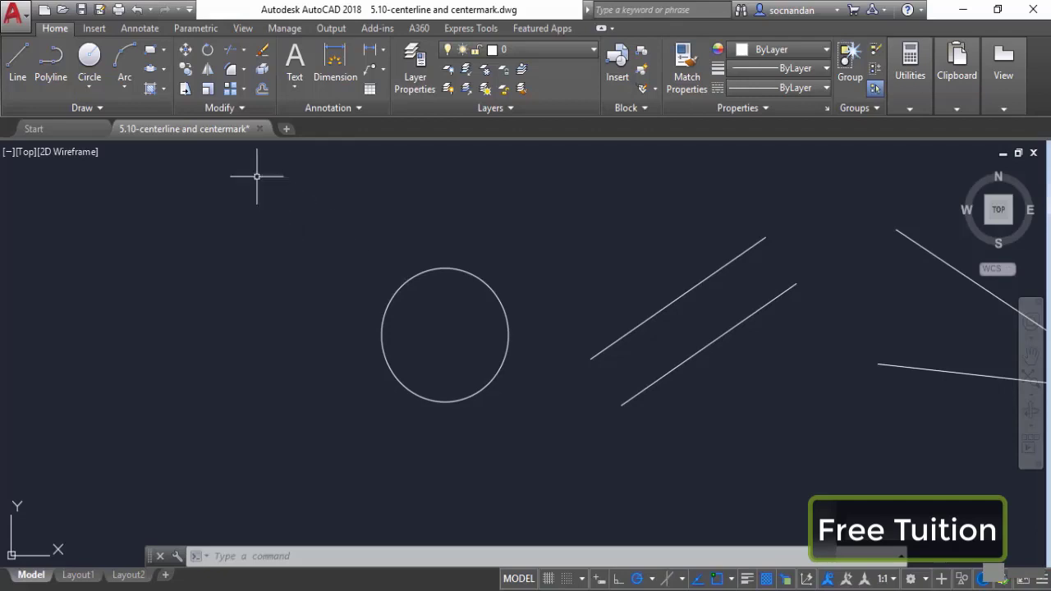
pyautogui.click(146, 32)
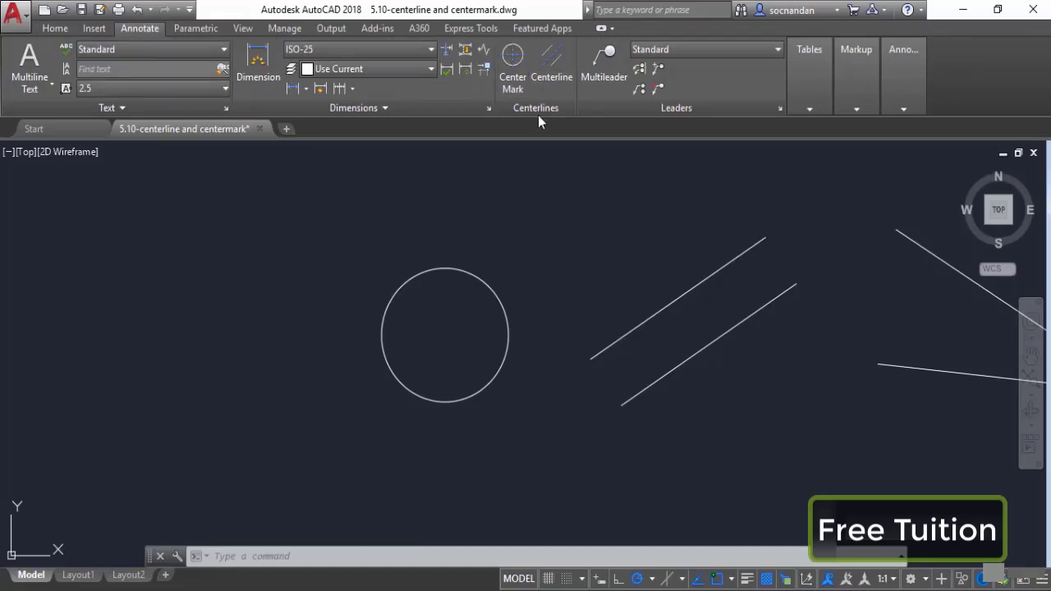
pyautogui.click(516, 61)
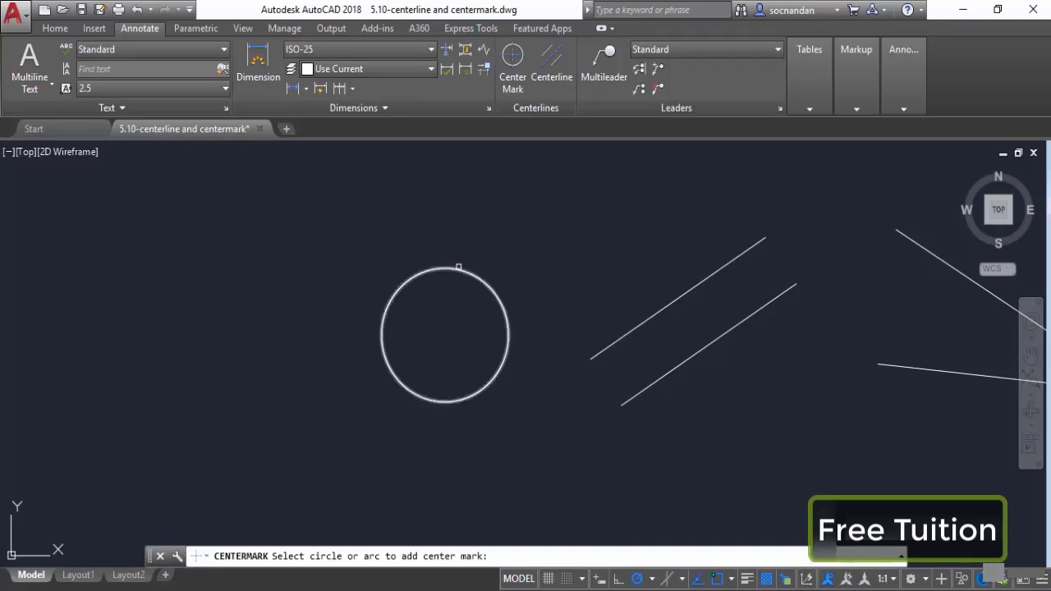
pyautogui.click(458, 272)
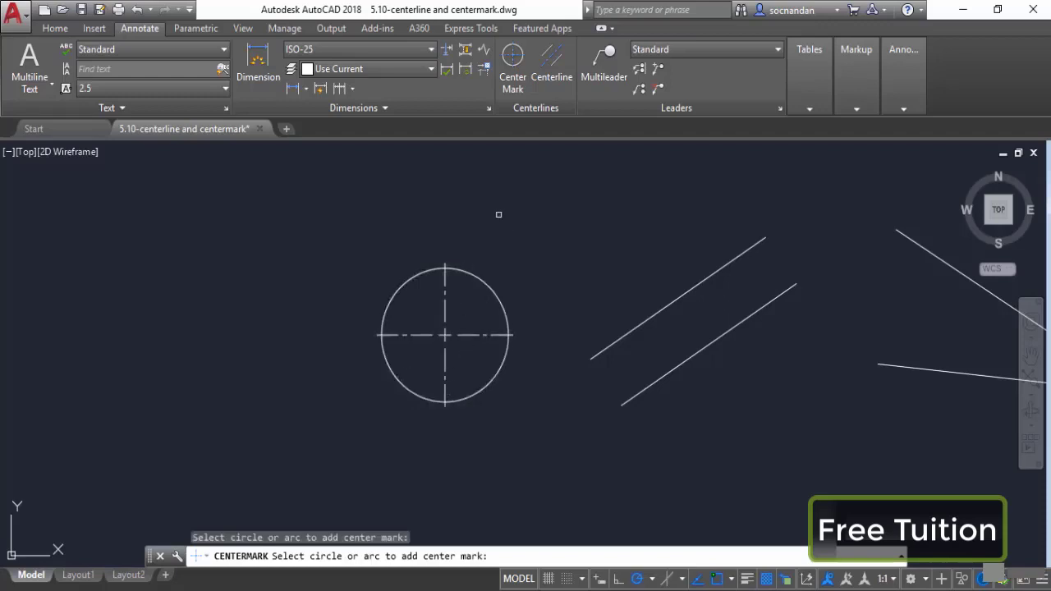
pyautogui.press('Return')
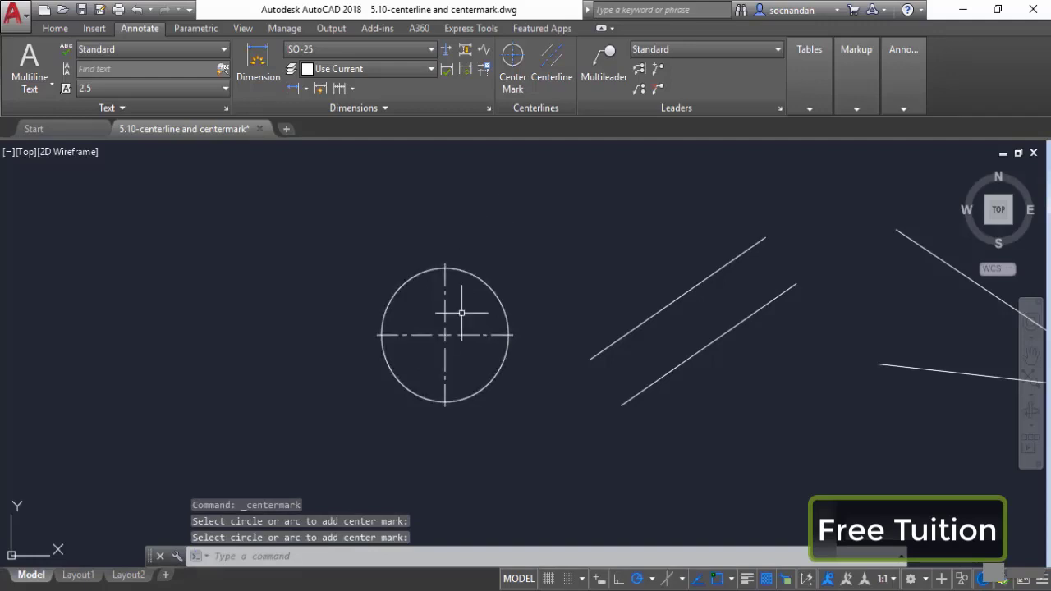
# Step: Lengthen all four extension lines of the circle's center mark outward beyond the circle using their arrow grips
pyautogui.scroll(2, 436, 317)
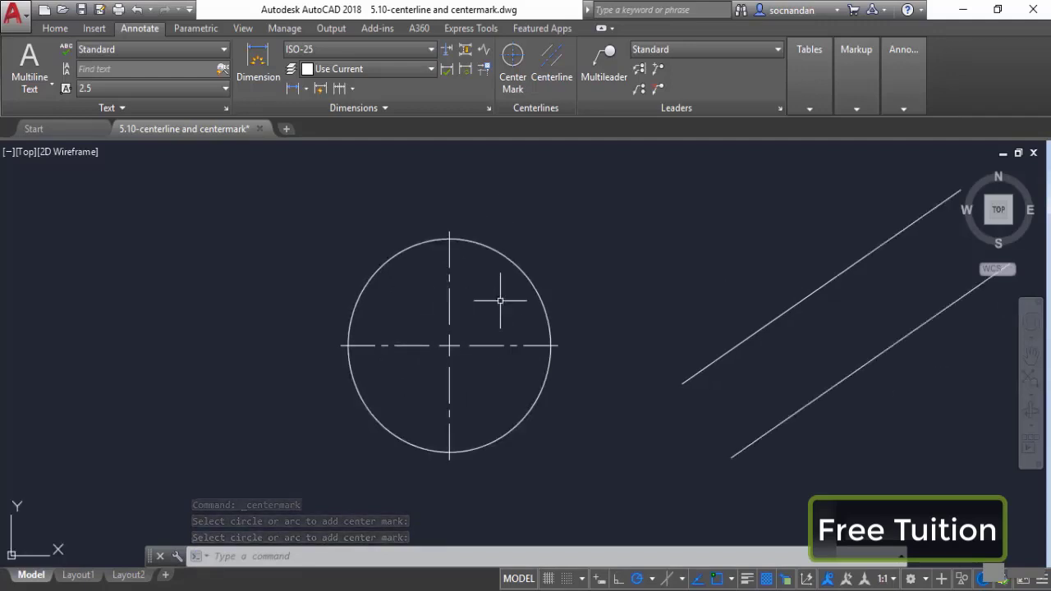
pyautogui.moveTo(479, 307); pyautogui.dragTo(470, 319, button='middle')
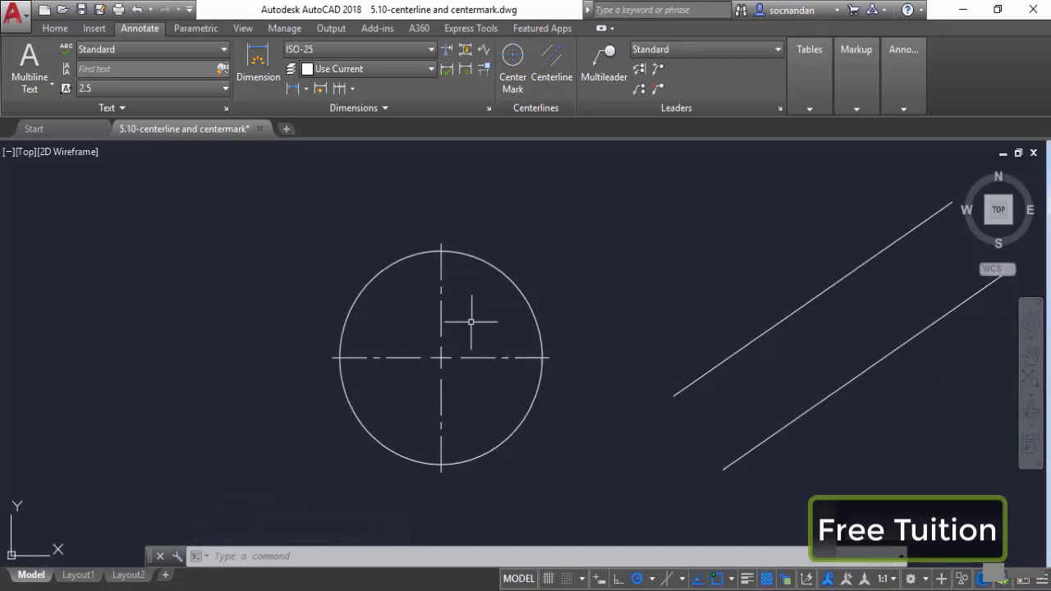
pyautogui.click(481, 357)
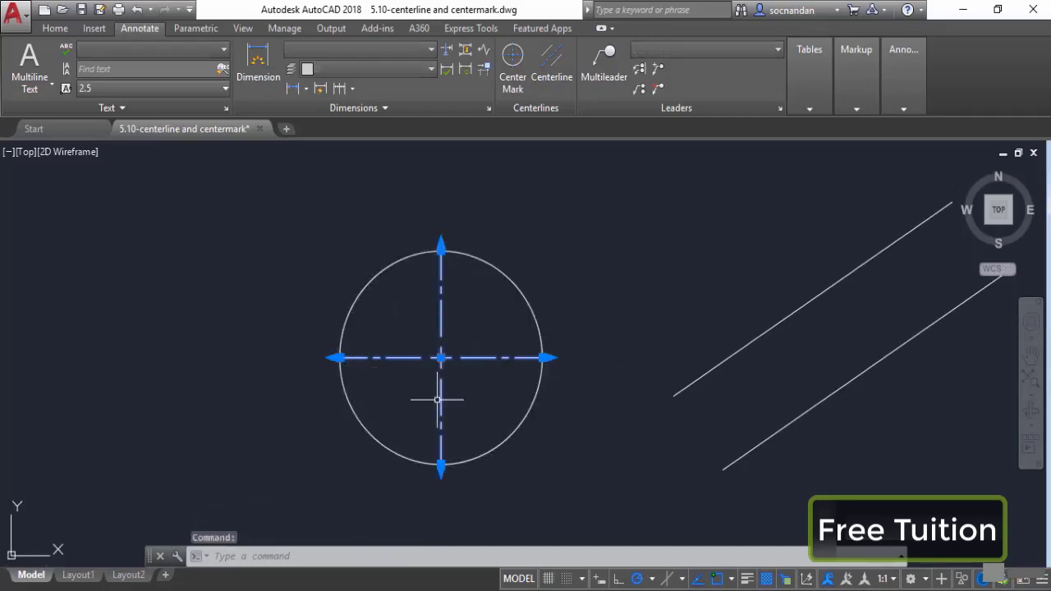
pyautogui.click(548, 357)
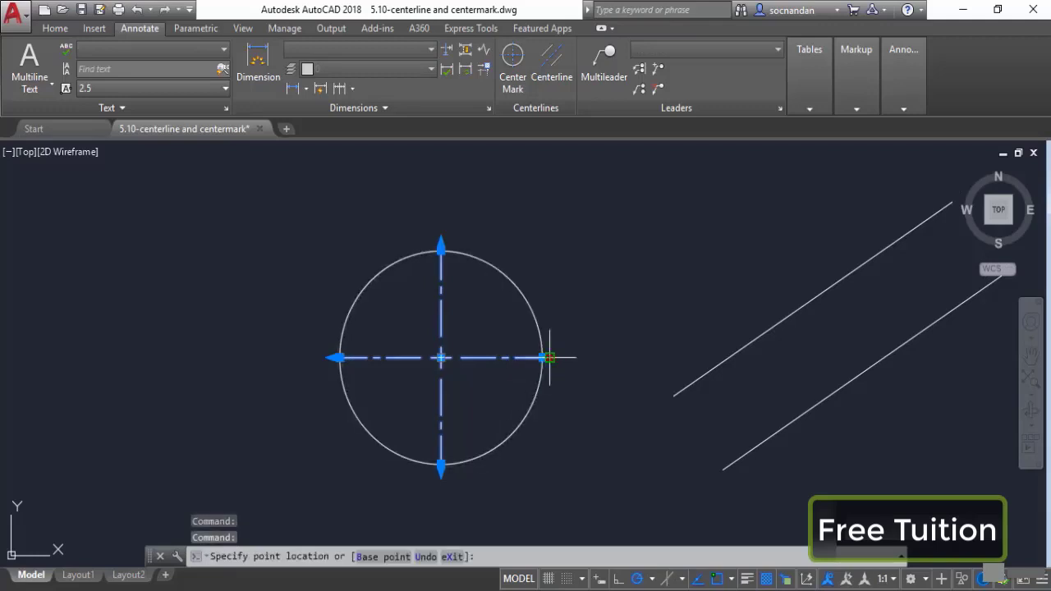
pyautogui.click(598, 357)
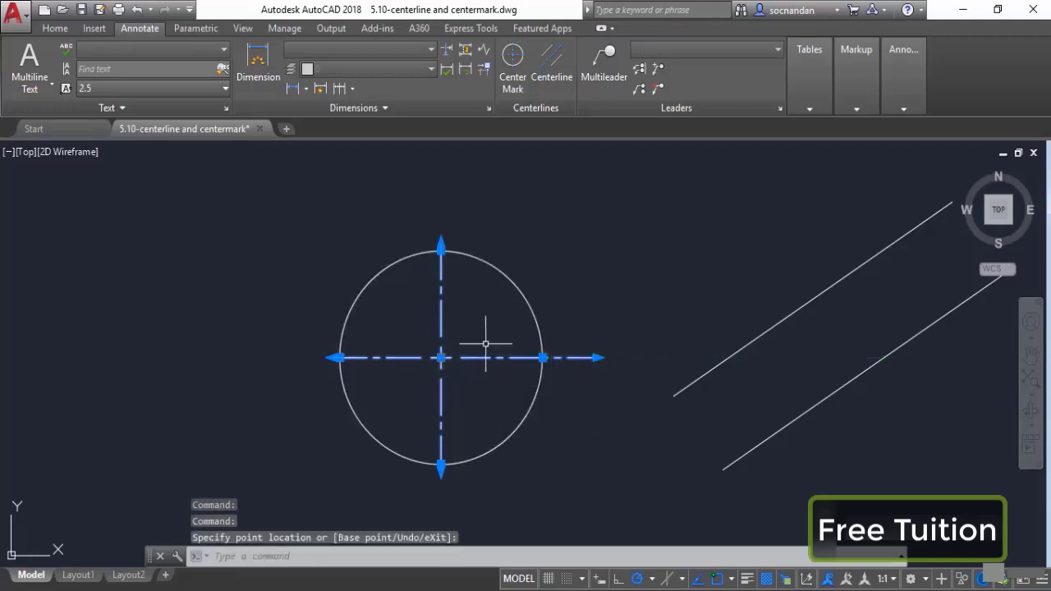
pyautogui.click(441, 246)
pyautogui.click(442, 204)
pyautogui.click(340, 357)
pyautogui.click(301, 357)
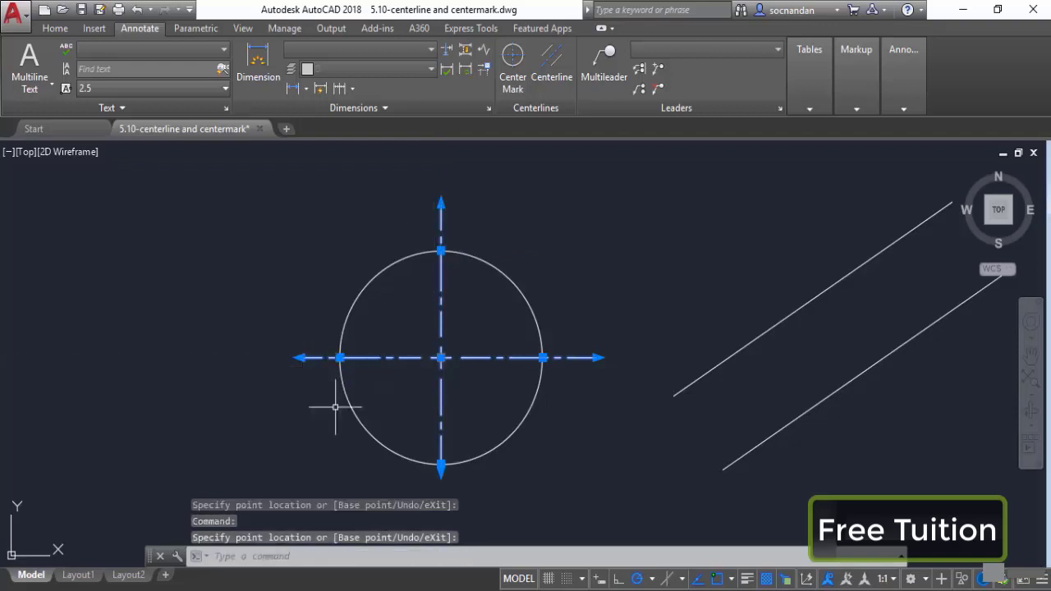
pyautogui.click(441, 464)
pyautogui.click(441, 501)
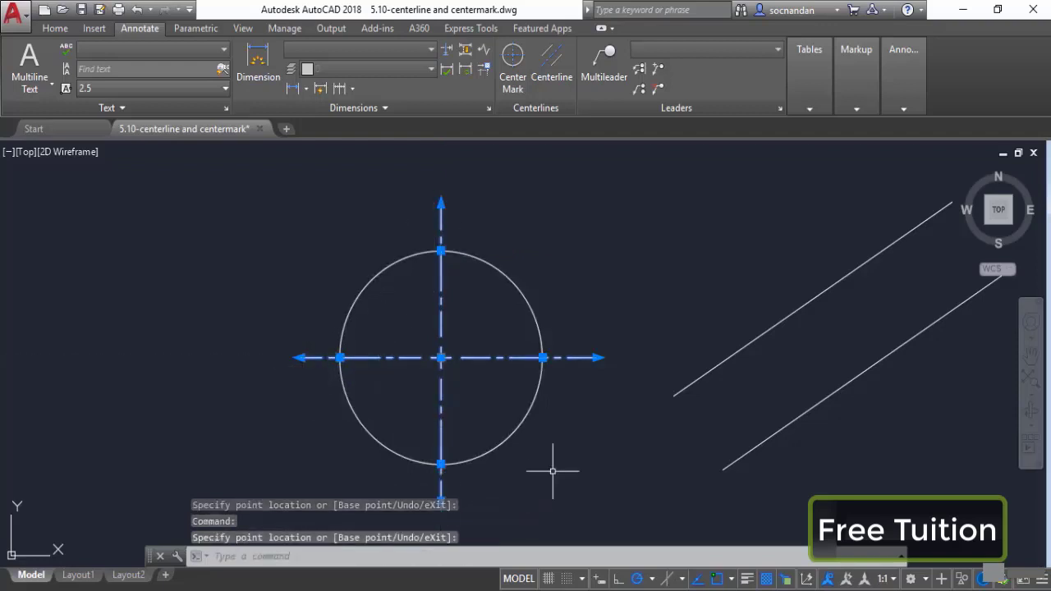
pyautogui.press('Escape')
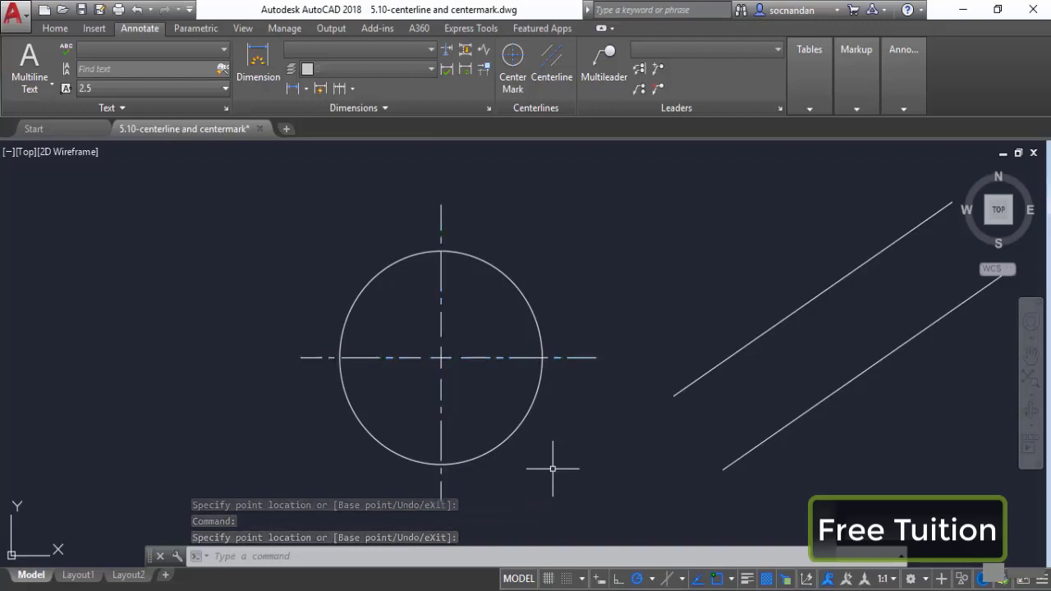
# Step: Resize the circle from its upper quadrant grip, first inward and finally outward well past its original size
pyautogui.click(512, 280)
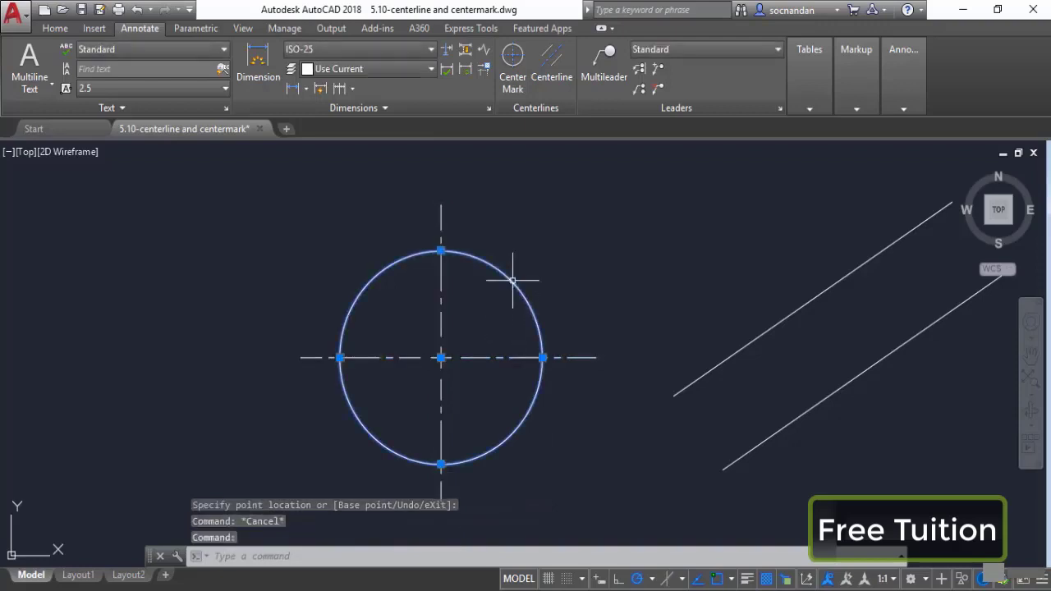
pyautogui.click(441, 250)
pyautogui.click(442, 284)
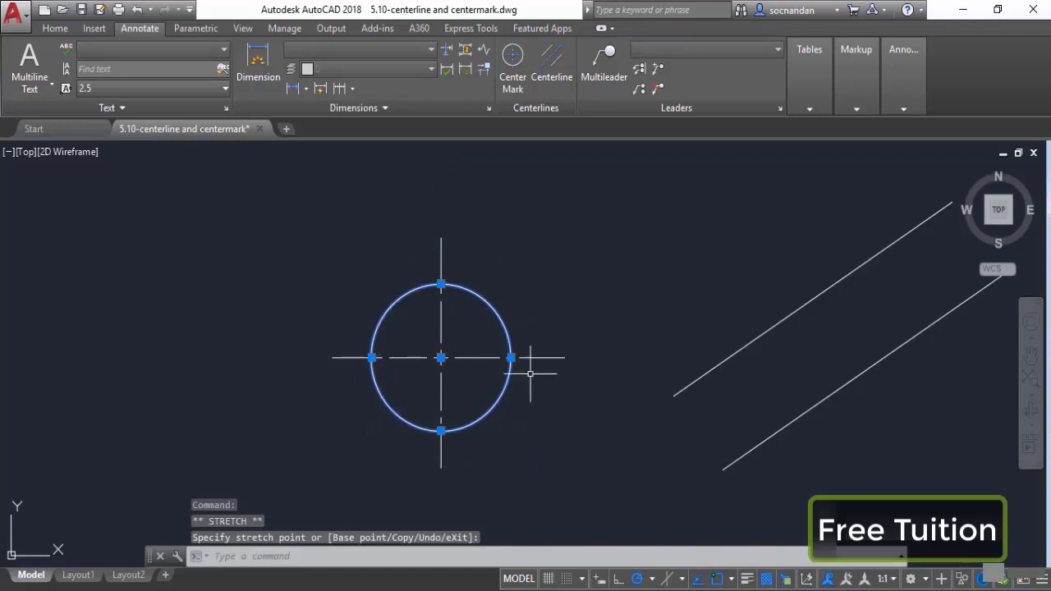
pyautogui.click(441, 285)
pyautogui.click(441, 201)
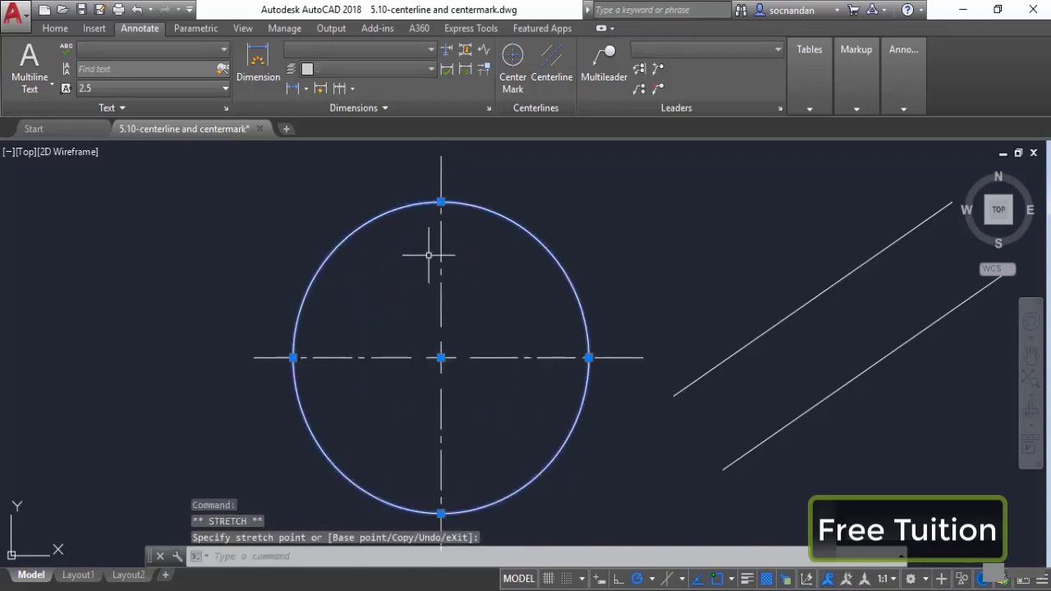
pyautogui.press('Escape')
# Step: Add a centerline between the two parallel inclined lines beside the circle
pyautogui.scroll(-3, 486, 434)
pyautogui.moveTo(558, 436)
pyautogui.mouseDown(button='middle')
pyautogui.moveTo(441, 399)
pyautogui.moveTo(327, 415)
pyautogui.mouseUp(button='middle')
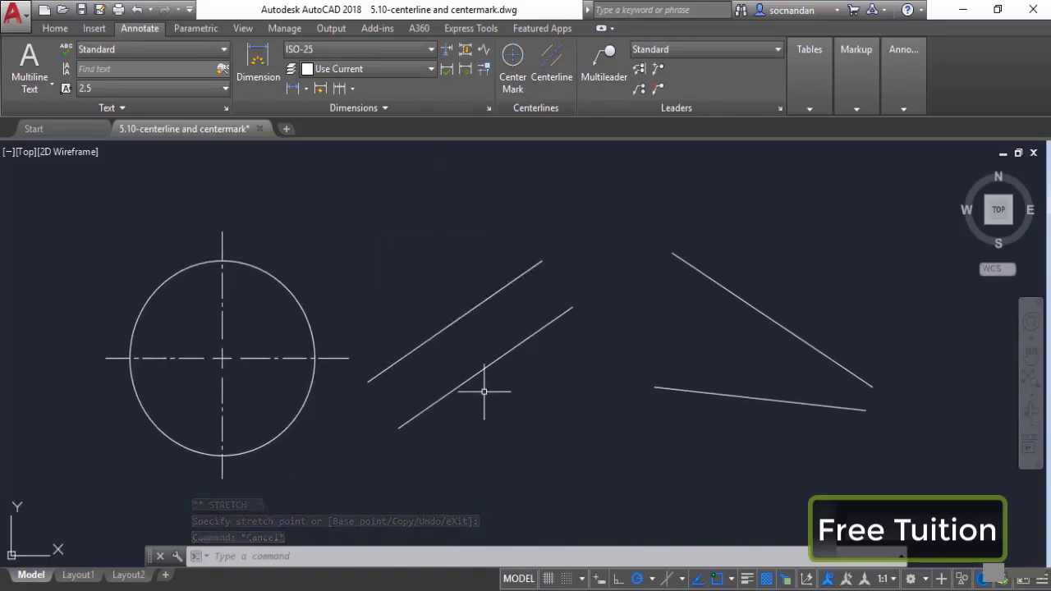
pyautogui.click(553, 74)
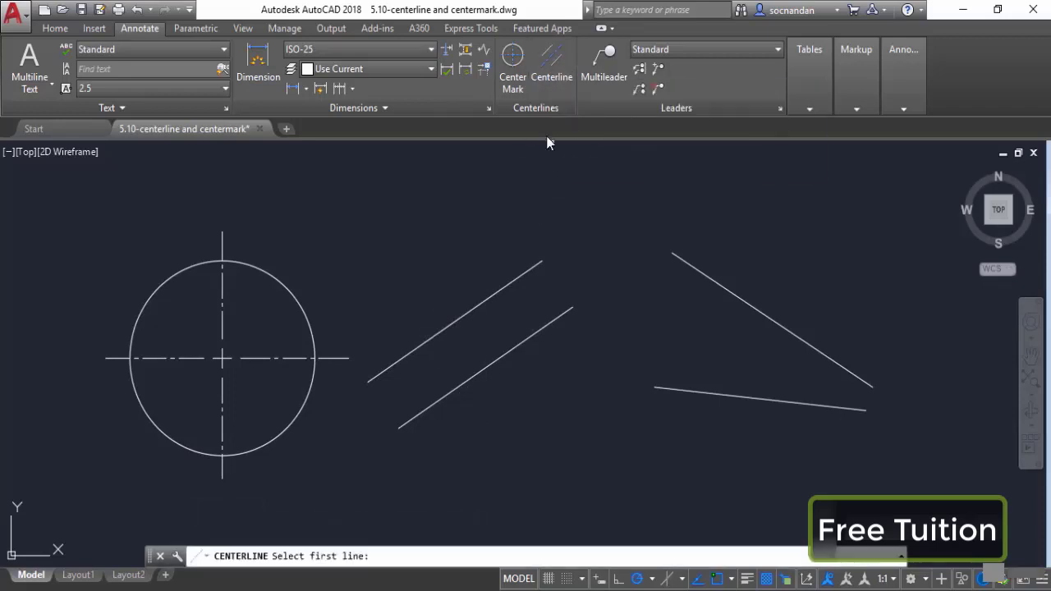
pyautogui.click(469, 311)
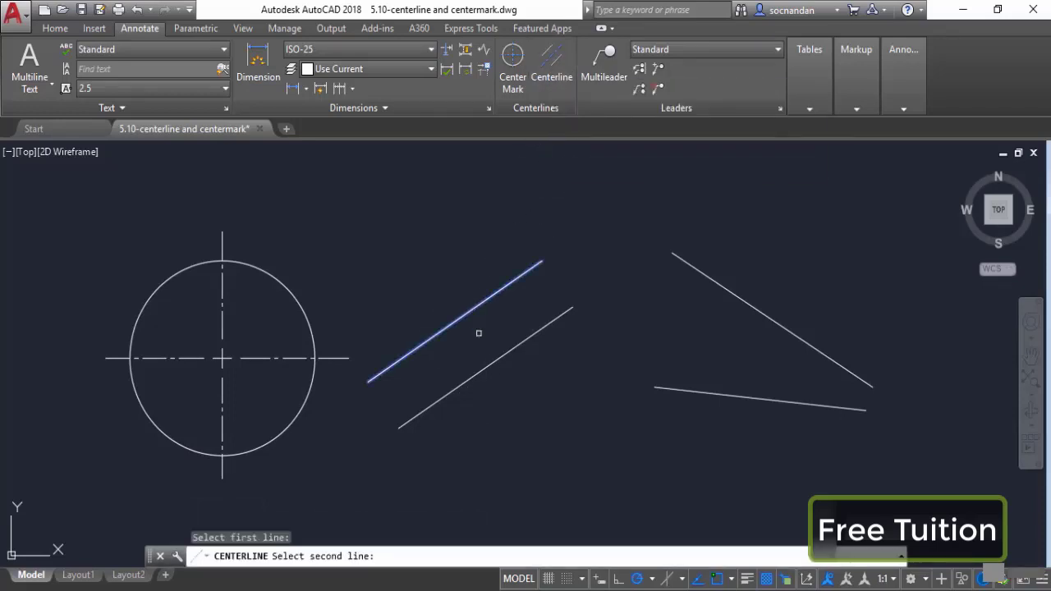
pyautogui.click(490, 369)
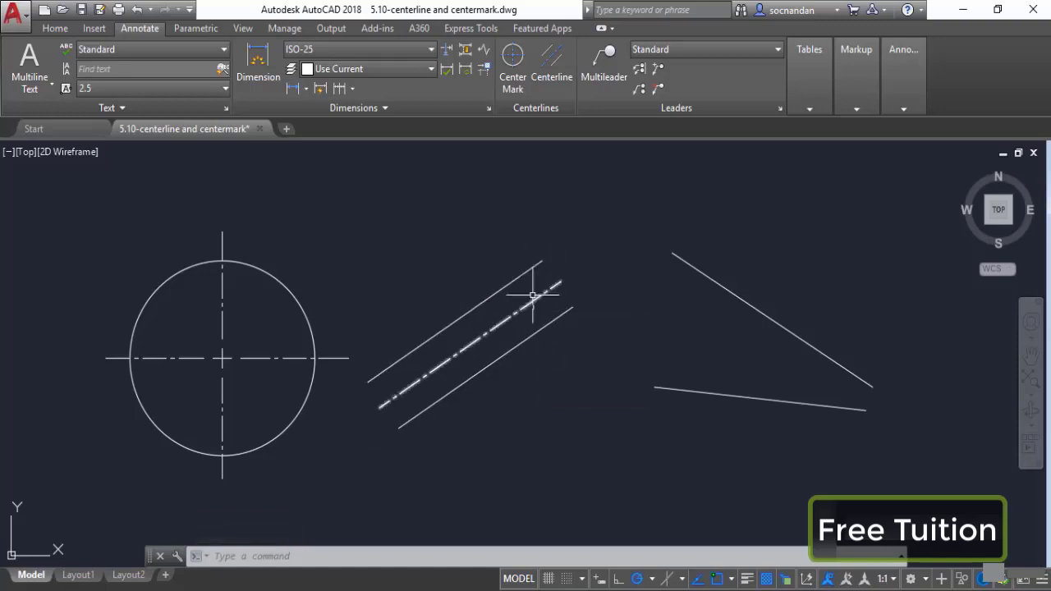
# Step: Try stretching the upper parallel line's upper endpoint up and away from the centerline, and undo the stretch
pyautogui.click(536, 267)
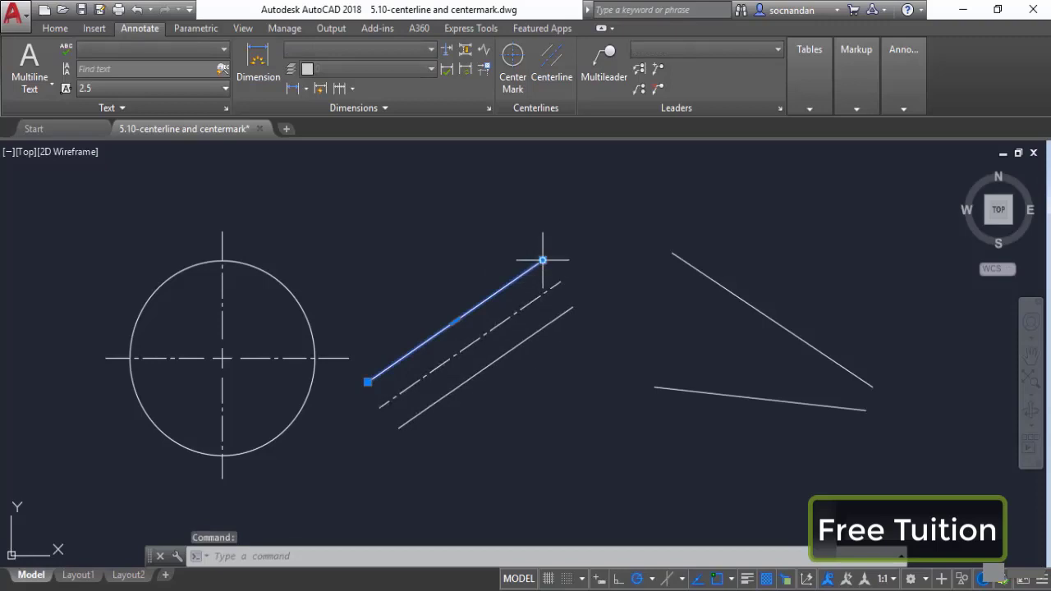
pyautogui.click(542, 260)
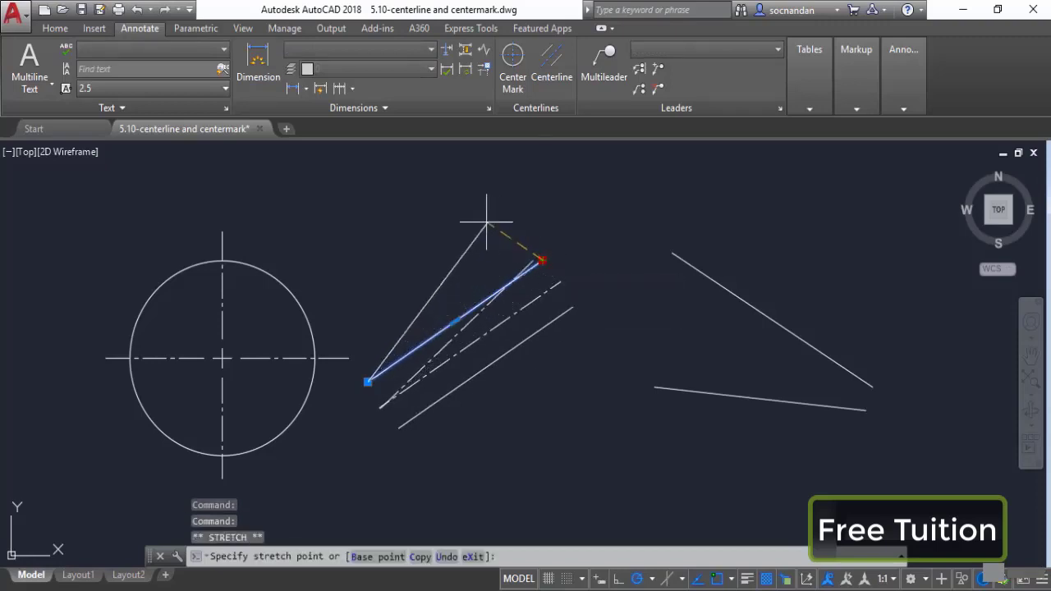
pyautogui.click(410, 204)
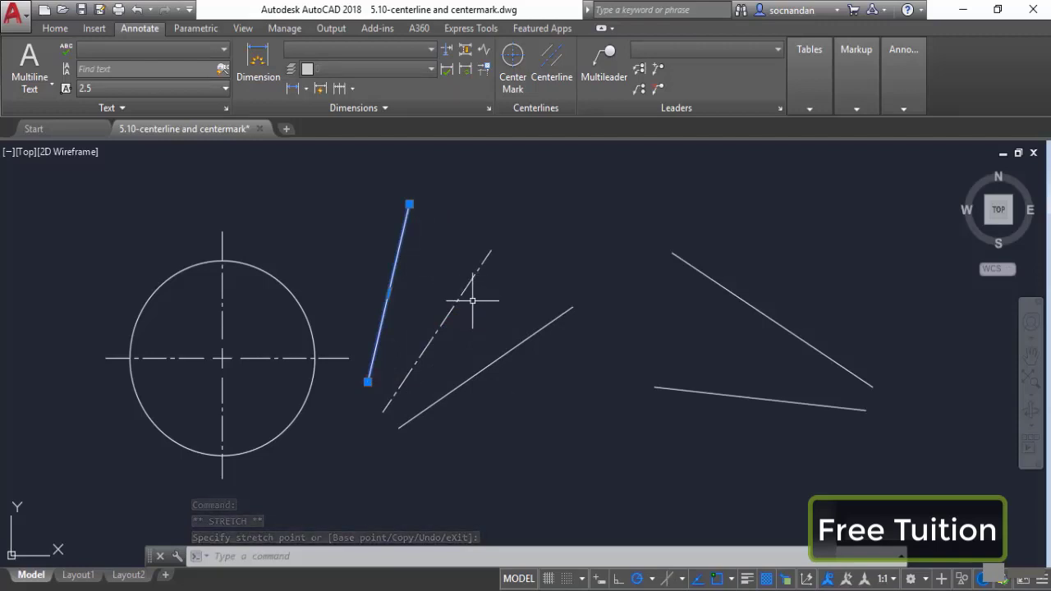
pyautogui.hotkey('ctrl', 'z')
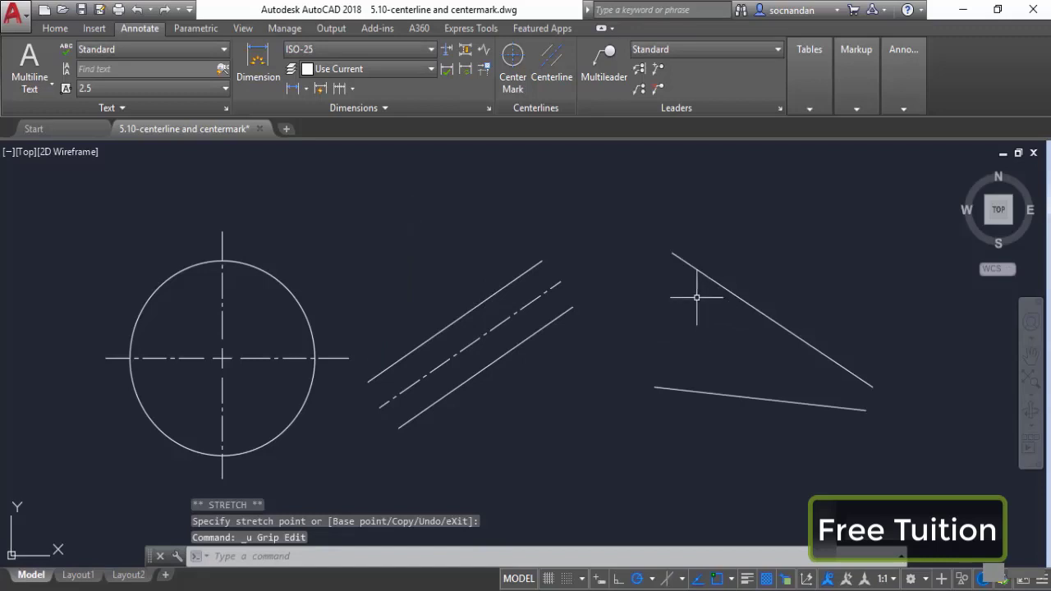
# Step: Add a centerline between the two converging lines
pyautogui.click(556, 72)
pyautogui.click(681, 258)
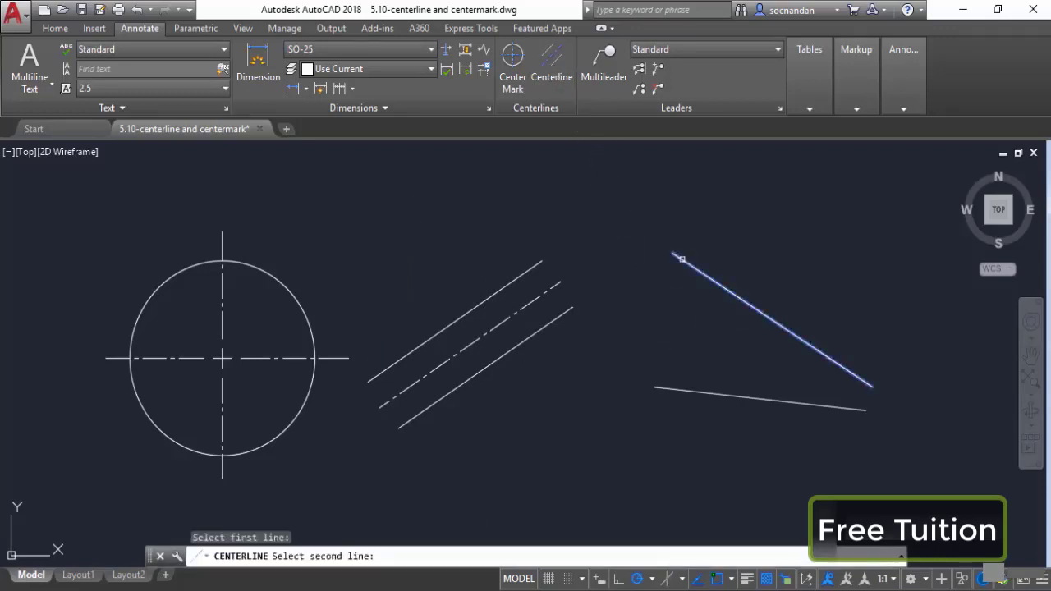
pyautogui.click(671, 387)
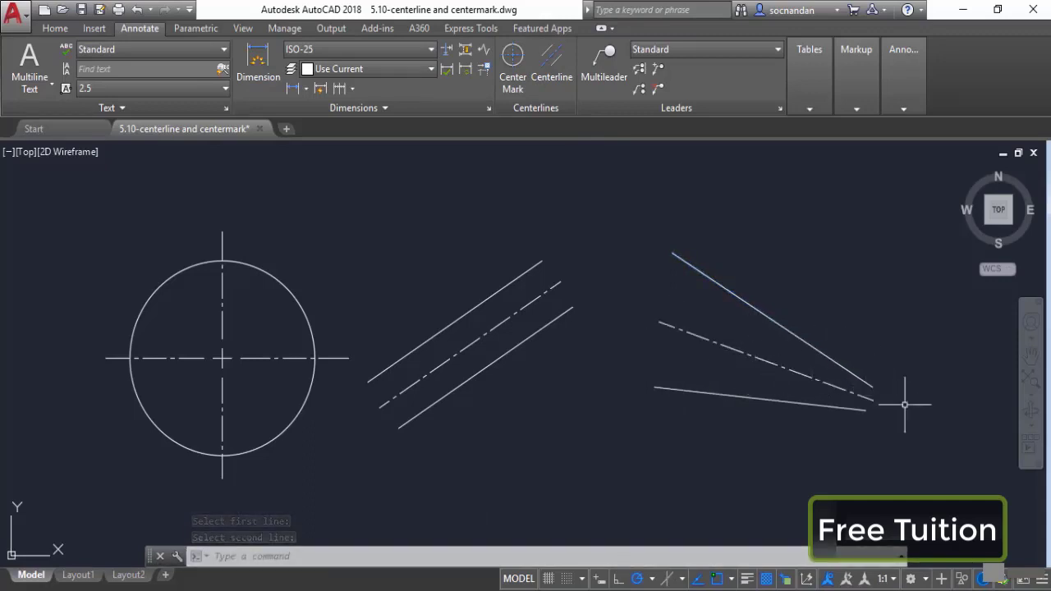
# Step: Move the upper converging line slightly upward by its midpoint, and stretch its left endpoint up and finally down toward the lower line
pyautogui.click(765, 315)
pyautogui.click(772, 319)
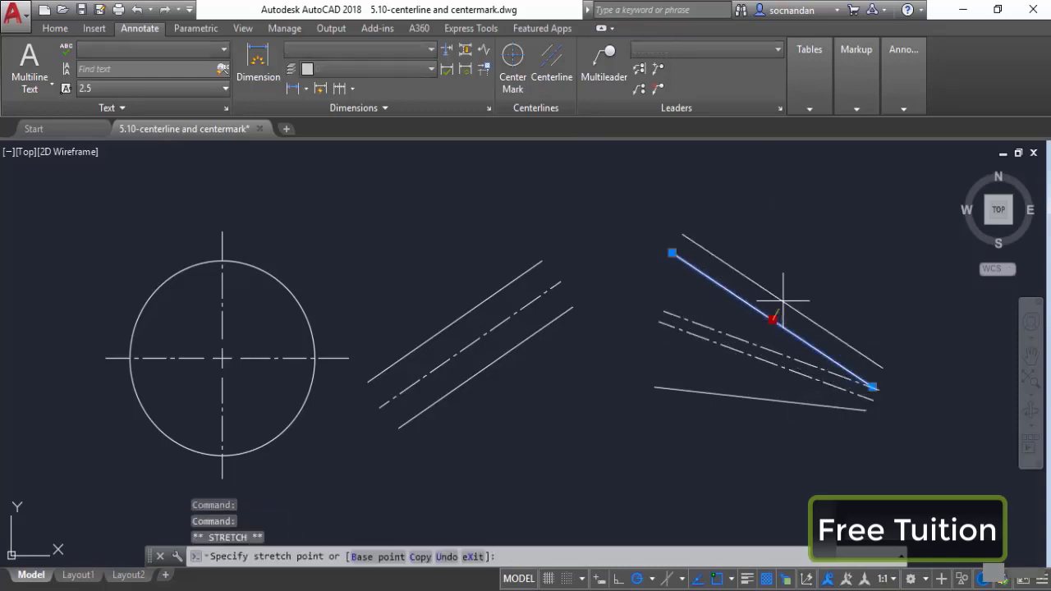
pyautogui.press('Escape')
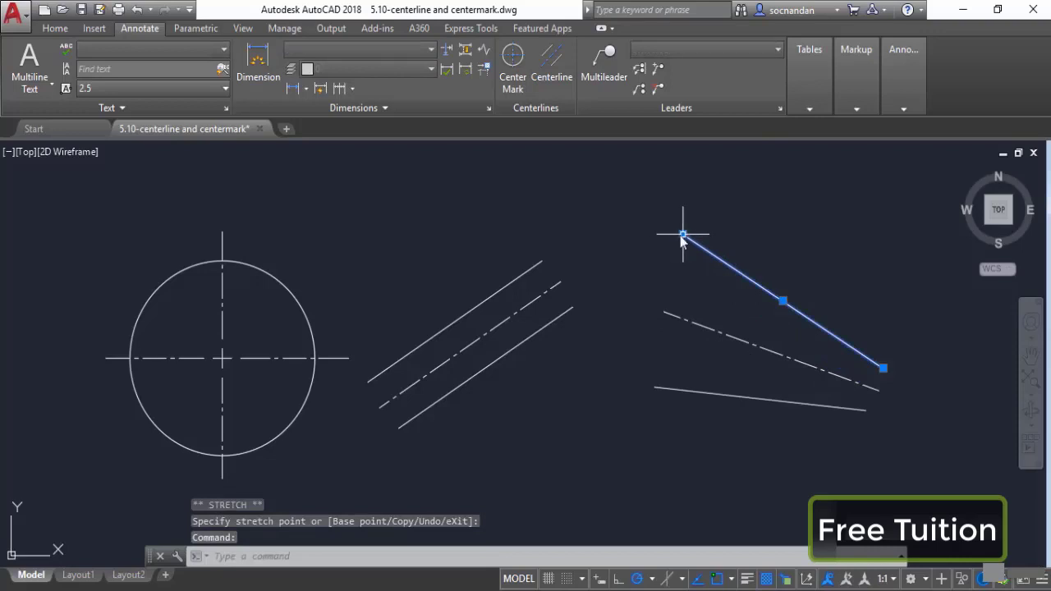
pyautogui.click(682, 234)
pyautogui.click(784, 167)
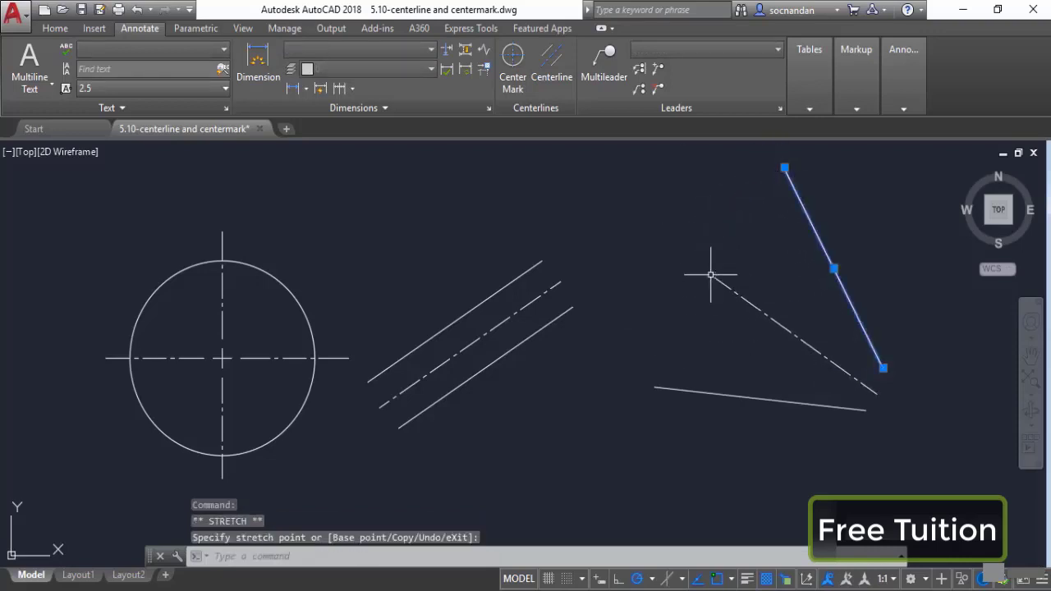
pyautogui.click(784, 167)
pyautogui.click(655, 298)
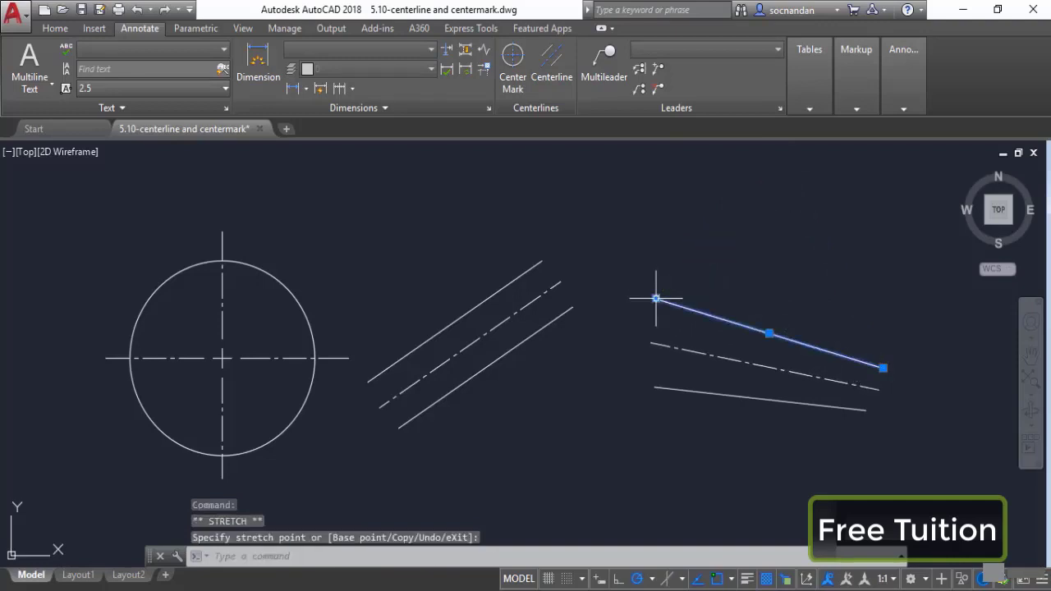
pyautogui.press('Escape')
# Step: Adjust the extension grips of the converging lines' centerline, finally shortening both ends so they lie within the line pair
pyautogui.click(737, 252)
pyautogui.click(689, 348)
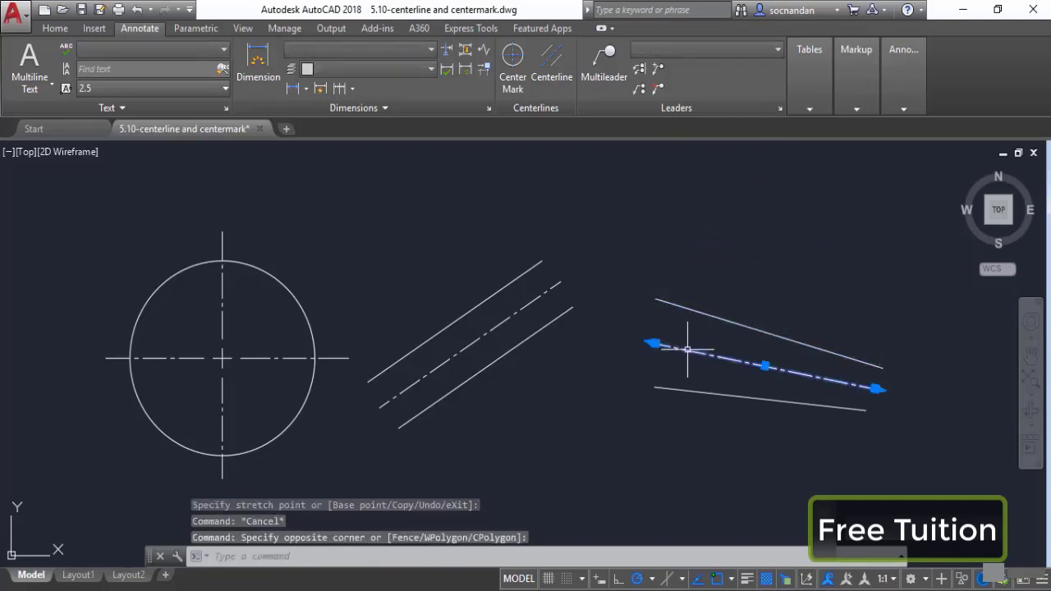
pyautogui.click(650, 340)
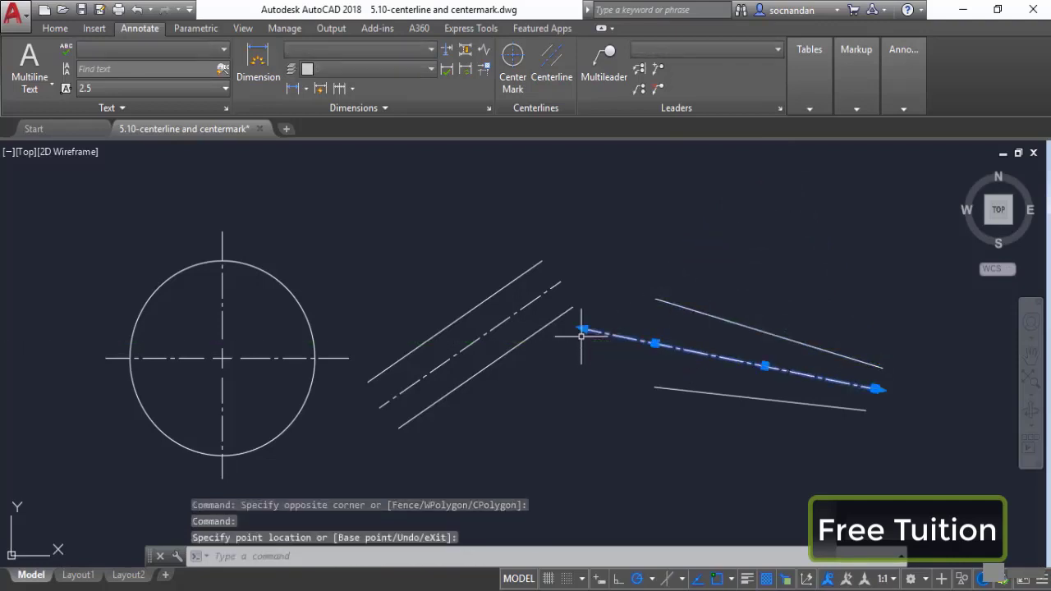
pyautogui.click(583, 328)
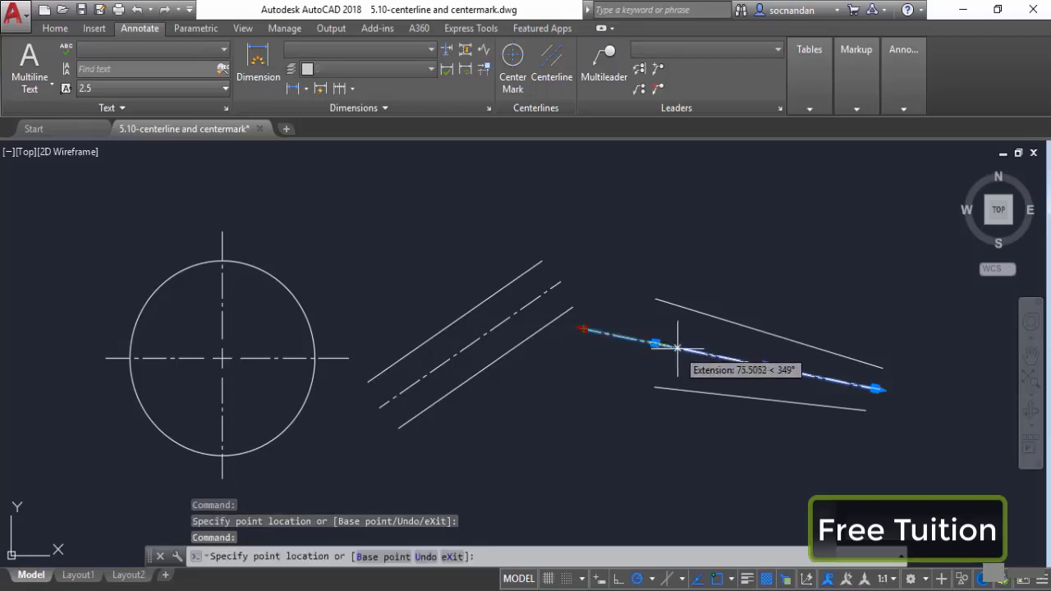
pyautogui.click(676, 354)
pyautogui.click(650, 343)
pyautogui.click(698, 353)
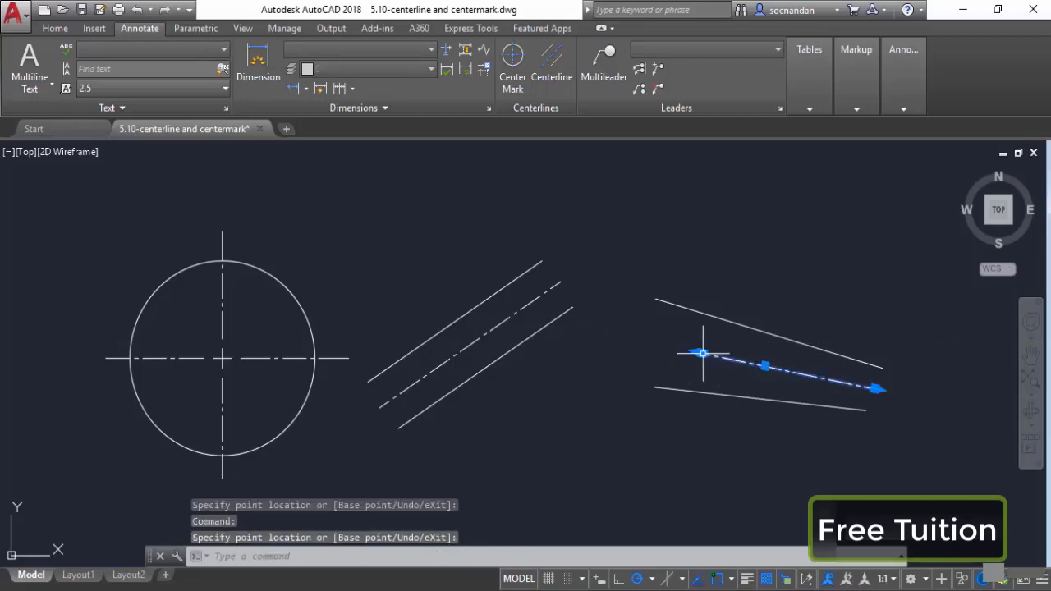
pyautogui.click(876, 387)
pyautogui.click(865, 399)
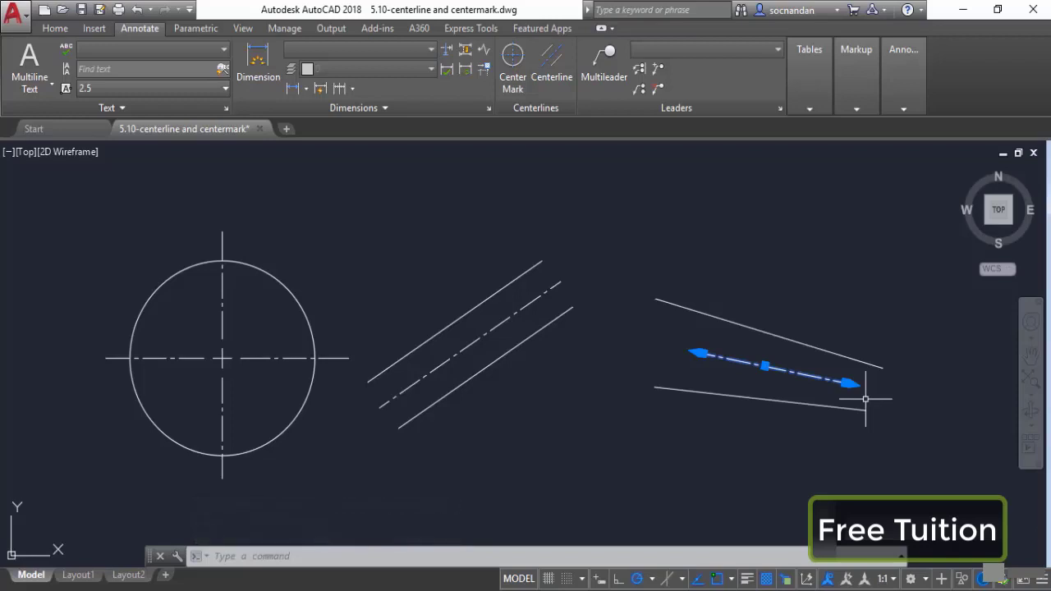
pyautogui.press('Escape')
# Step: Change the linetype scale of the circle's center mark to 2 with the CHPROP command
pyautogui.write('chprop')
pyautogui.press('Return')
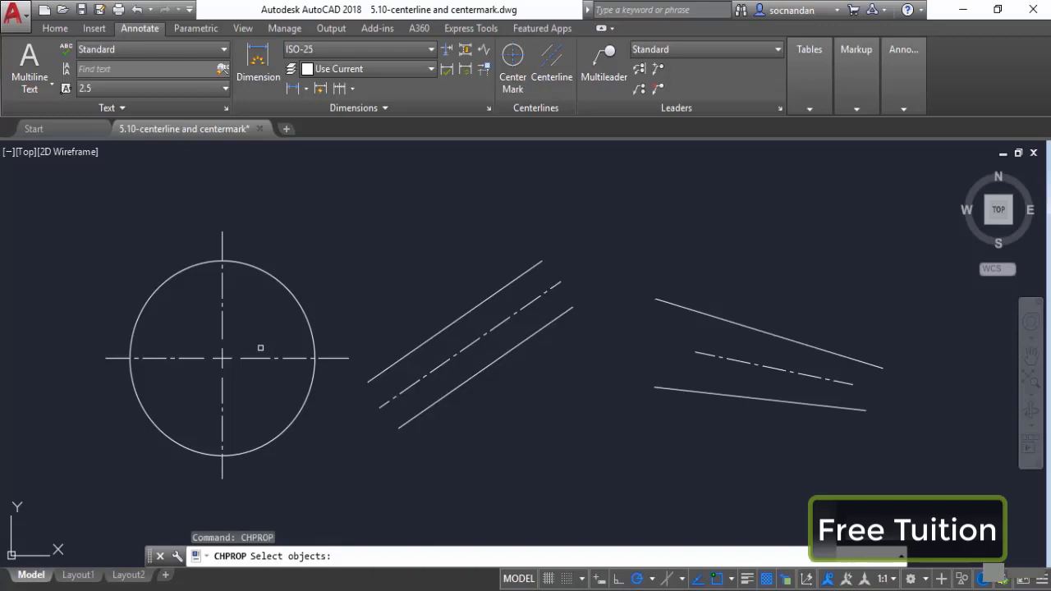
pyautogui.click(260, 358)
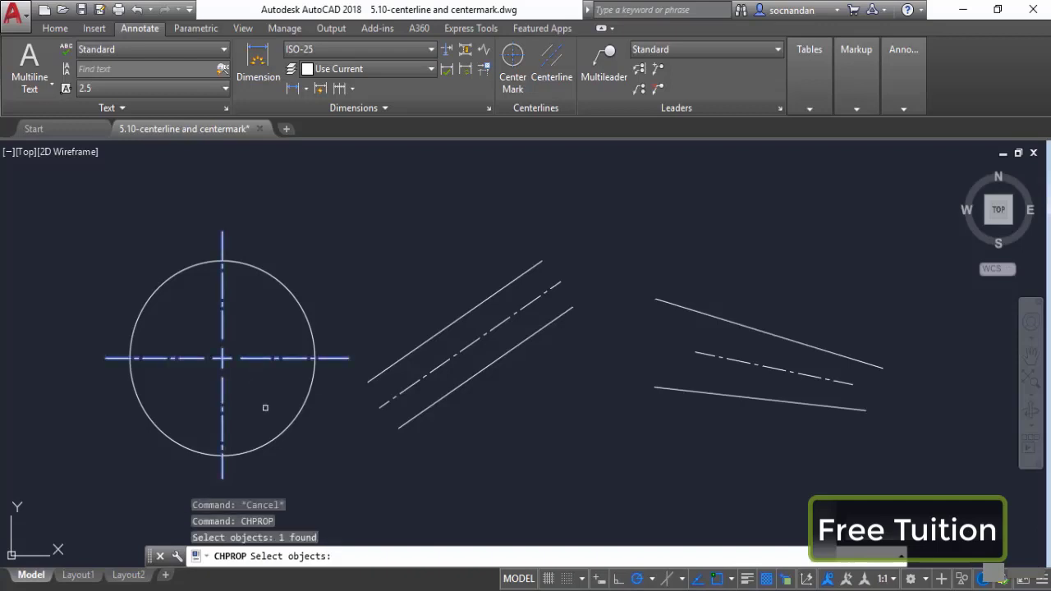
pyautogui.press('Return')
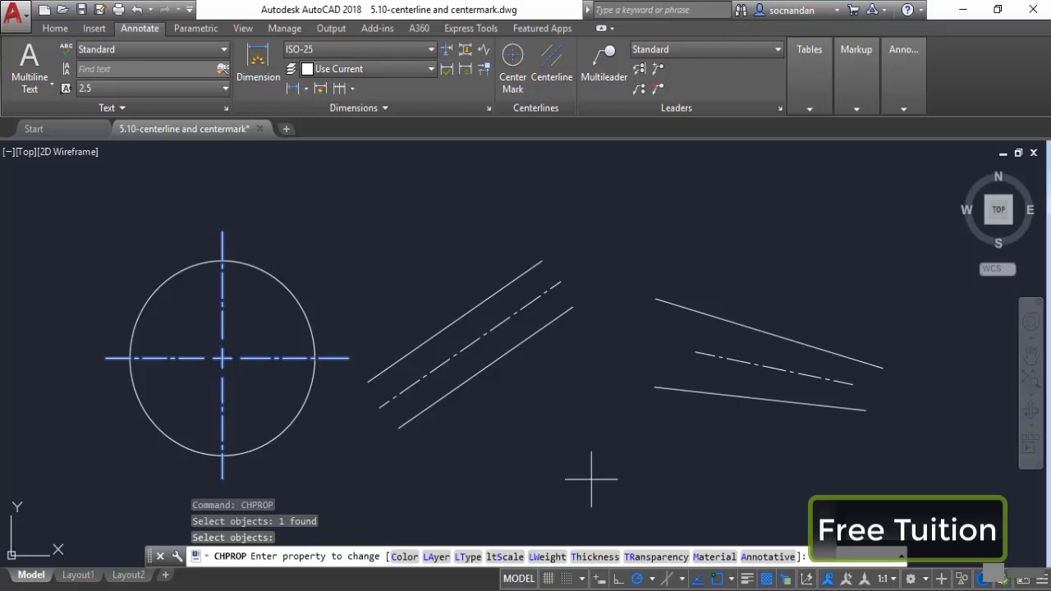
pyautogui.click(504, 558)
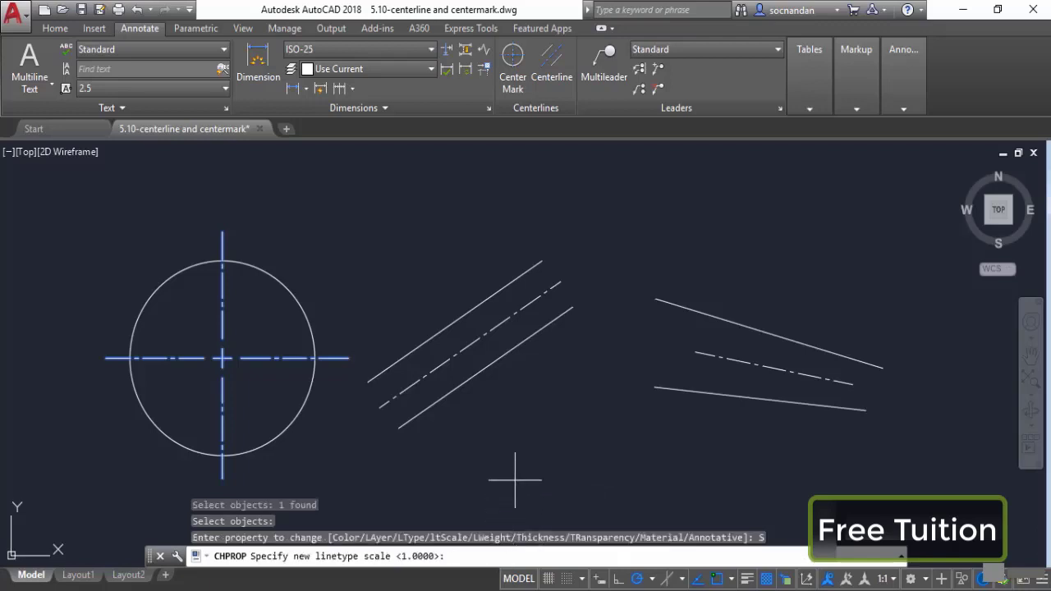
pyautogui.write('2')
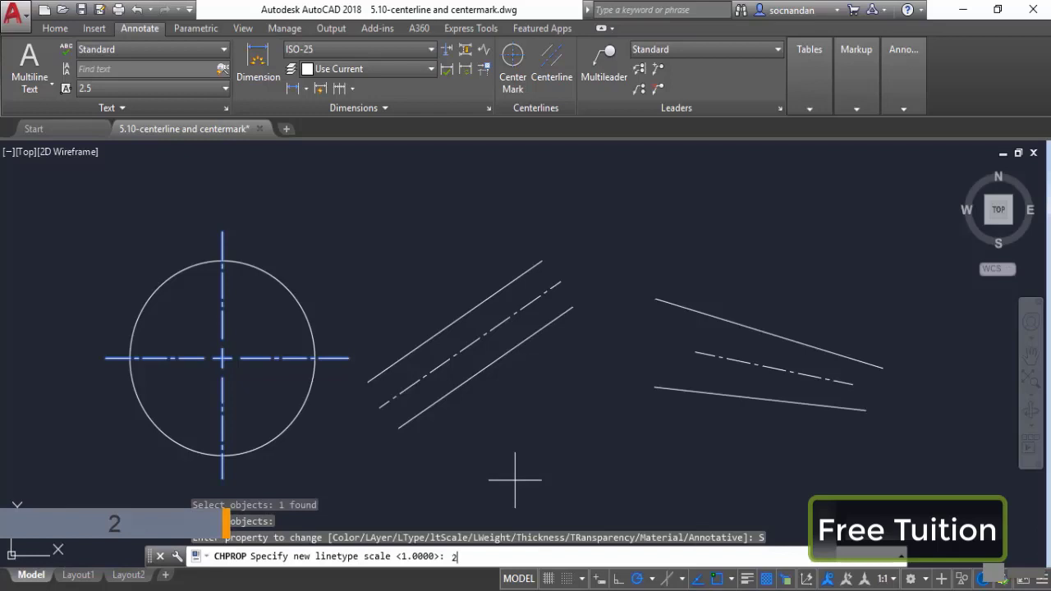
pyautogui.press('Return')
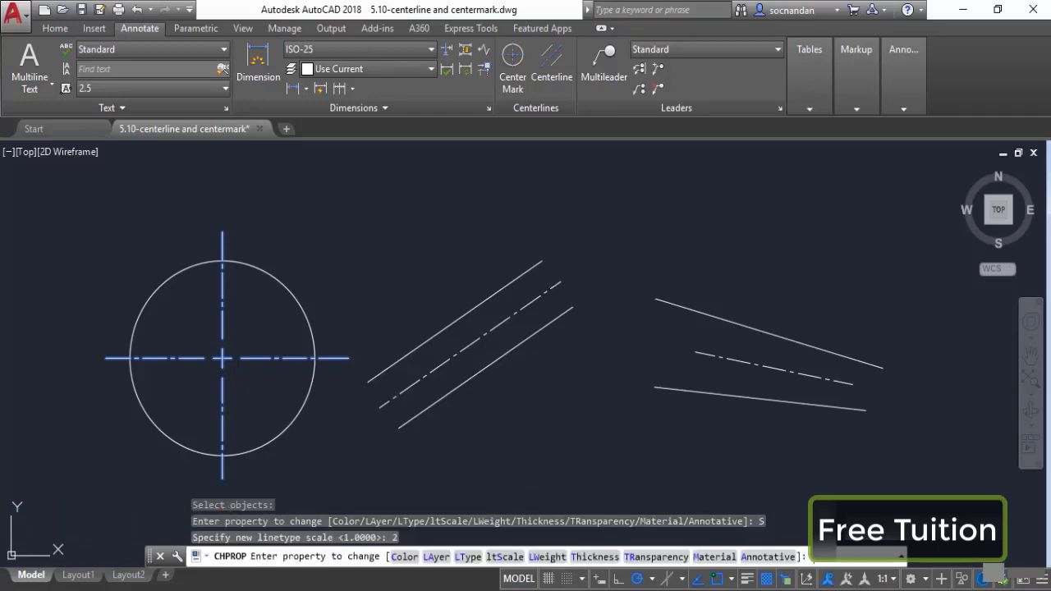
pyautogui.press('Return')
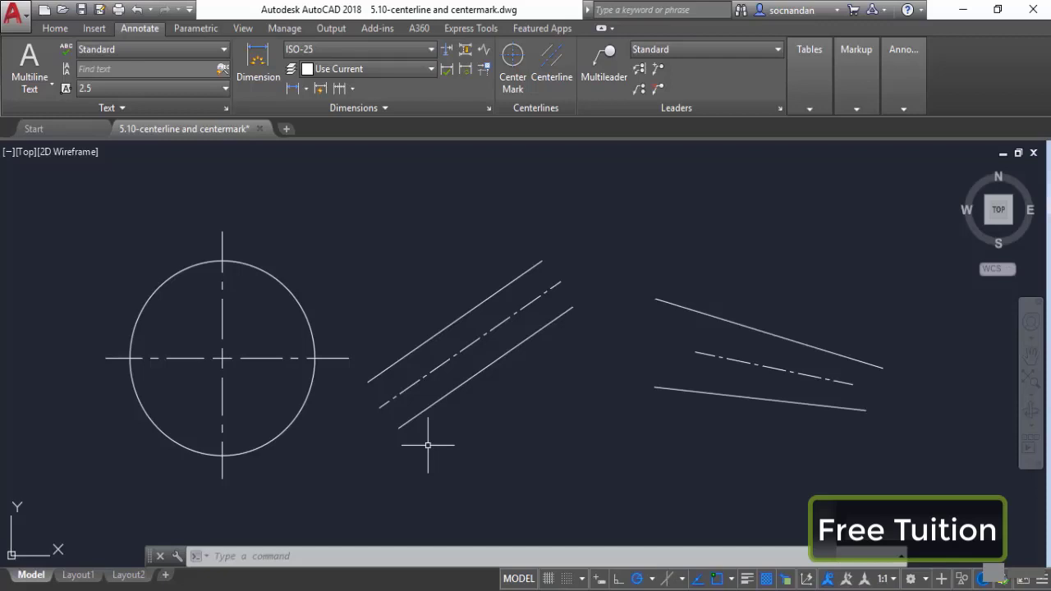
pyautogui.click(280, 359)
pyautogui.click(425, 376)
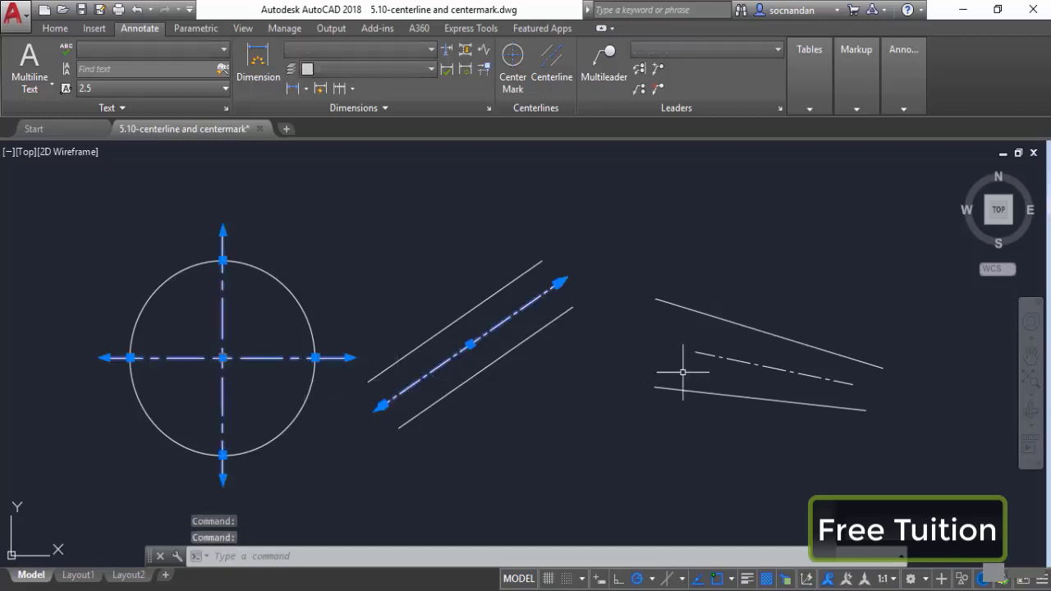
pyautogui.click(699, 354)
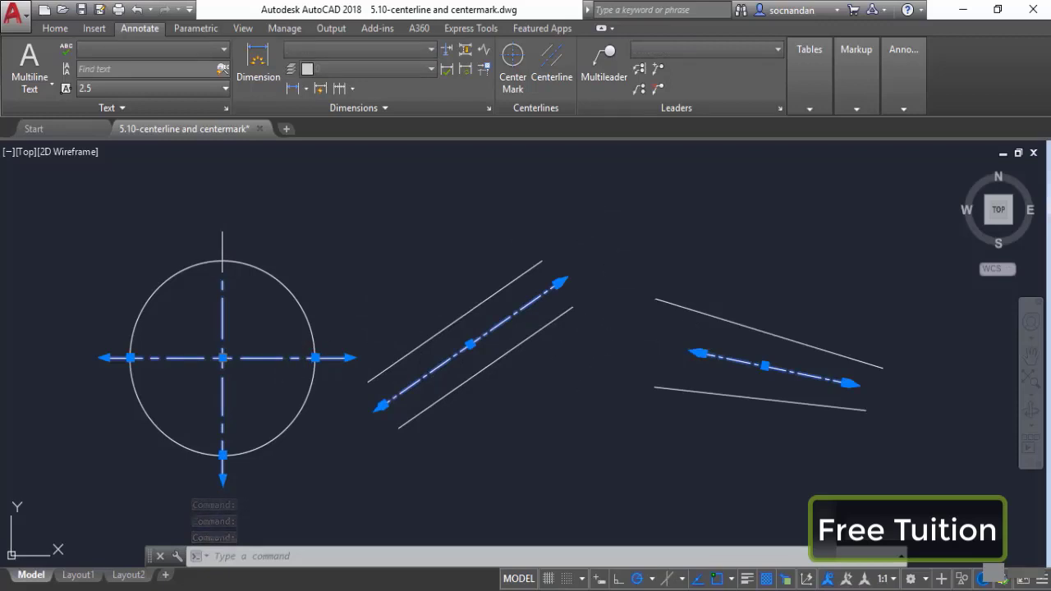
pyautogui.press('Escape')
# Step: Examine the properties of the circle's center mark, including its linetype scale, cross size, cross gap and extensions
pyautogui.click(281, 359)
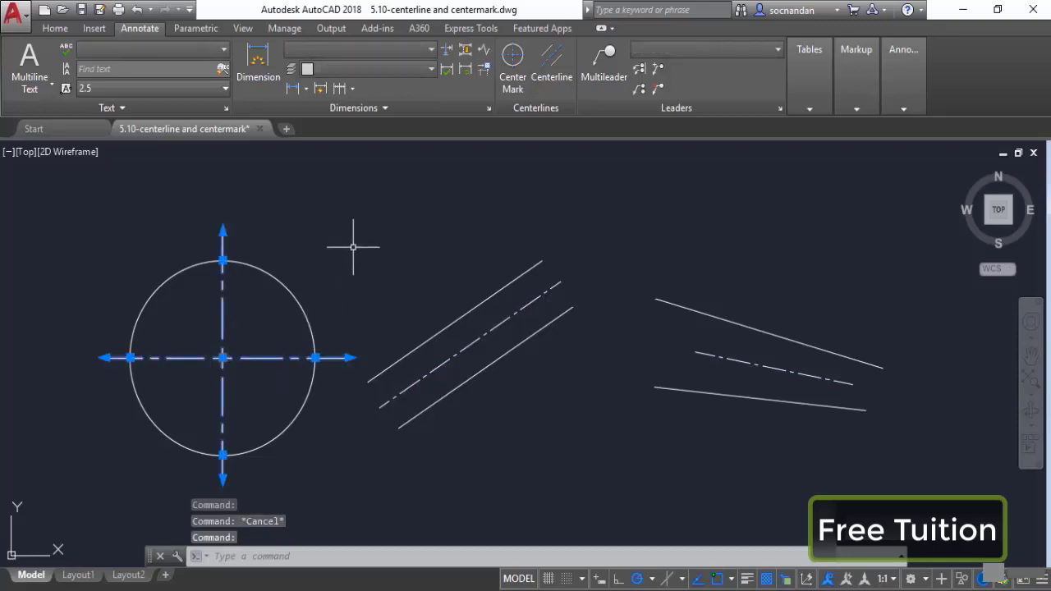
pyautogui.rightClick(353, 173)
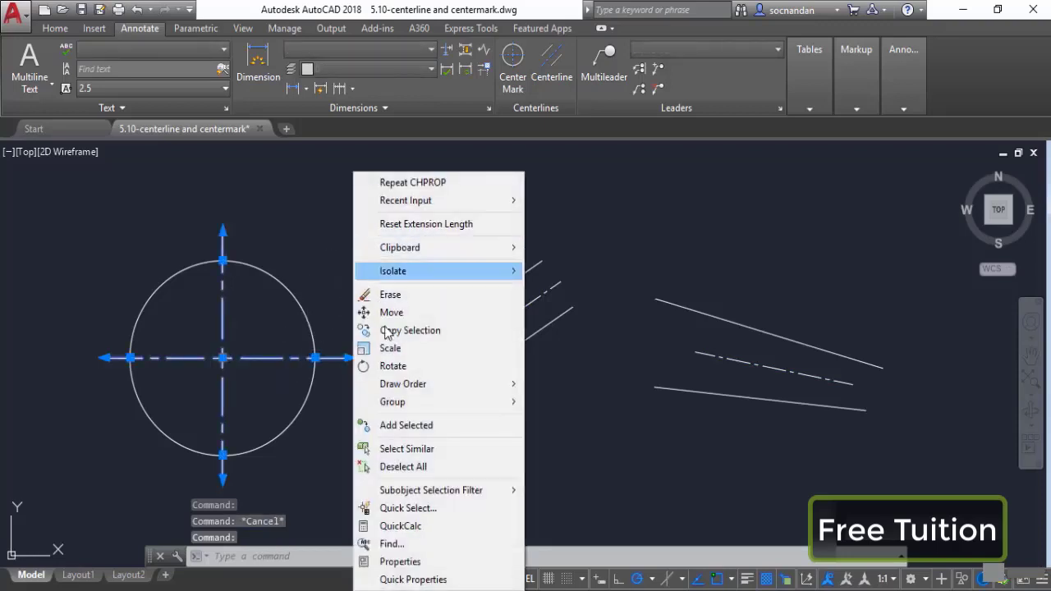
pyautogui.click(444, 565)
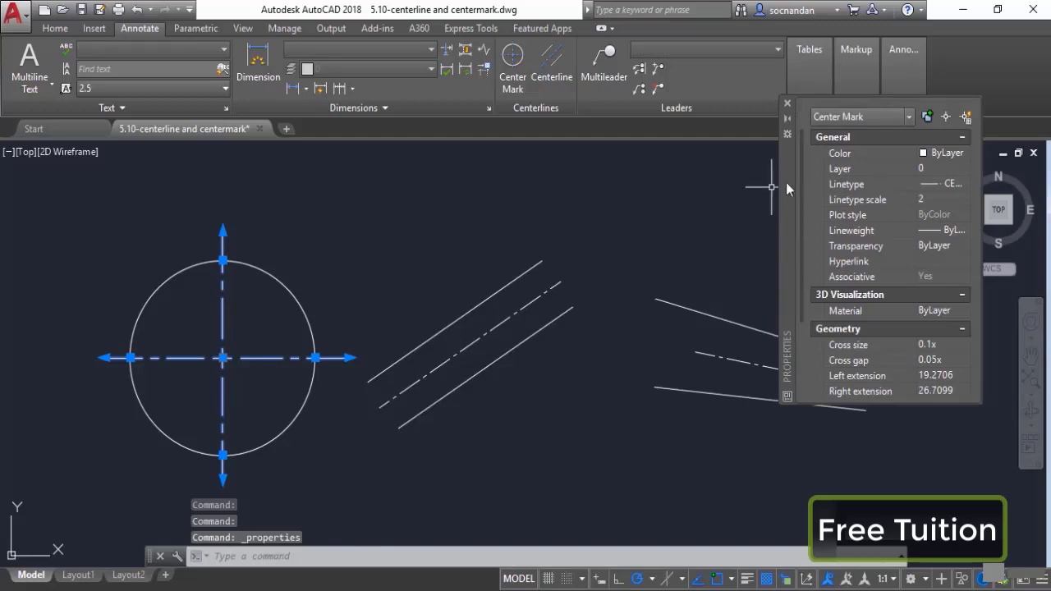
pyautogui.moveTo(803, 173)
pyautogui.mouseDown()
pyautogui.moveTo(804, 306)
pyautogui.moveTo(796, 165)
pyautogui.mouseUp()
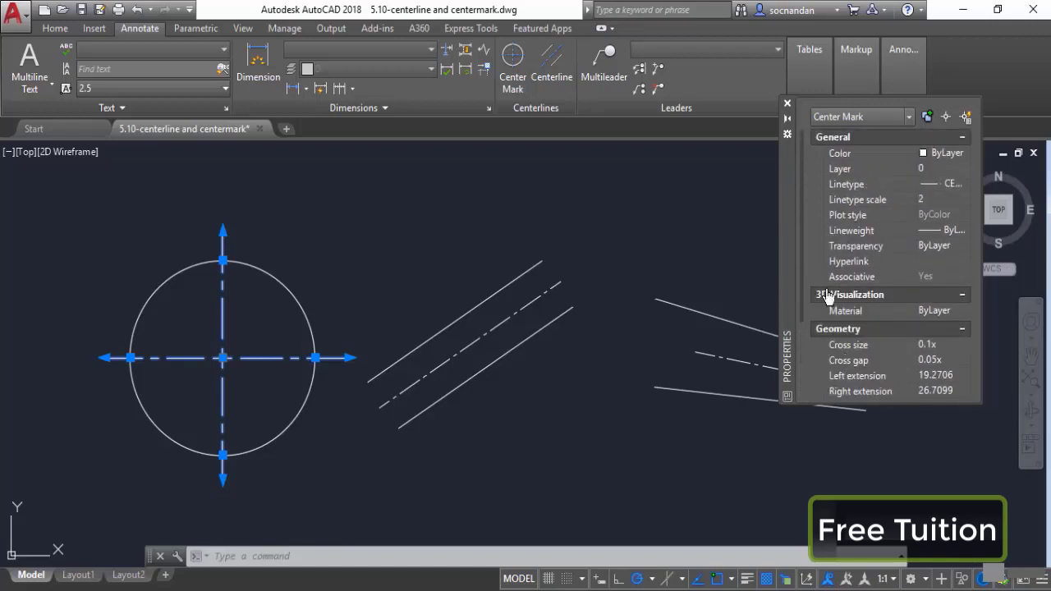
pyautogui.click(787, 105)
pyautogui.press('Escape')
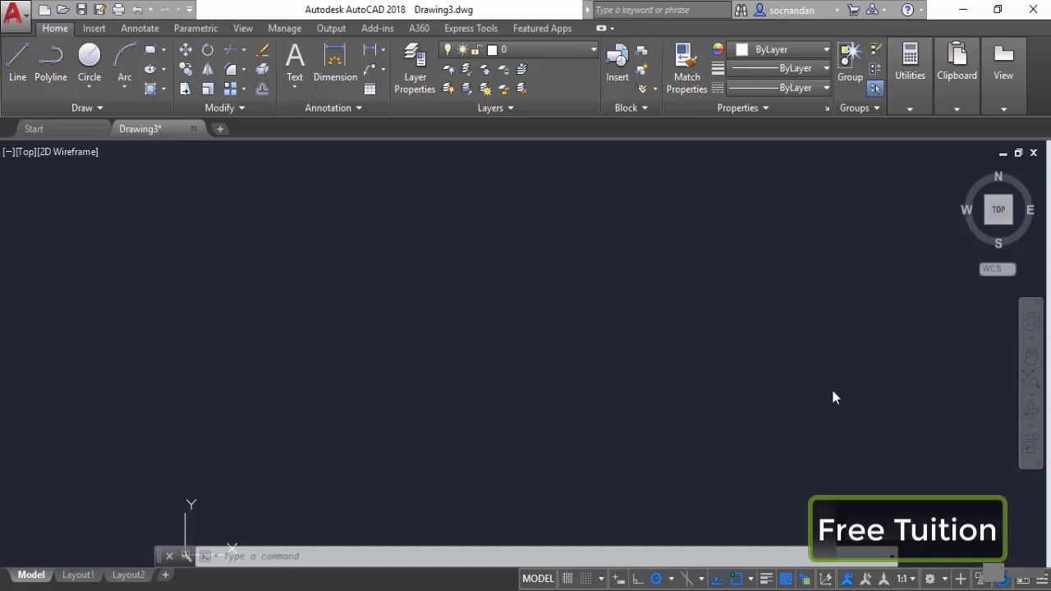
# Step: Draw a circle by center and radius in the empty Drawing3 drawing
pyautogui.click(92, 64)
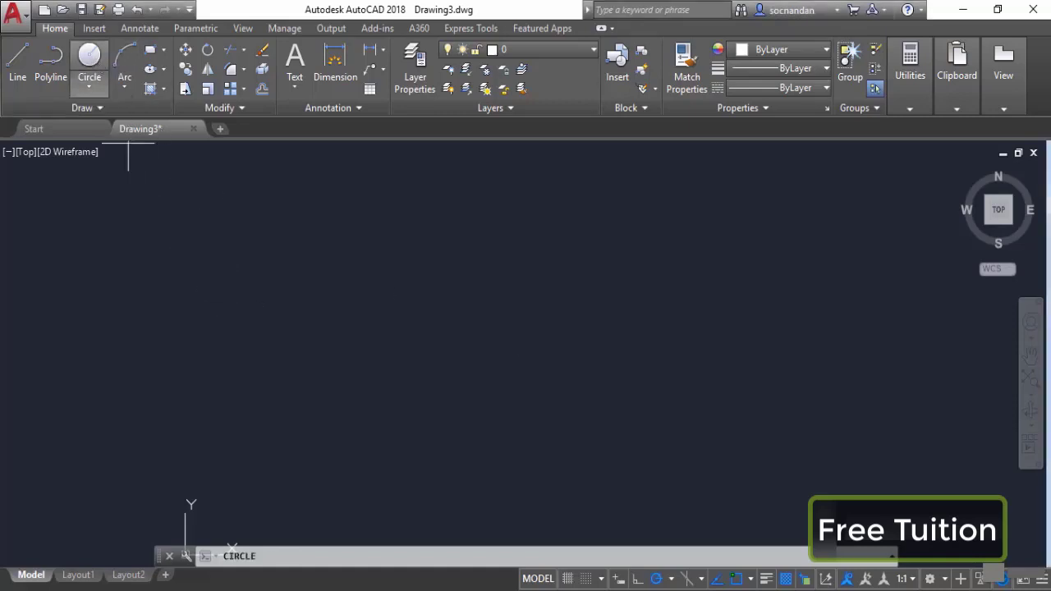
pyautogui.click(279, 326)
pyautogui.click(279, 389)
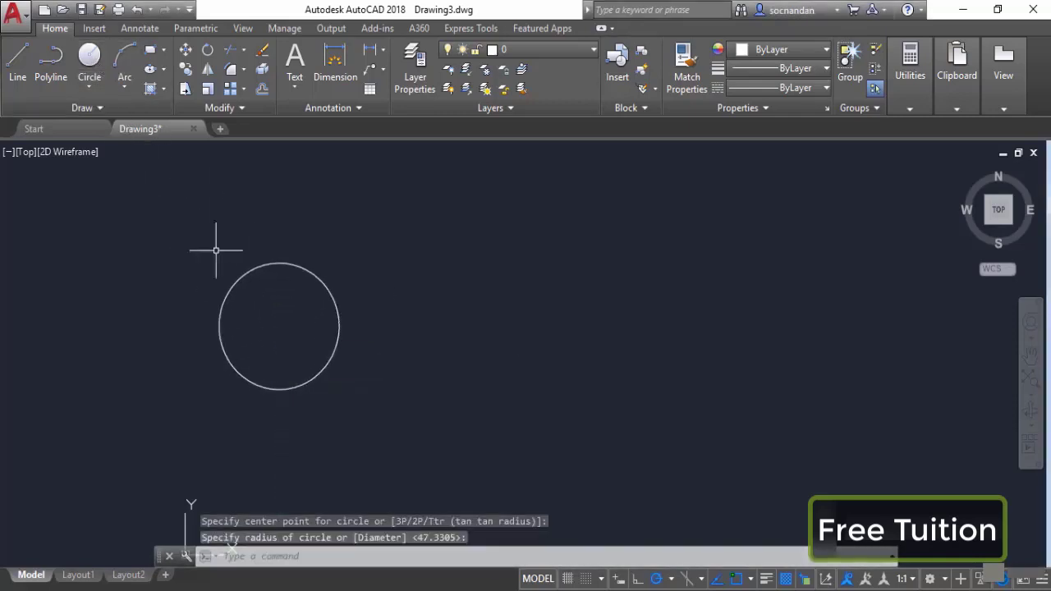
# Step: Draw a square with the Rectangle tool, starting at the circle's center and extending down and to the right
pyautogui.click(150, 50)
pyautogui.click(279, 326)
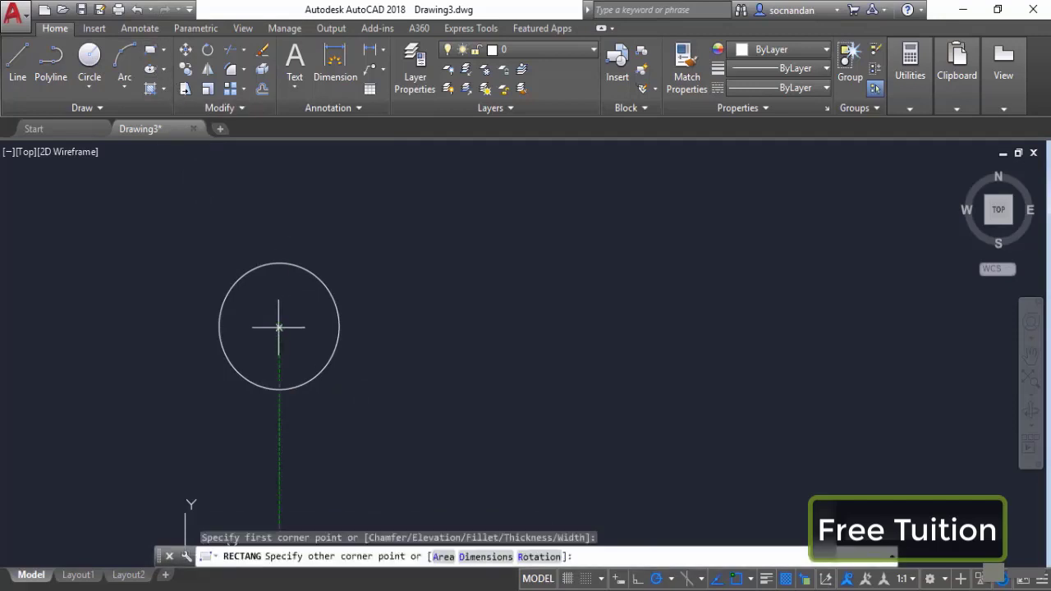
pyautogui.click(385, 433)
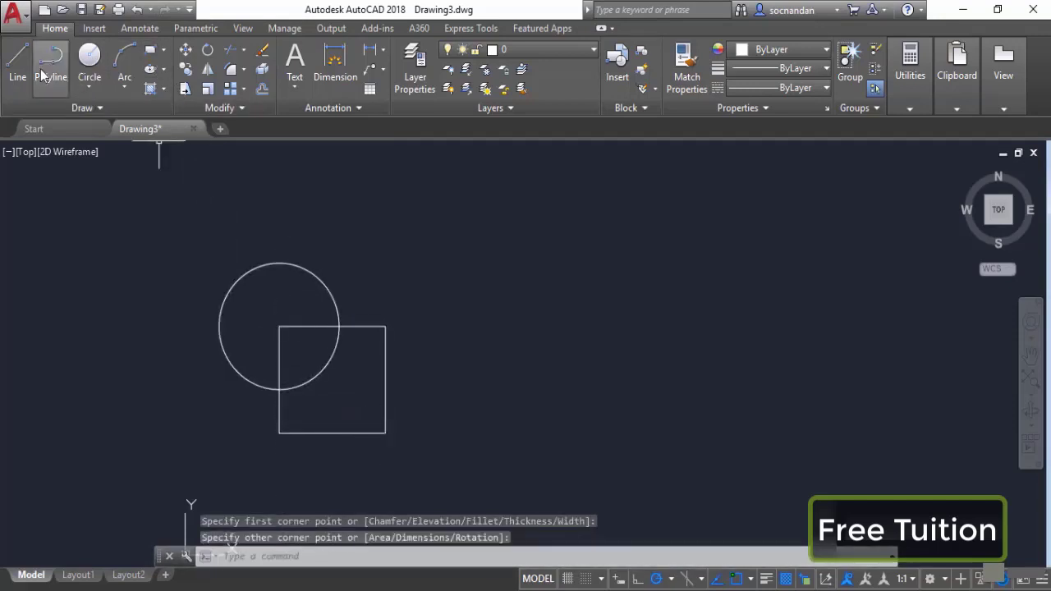
# Step: Draw a closed triangle from three separate line segments in the empty space to the right of the square
pyautogui.click(18, 61)
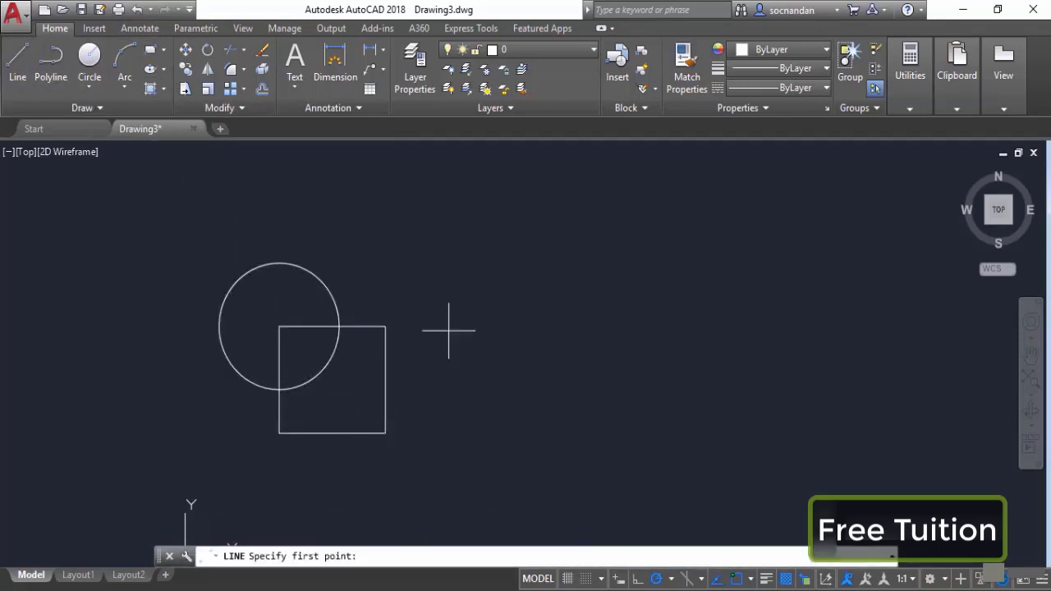
pyautogui.click(497, 332)
pyautogui.click(558, 299)
pyautogui.click(614, 384)
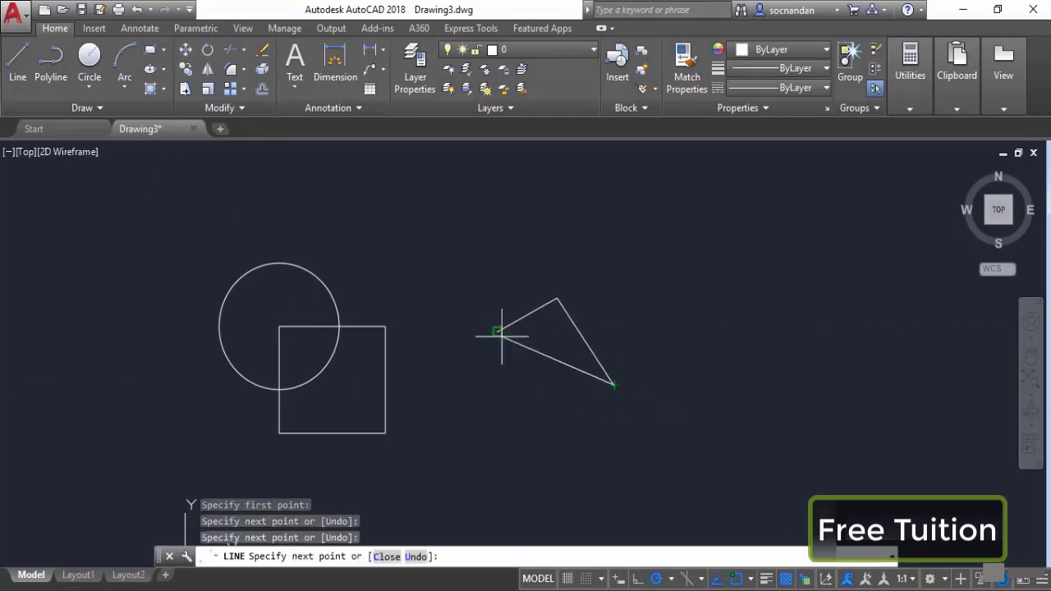
pyautogui.click(497, 331)
pyautogui.rightClick(485, 310)
pyautogui.click(521, 317)
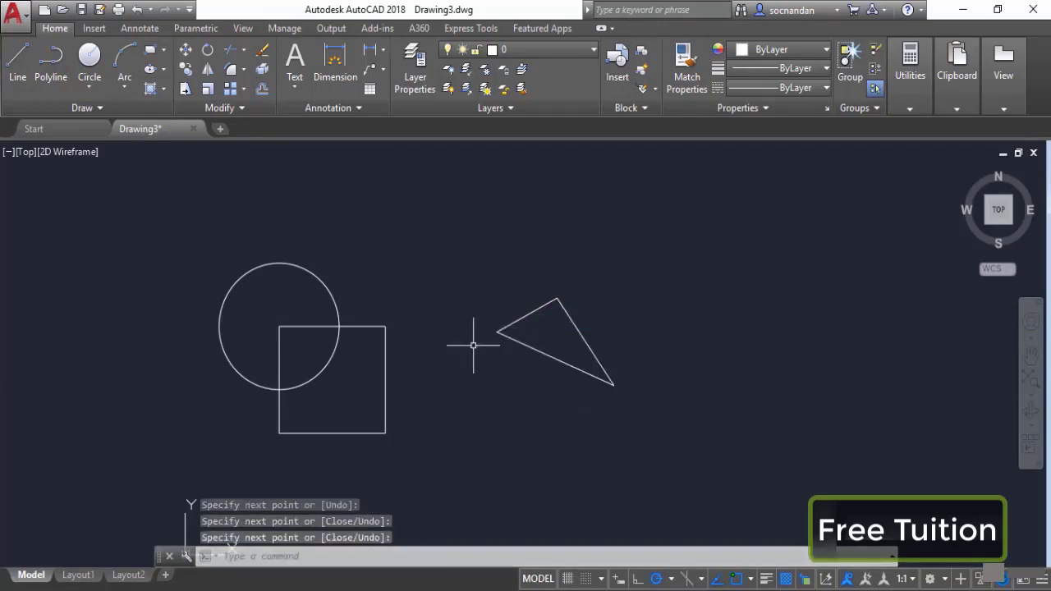
# Step: Try enlarging the circle by stretching its top quadrant grip upward, and undo the change
pyautogui.moveTo(410, 346); pyautogui.dragTo(476, 333, button='middle')
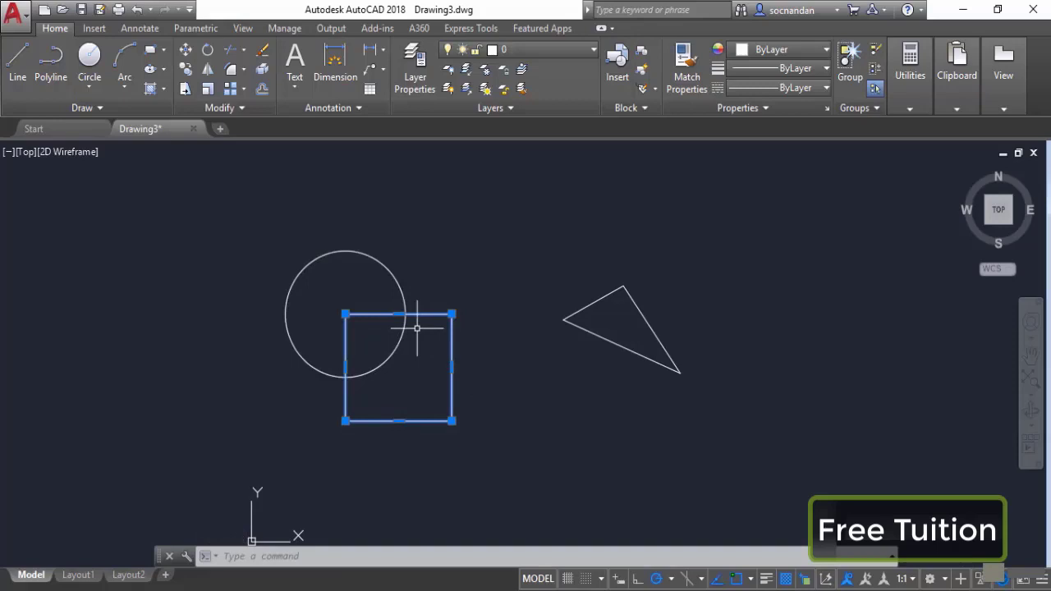
pyautogui.press('Escape')
pyautogui.click(383, 244)
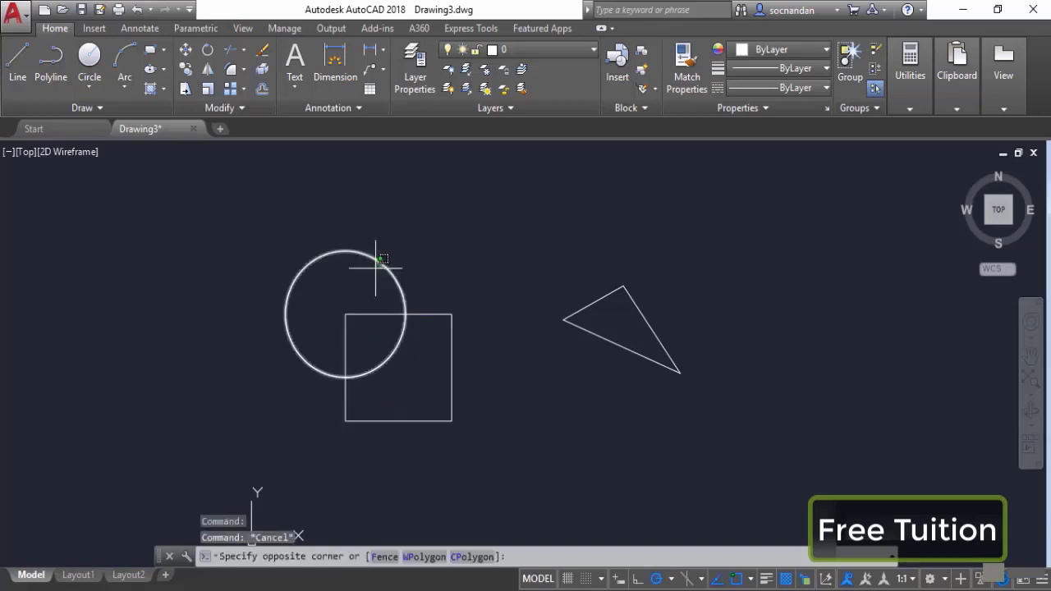
pyautogui.click(327, 253)
pyautogui.click(345, 251)
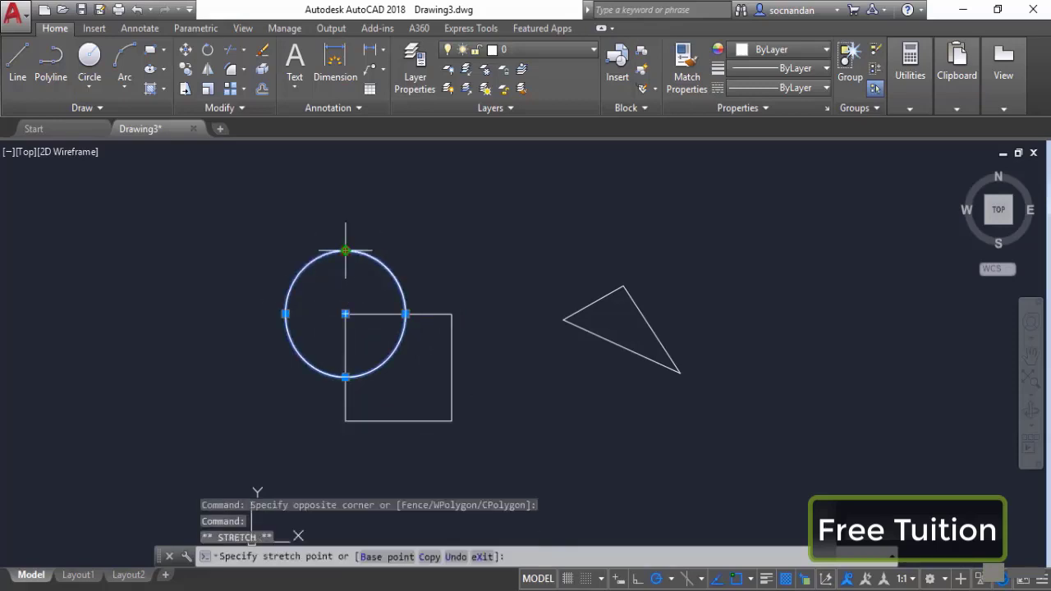
pyautogui.click(345, 228)
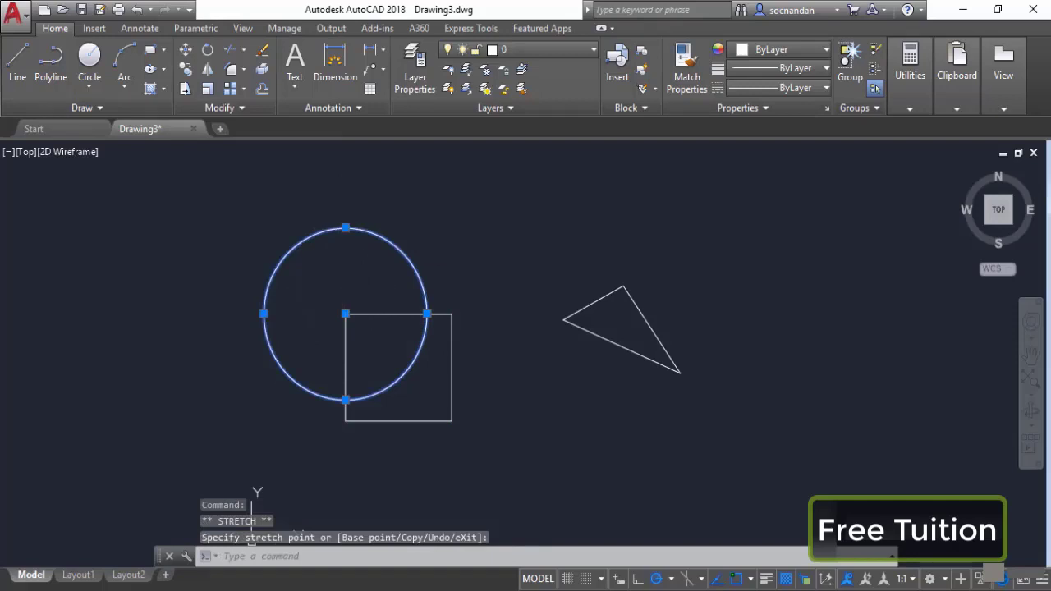
pyautogui.hotkey('ctrl', 'z')
pyautogui.click(379, 266)
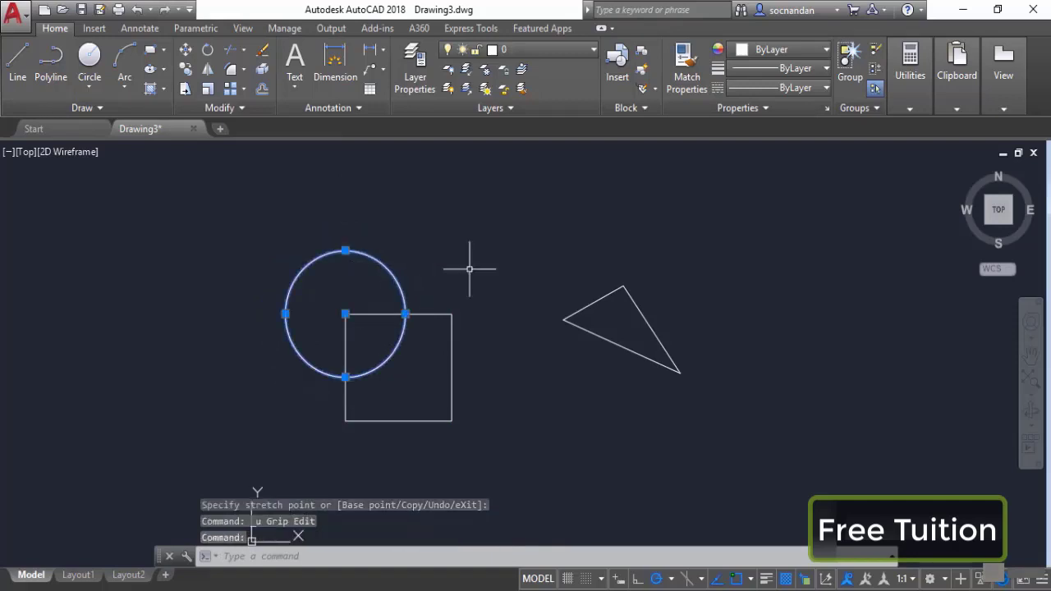
pyautogui.press('Escape')
# Step: Try moving the triangle's upper-left line away from the other two by its midpoint grip, and undo the move
pyautogui.click(604, 296)
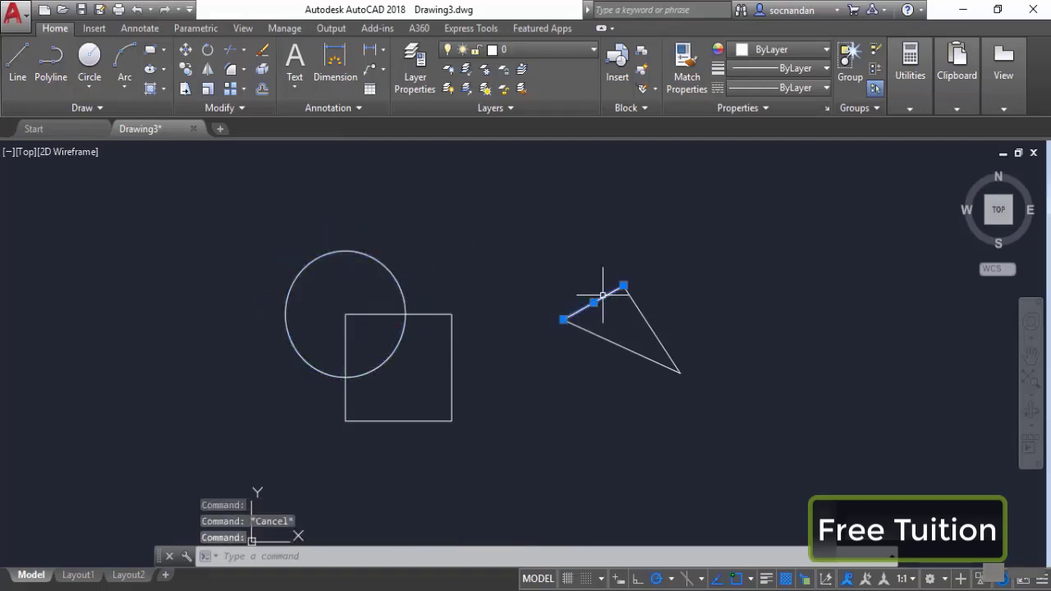
pyautogui.click(597, 333)
pyautogui.click(638, 304)
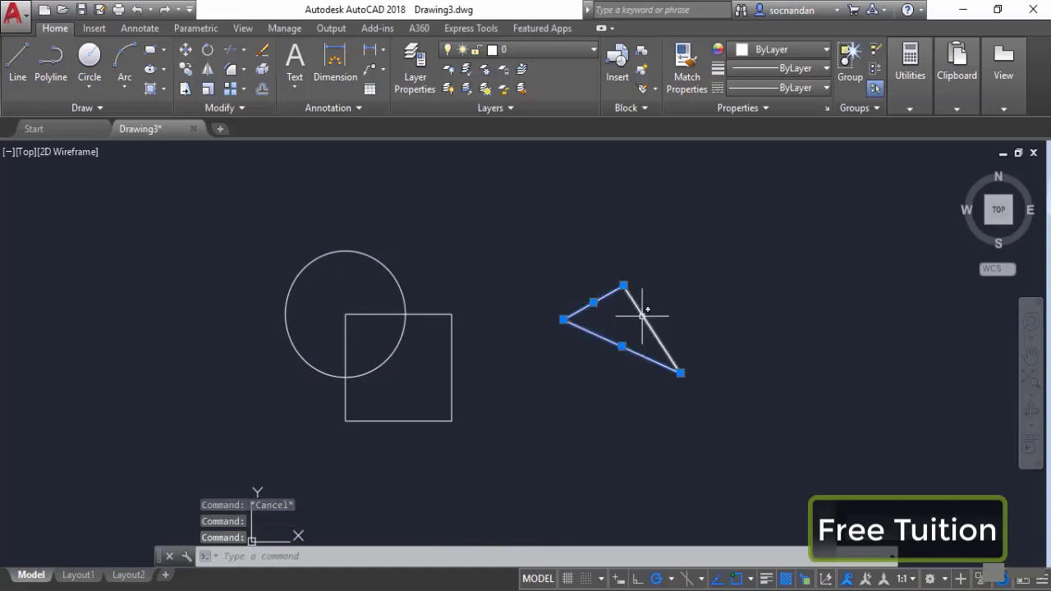
pyautogui.click(594, 302)
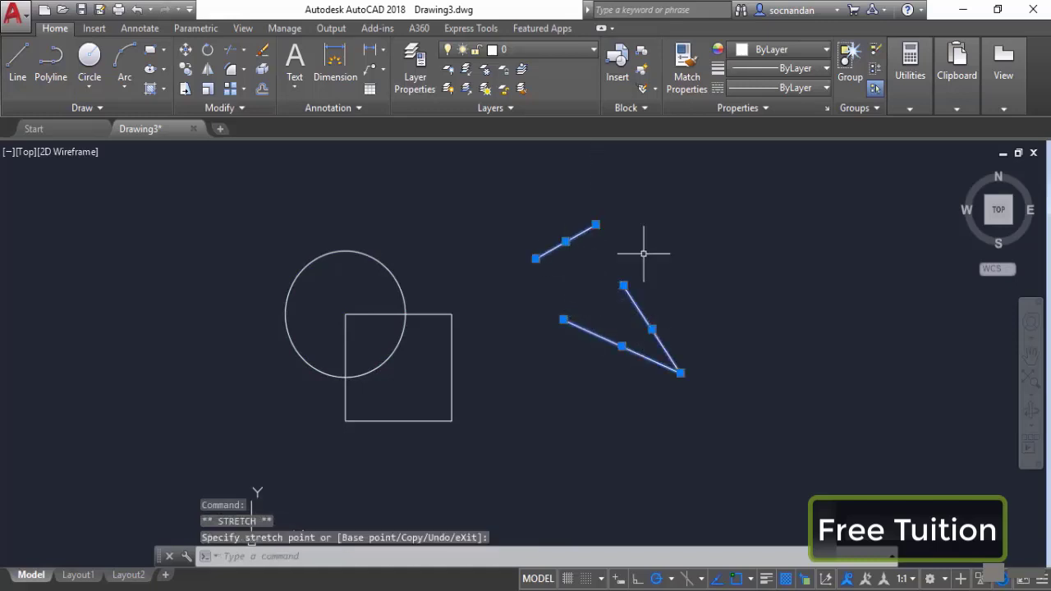
pyautogui.press('Escape')
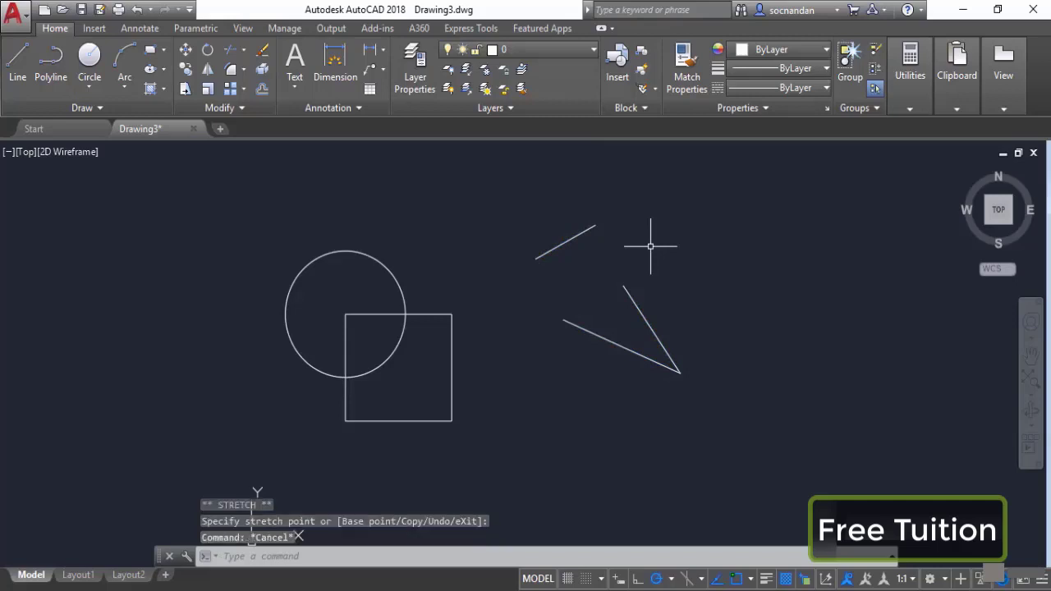
pyautogui.hotkey('ctrl', 'z')
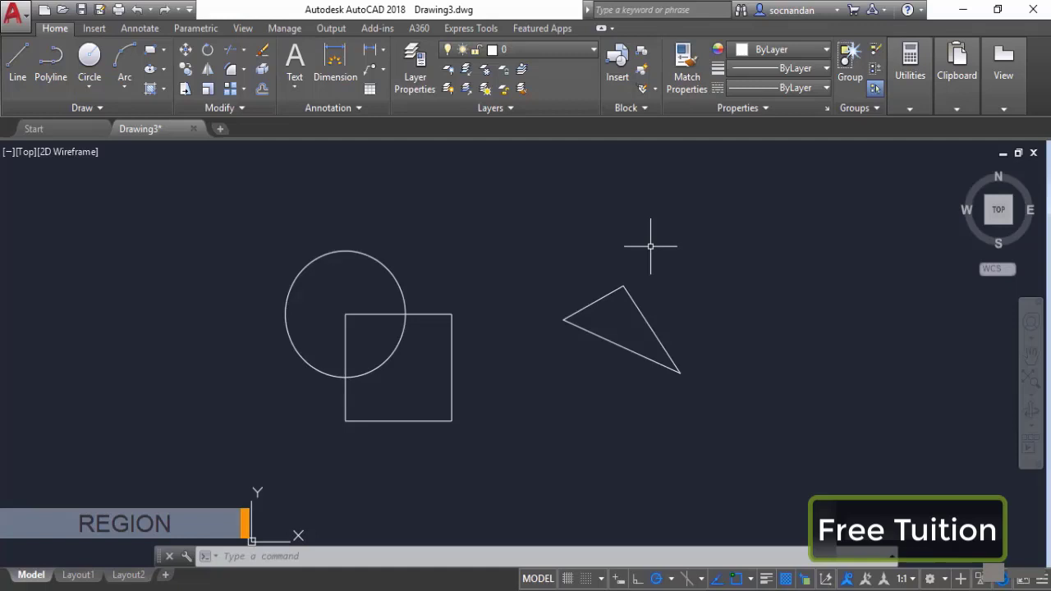
# Step: Convert the circle into a region with the Region command
pyautogui.click(139, 110)
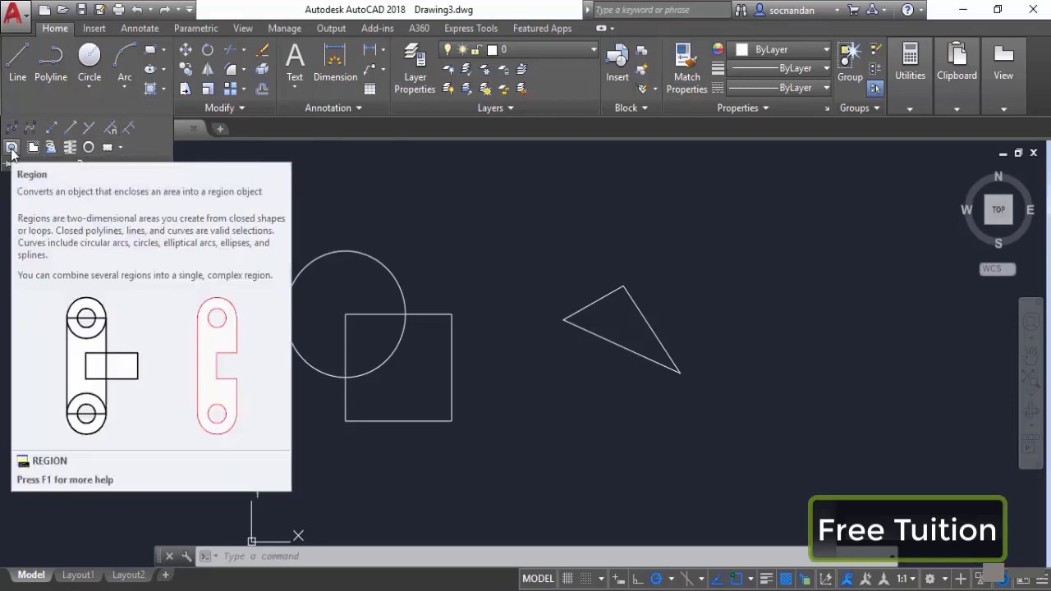
pyautogui.click(12, 150)
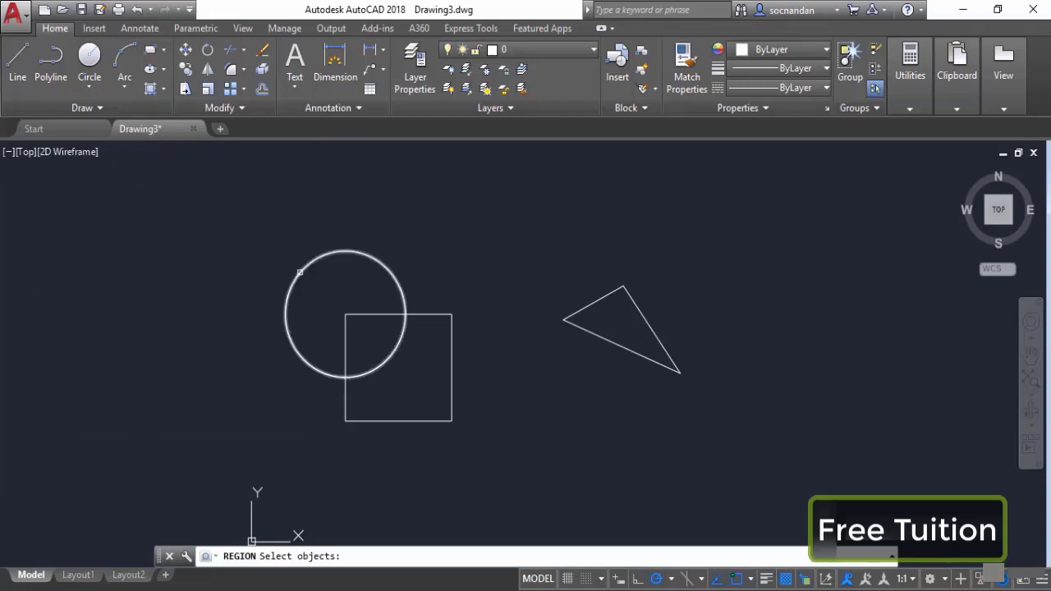
pyautogui.click(299, 272)
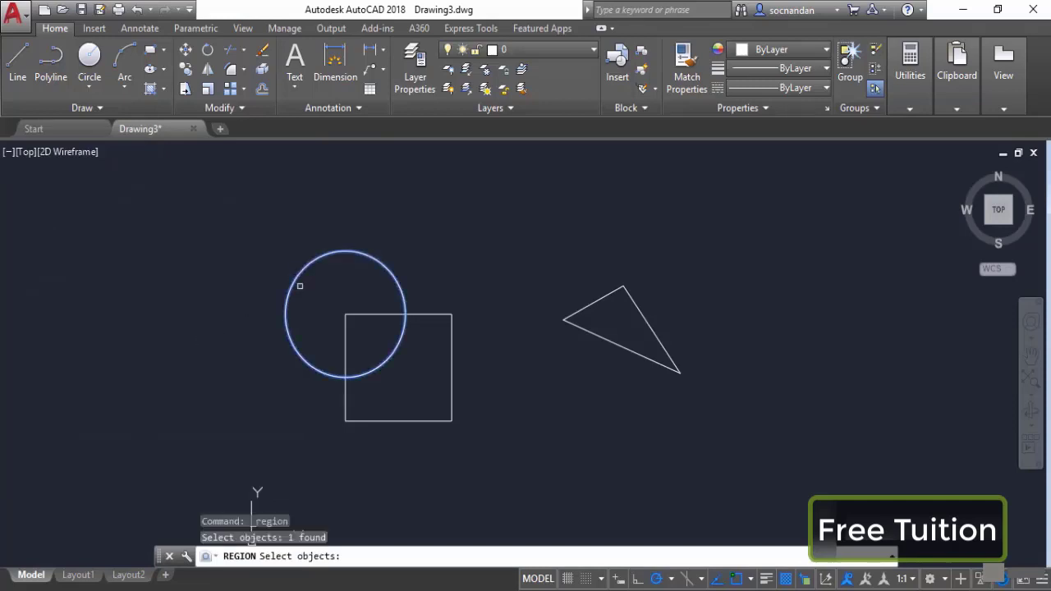
pyautogui.press('Return')
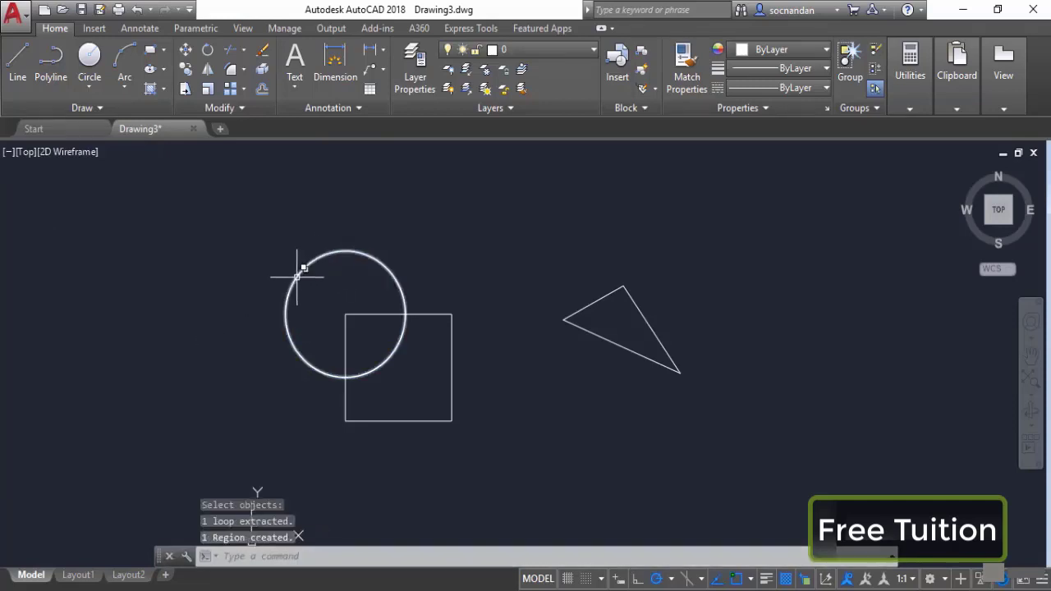
# Step: Convert the square polyline that overlaps the circle into a region
pyautogui.moveTo(309, 363)
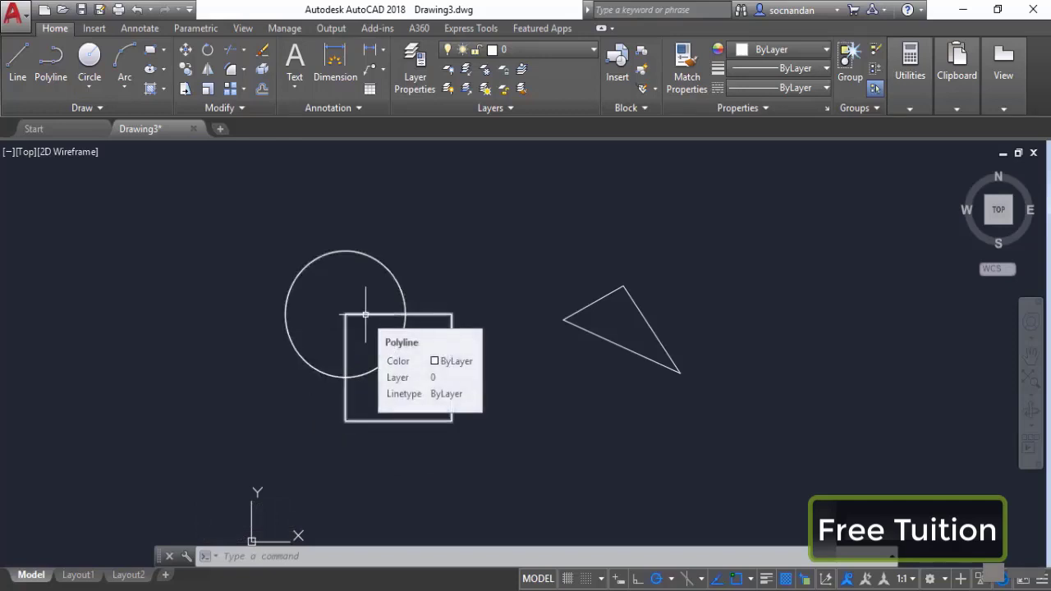
pyautogui.click(112, 107)
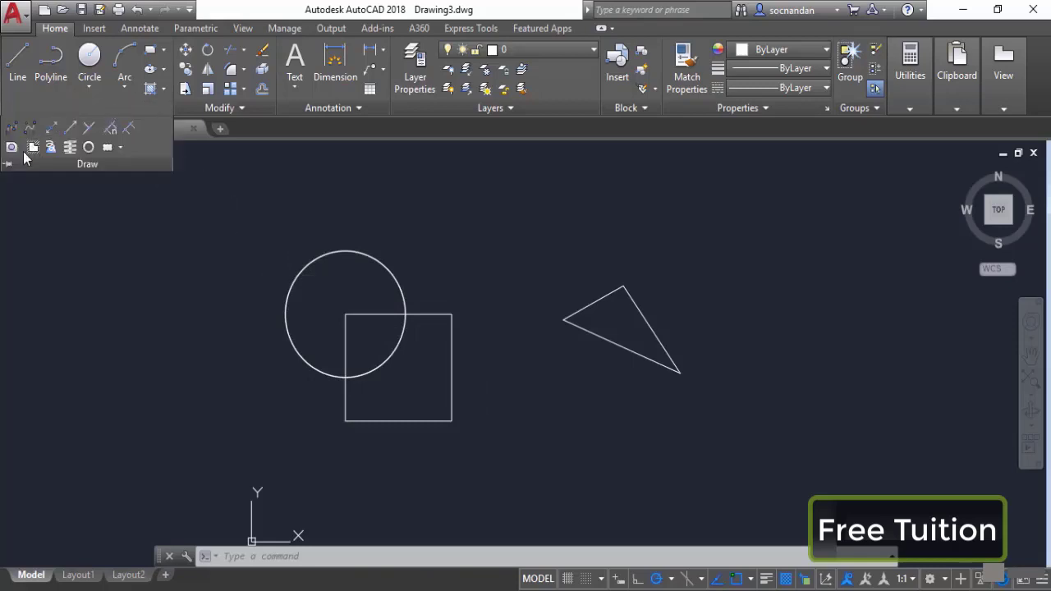
pyautogui.click(12, 147)
pyautogui.click(393, 342)
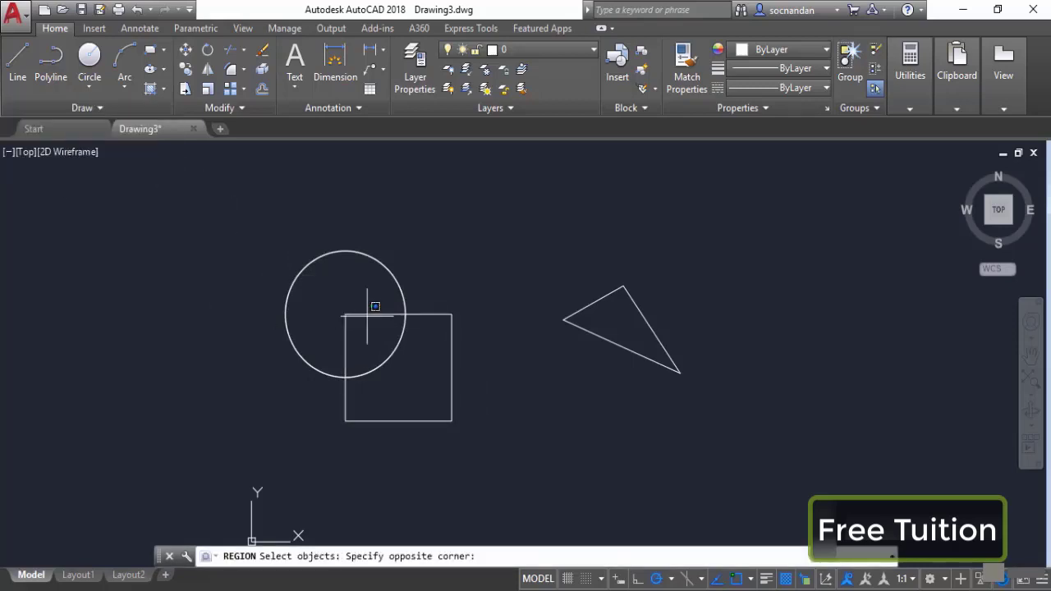
pyautogui.click(351, 299)
pyautogui.press('Return')
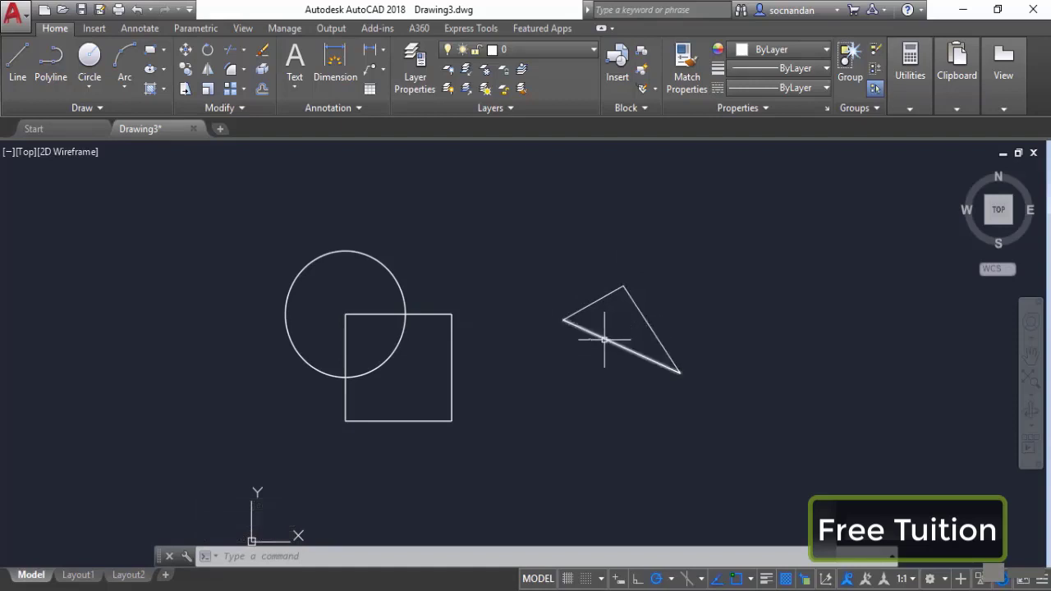
# Step: Convert the three lines of the triangle into a single region
pyautogui.click(82, 107)
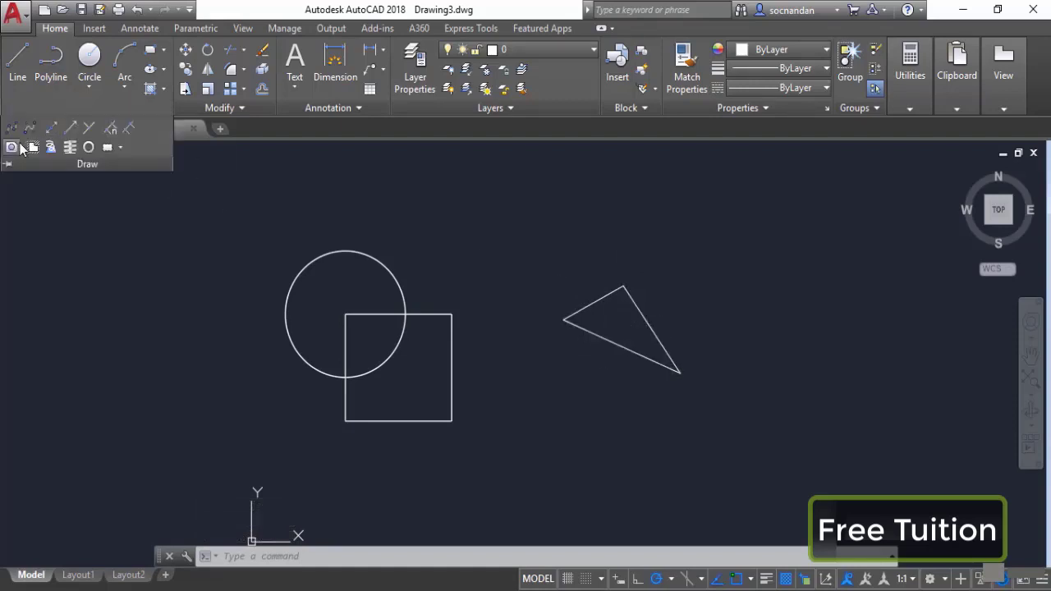
pyautogui.click(12, 147)
pyautogui.click(504, 243)
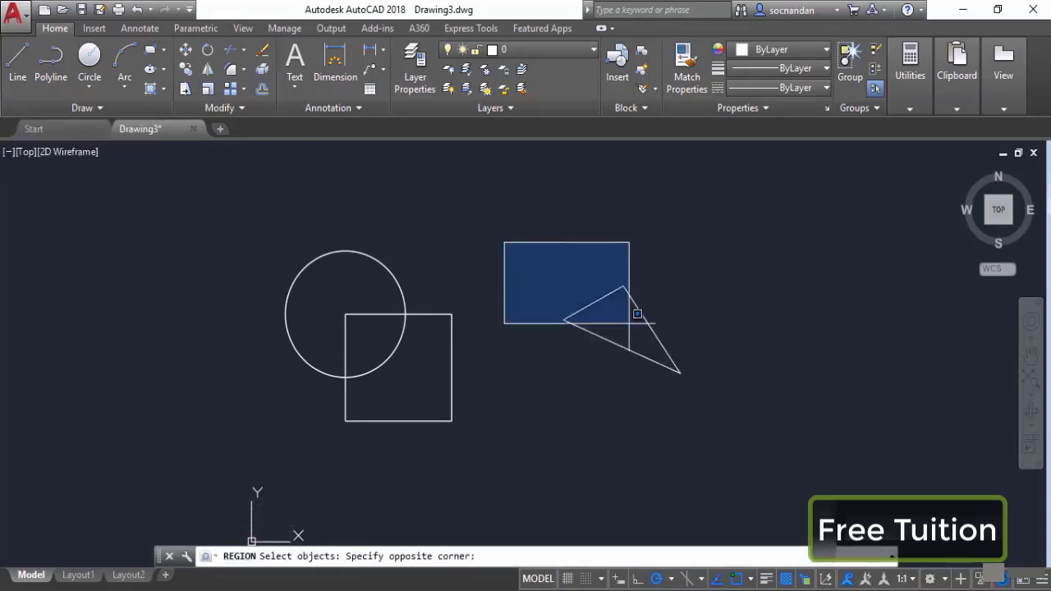
pyautogui.click(758, 411)
pyautogui.press('Return')
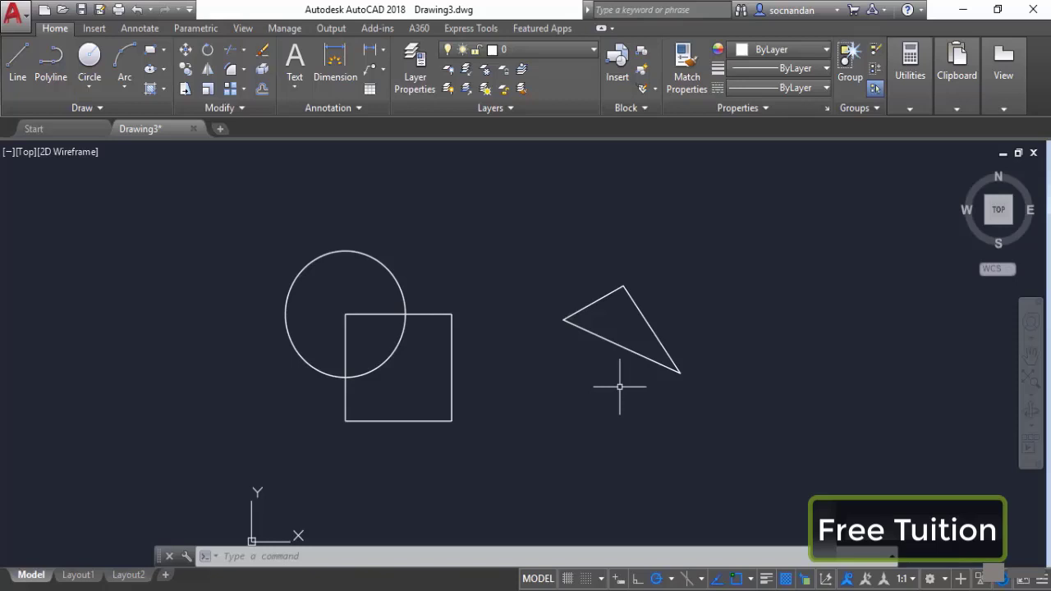
# Step: Select the triangular region among the overlapping objects and move it by its top grip up and right of the original lines
pyautogui.click(642, 294)
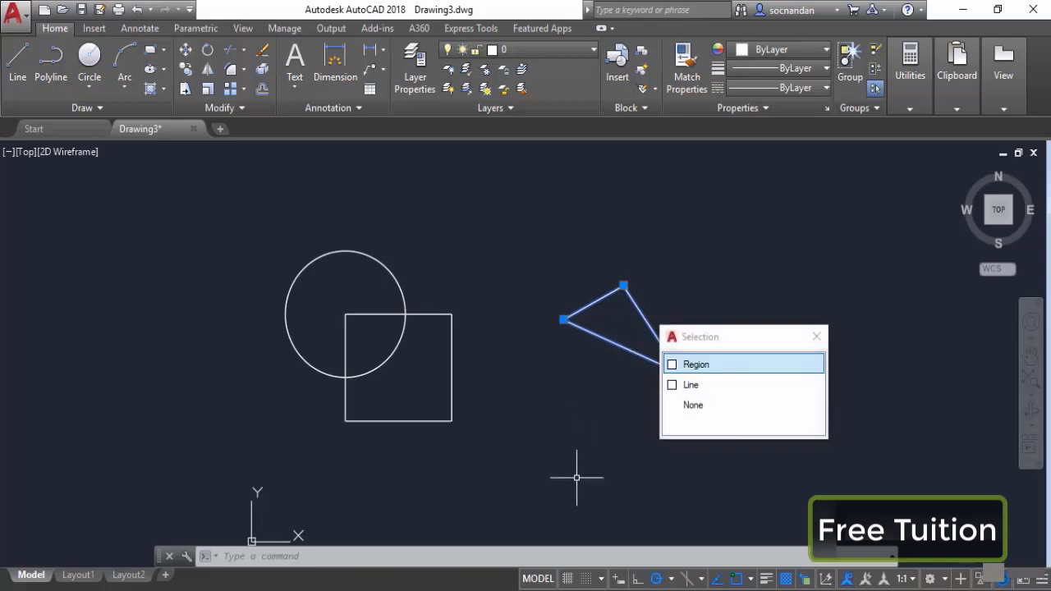
pyautogui.click(704, 365)
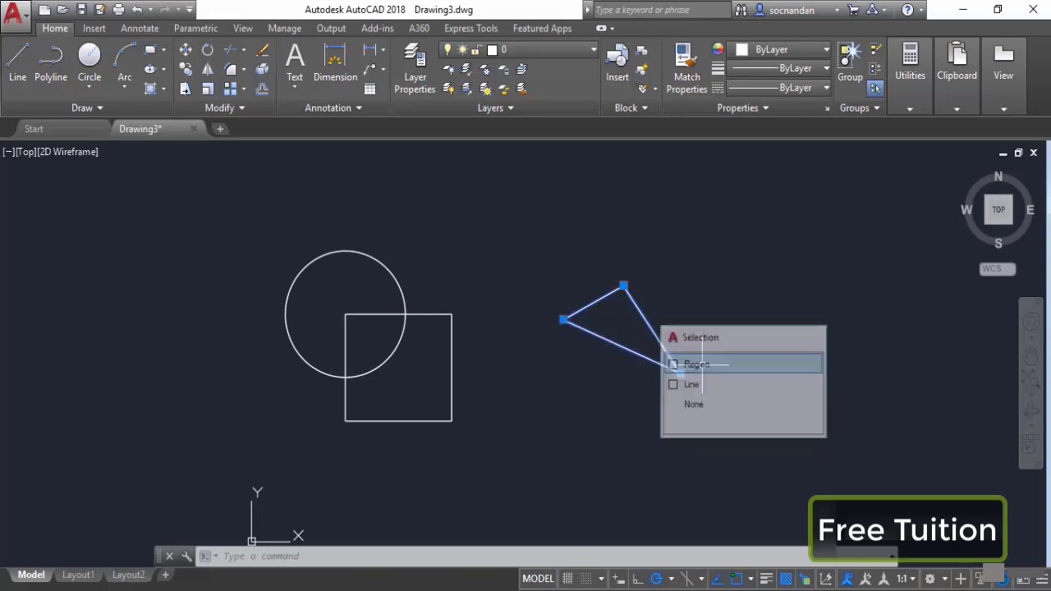
pyautogui.click(647, 323)
pyautogui.click(646, 318)
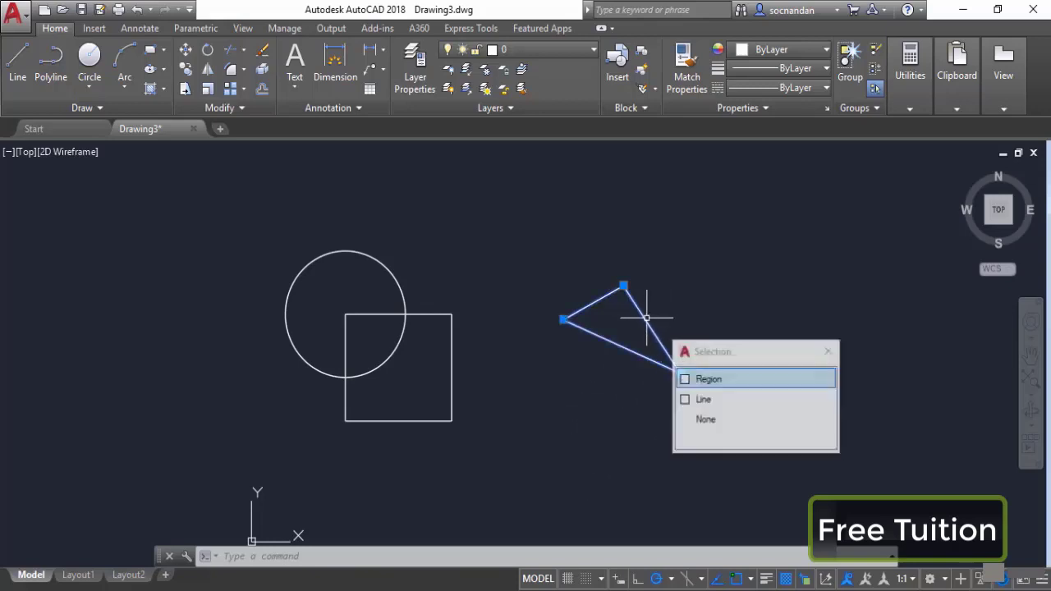
pyautogui.click(624, 286)
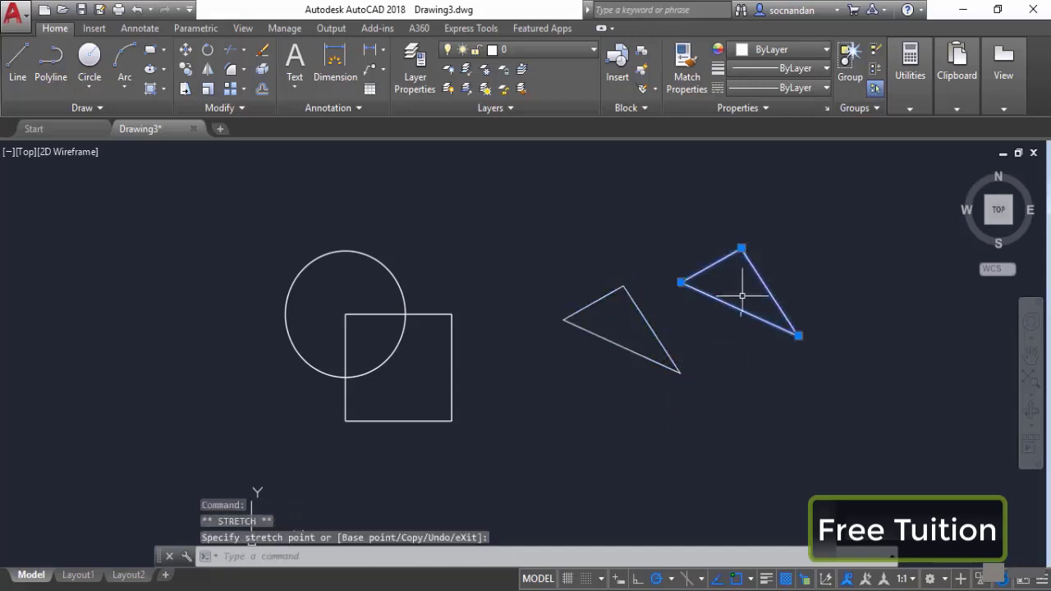
pyautogui.click(625, 287)
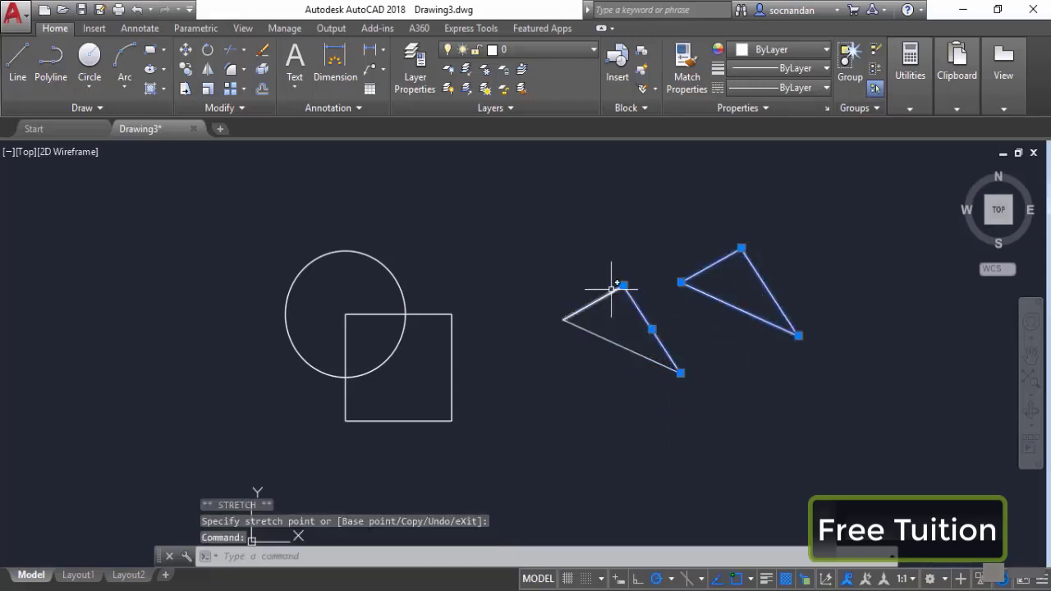
pyautogui.press('Escape')
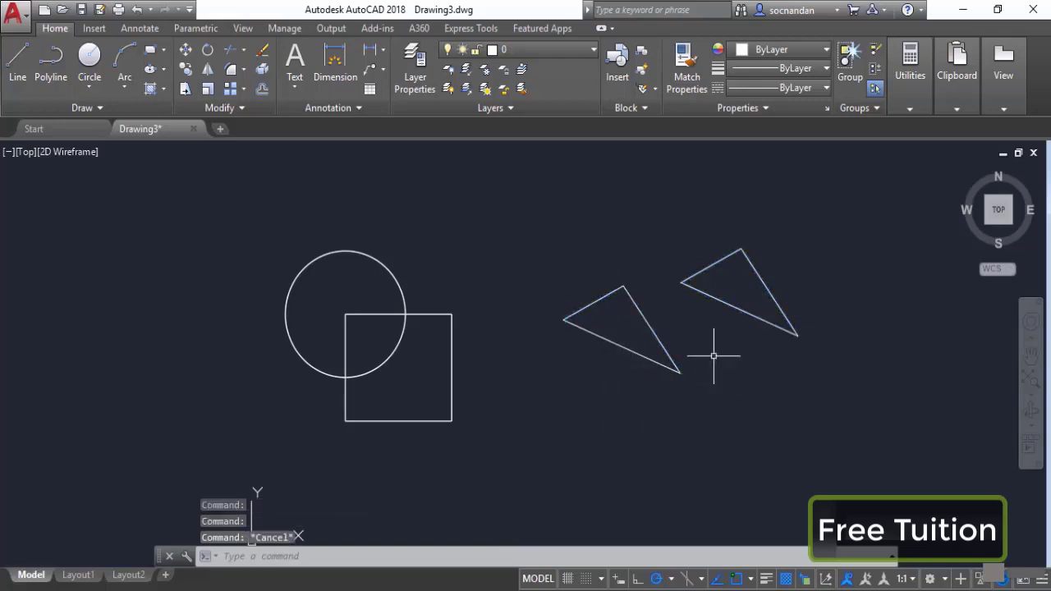
# Step: Reposition the separated triangular region by its top vertex grip, keeping it to the right of the original triangle lines
pyautogui.click(717, 267)
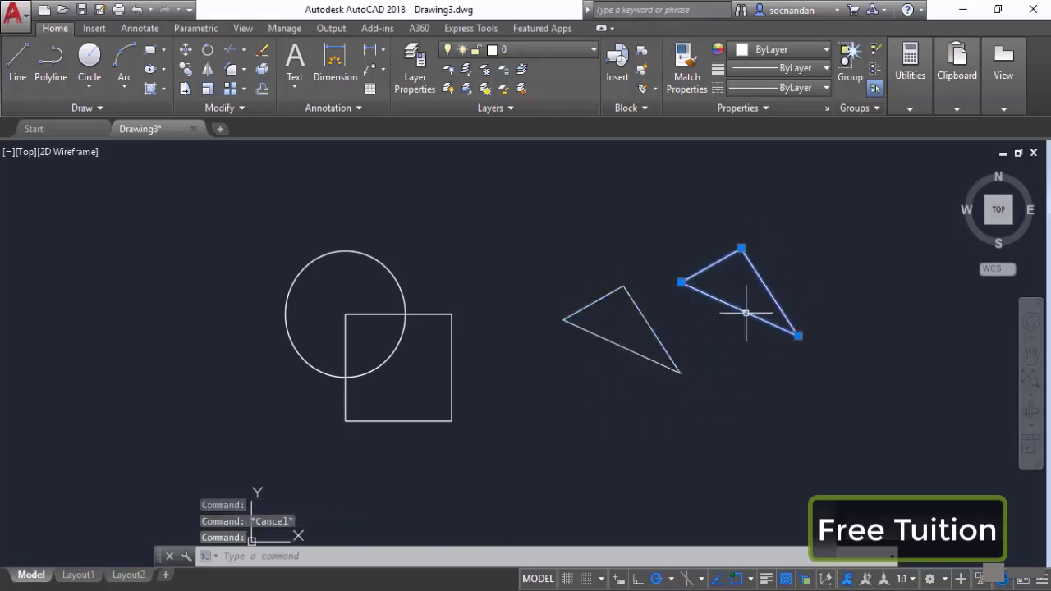
pyautogui.click(742, 248)
pyautogui.click(778, 347)
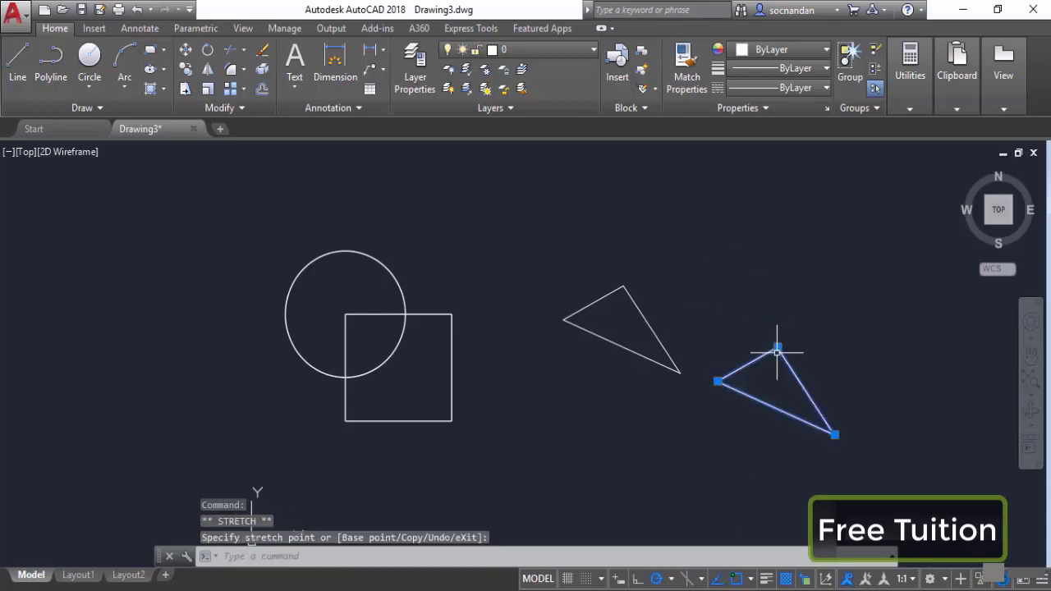
pyautogui.press('Escape')
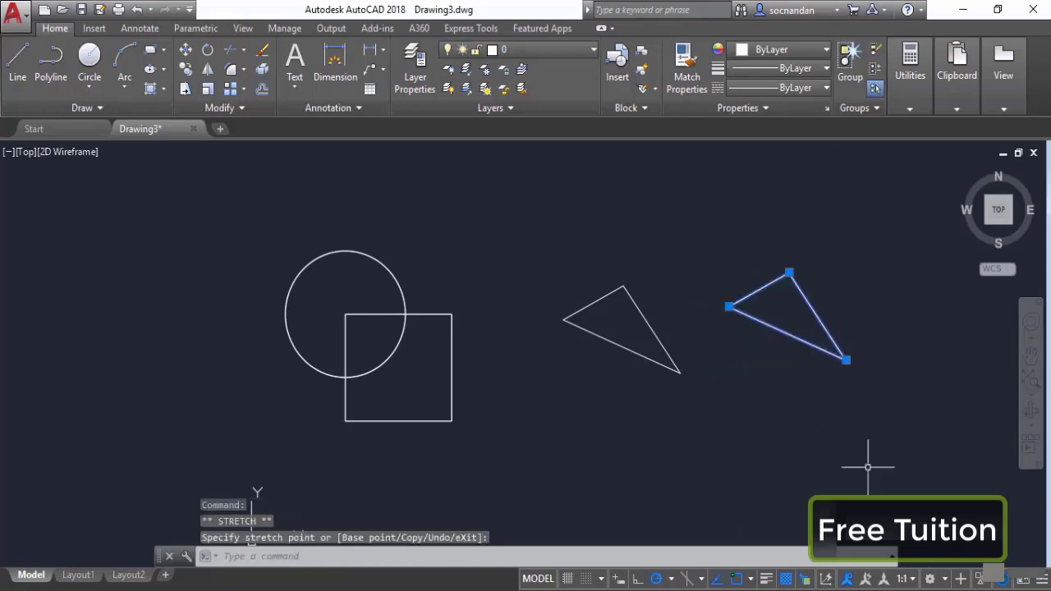